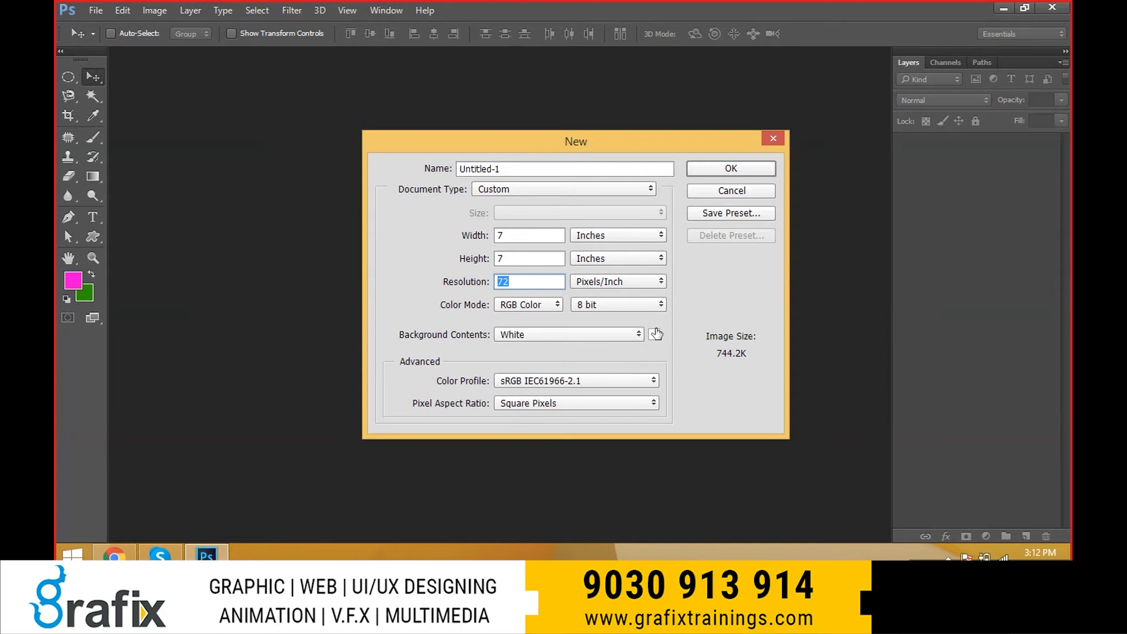
Create a 7 by 7 inch, 72 pixels/inch RGB document with a white background and display the Character settings beside the canvas.
click(727, 168)
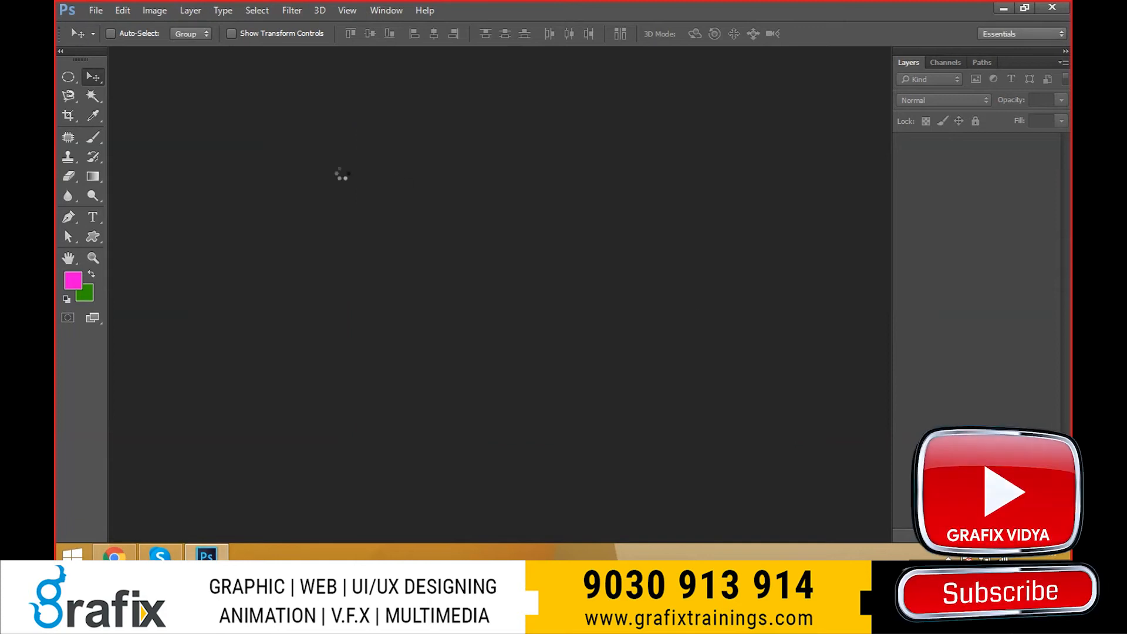
click(223, 10)
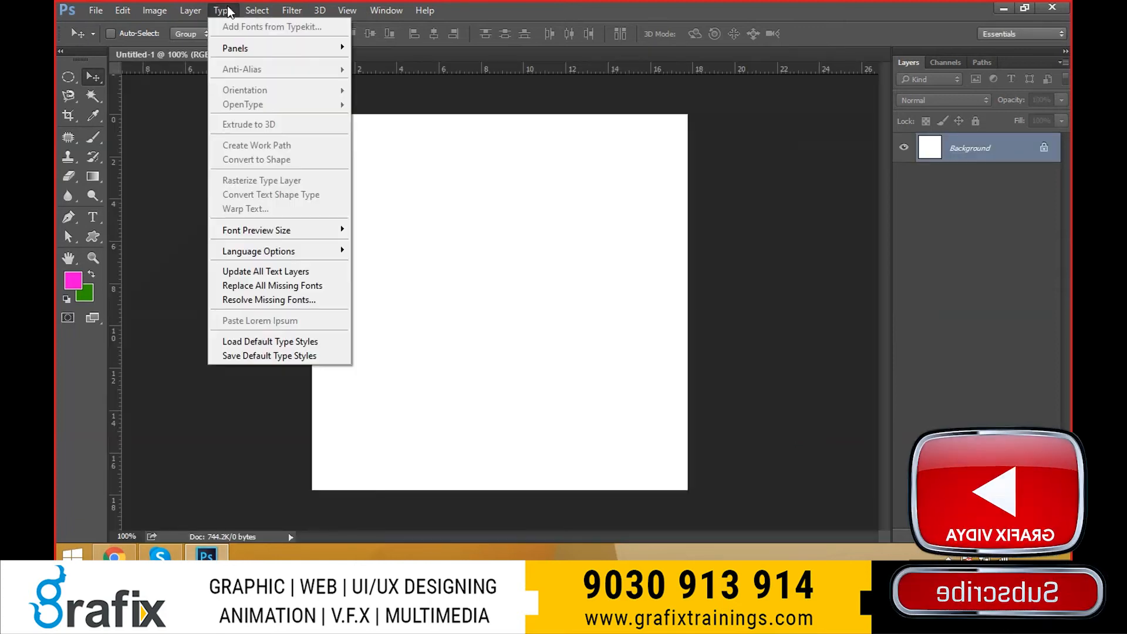
mouse_move(249, 51)
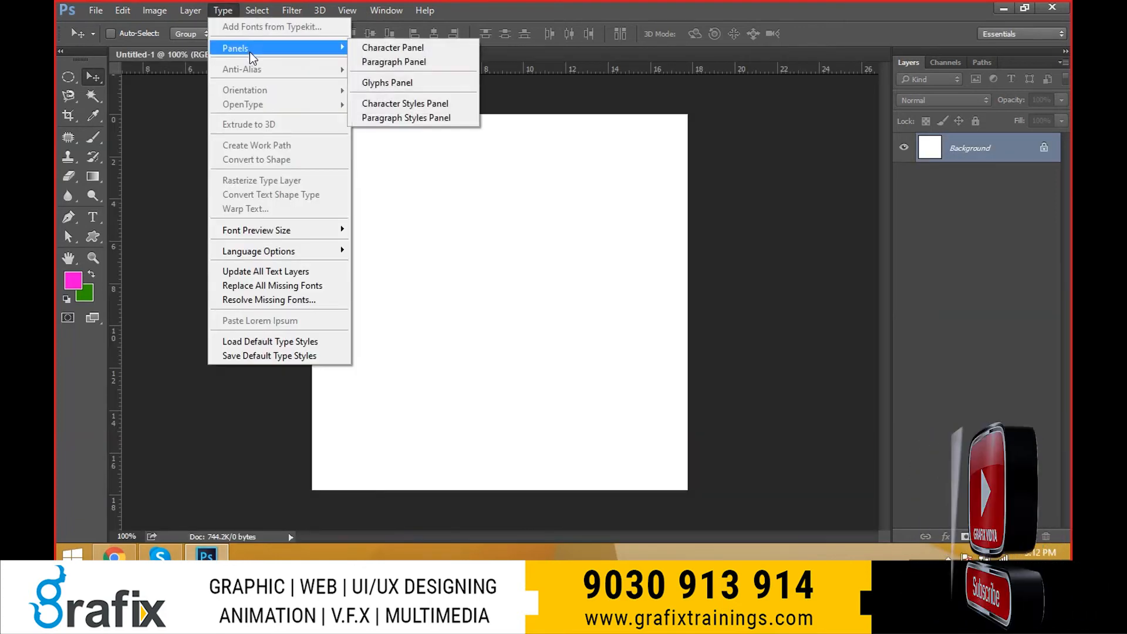
click(386, 47)
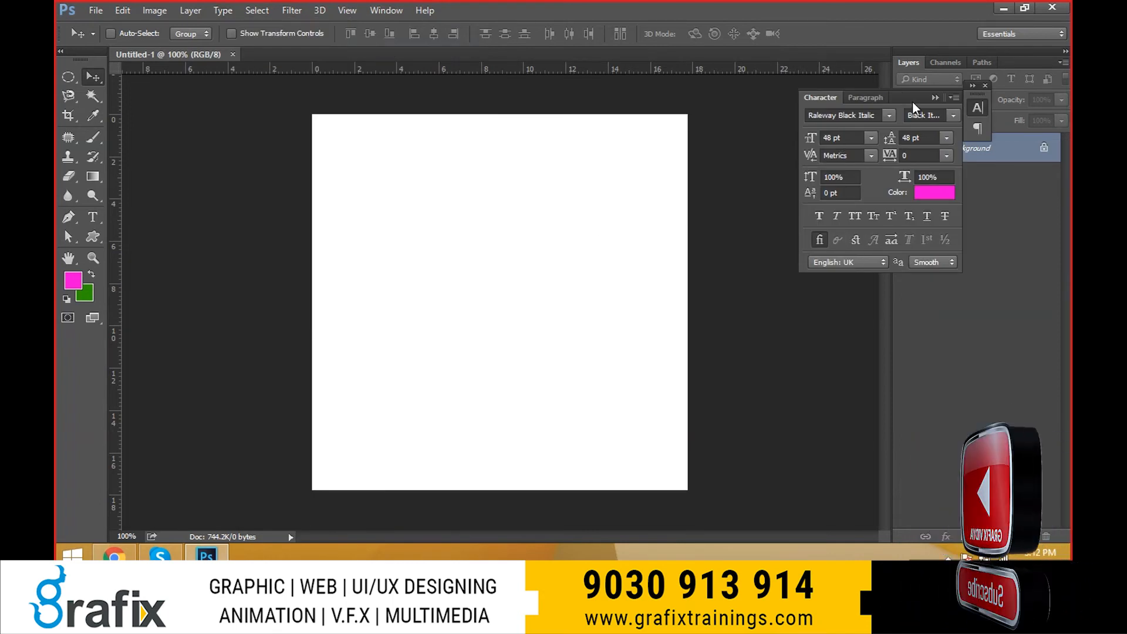
drag(908, 100, 824, 157)
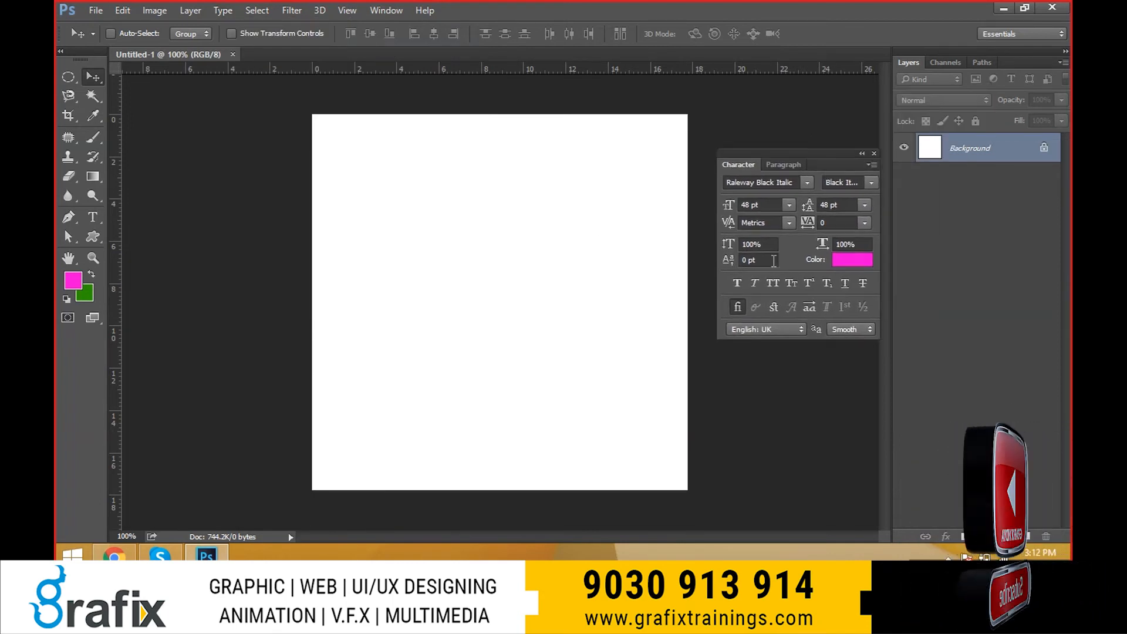
Add a line of horizontal text reading "Hello Good morning" in the upper part of the canvas.
click(92, 216)
click(137, 218)
click(367, 247)
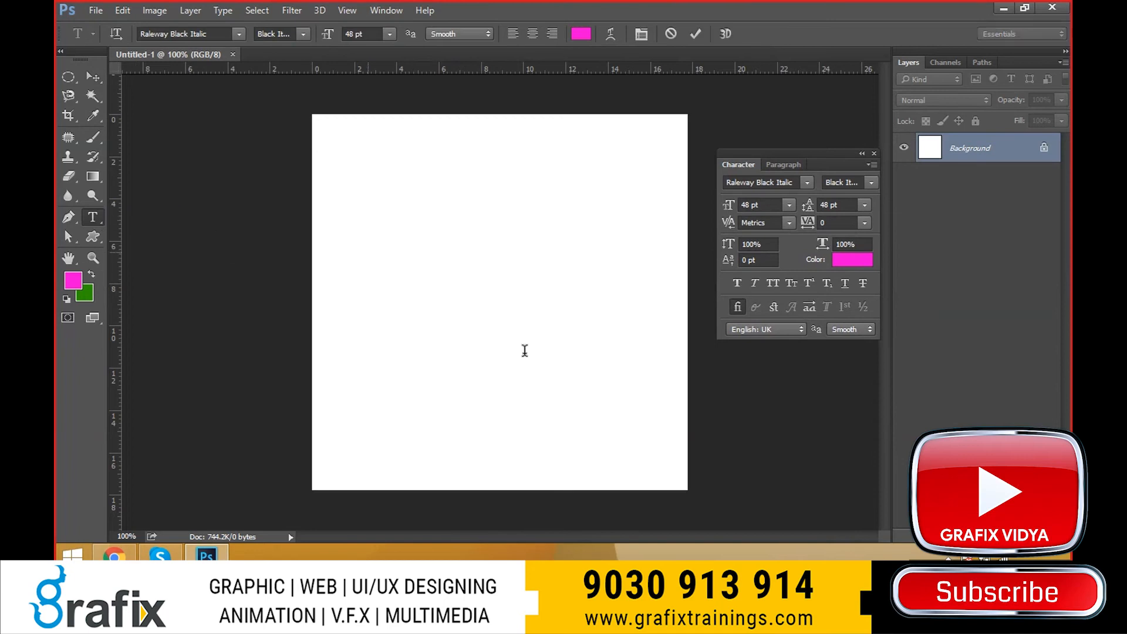
text(Hello )
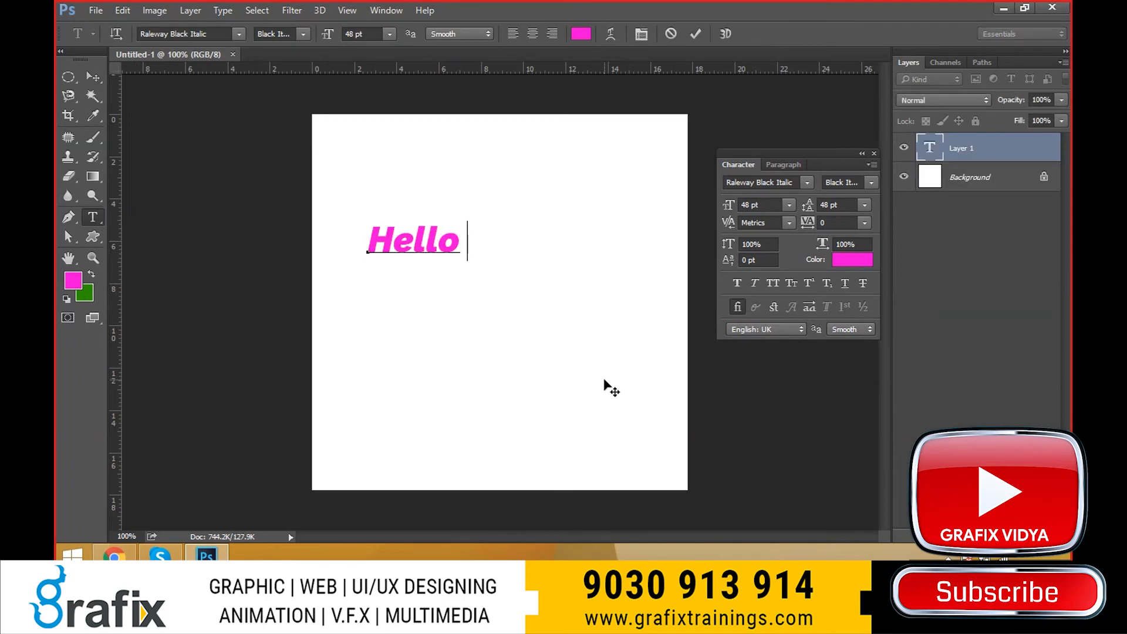
text(Good m)
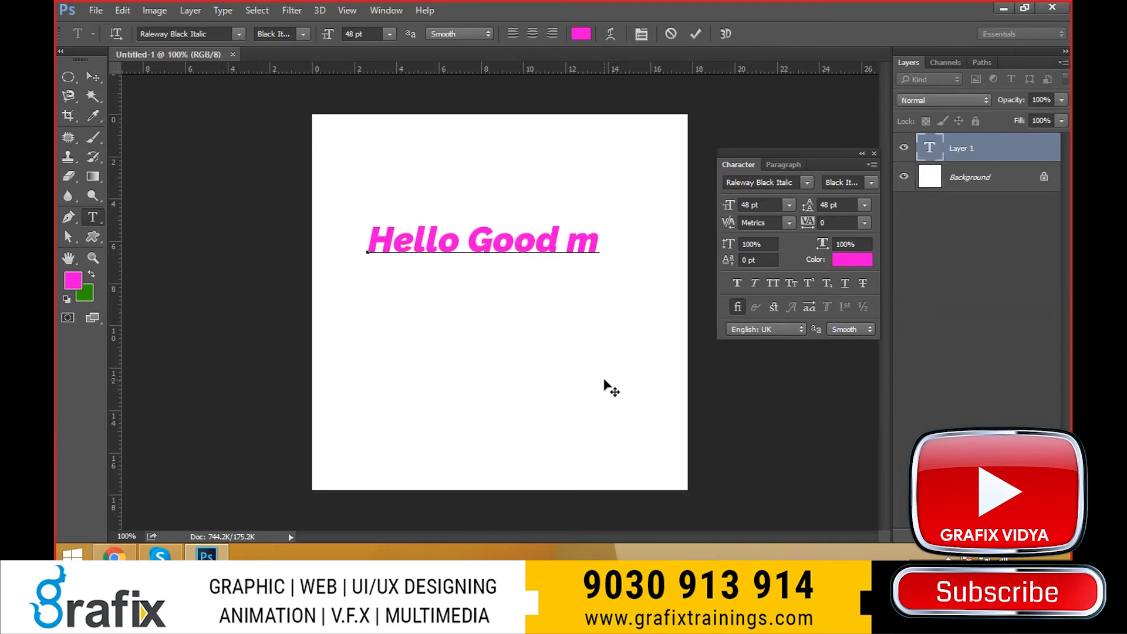
text(orning)
Select the whole text line and set its font to Raleway with the Black style.
key(ctrl+a)
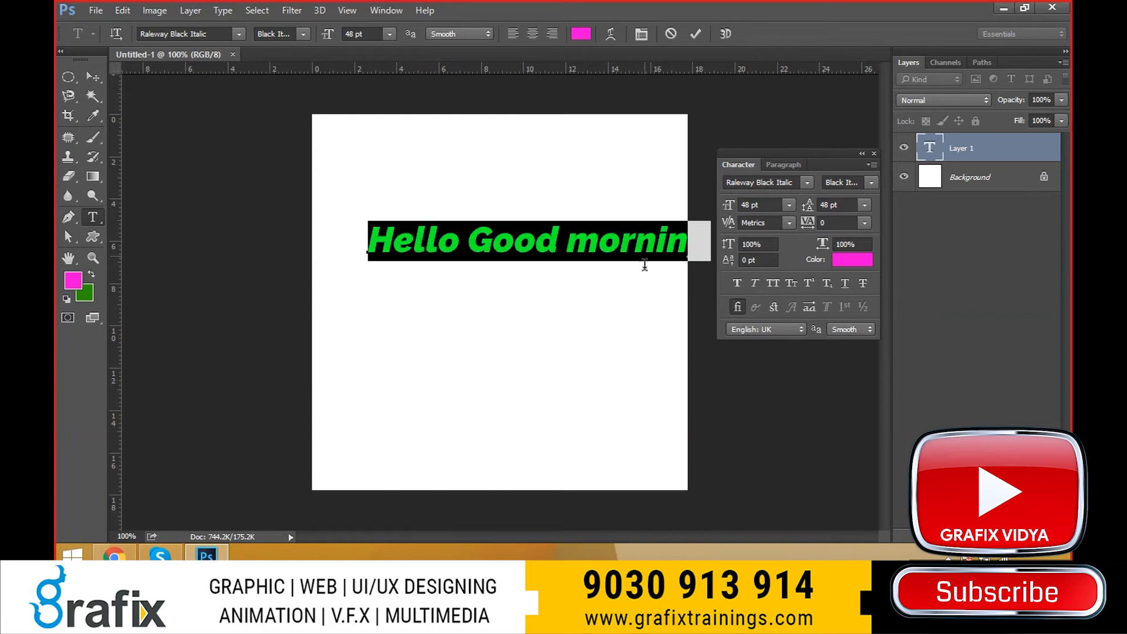
click(807, 182)
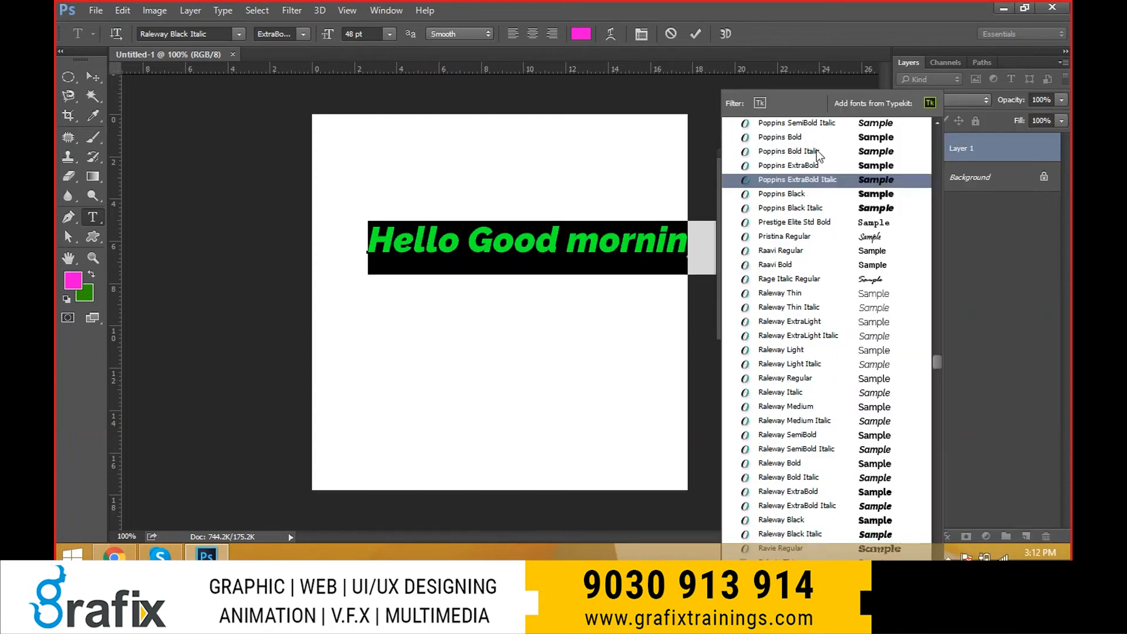
click(798, 385)
click(873, 184)
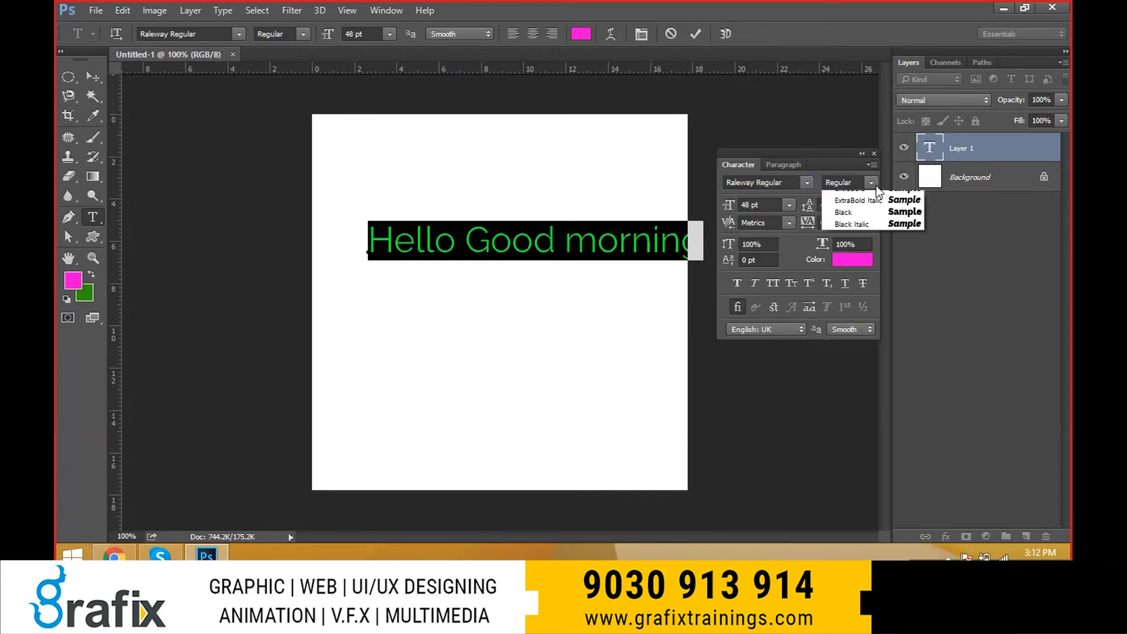
click(846, 388)
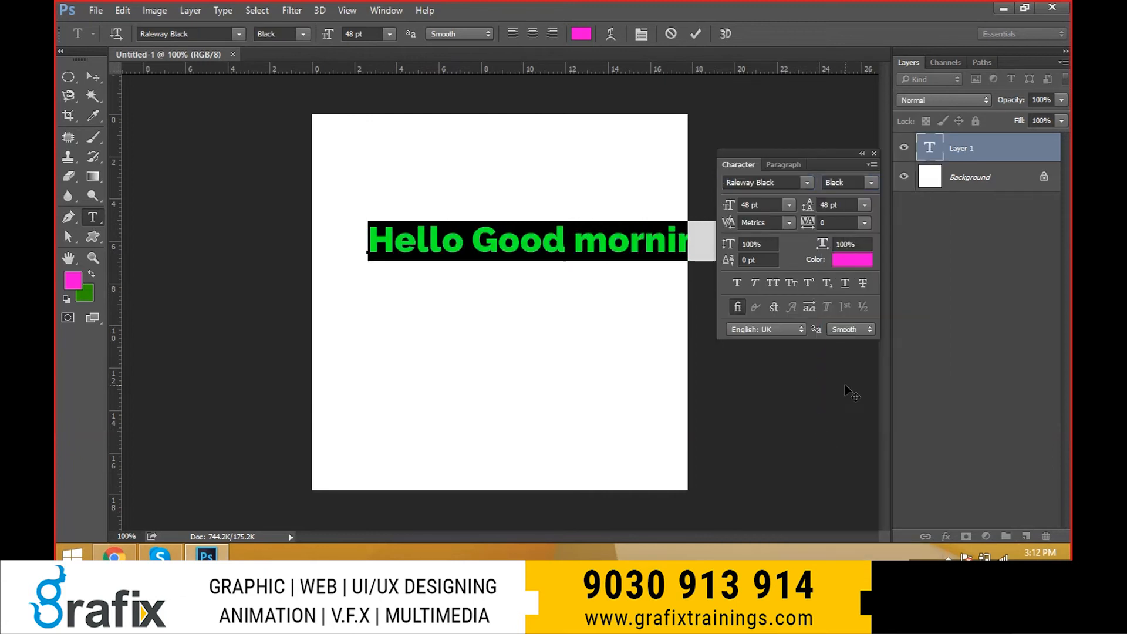
Set the selected text's size to 35 pt and apply All Caps, leaving Faux Bold off.
click(737, 304)
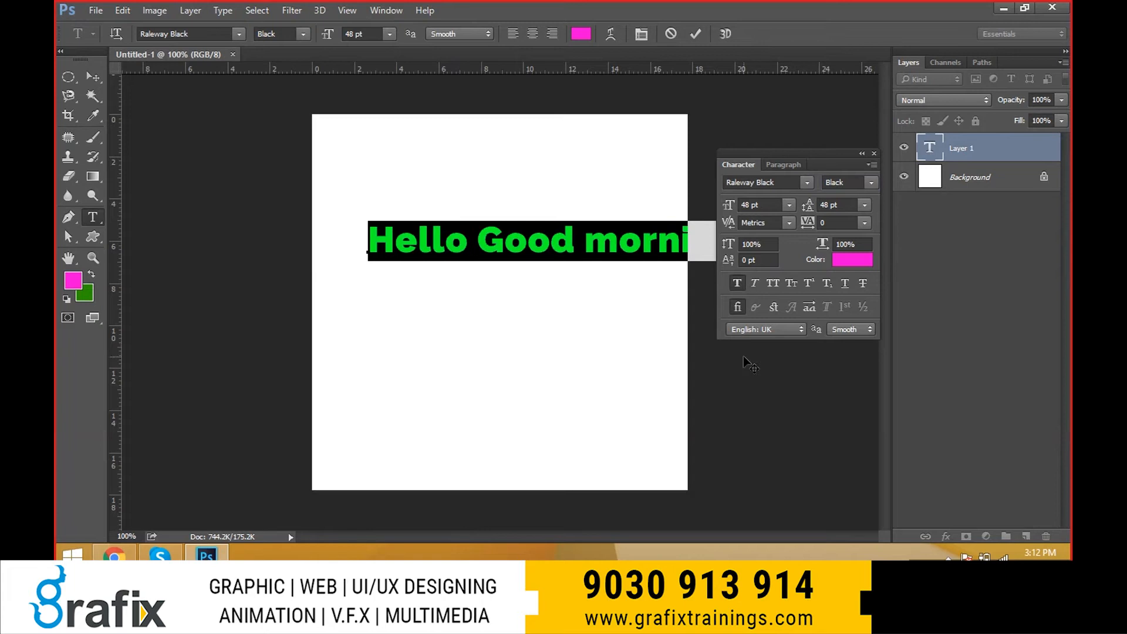
click(740, 282)
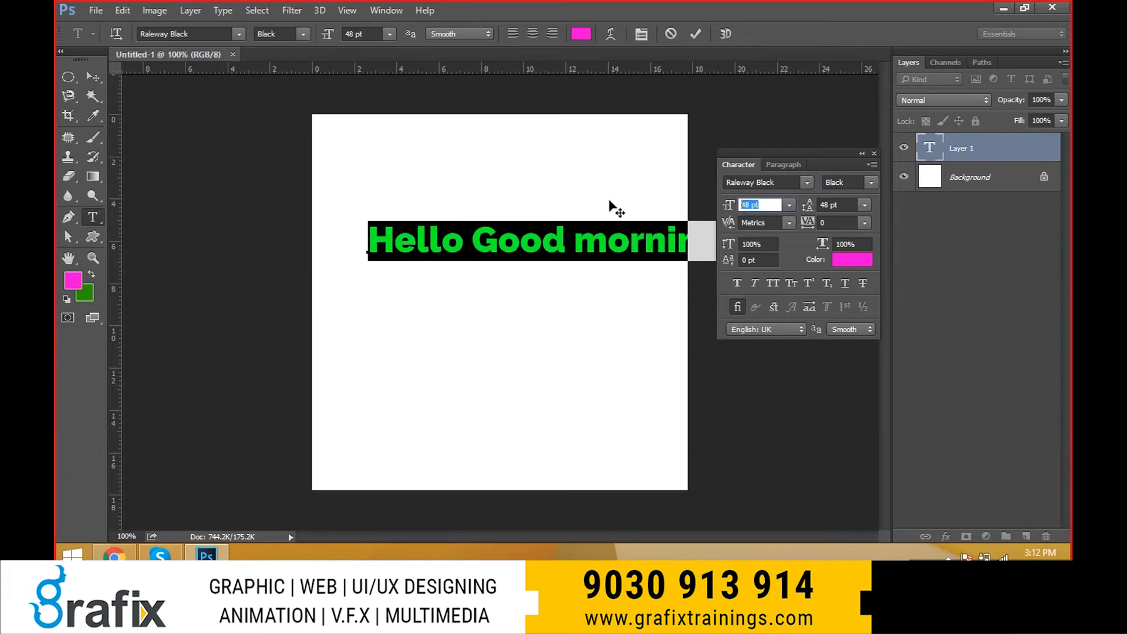
text(35)
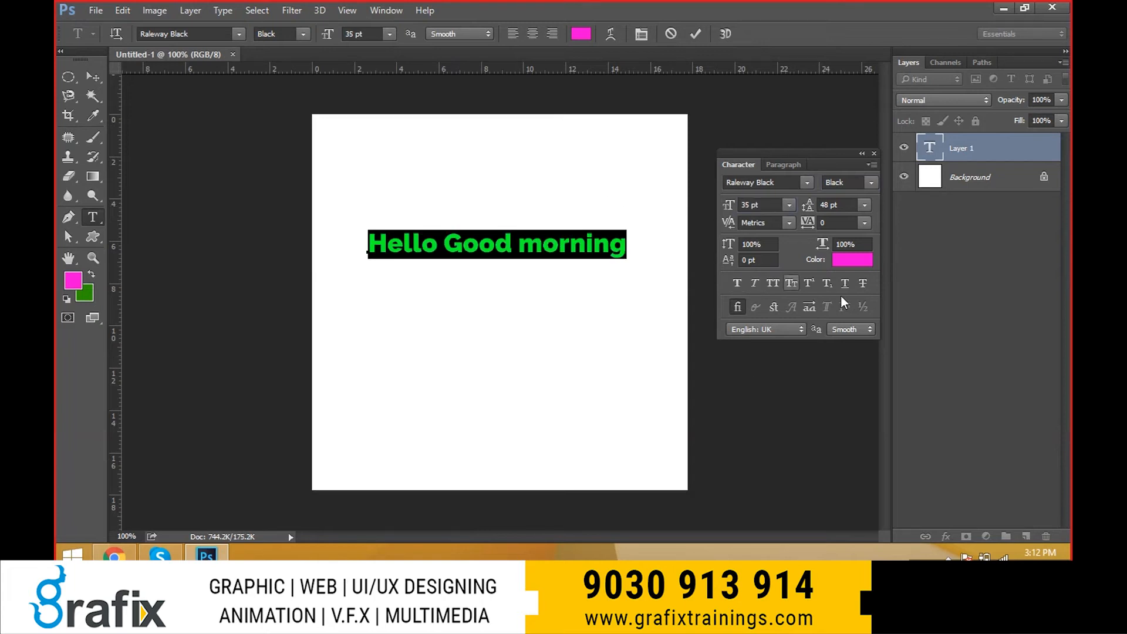
click(773, 282)
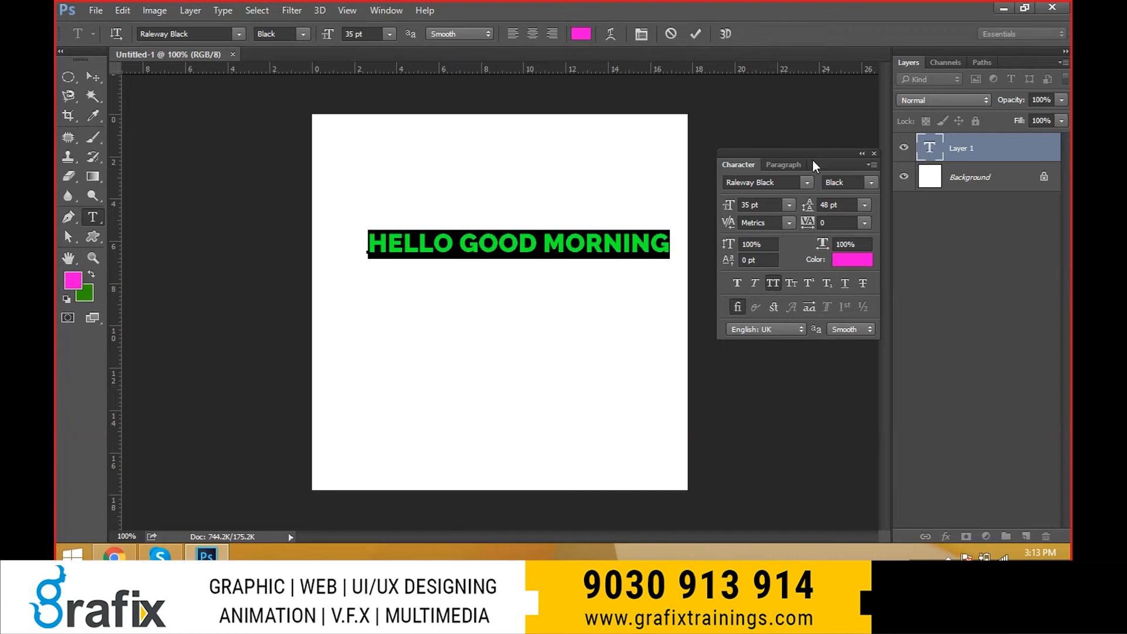
Close the character and paragraph settings and move the text line slightly up to the horizontal centre of the canvas.
drag(812, 160, 786, 146)
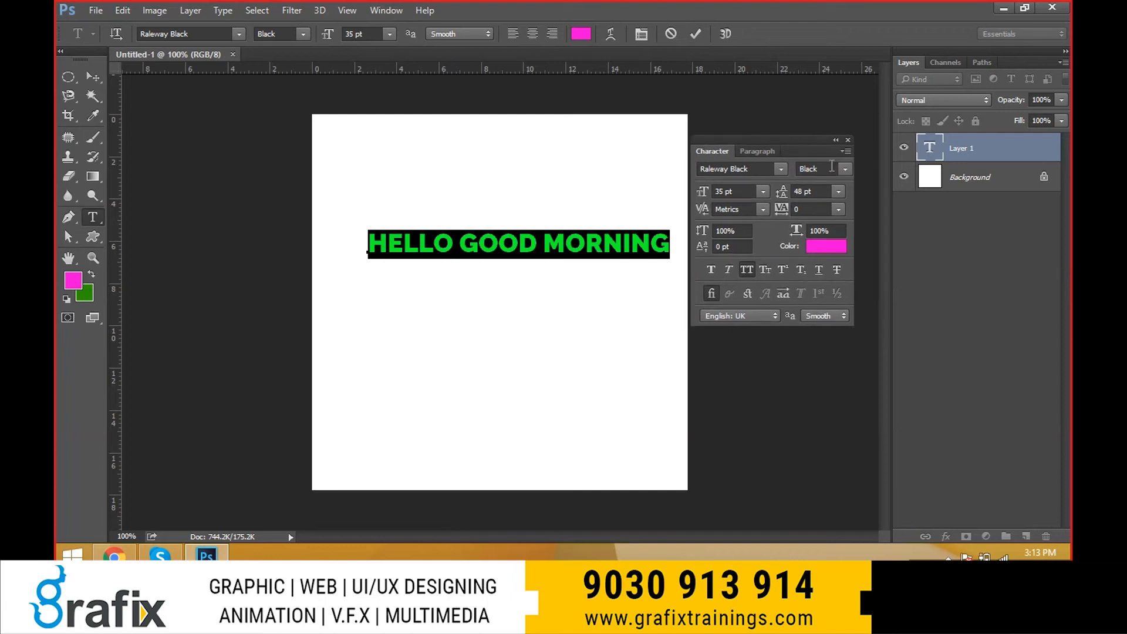
click(736, 187)
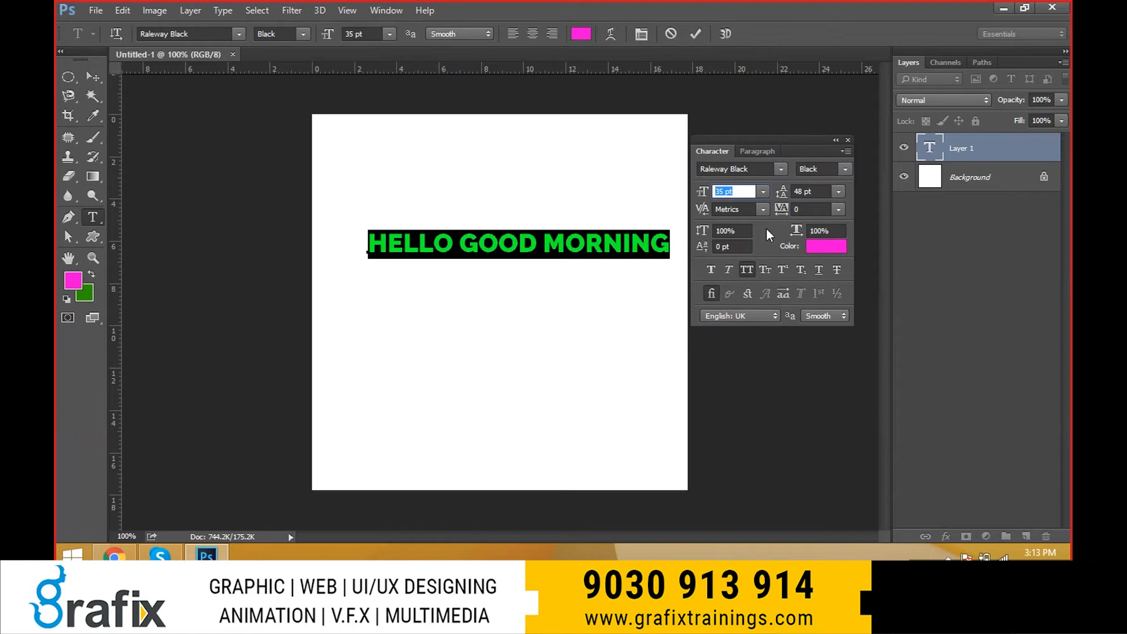
click(757, 151)
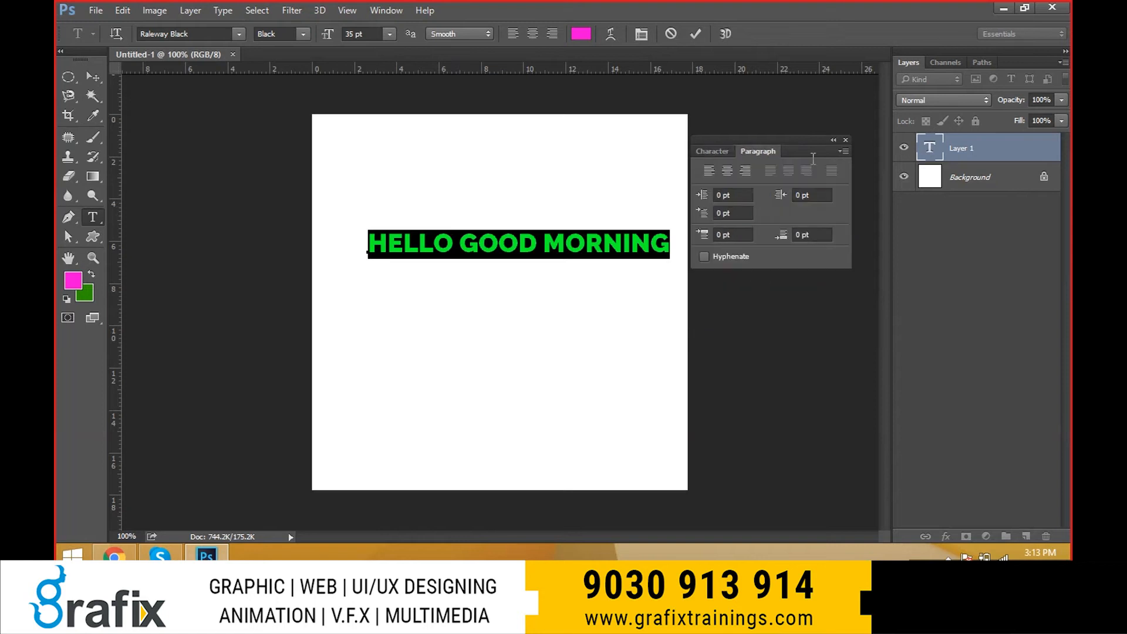
click(713, 152)
click(847, 140)
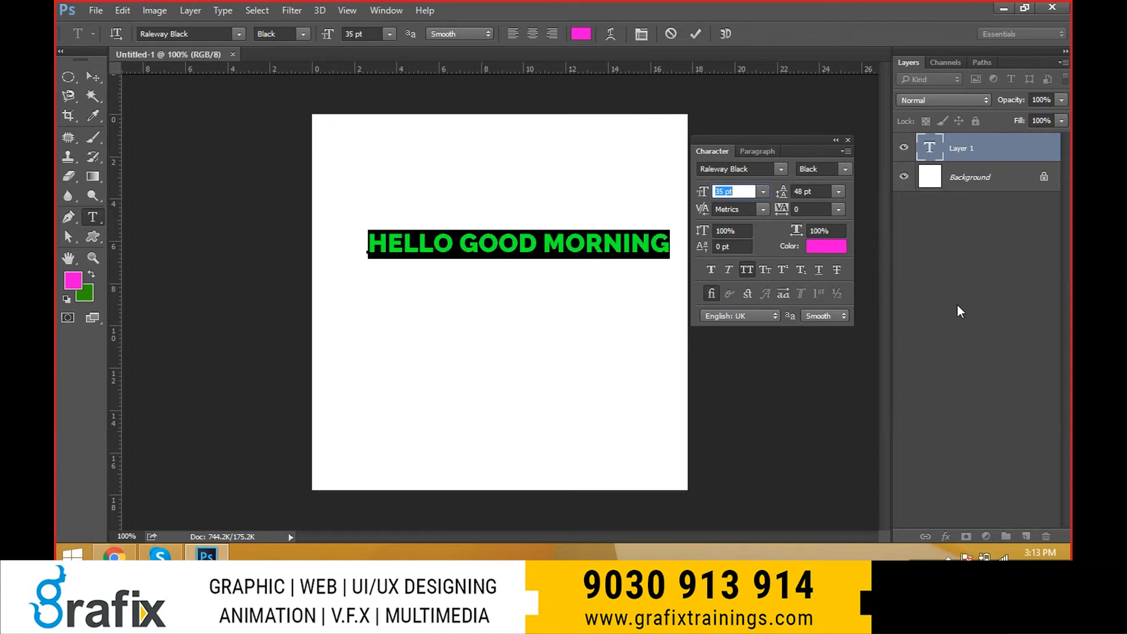
click(93, 76)
drag(516, 241, 501, 219)
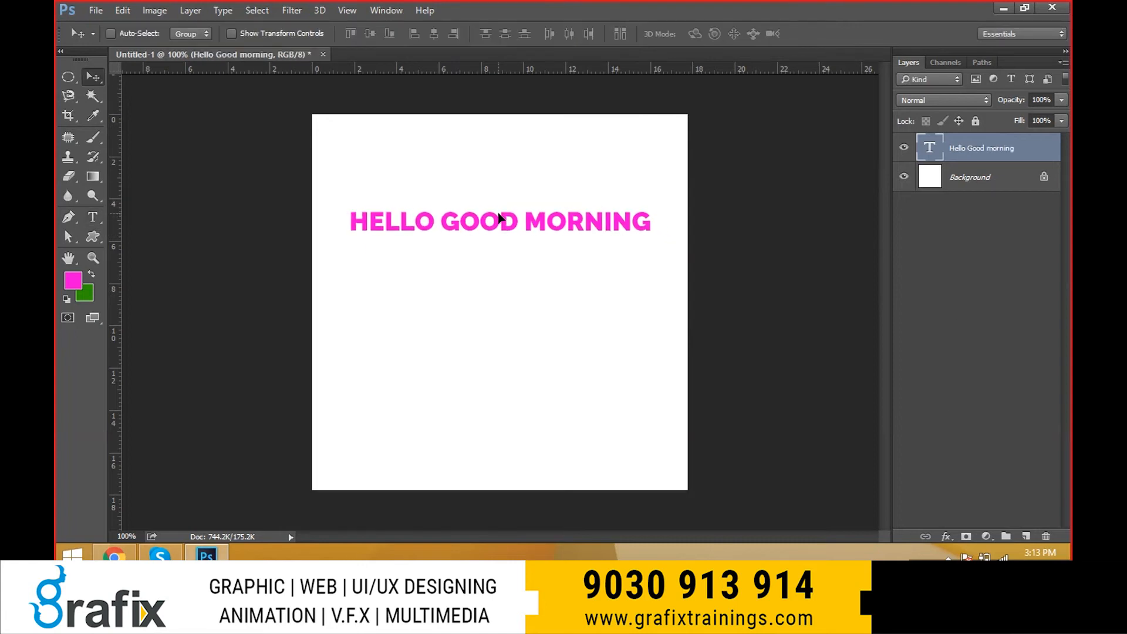
Change the orientation of the "Hello Good morning" text layer to vertical.
key(t)
click(224, 13)
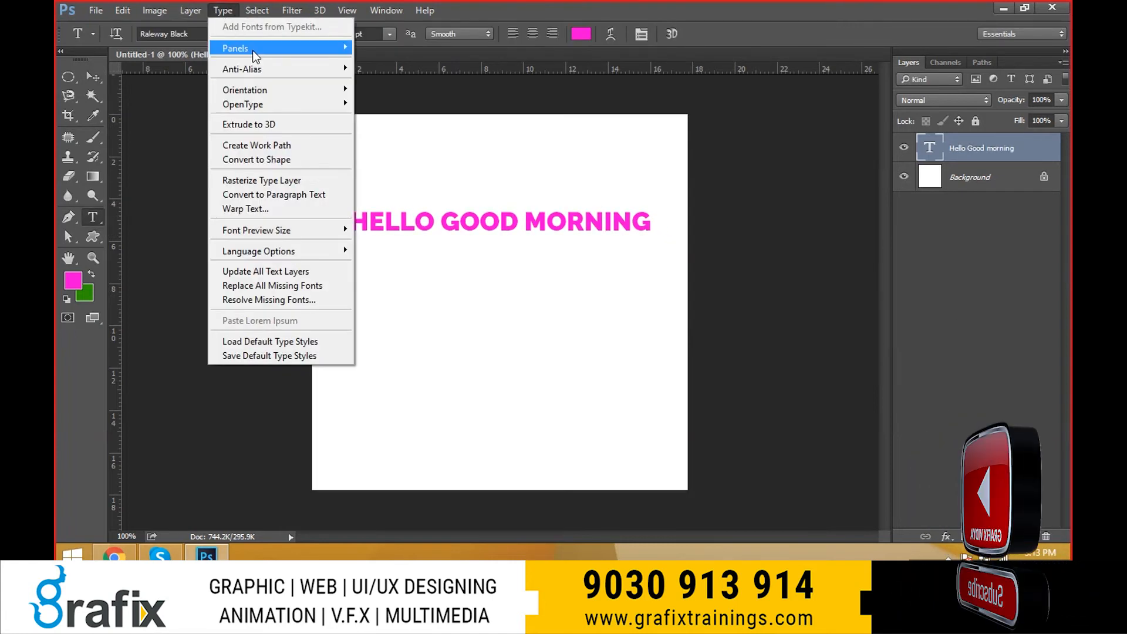
mouse_move(260, 89)
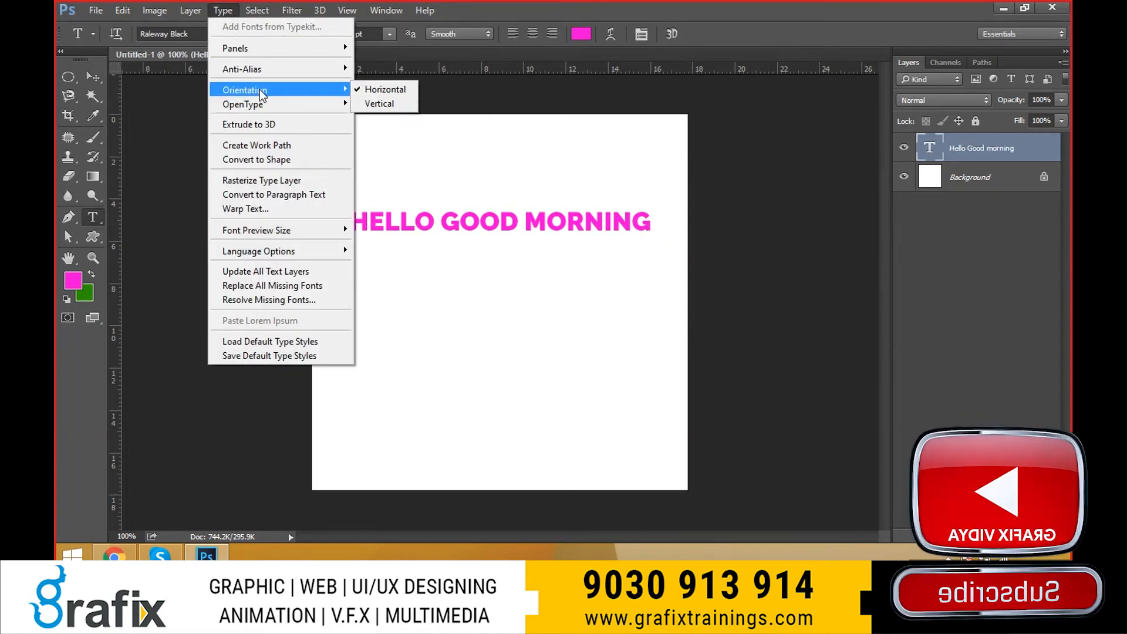
click(523, 217)
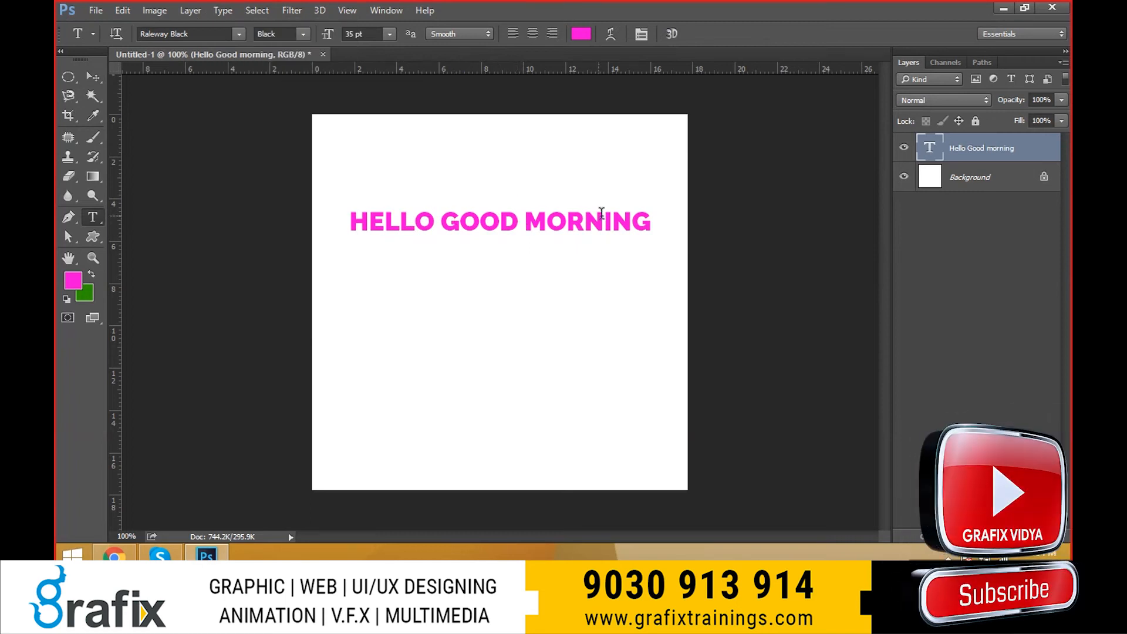
click(229, 12)
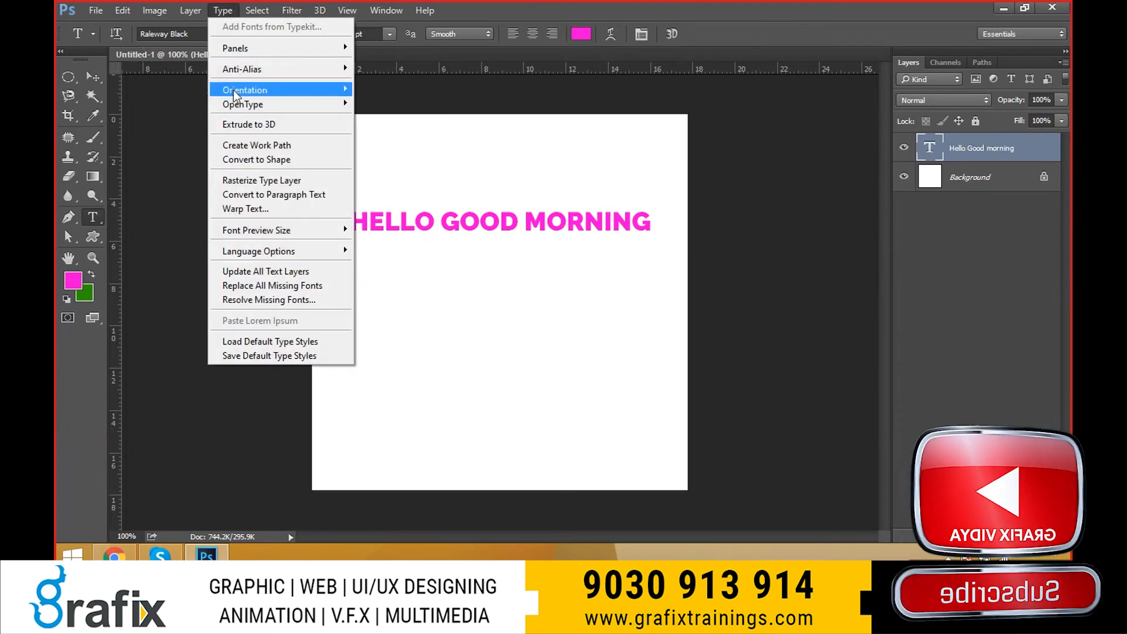
mouse_move(234, 90)
click(382, 104)
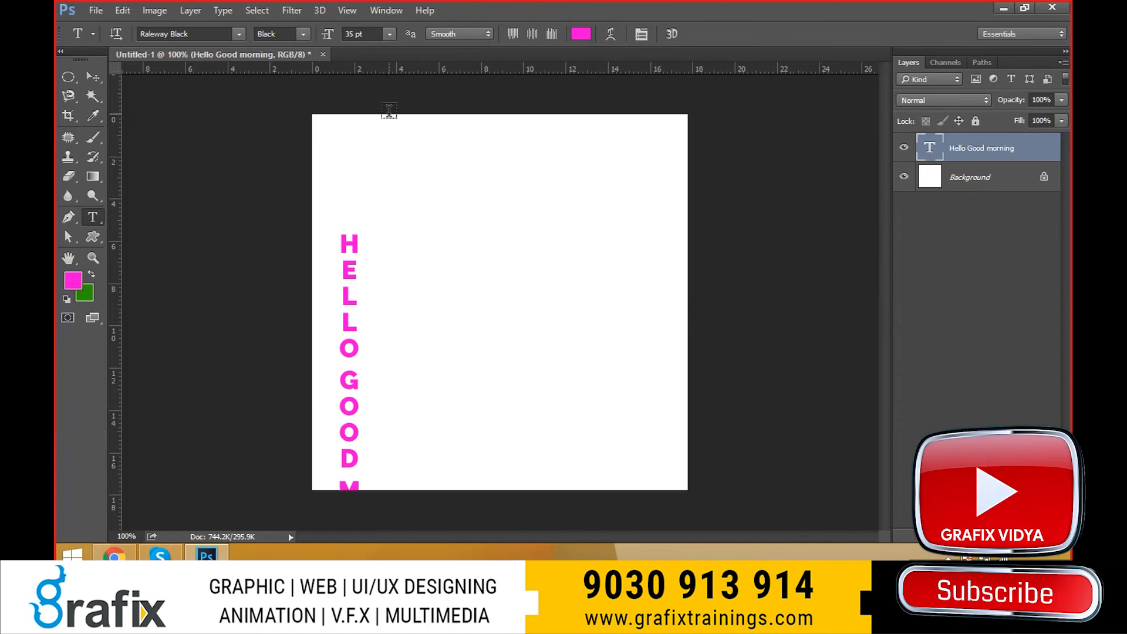
Move the vertical text up and scale it down proportionally so the whole phrase fits along the canvas's left side.
key(v)
drag(364, 279, 356, 189)
key(ctrl+t)
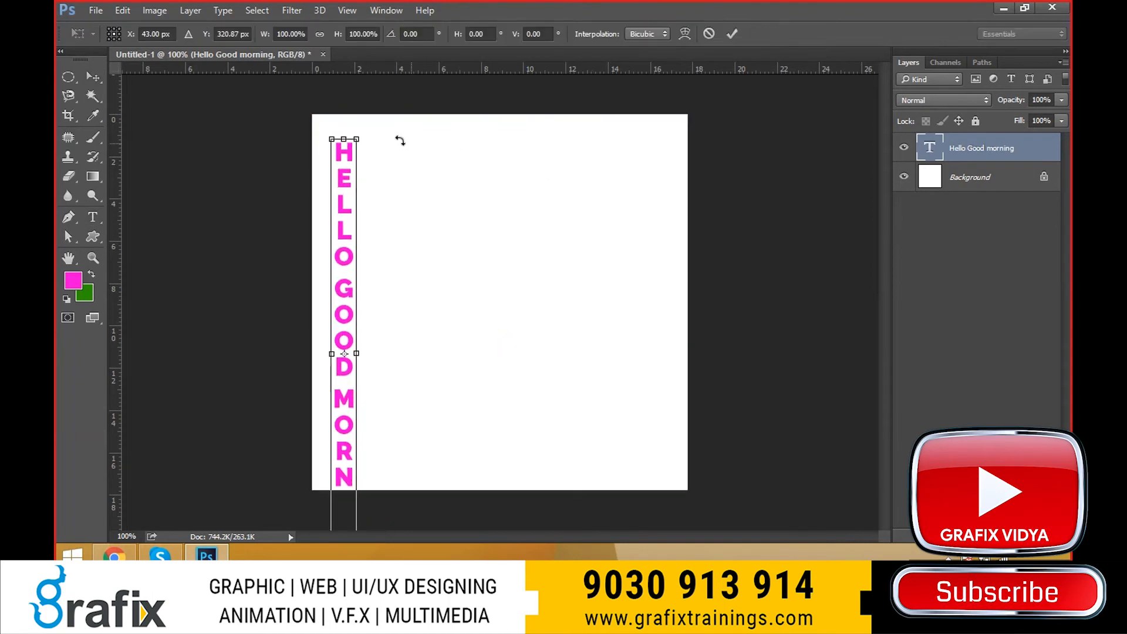
drag(357, 137, 346, 192)
key(Return)
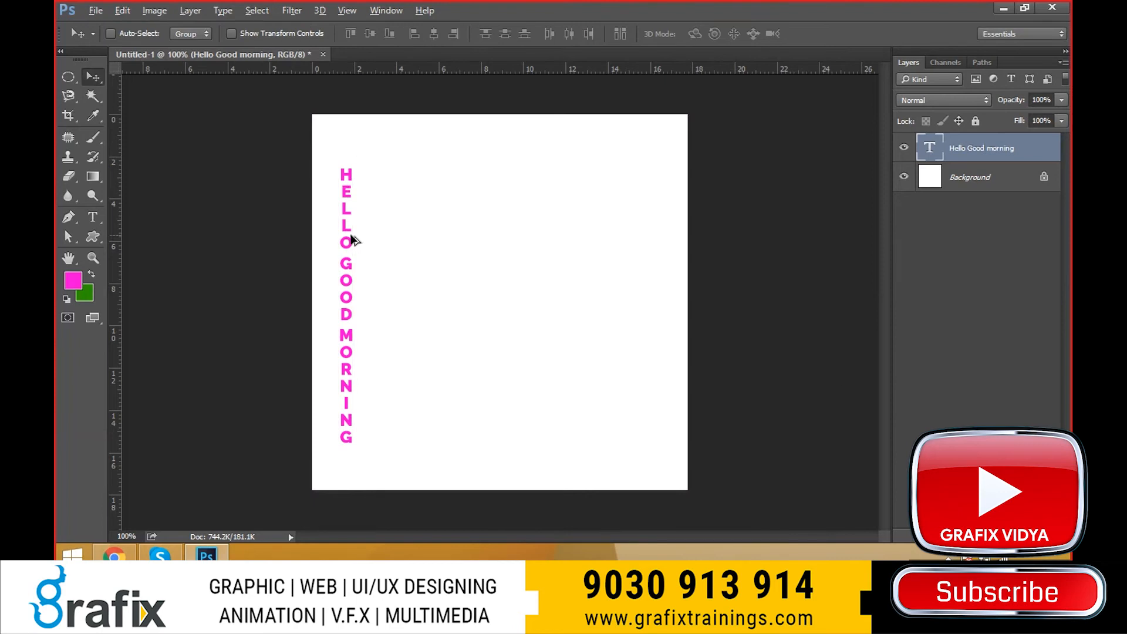
Duplicate the vertical text about 4 cm to its right, make the copy horizontal and place it beside the original's upper letters.
drag(350, 239, 474, 237)
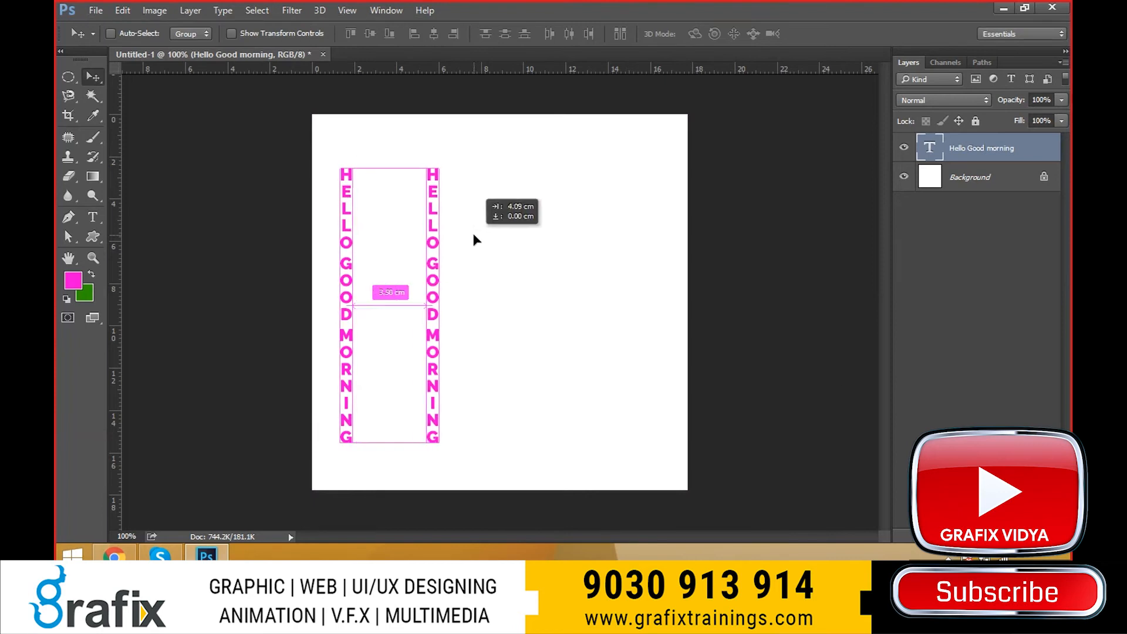
click(223, 11)
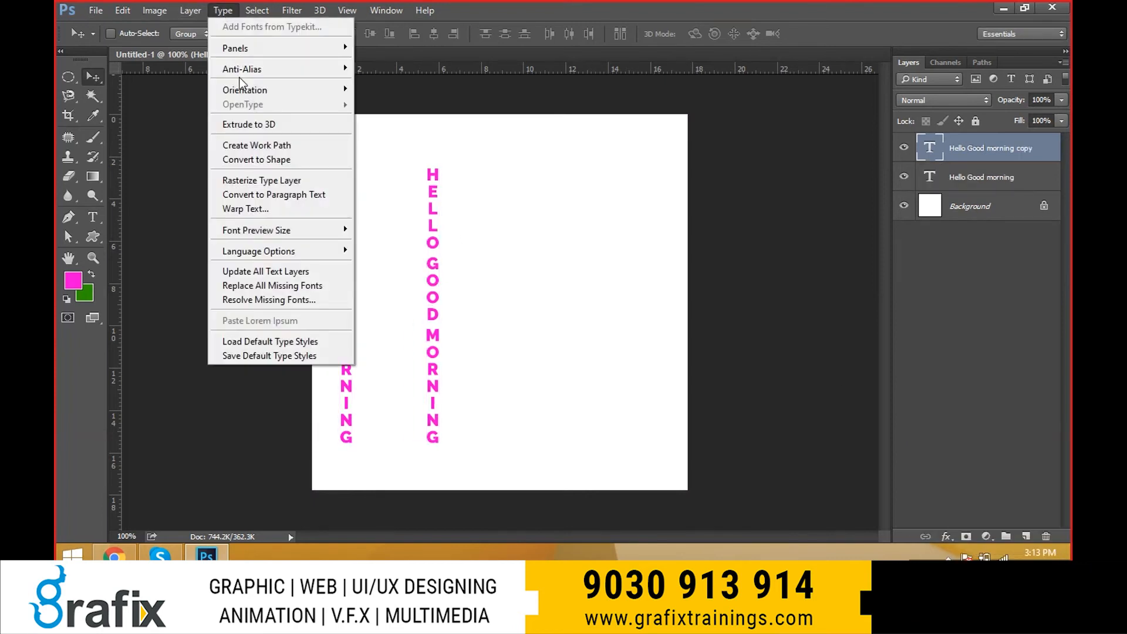
mouse_move(241, 88)
click(384, 90)
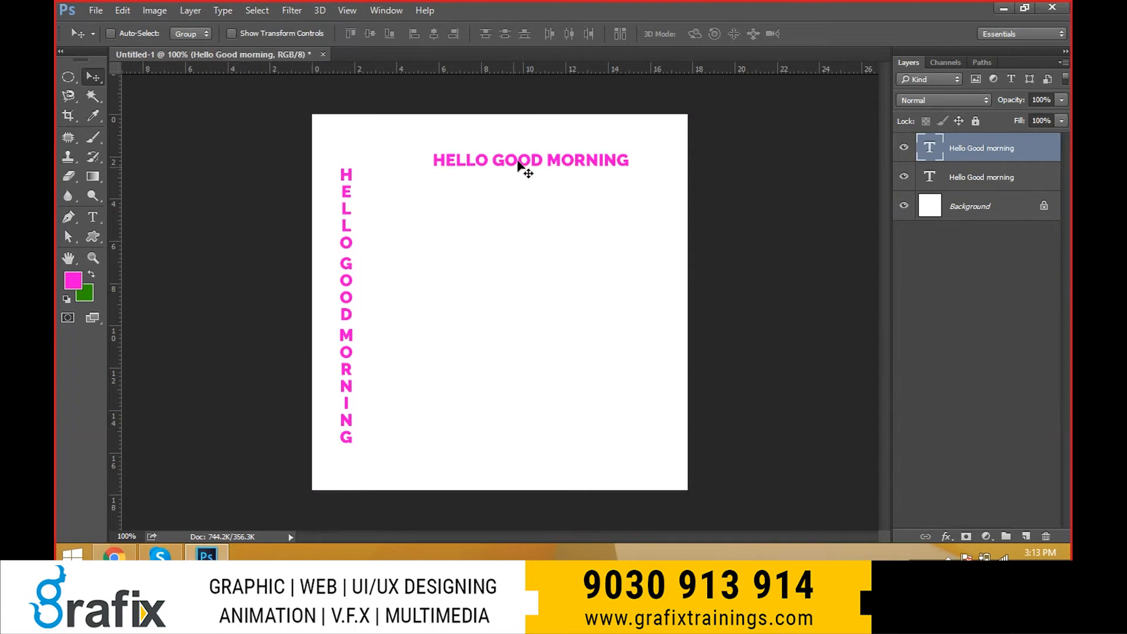
drag(518, 162, 472, 200)
Try creating a work path from the horizontal text and undo it.
scroll(496, 206, up, 3)
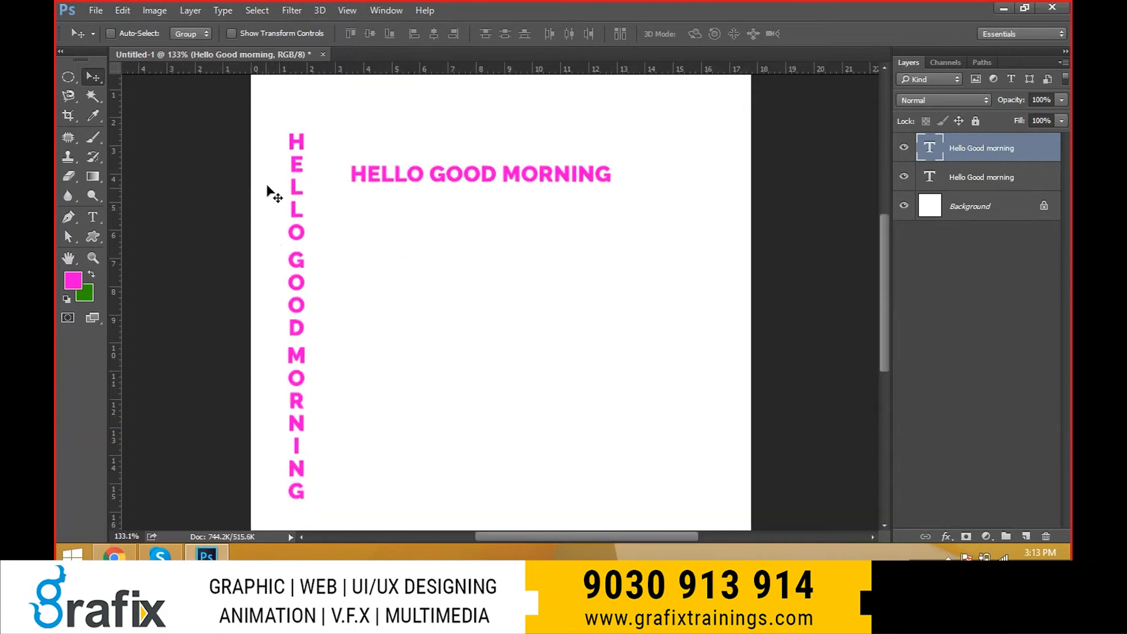
click(220, 11)
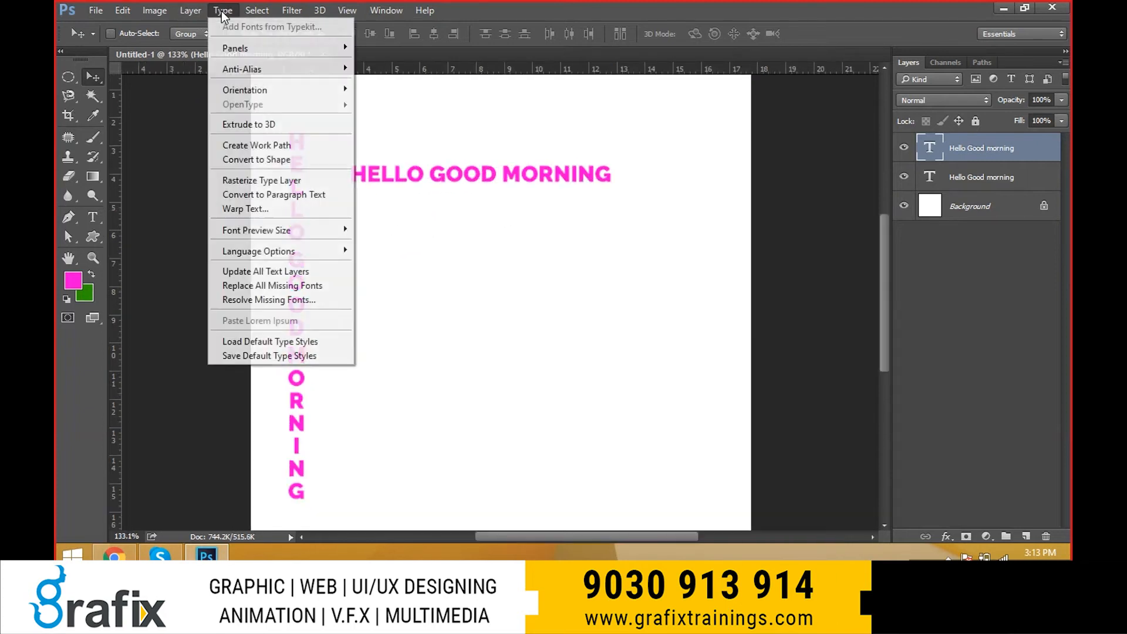
click(273, 146)
scroll(522, 187, up, 3)
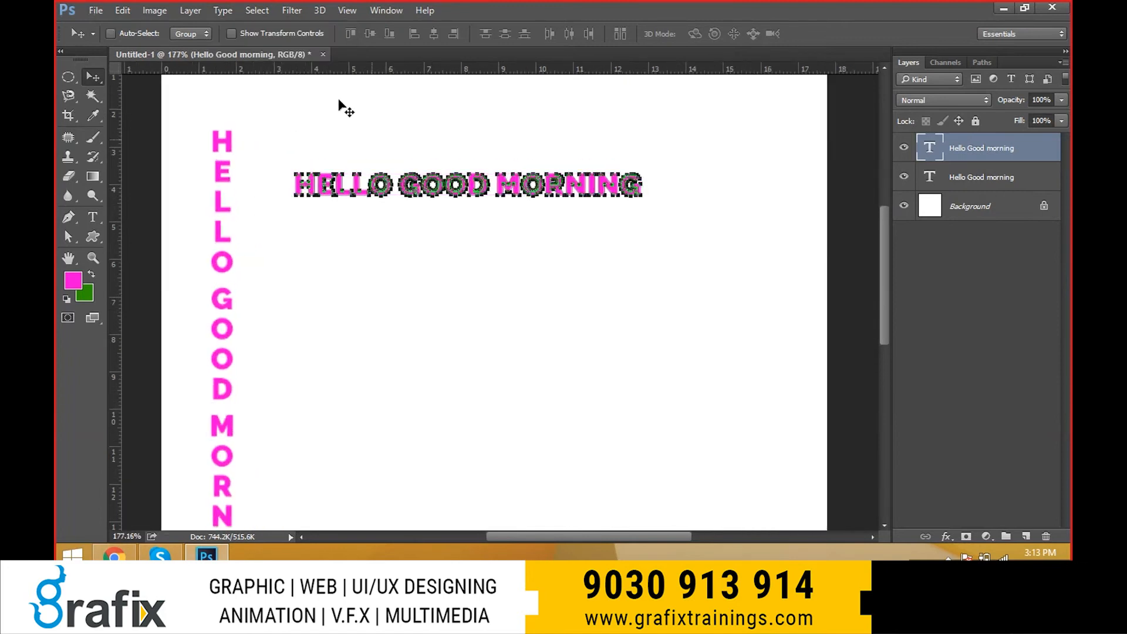
key(ctrl+z)
Duplicate the horizontal "HELLO GOOD MORNING" text directly below the original, keeping both lines aligned.
drag(453, 187, 452, 245)
drag(584, 254, 499, 252)
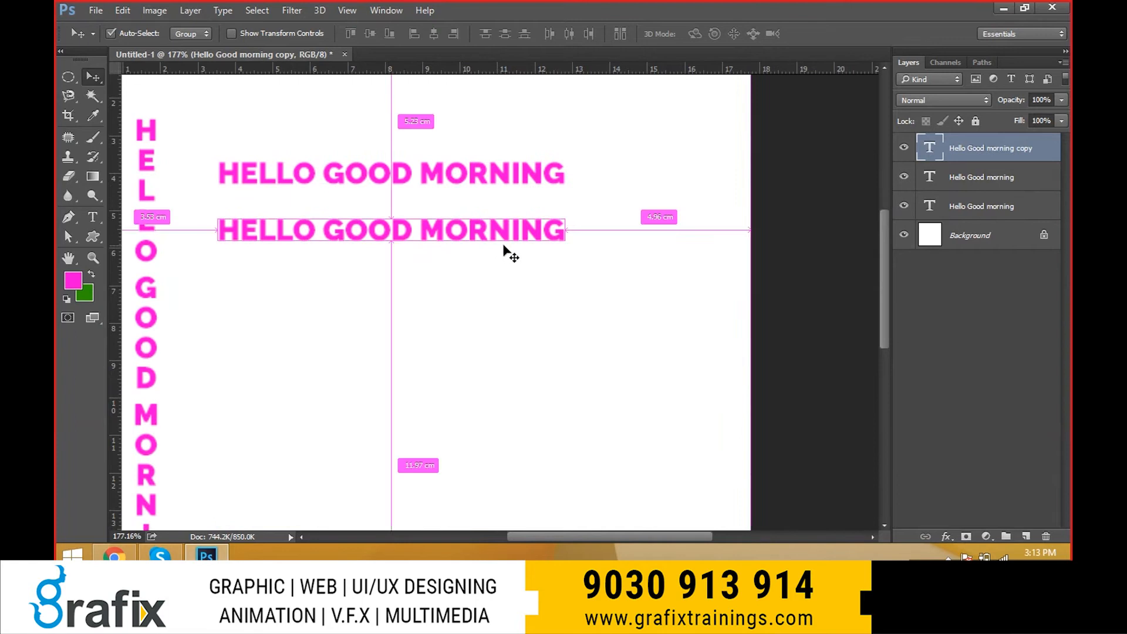
Undo the last duplicate, then copy the horizontal text layer again and place the copy about 1.6 cm directly below the original.
key(ctrl+z)
key(ctrl+j)
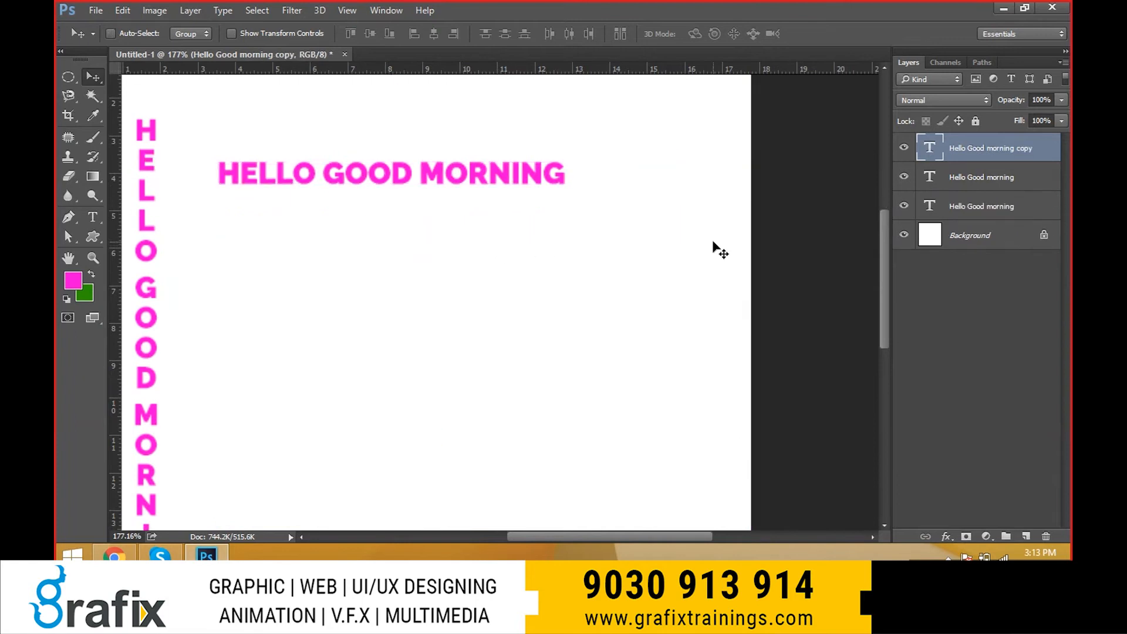
drag(644, 226, 641, 283)
Change the lower horizontal text's color to dark red 940000.
key(t)
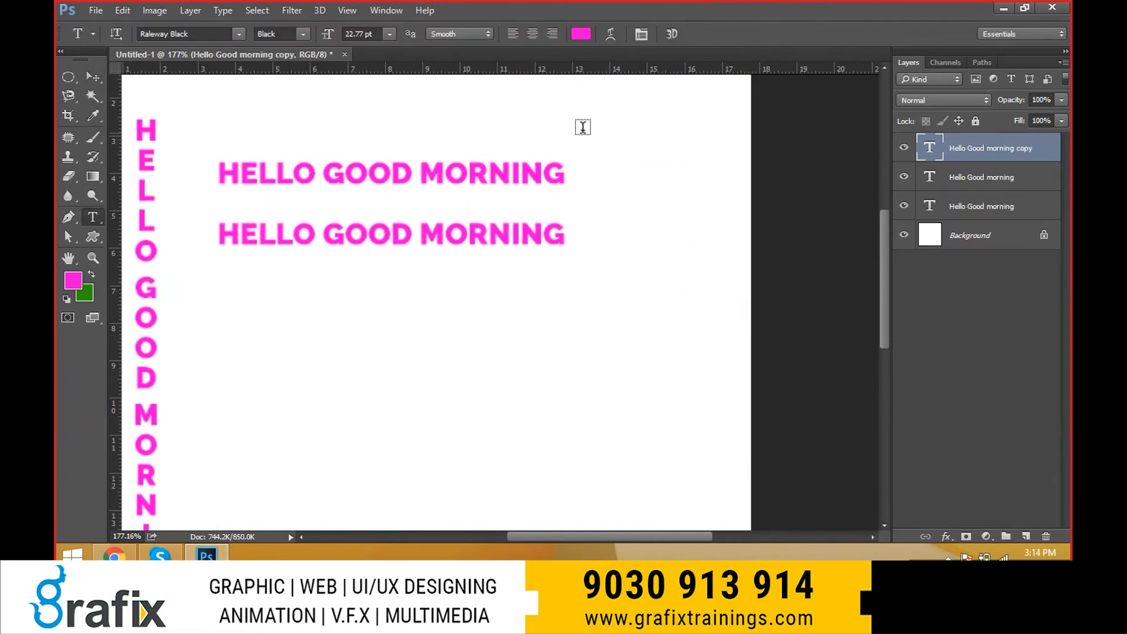
click(581, 34)
drag(798, 284, 864, 284)
drag(814, 332, 813, 394)
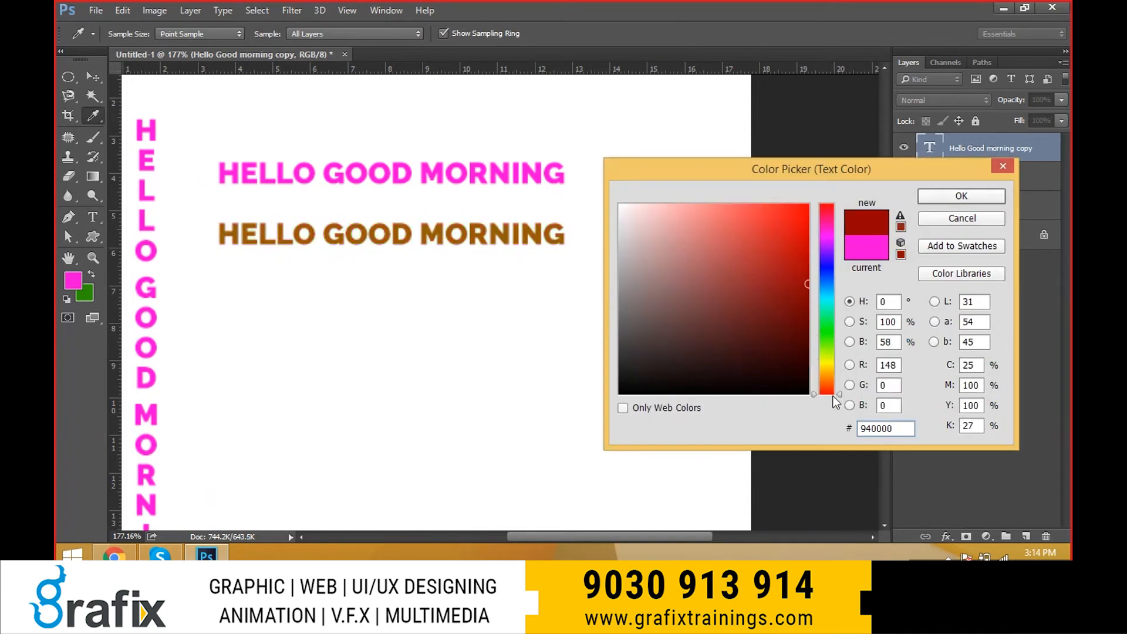
click(967, 196)
Set the dark red text's anti-aliasing to Sharp and view the lettering at 200%.
scroll(616, 259, up, 3)
scroll(616, 259, down, 1)
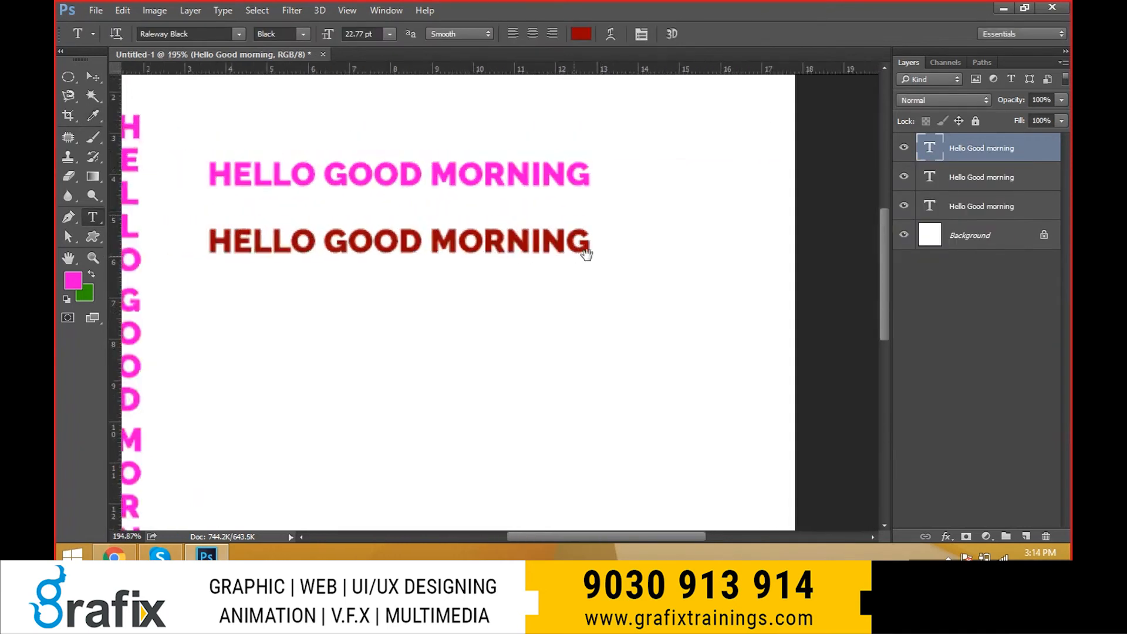
click(488, 34)
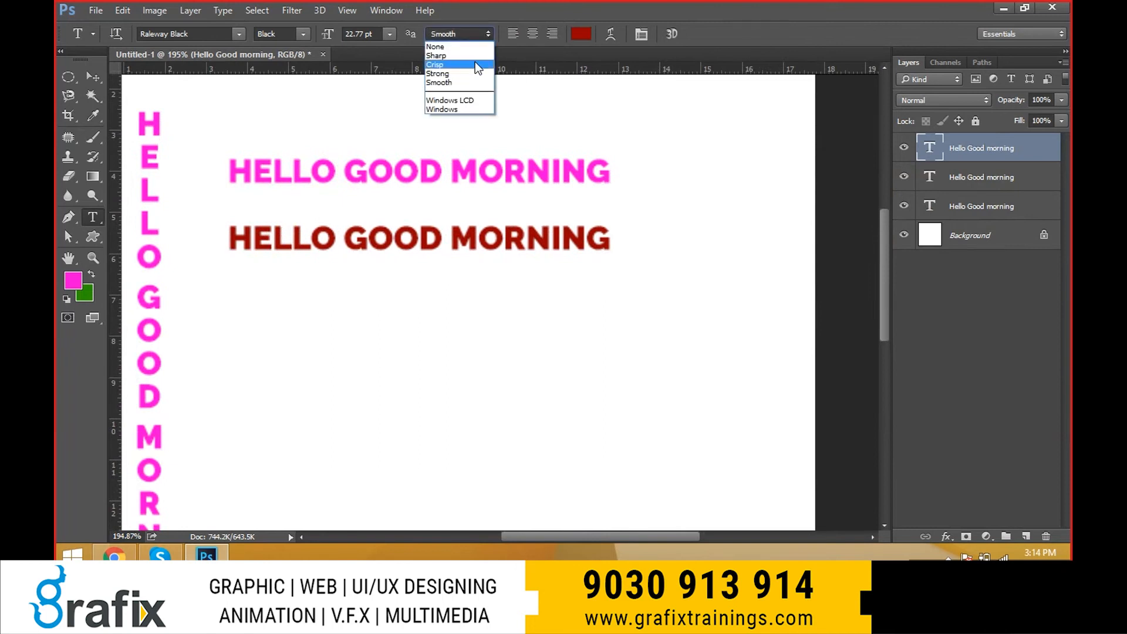
click(469, 54)
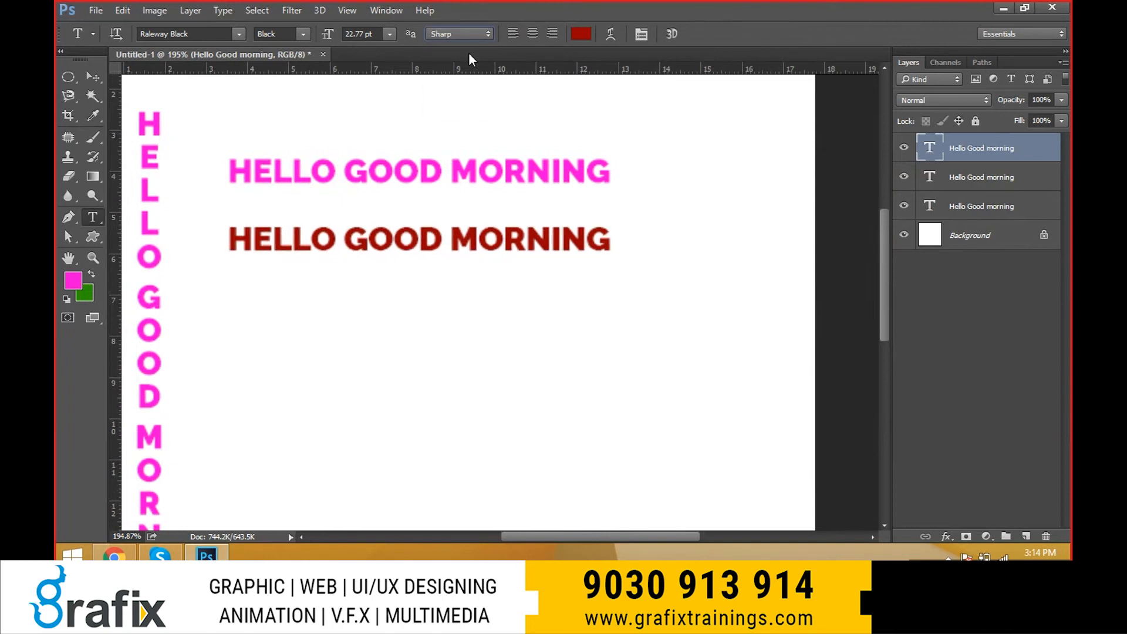
right_click(545, 195)
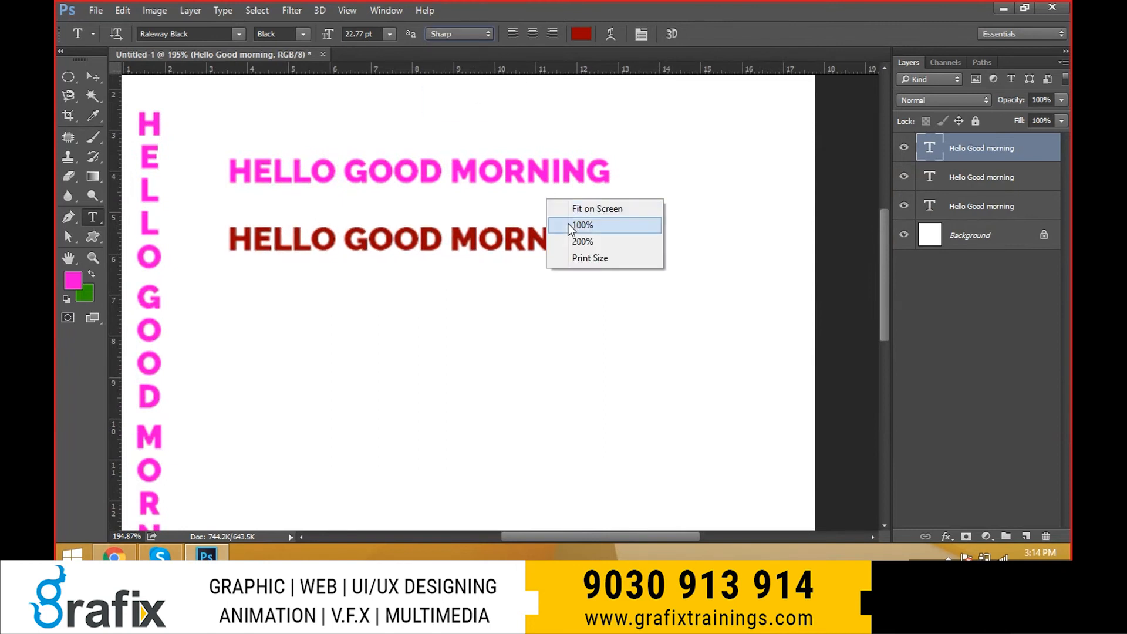
click(568, 224)
click(558, 262)
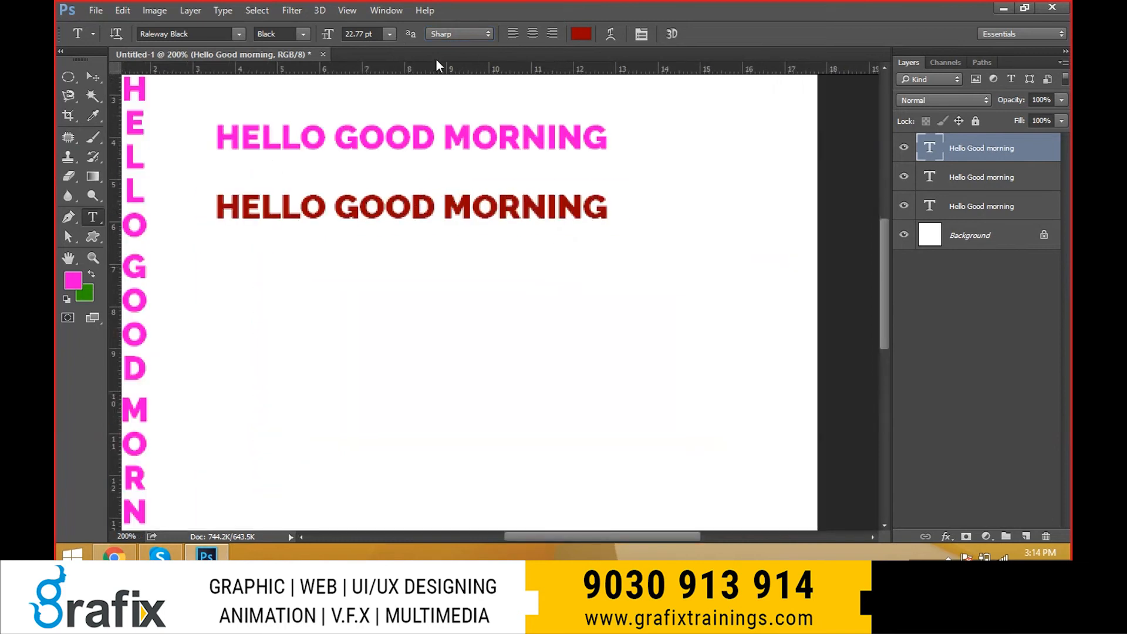
Try the None, Crisp, Smooth and Strong anti-aliasing methods on the dark red text, then return it to Sharp.
click(463, 33)
click(461, 47)
click(466, 34)
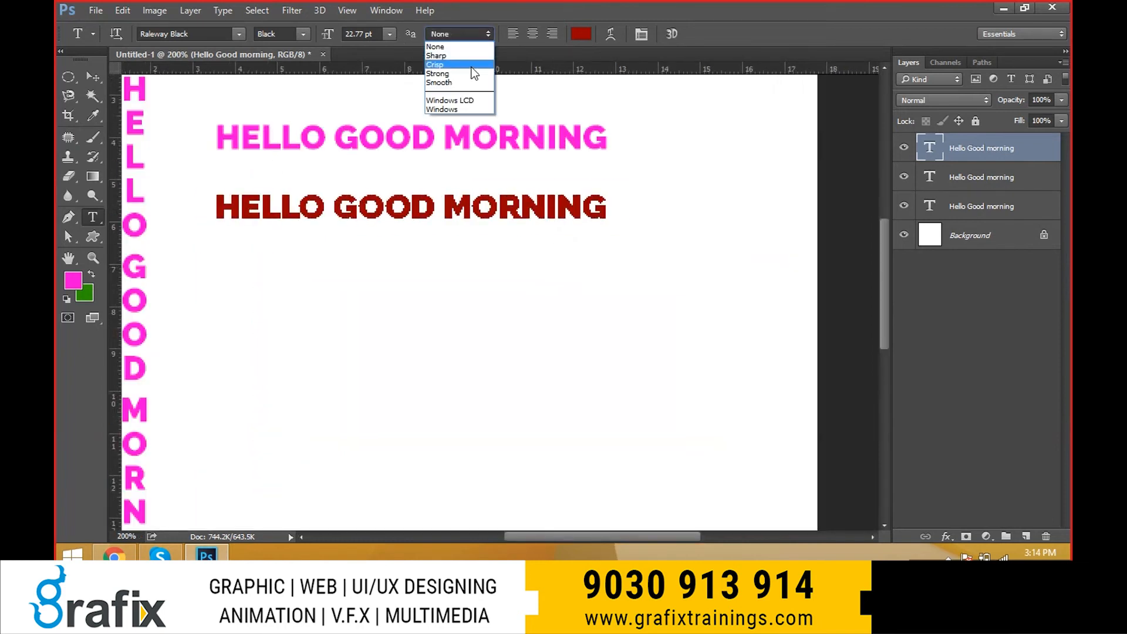
click(472, 65)
click(470, 36)
click(473, 82)
click(470, 35)
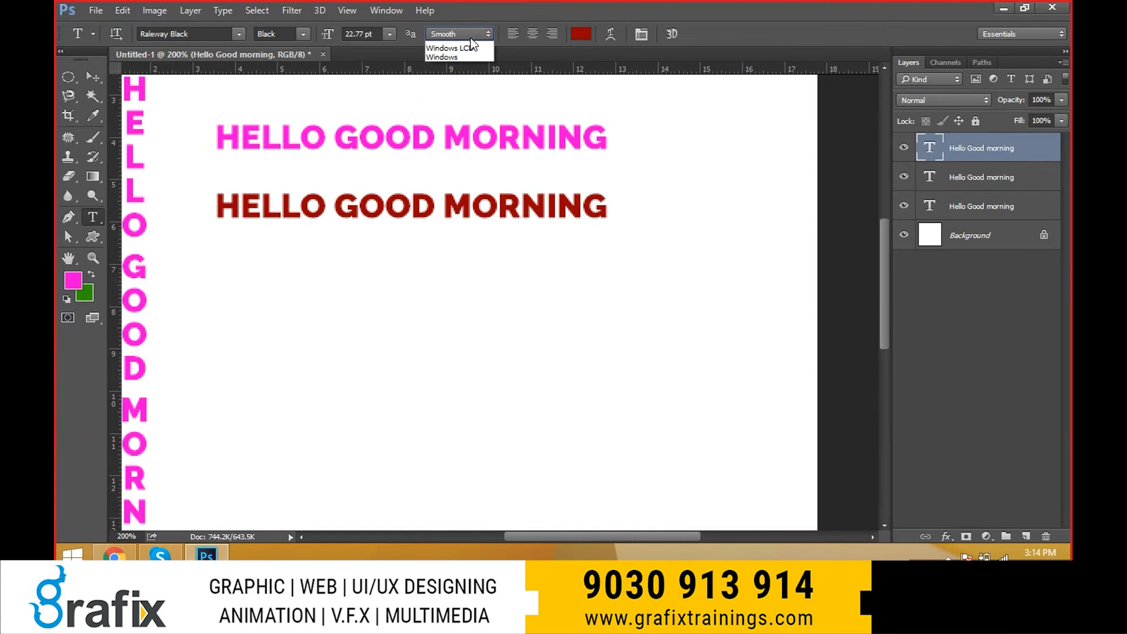
click(473, 73)
click(470, 36)
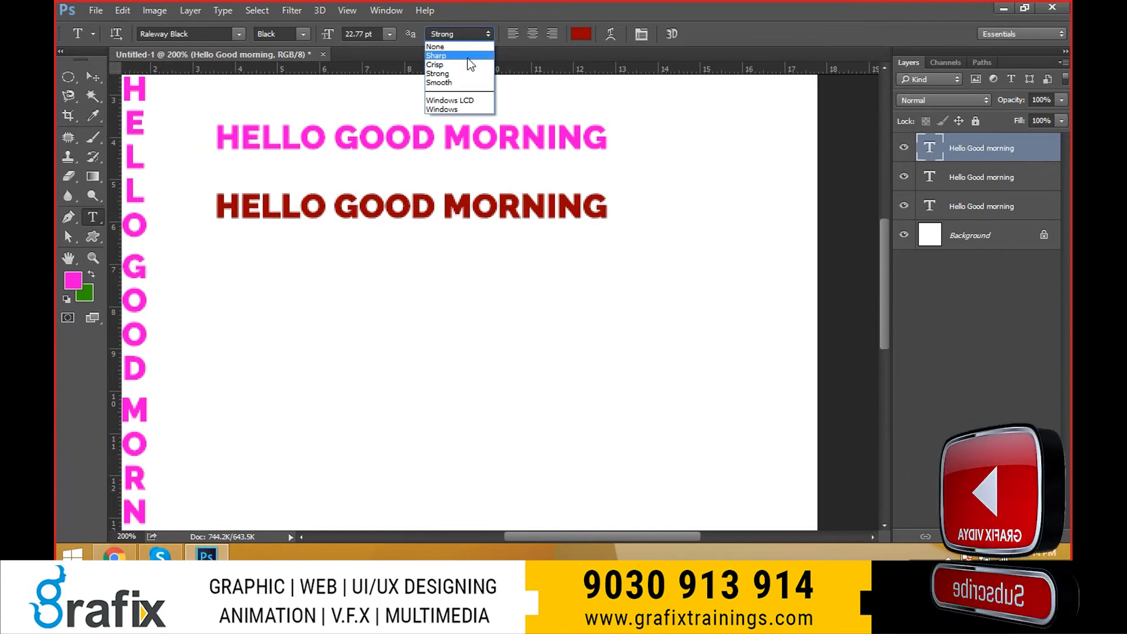
click(469, 56)
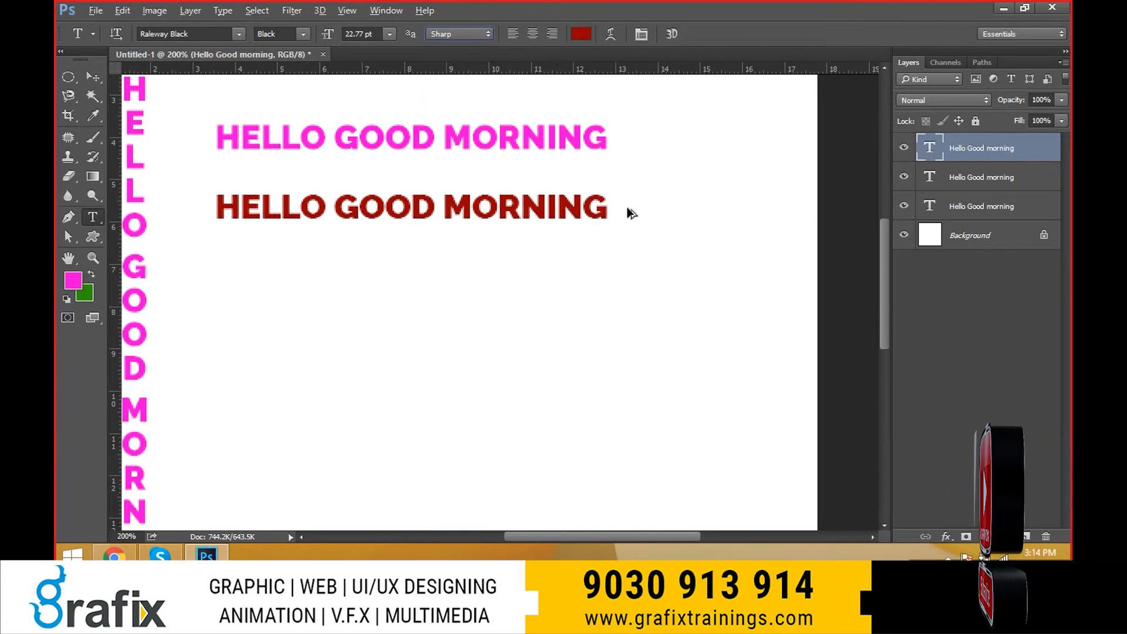
Create a work path from the dark red "HELLO GOOD MORNING" text with the view at 100%.
click(93, 77)
key(ctrl+0)
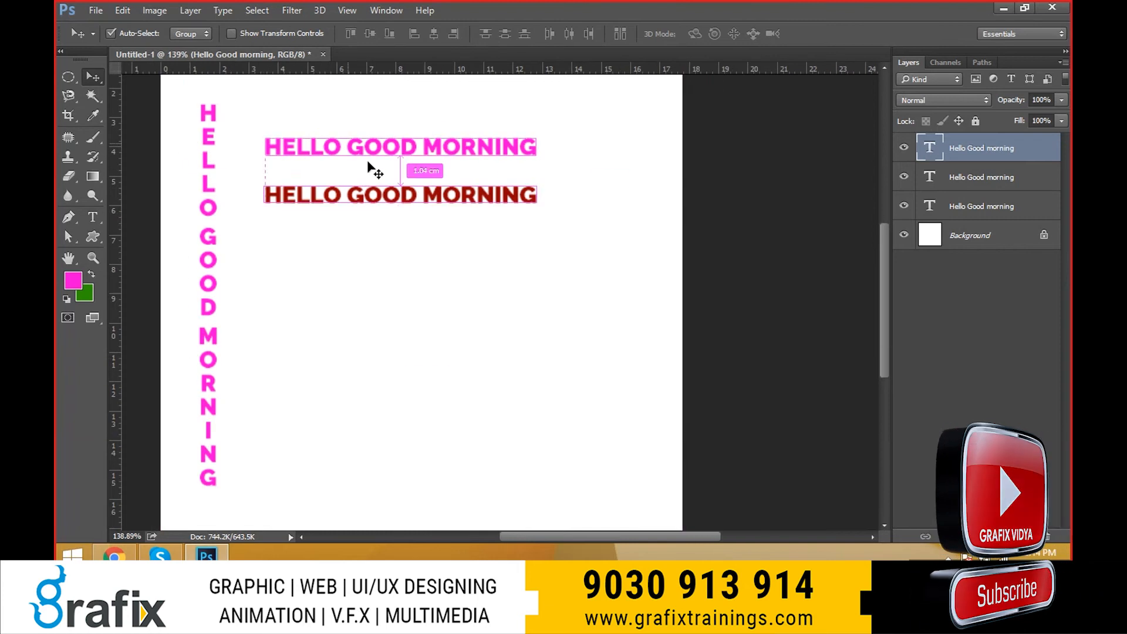
right_click(478, 171)
click(505, 196)
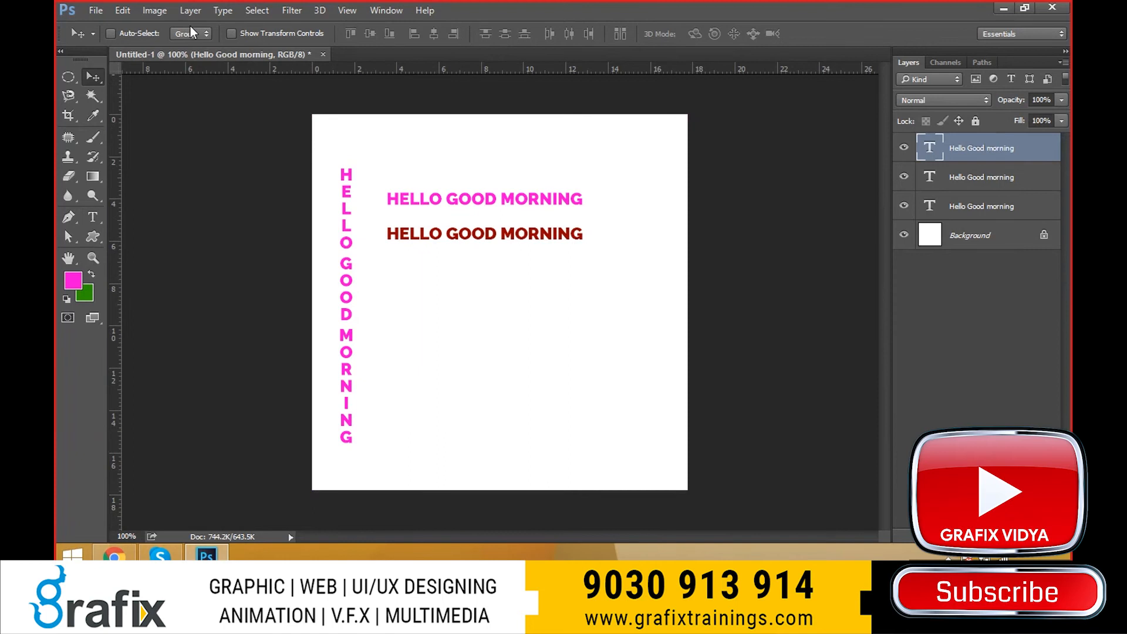
click(223, 11)
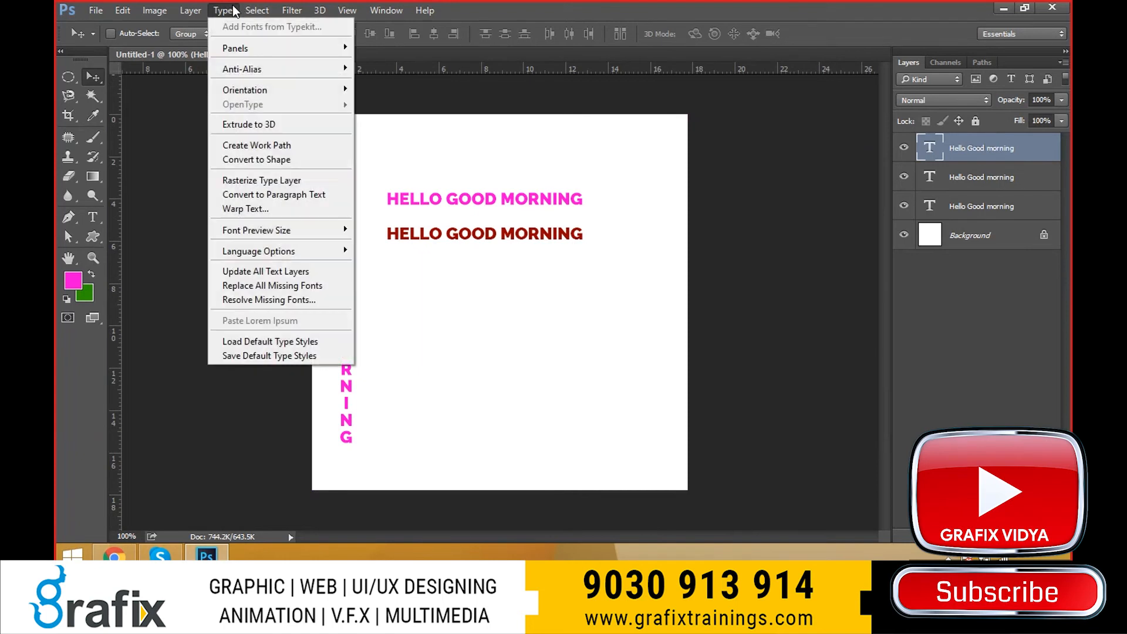
click(282, 145)
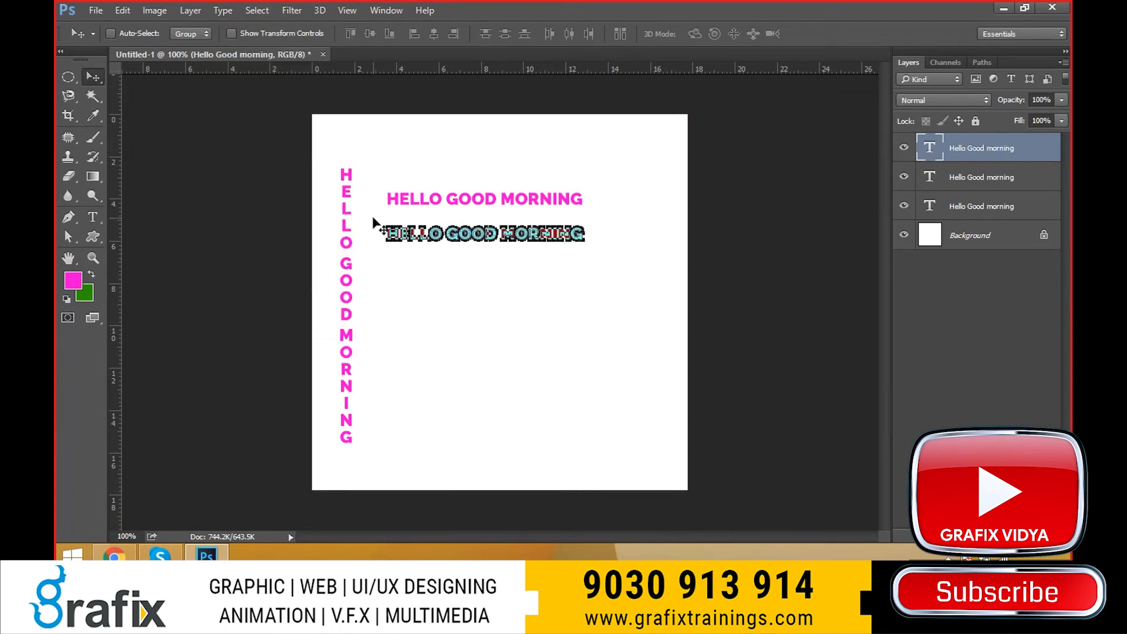
Select the entire work path and move it straight down, clear of the dark red text.
key(a)
drag(400, 224, 645, 271)
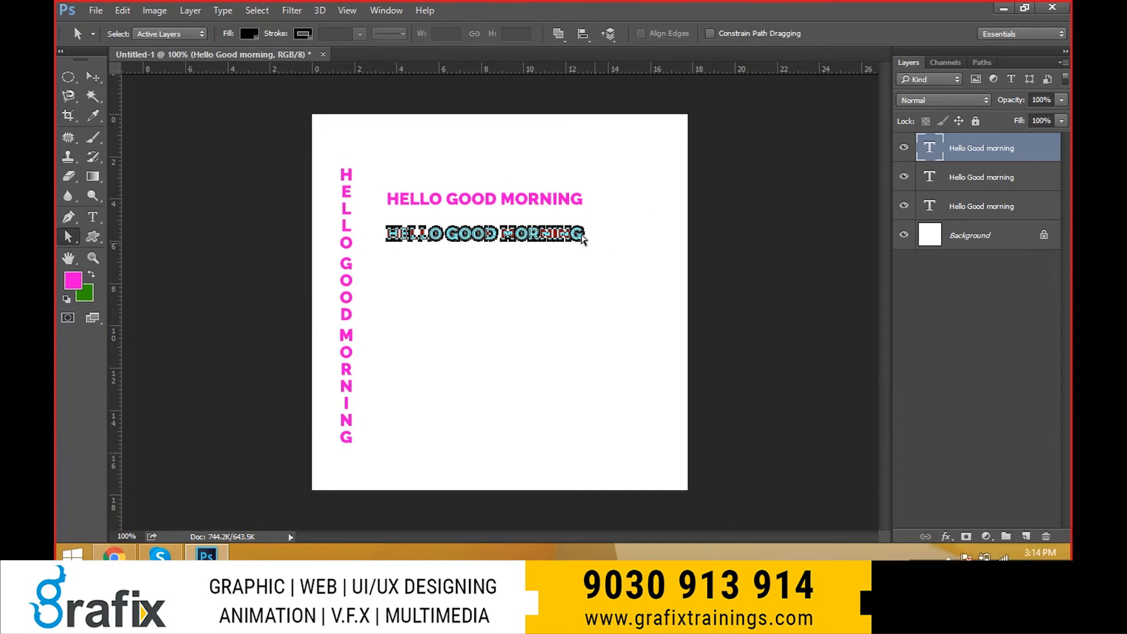
drag(577, 243, 578, 271)
Reshape MORNING in the path by pulling the I's upper-right corner upward and the lower points of the N before it downward.
scroll(540, 295, up, 4)
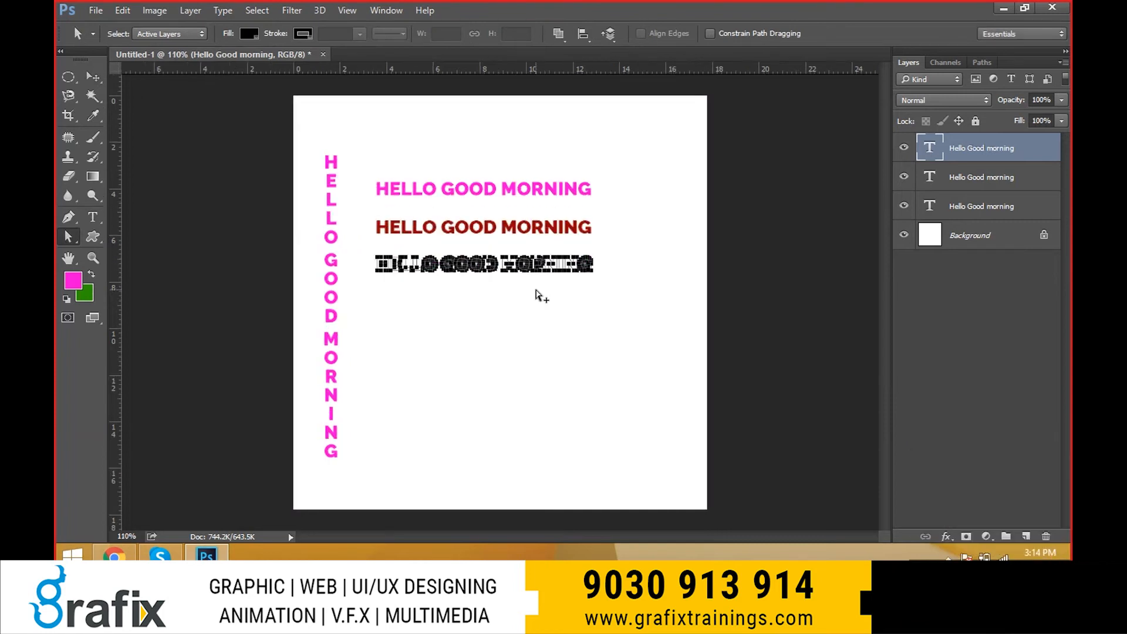
scroll(541, 294, up, 4)
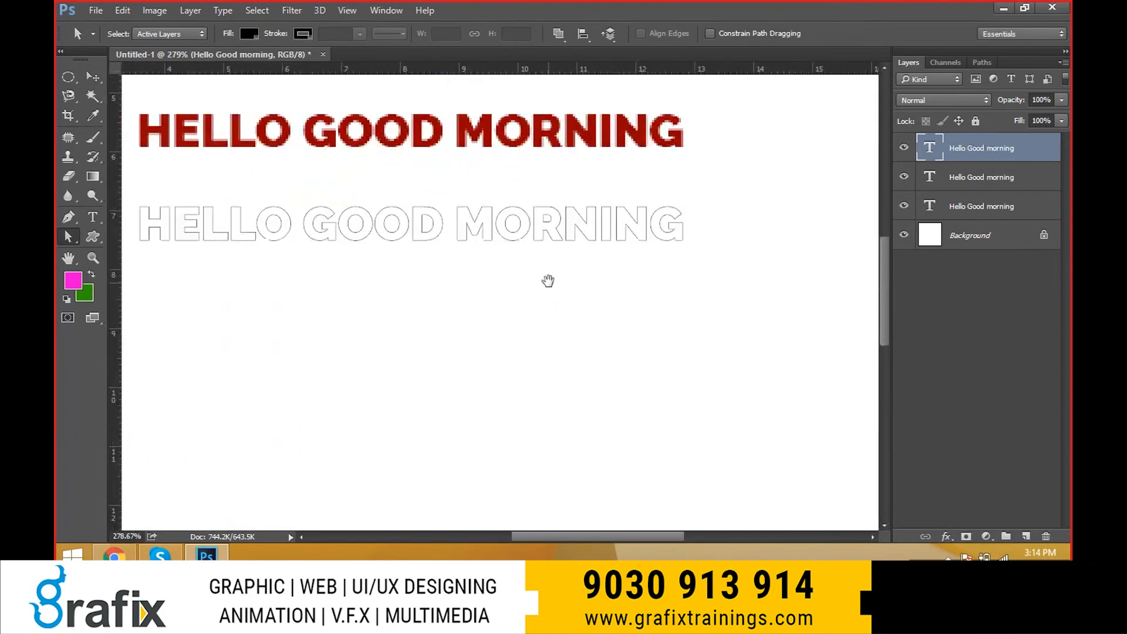
drag(546, 281, 590, 278)
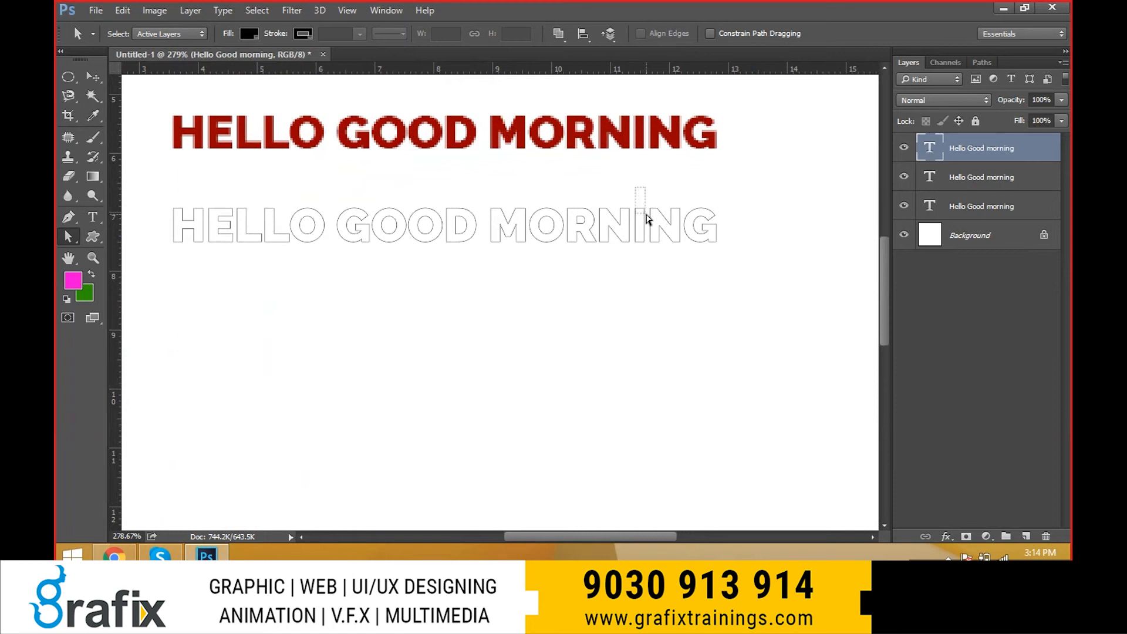
drag(644, 209, 643, 177)
click(628, 243)
drag(625, 266, 625, 281)
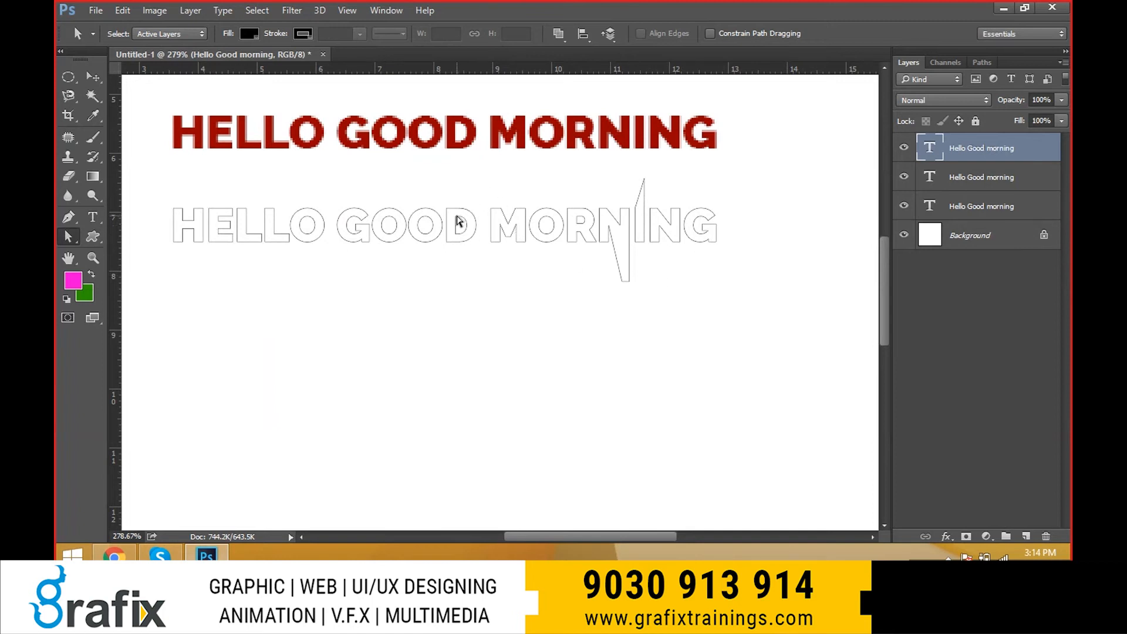
Delete the inner contours of the D and both Os in GOOD, and of the Os in MORNING and HELLO.
click(457, 218)
click(397, 227)
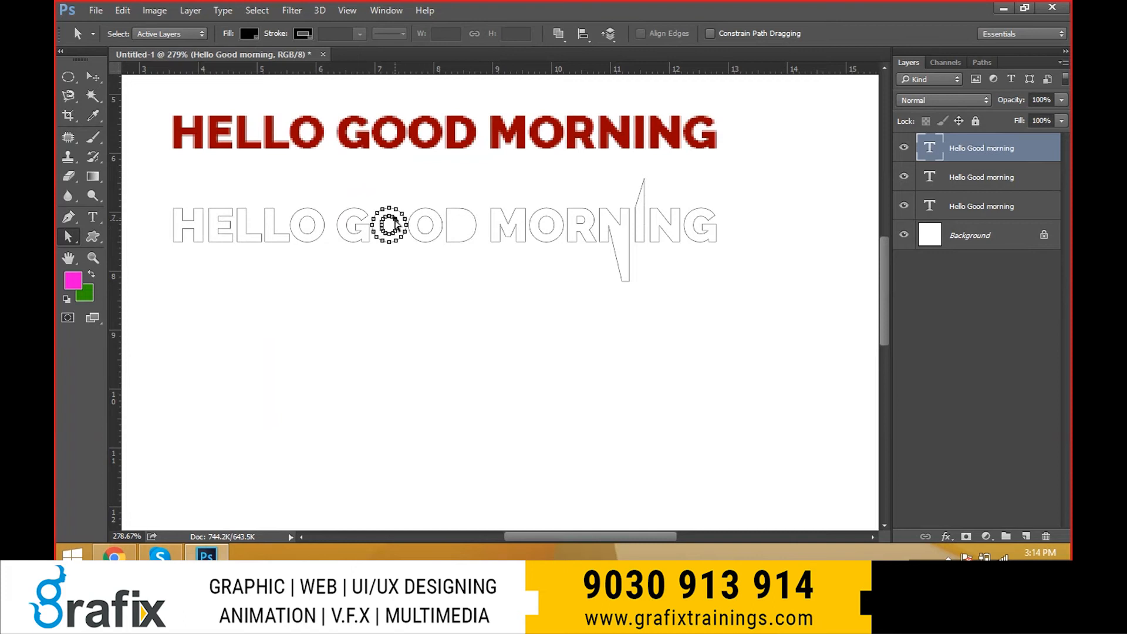
click(431, 226)
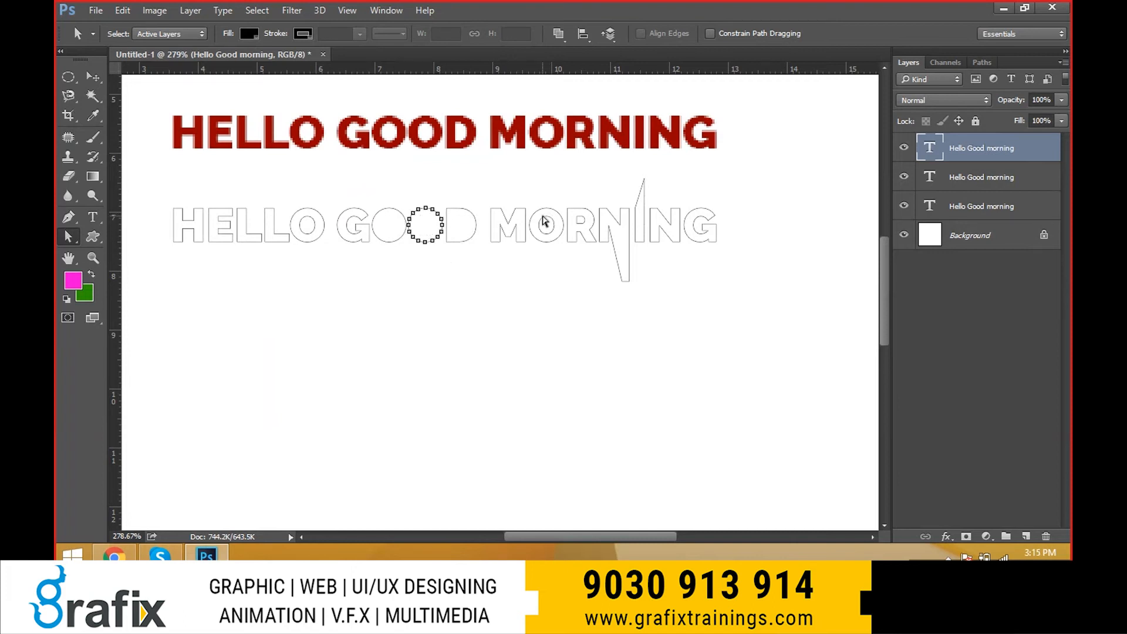
click(546, 221)
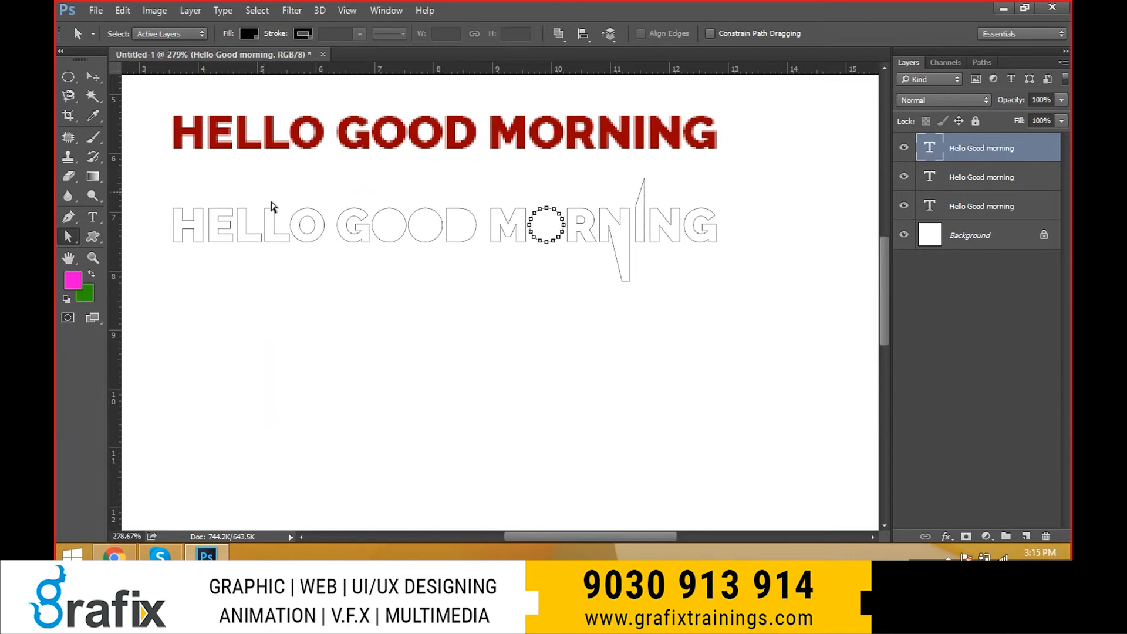
click(306, 224)
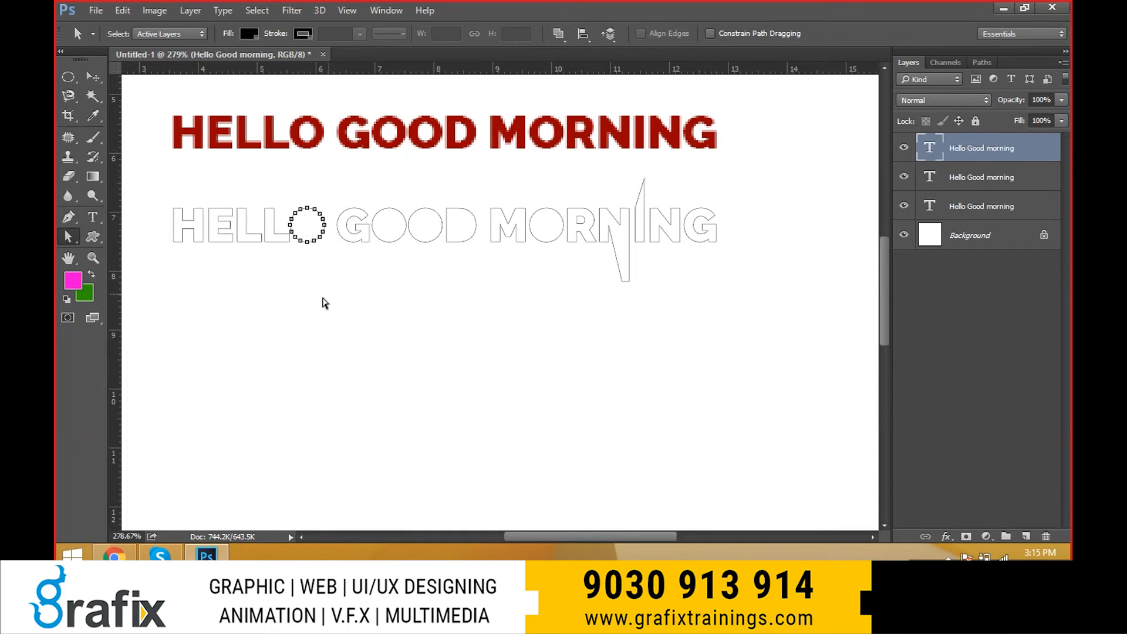
Stretch the tops of both Ls in the HELLO path upward to make them taller, then deselect the path.
click(277, 217)
drag(275, 210, 258, 181)
key(ctrl+z)
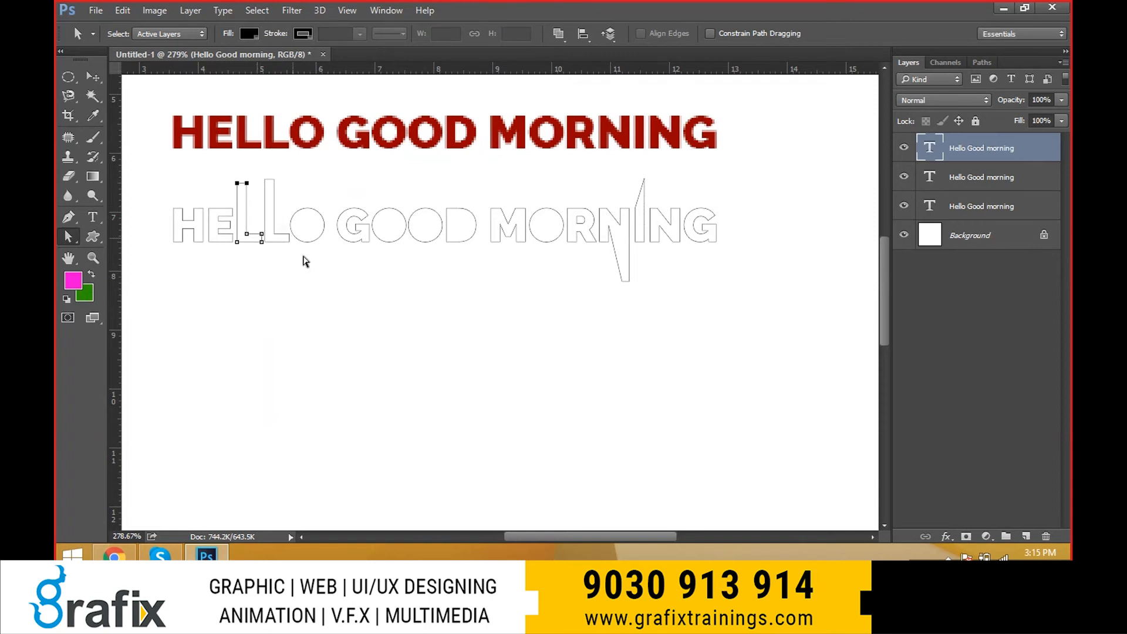
click(312, 306)
Shorten the middle arm of the E in the HELLO path by moving its end points left.
drag(627, 305, 600, 300)
scroll(176, 206, up, 2)
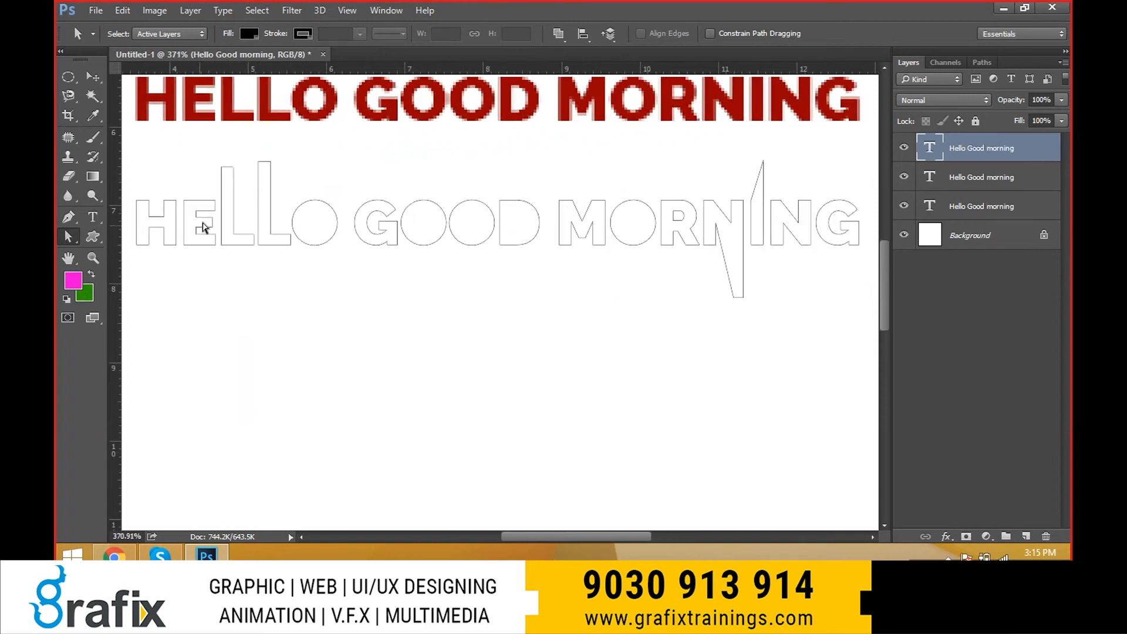
click(209, 216)
drag(208, 214, 218, 230)
key(Left)
key(Left)
key(Left)
key(Left)
key(Left)
Select all the modified letter paths and convert them into a selection.
scroll(404, 250, down, 5)
drag(677, 310, 653, 306)
drag(183, 178, 678, 294)
key(ctrl+Return)
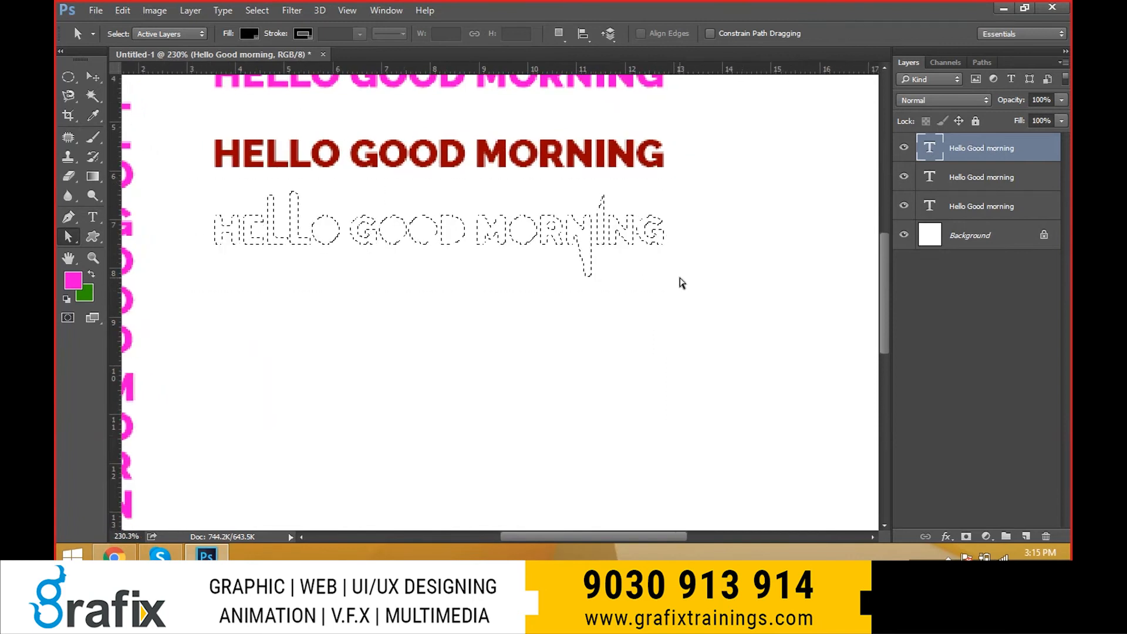
Fill the lettering selection with the magenta foreground color on a new layer and deselect.
click(1027, 536)
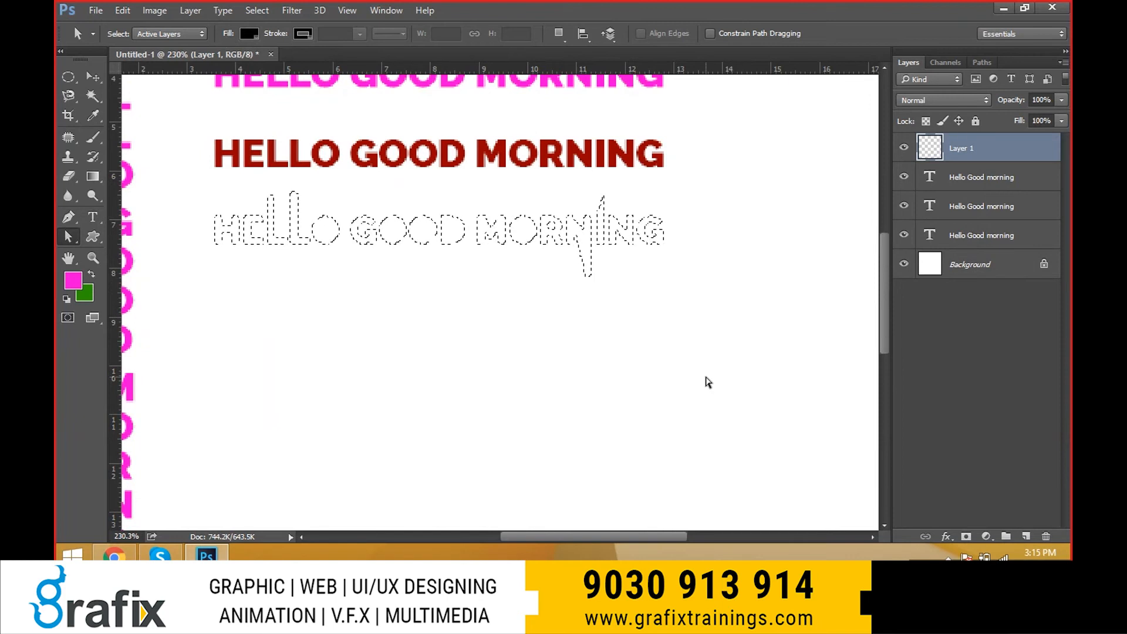
key(alt+BackSpace)
key(ctrl+d)
Move the filled custom lettering about 1 cm further below the dark red text, with the view at 100%.
key(v)
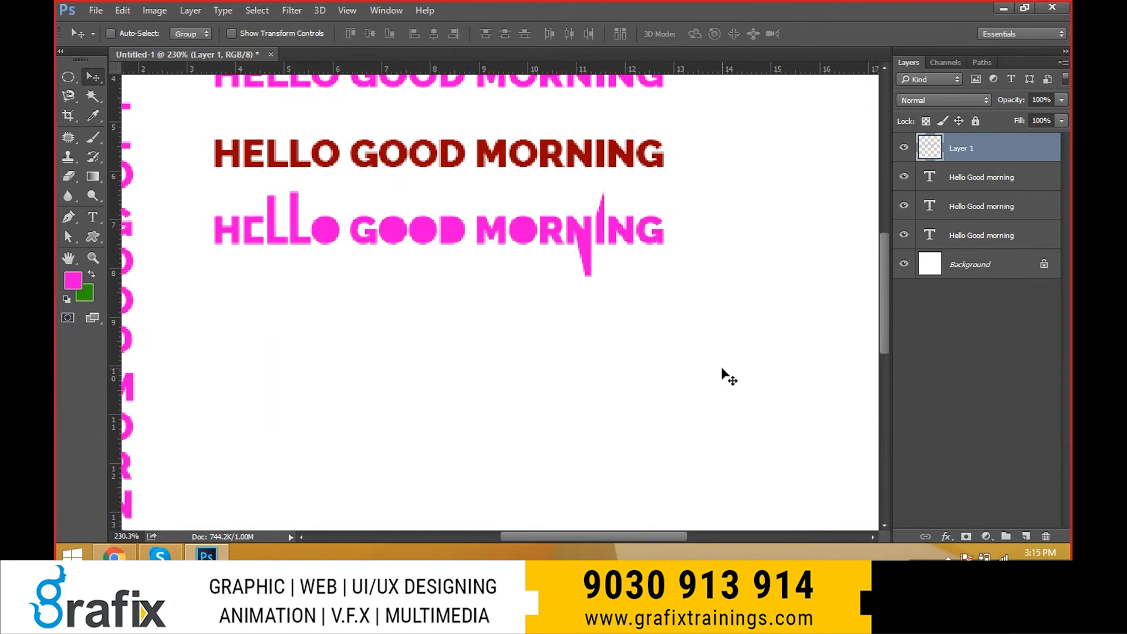
right_click(598, 339)
click(629, 374)
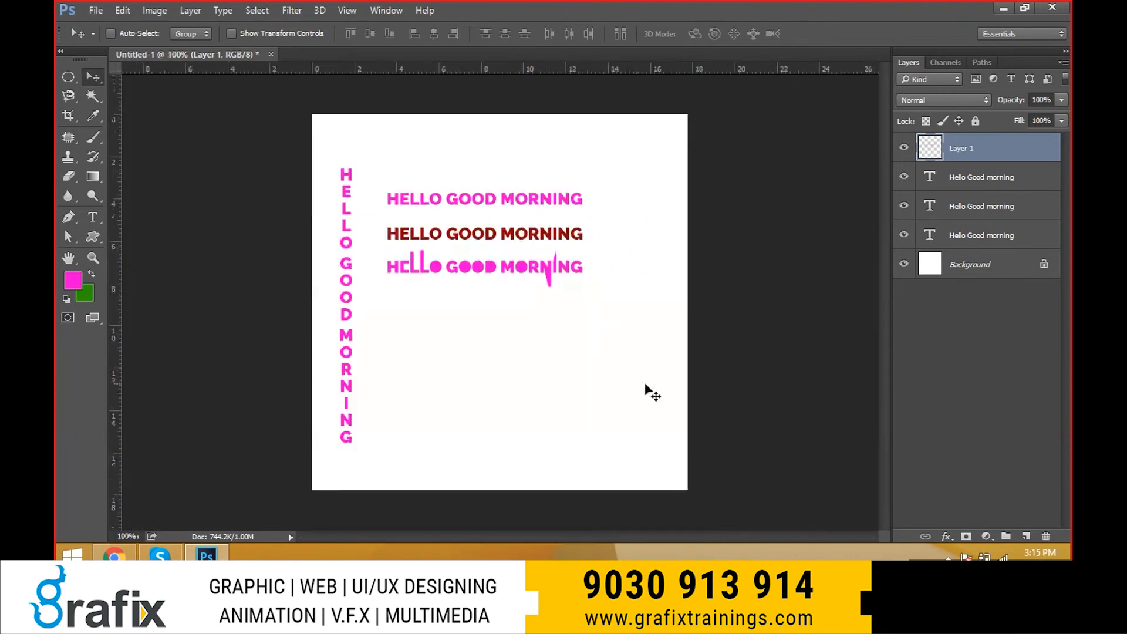
drag(611, 327, 615, 345)
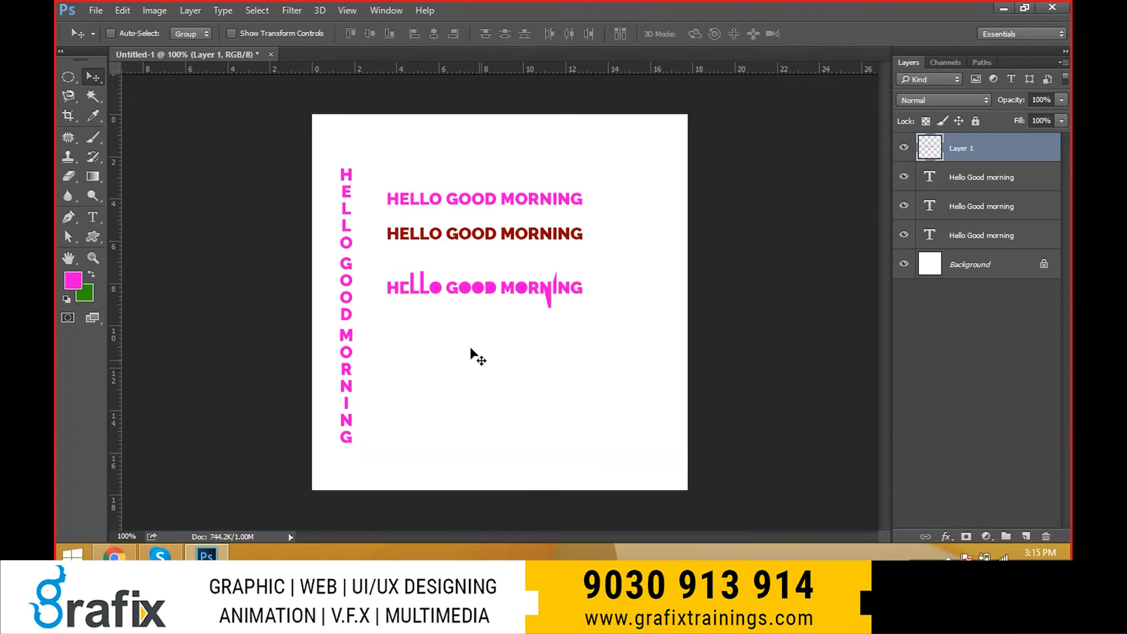
Convert the dark red HELLO GOOD MORNING text layer to a shape.
click(522, 241)
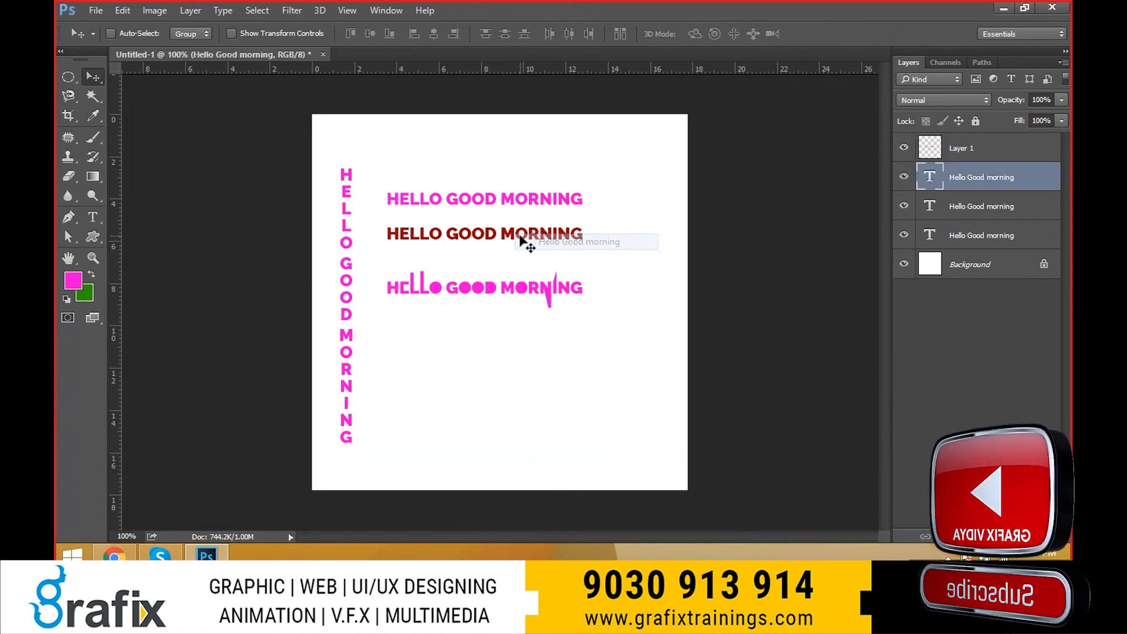
click(191, 10)
click(562, 240)
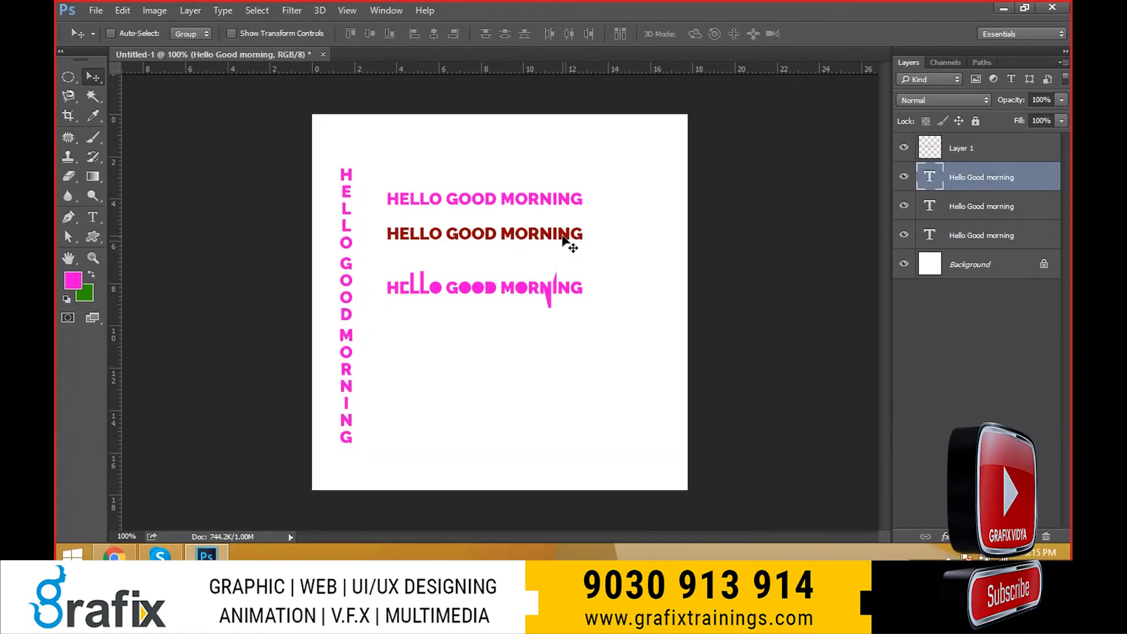
click(255, 12)
mouse_move(230, 11)
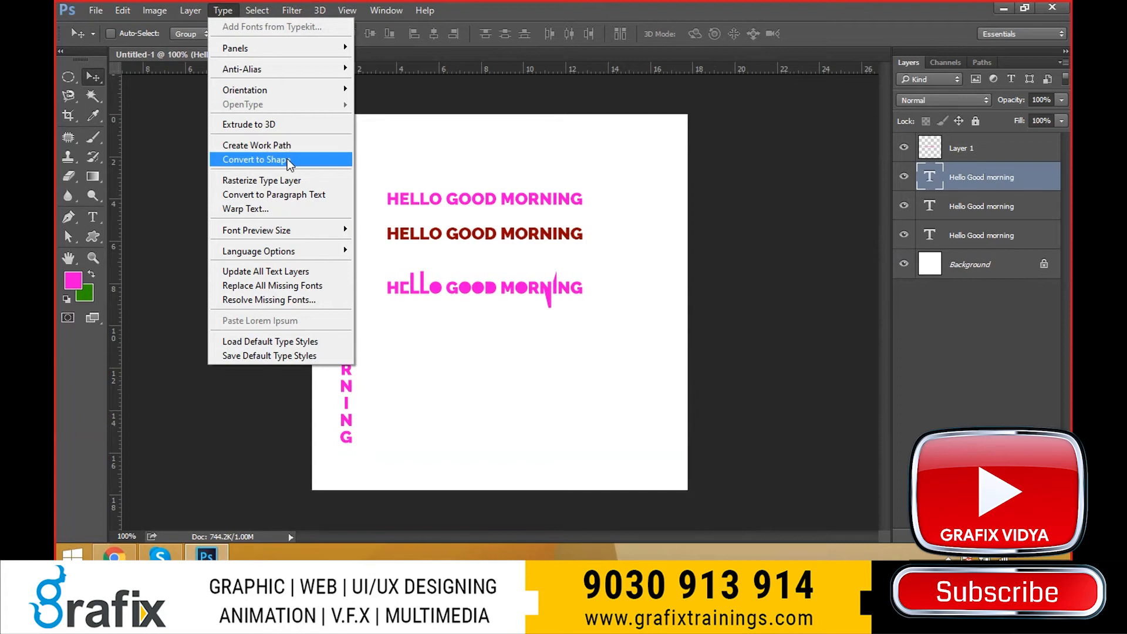
click(1037, 189)
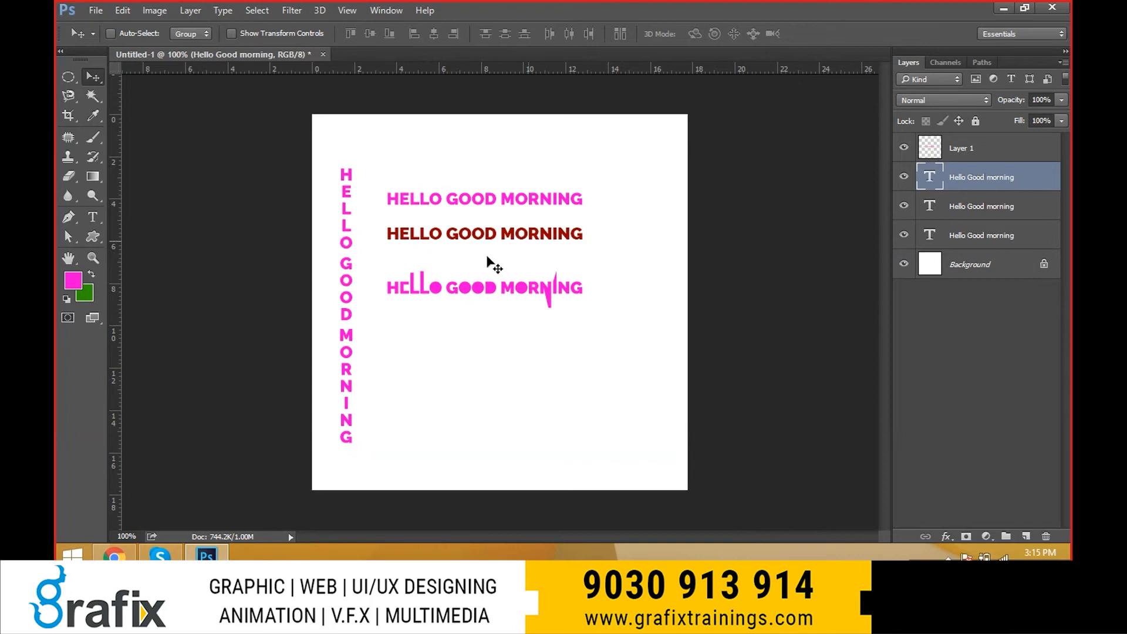
click(224, 12)
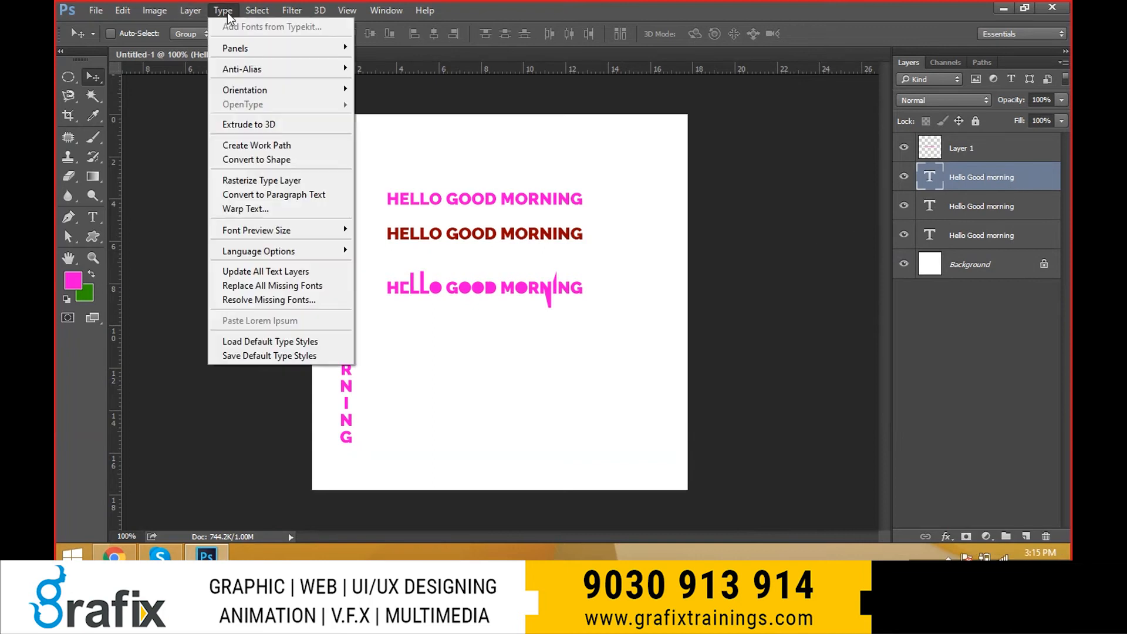
click(252, 160)
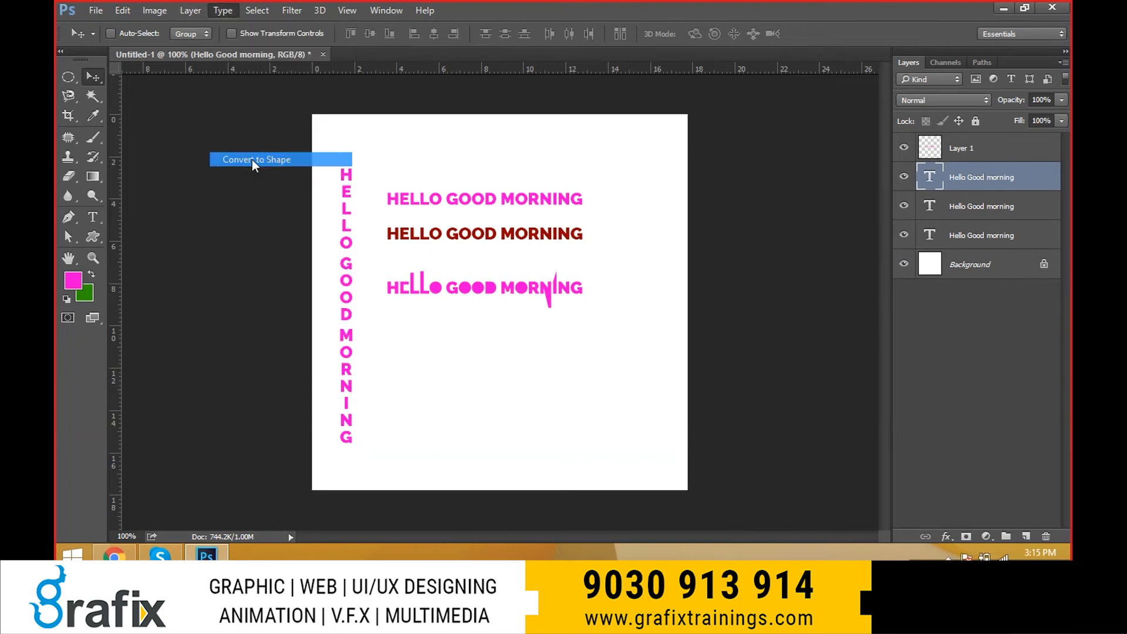
right_click(554, 237)
click(566, 241)
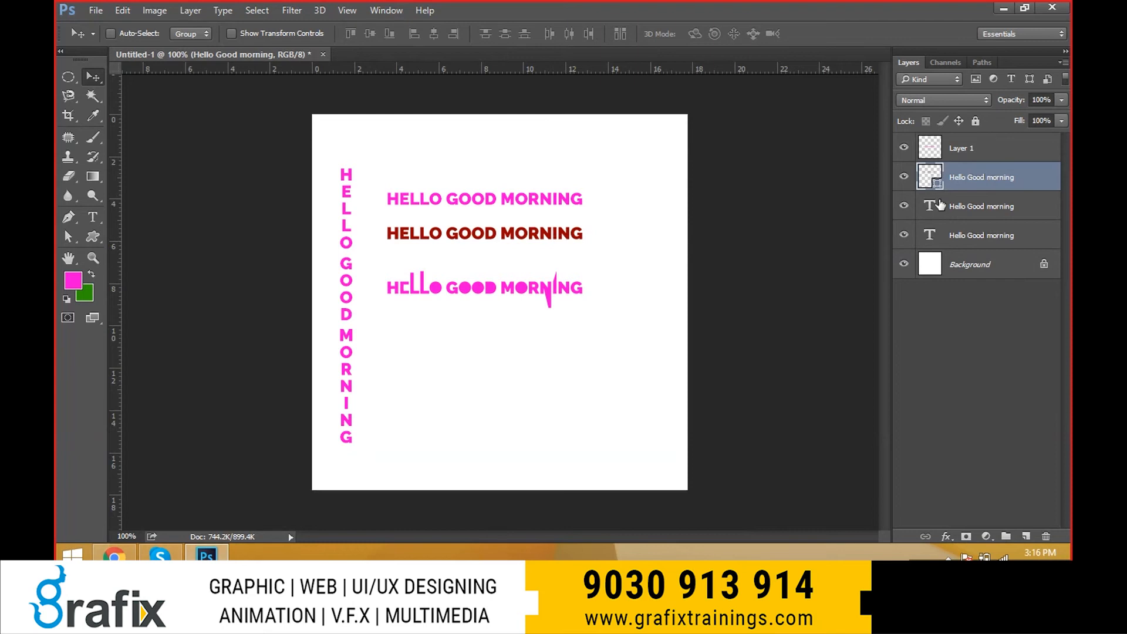
Stretch the tops of the two Ls in the dark red HELLO shape about 0.6 cm upward.
key(a)
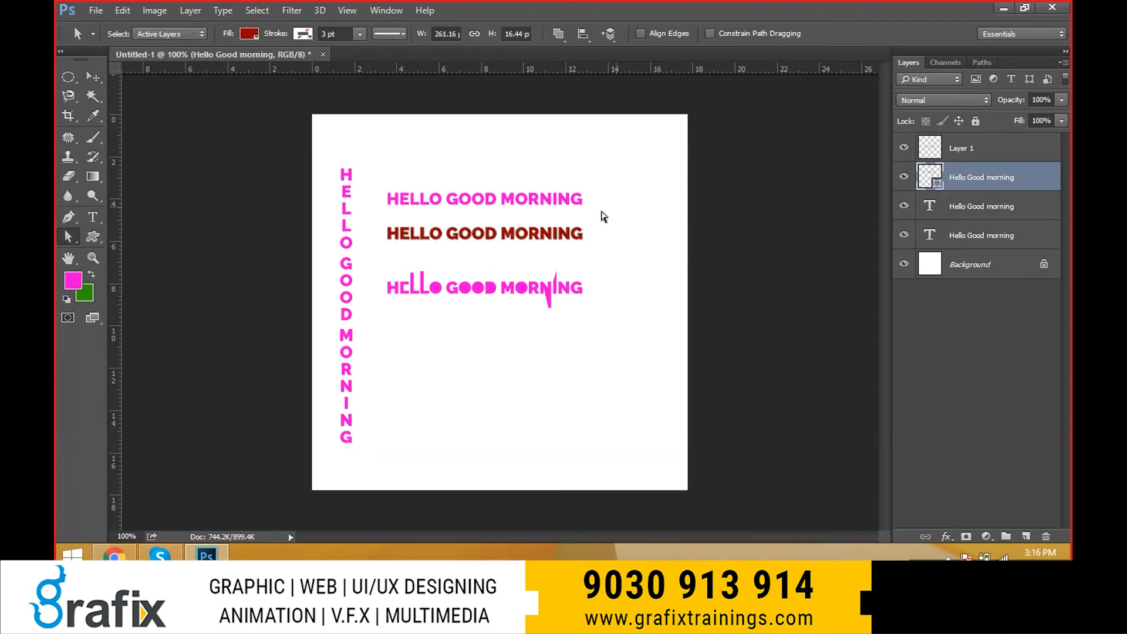
scroll(459, 234, up, 10)
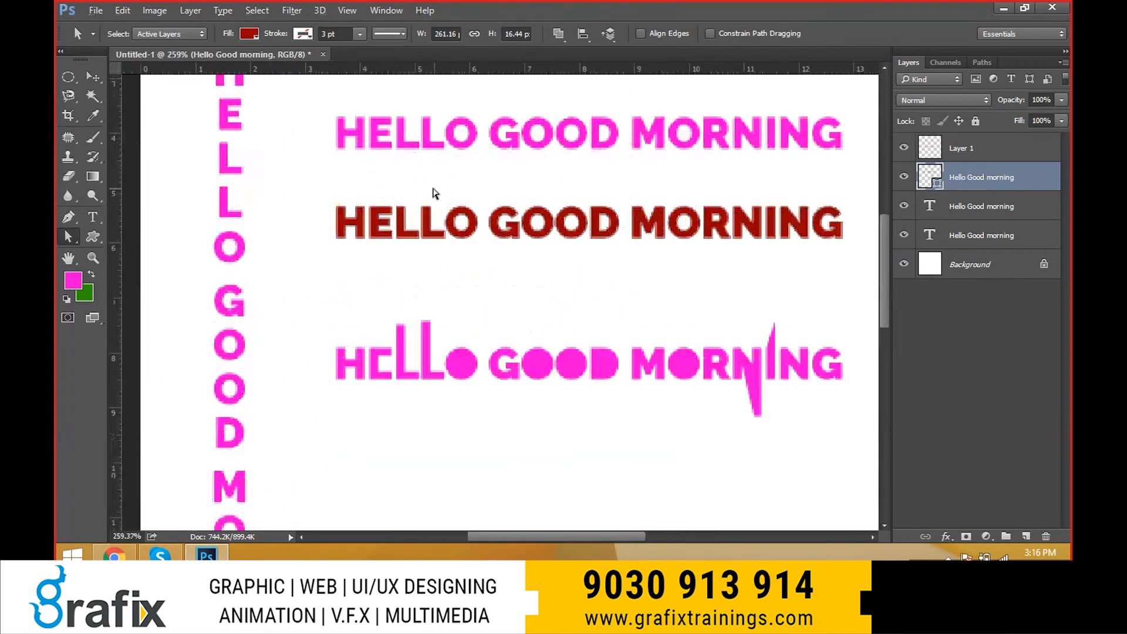
drag(428, 213, 401, 179)
key(v)
scroll(465, 264, down, 3)
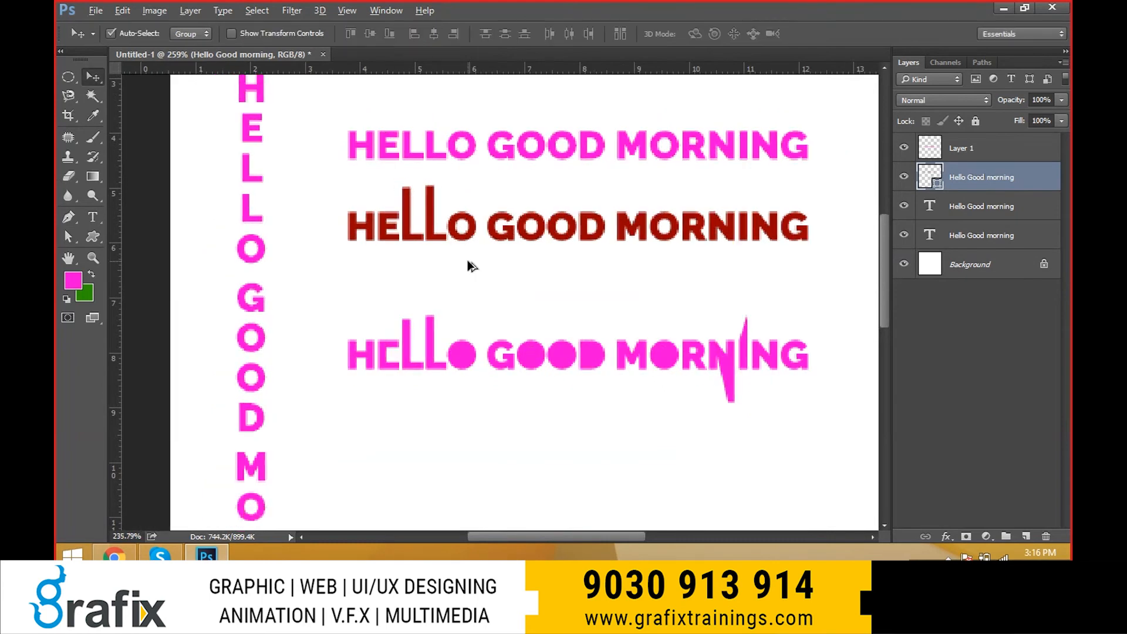
click(257, 10)
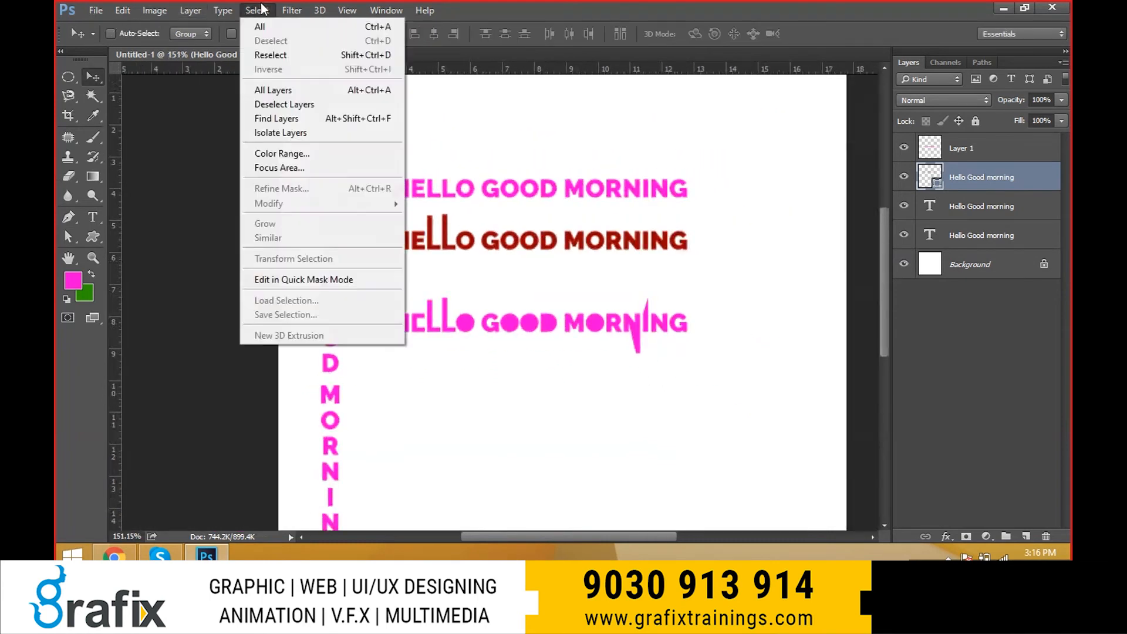
click(223, 10)
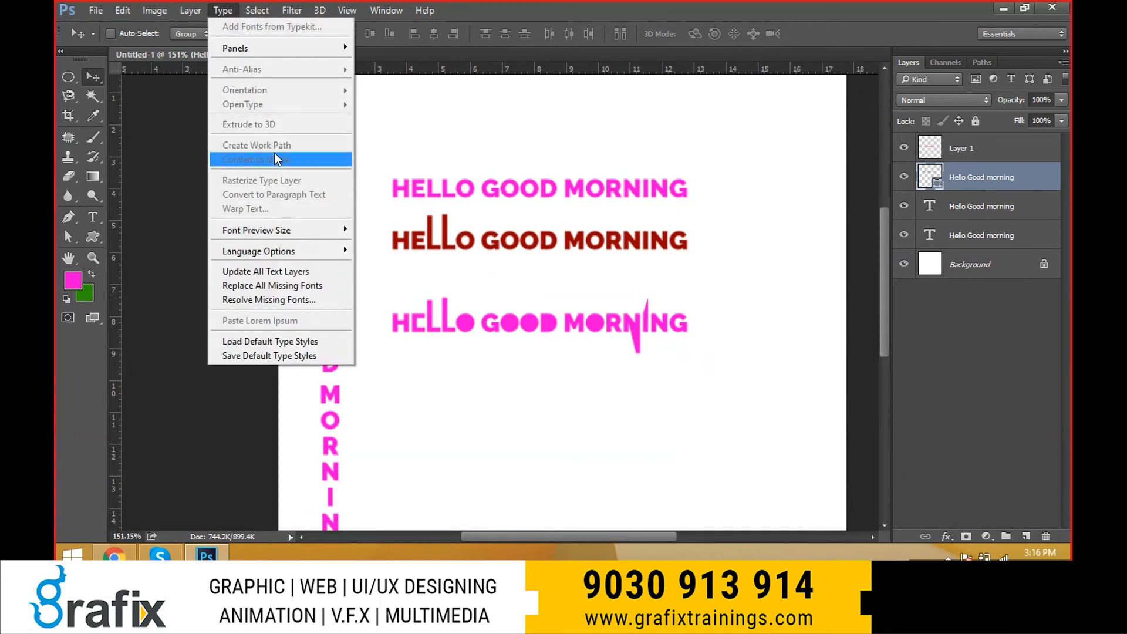
click(475, 300)
Move the horizontal magenta HELLO GOOD MORNING text layer slightly up, away from the dark red shape.
click(992, 212)
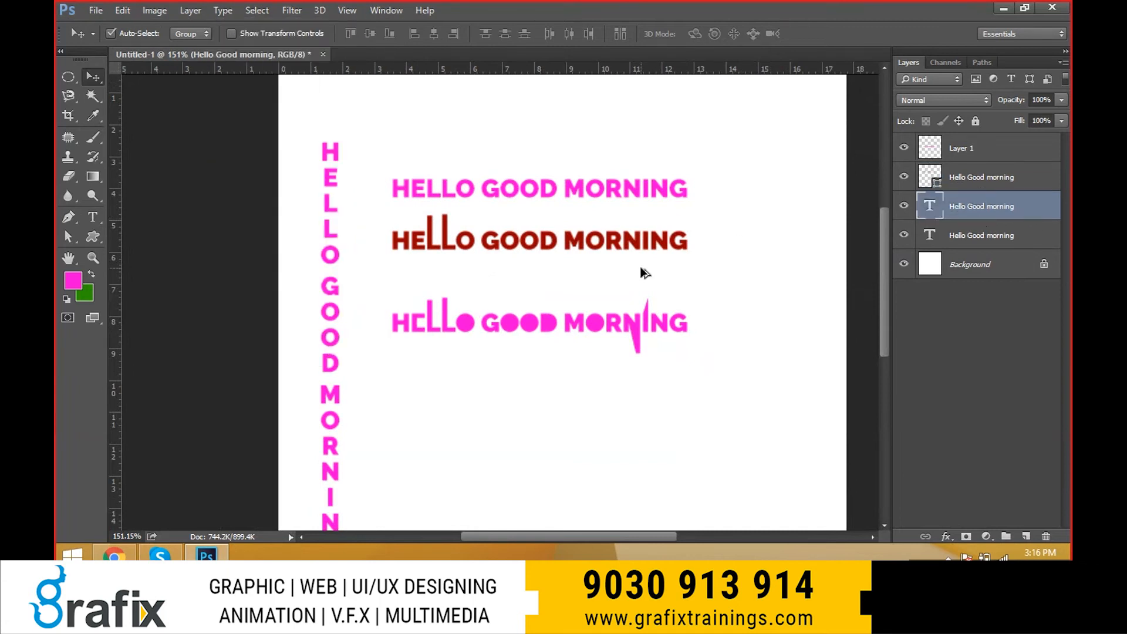
scroll(641, 269, up, 1)
drag(622, 256, 627, 226)
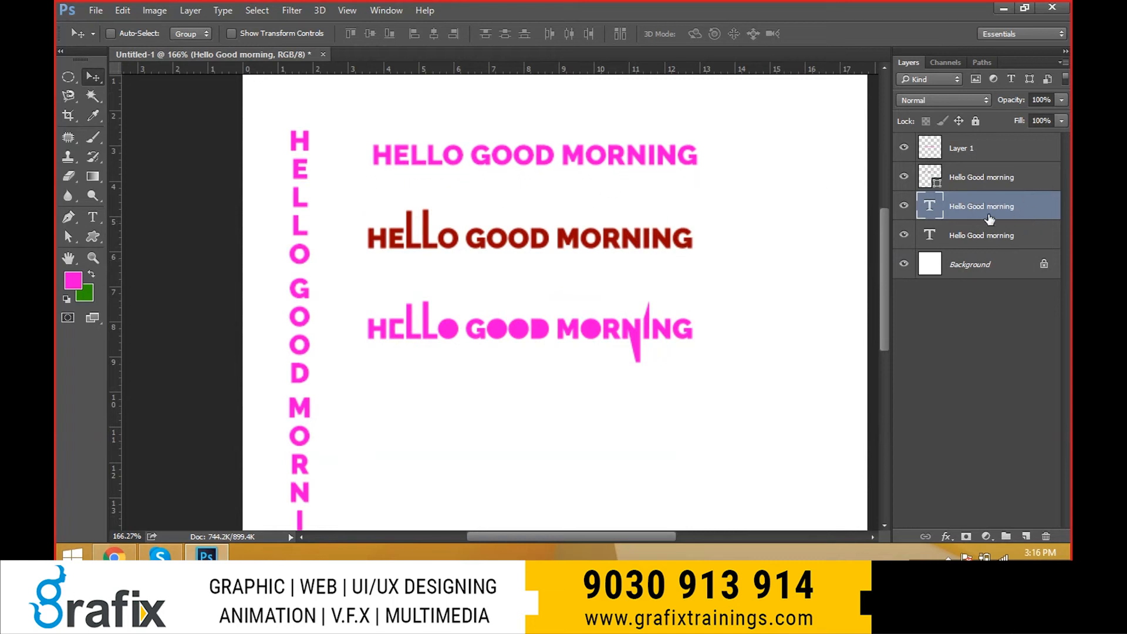
click(292, 12)
click(308, 69)
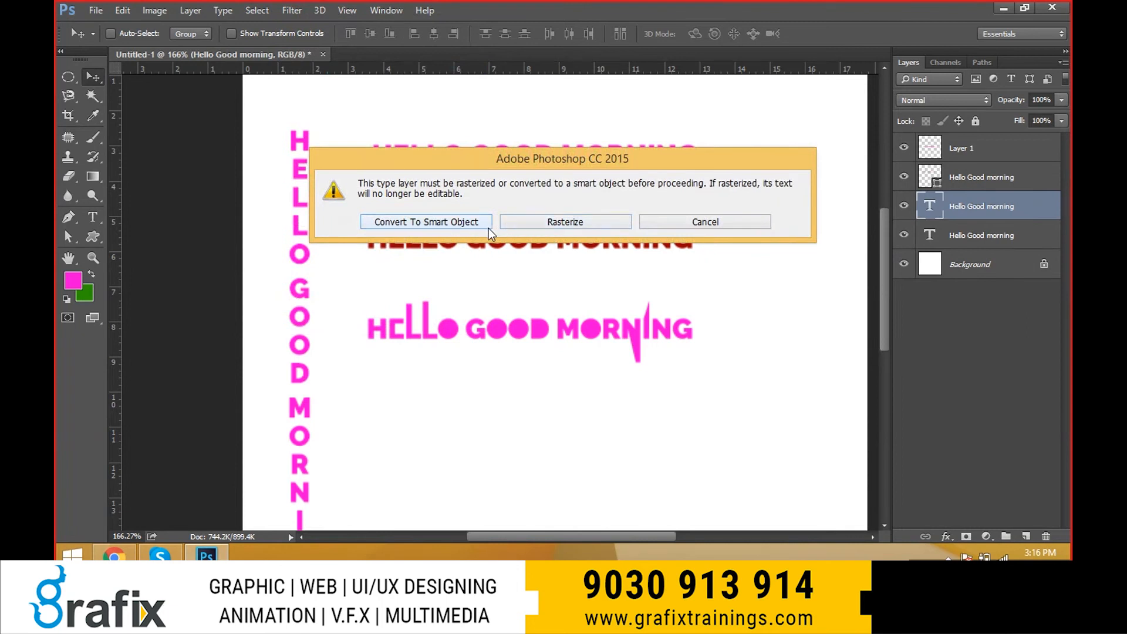
click(721, 229)
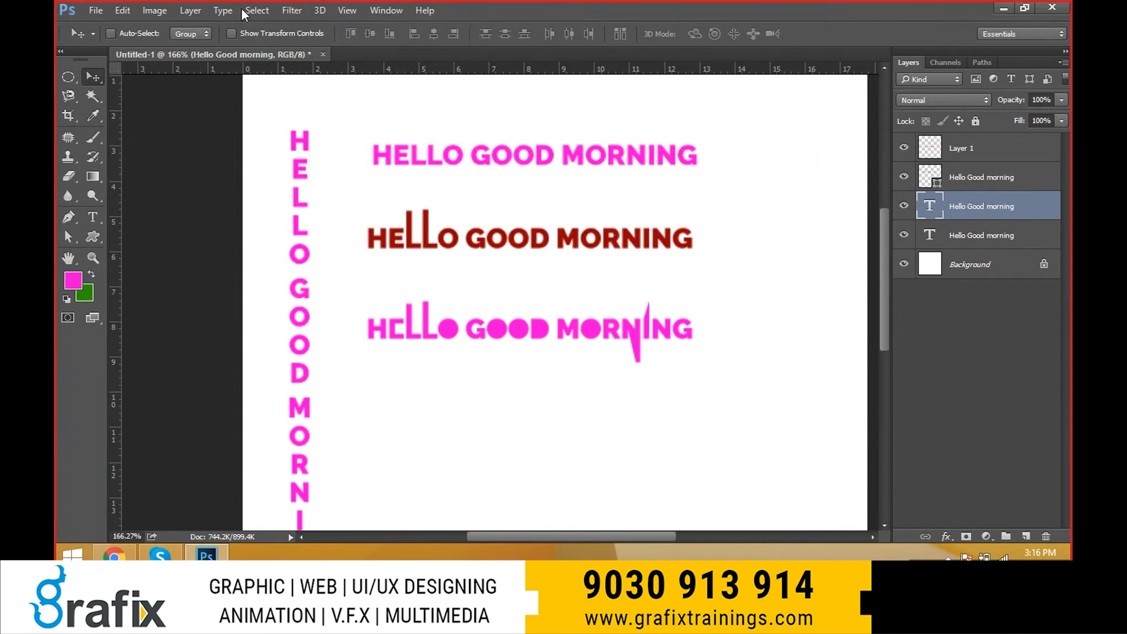
Rasterize the horizontal magenta HELLO GOOD MORNING type layer.
click(222, 10)
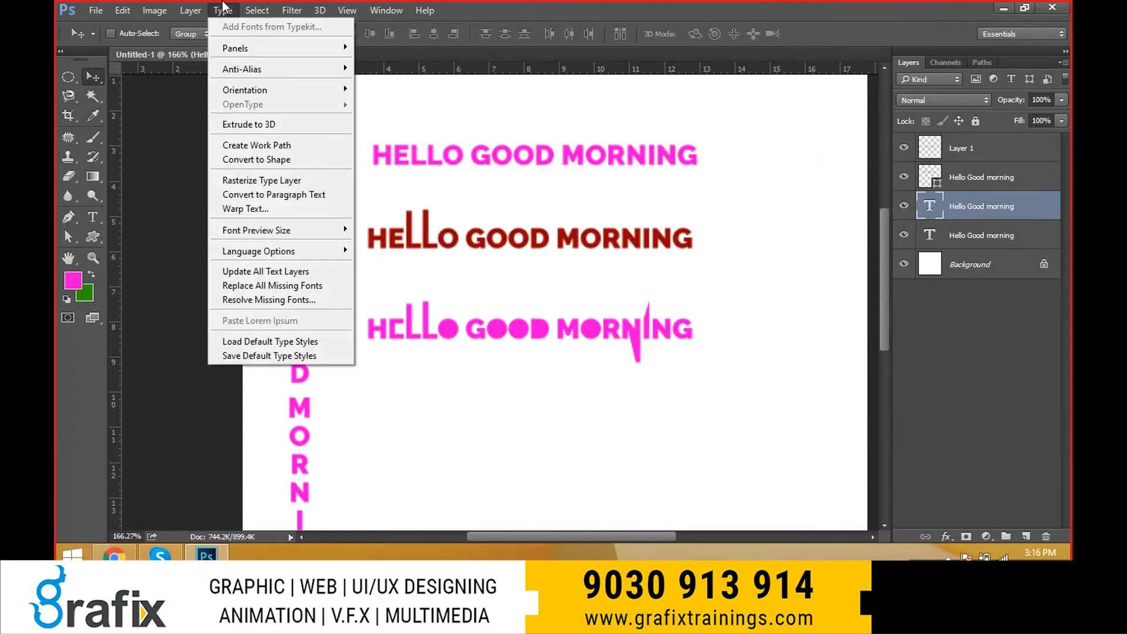
click(262, 180)
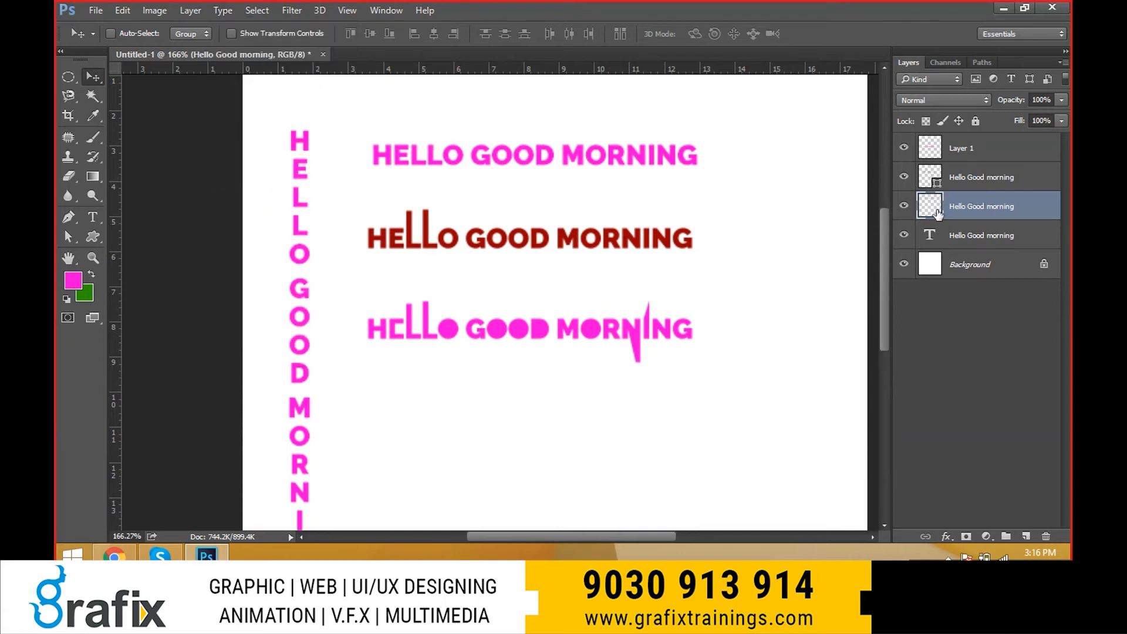
drag(457, 93, 457, 118)
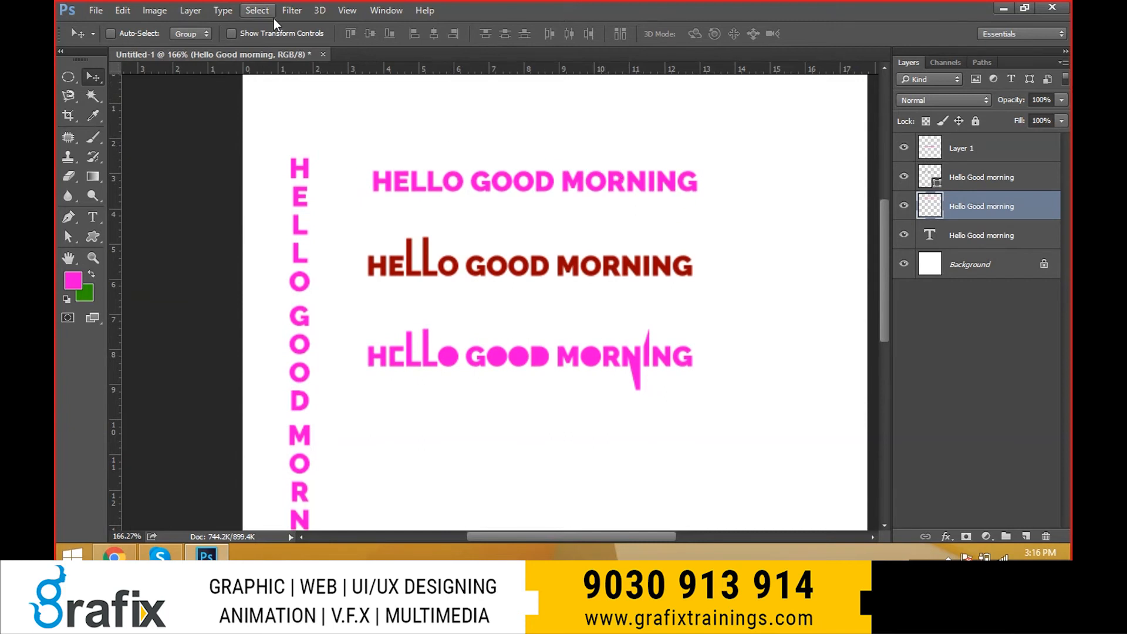
click(232, 11)
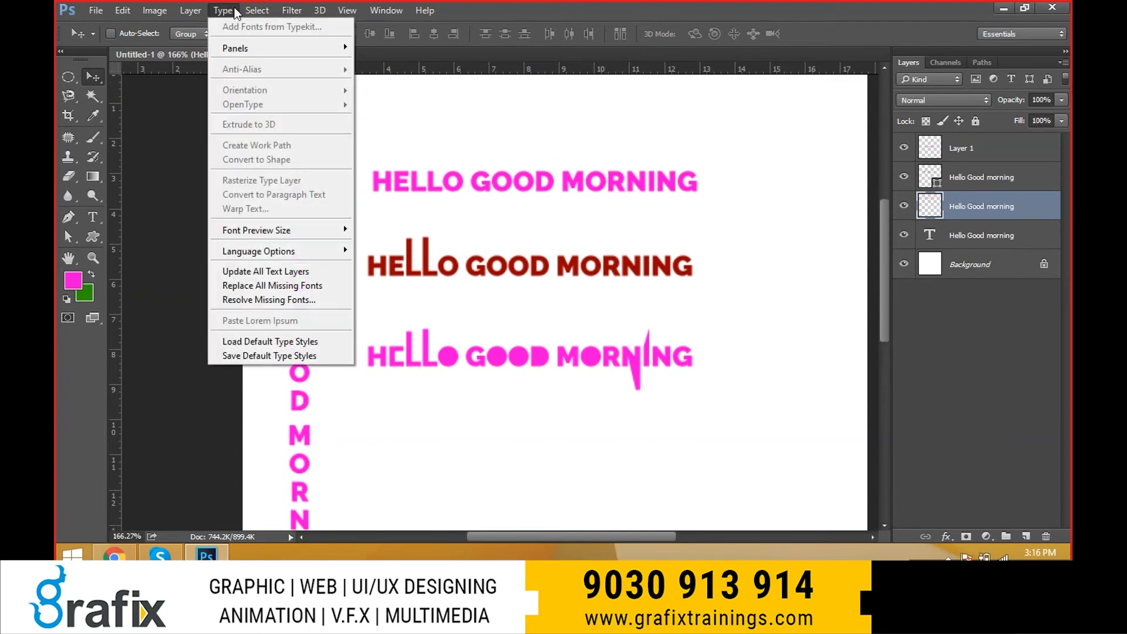
click(625, 296)
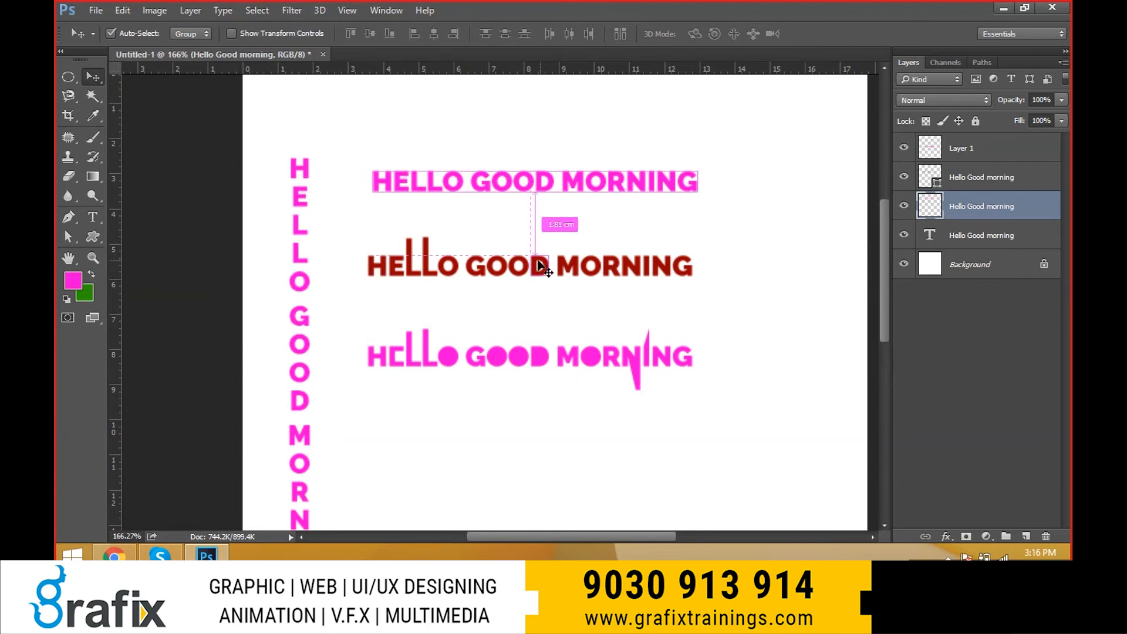
Change the vertical HELLO GOOD MORNING text to horizontal orientation and place it above the other lines.
scroll(537, 260, down, 3)
right_click(356, 192)
click(369, 200)
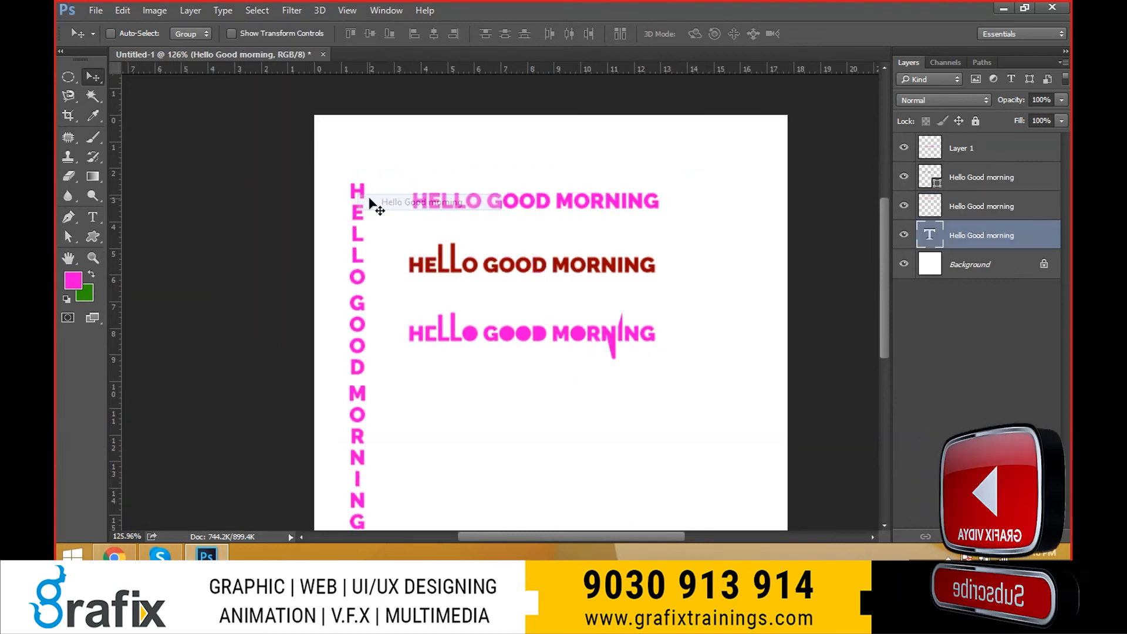
click(223, 10)
mouse_move(267, 85)
click(370, 91)
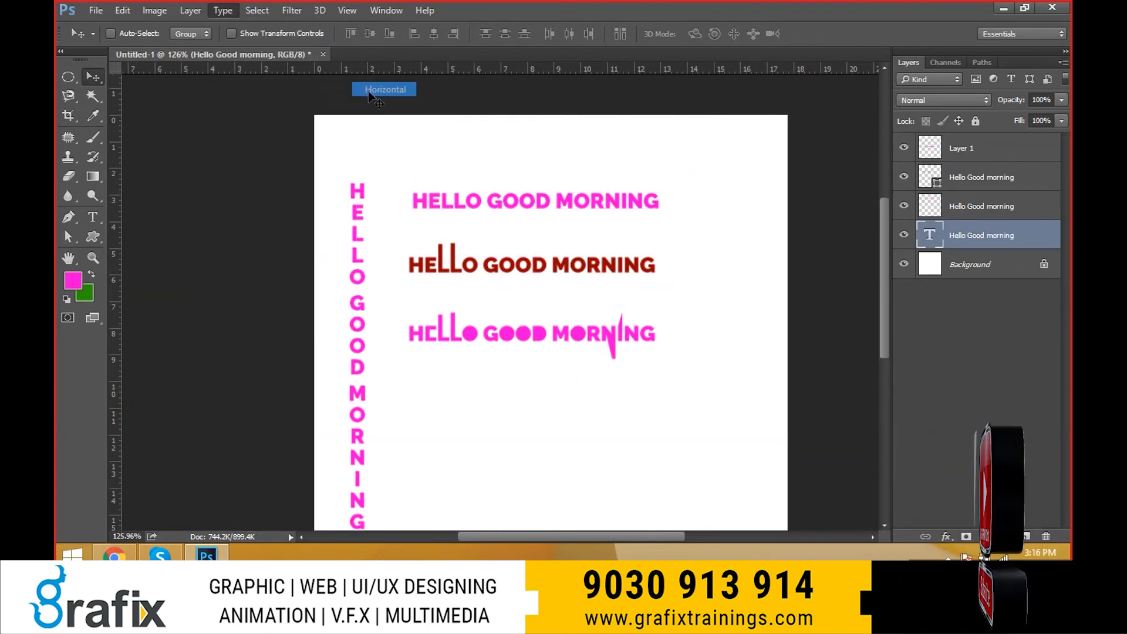
drag(487, 173, 540, 154)
Fill the uppermost text line with the default black foreground color and apply Convert to Paragraph Text.
key(d)
key(alt+BackSpace)
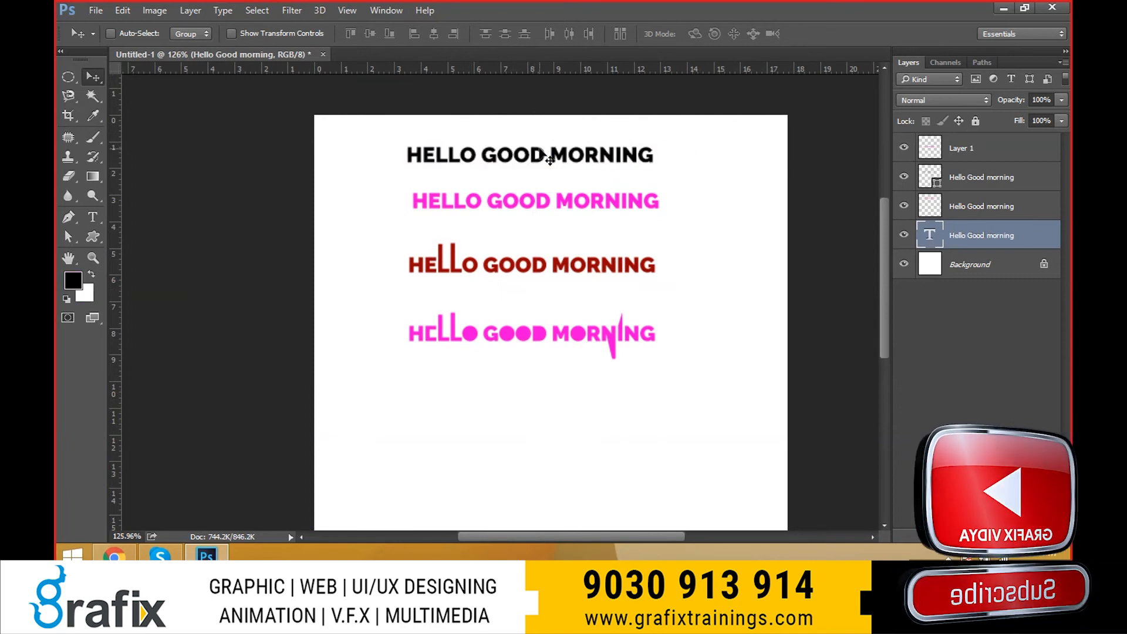
click(223, 10)
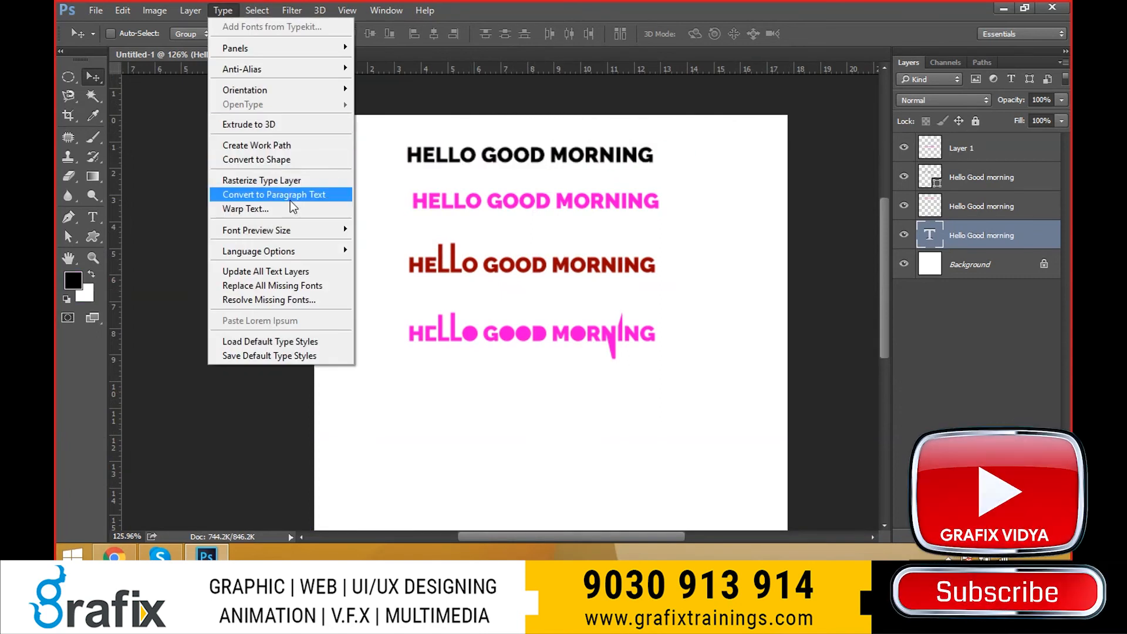
click(299, 196)
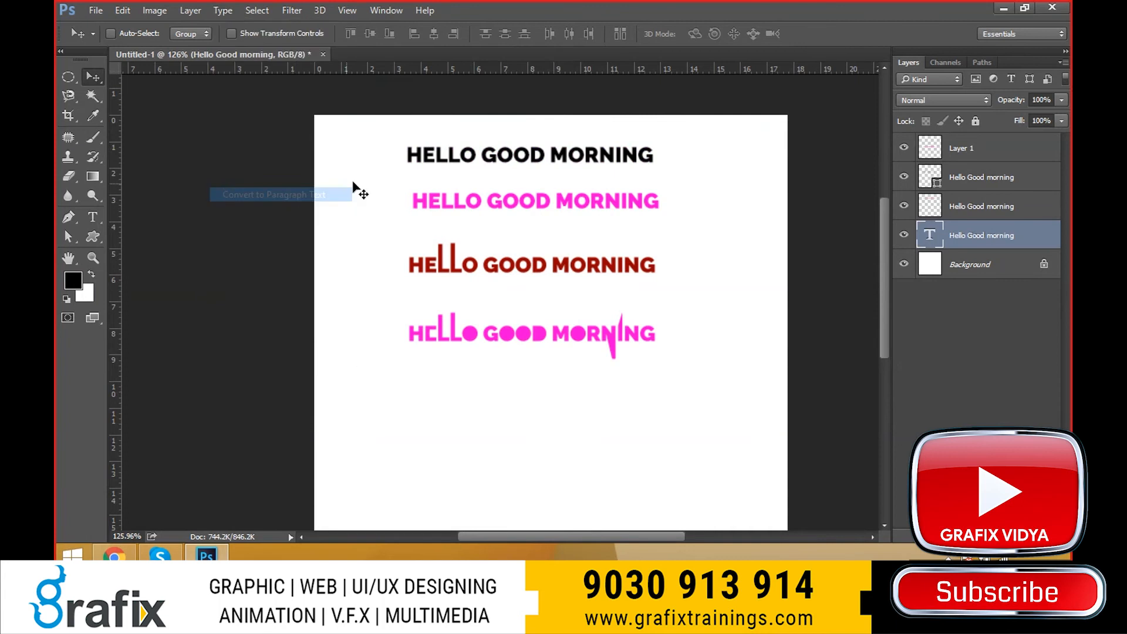
drag(403, 183, 728, 400)
drag(643, 348, 590, 496)
right_click(447, 157)
click(466, 169)
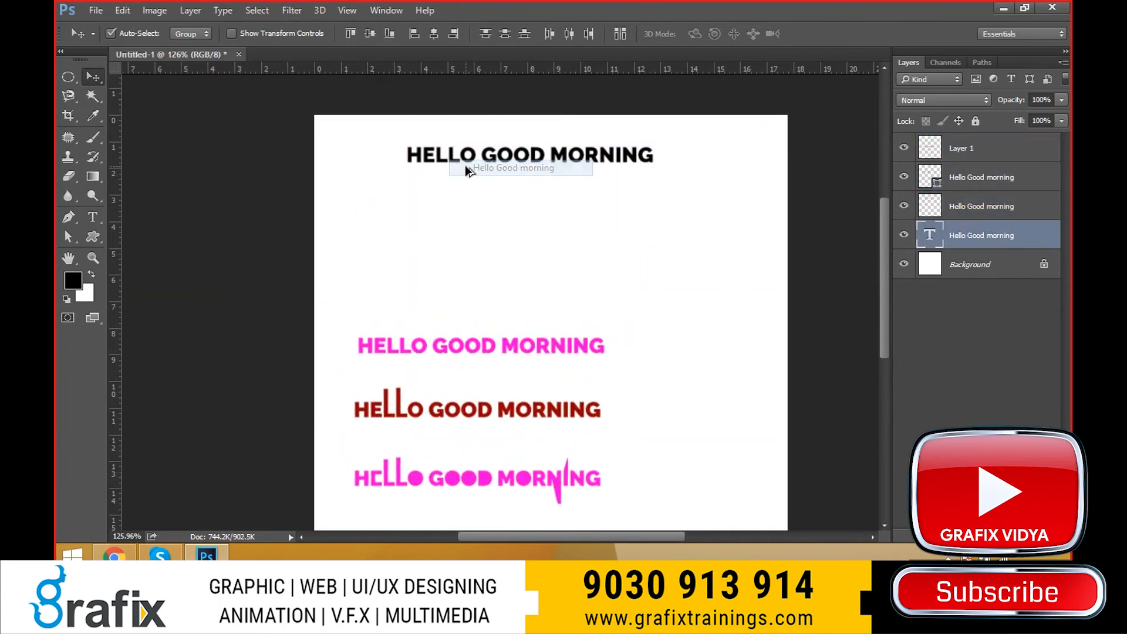
key(ctrl+z)
drag(409, 205, 576, 286)
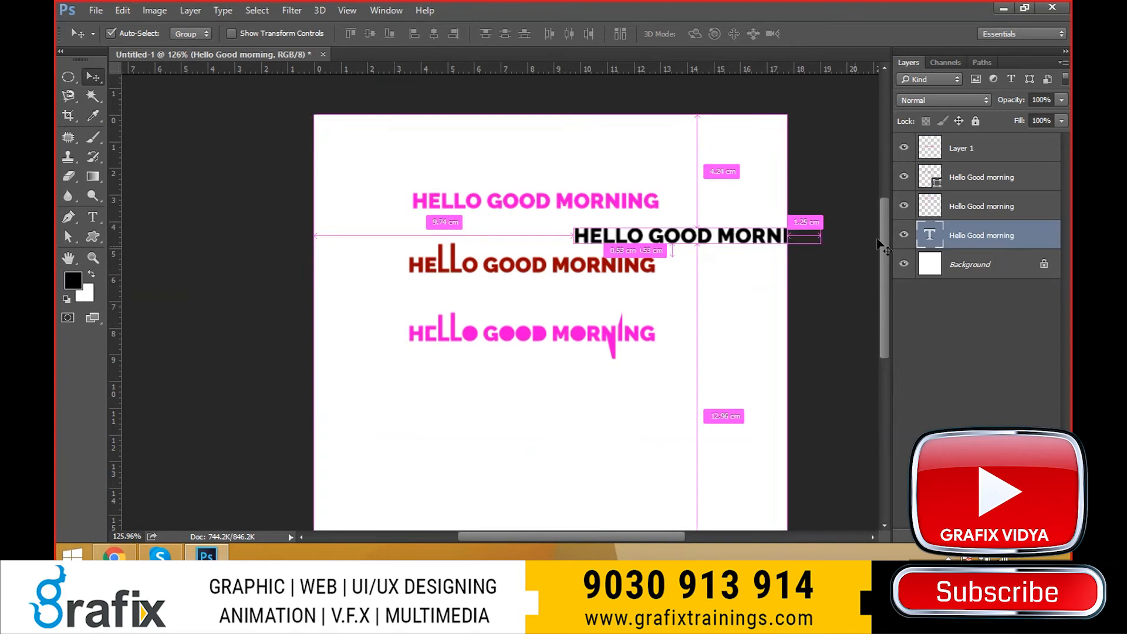
key(ctrl+z)
Select the three layers above the black text layer and move them together about 6.21 cm down and 0.85 cm right.
click(990, 203)
ctrl+click(990, 154)
drag(497, 298, 485, 427)
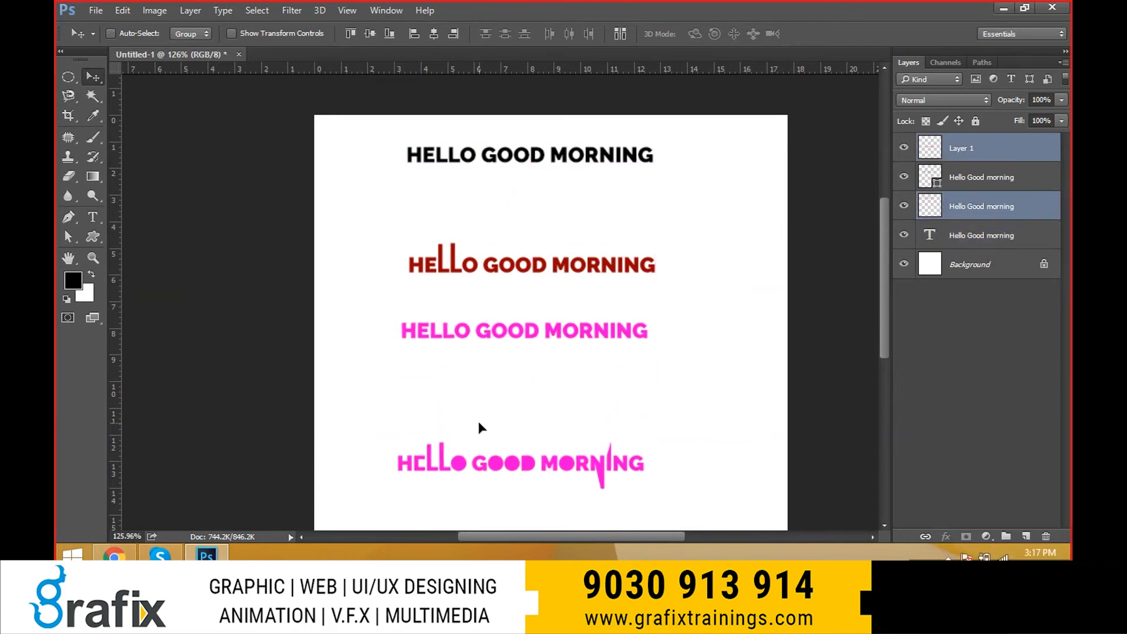
key(ctrl+z)
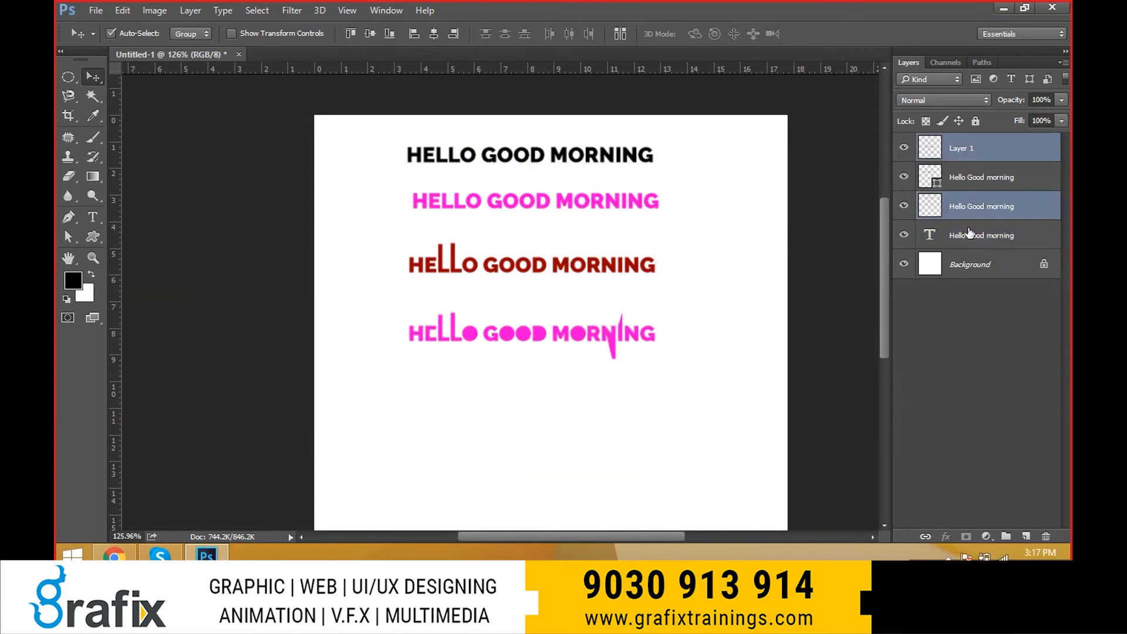
ctrl+click(1029, 186)
drag(679, 281, 704, 453)
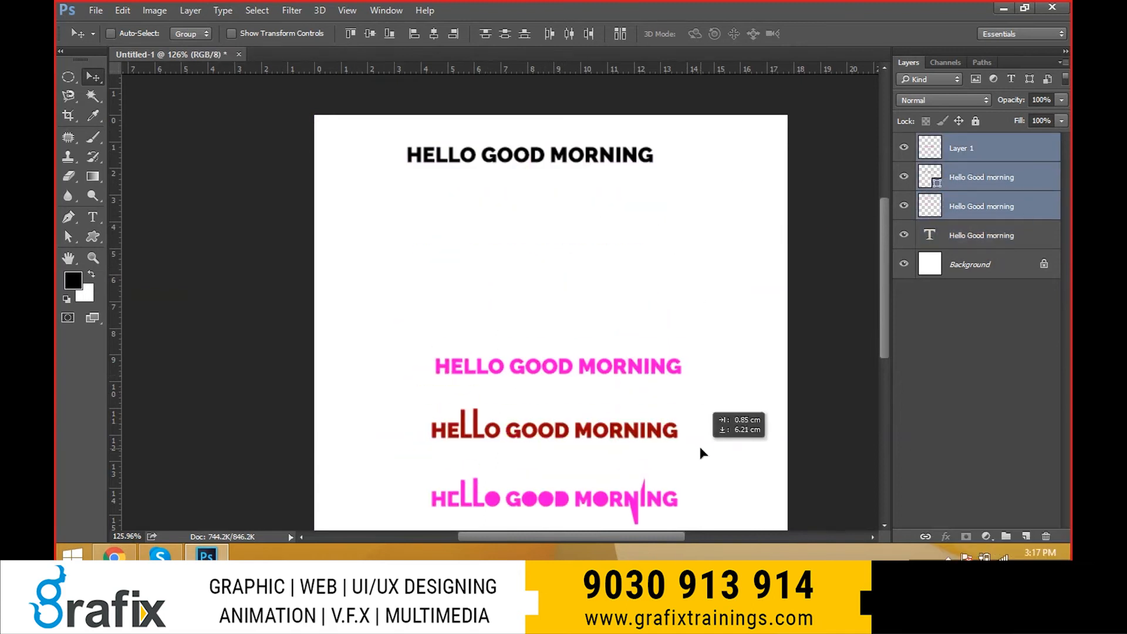
Move the black HELLO GOOD MORNING text line about 0.7 cm down.
right_click(563, 166)
click(562, 167)
drag(574, 153, 580, 171)
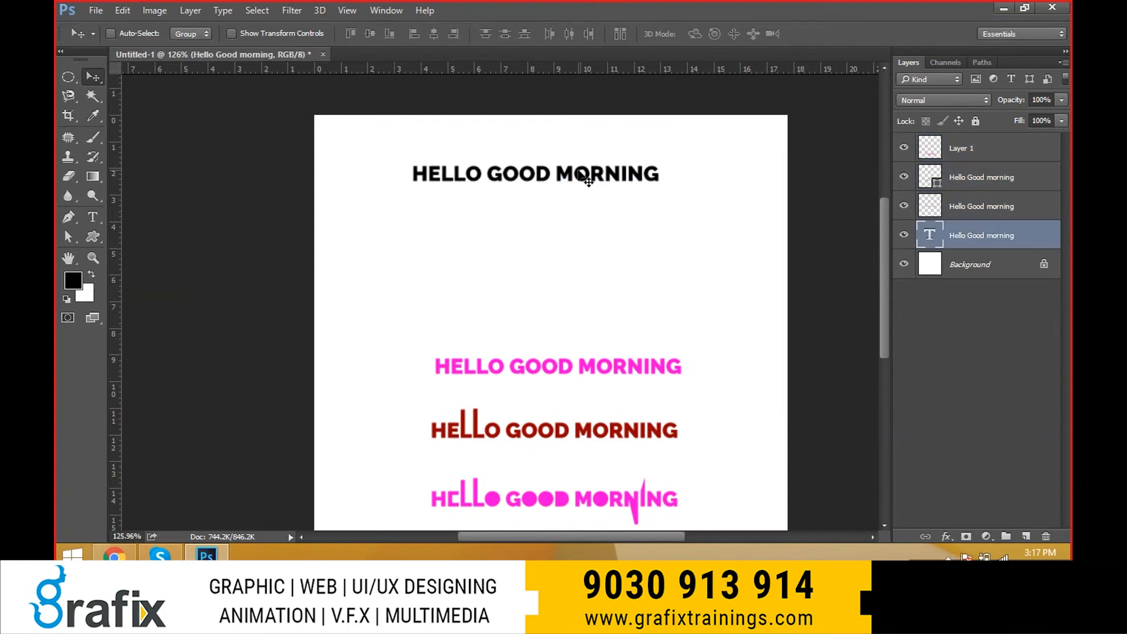
Open the black text for editing, select all of it, commit, and convert the layer to paragraph text.
key(t)
click(580, 174)
key(ctrl+a)
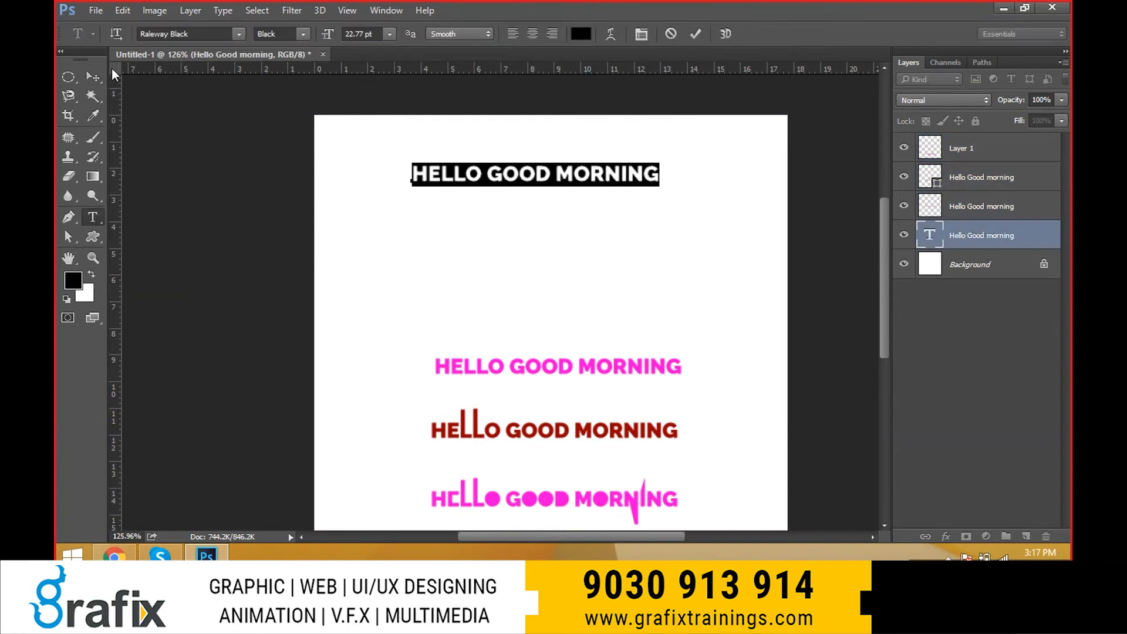
key(ctrl+Return)
click(223, 10)
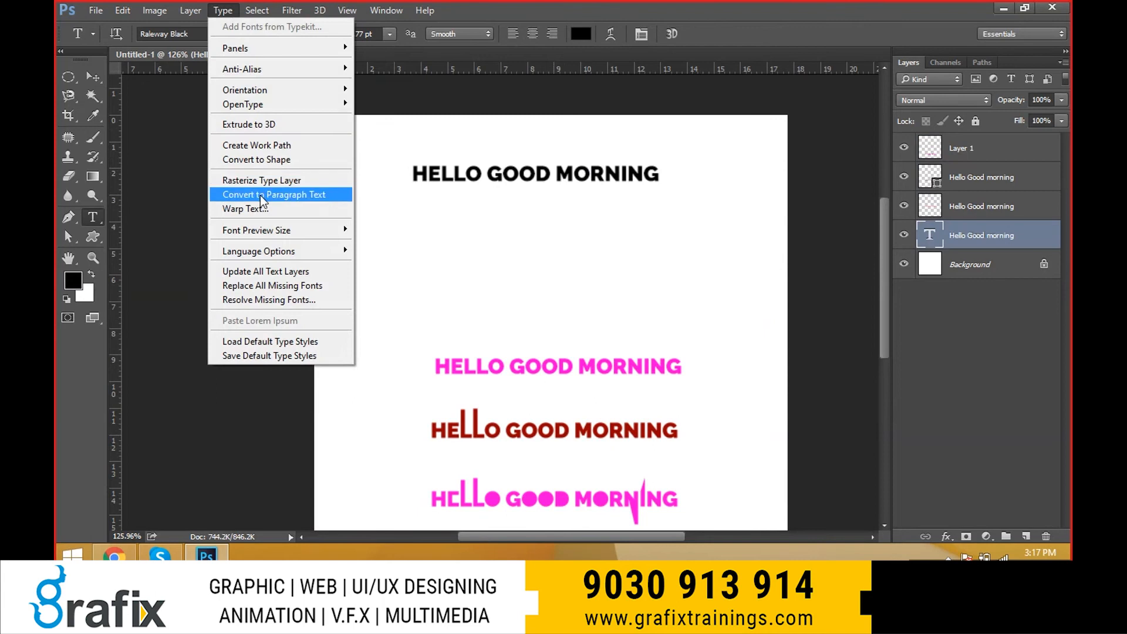
click(263, 194)
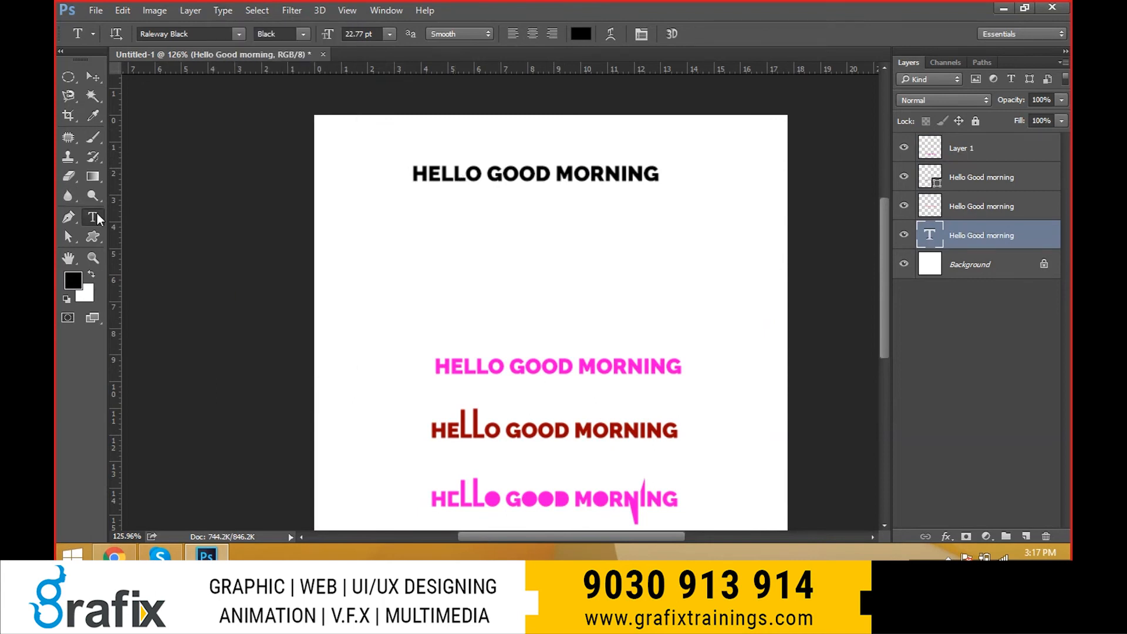
Try appending GDSFGDSG to the black HELLO GOOD MORNING text, then discard the edit.
click(507, 173)
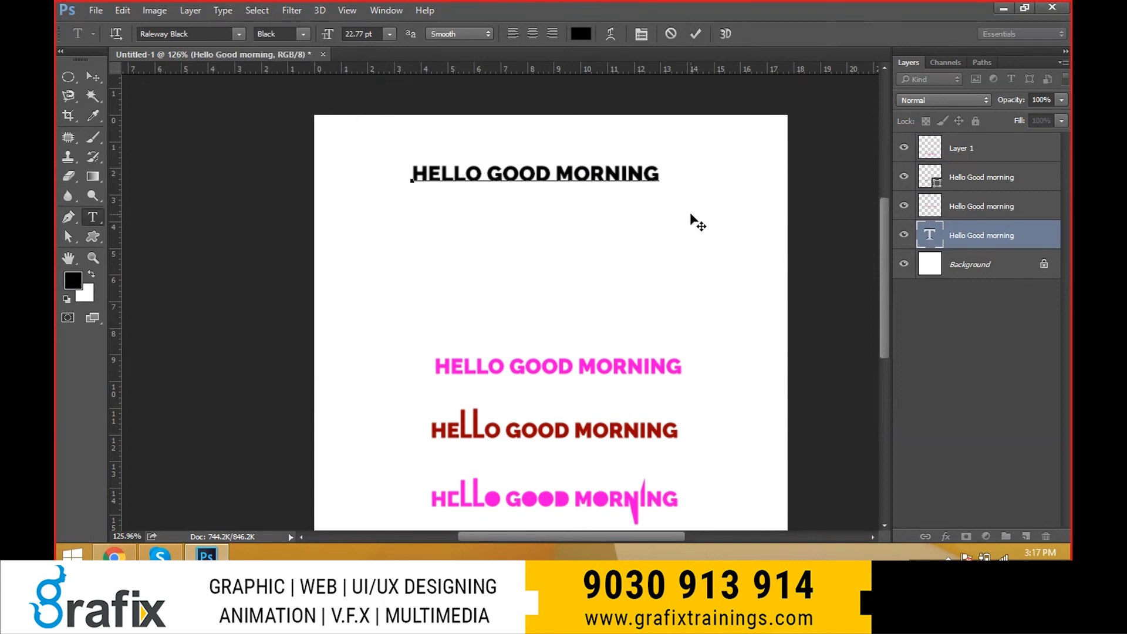
text(GDSFGDSG)
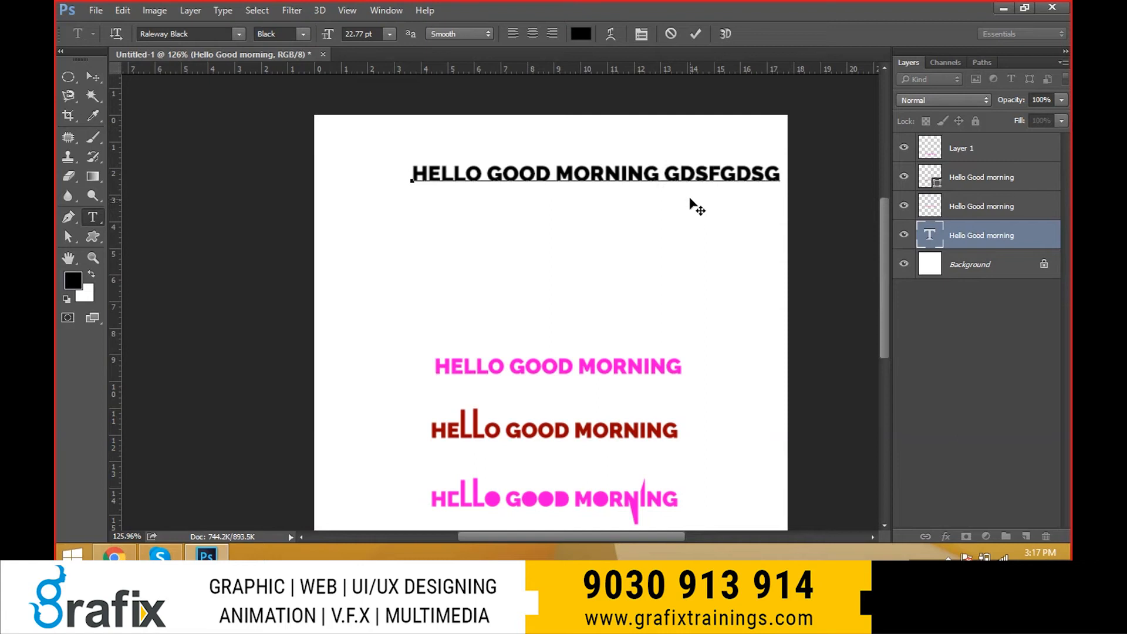
key(ctrl+z)
key(Escape)
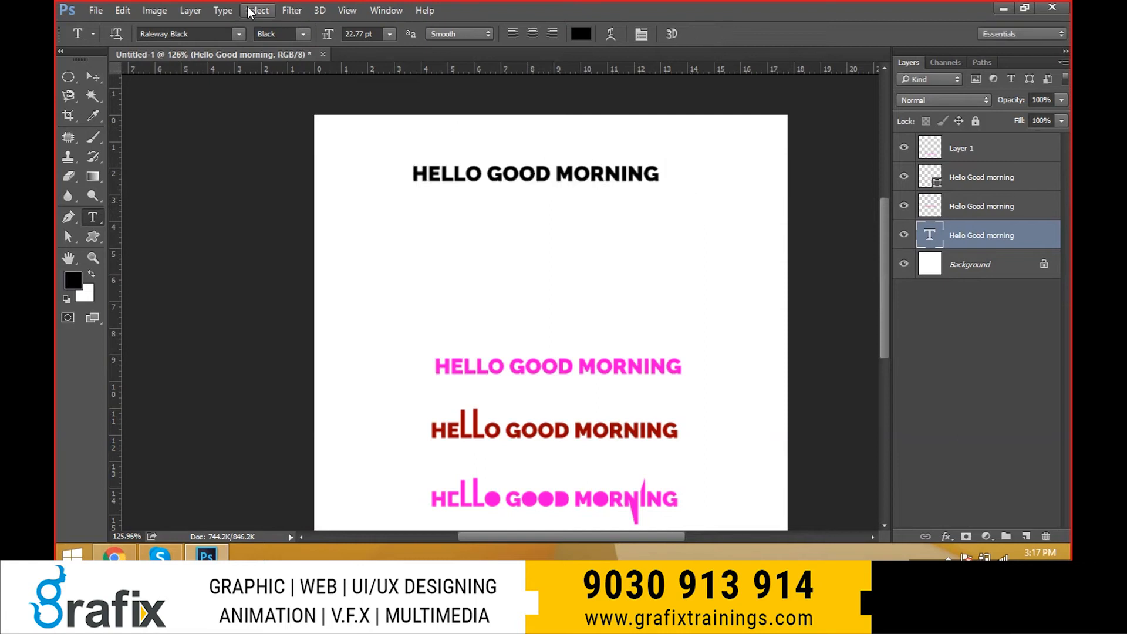
Convert the black HELLO GOOD MORNING layer to paragraph text and open its text box for editing.
click(223, 11)
click(277, 189)
click(542, 175)
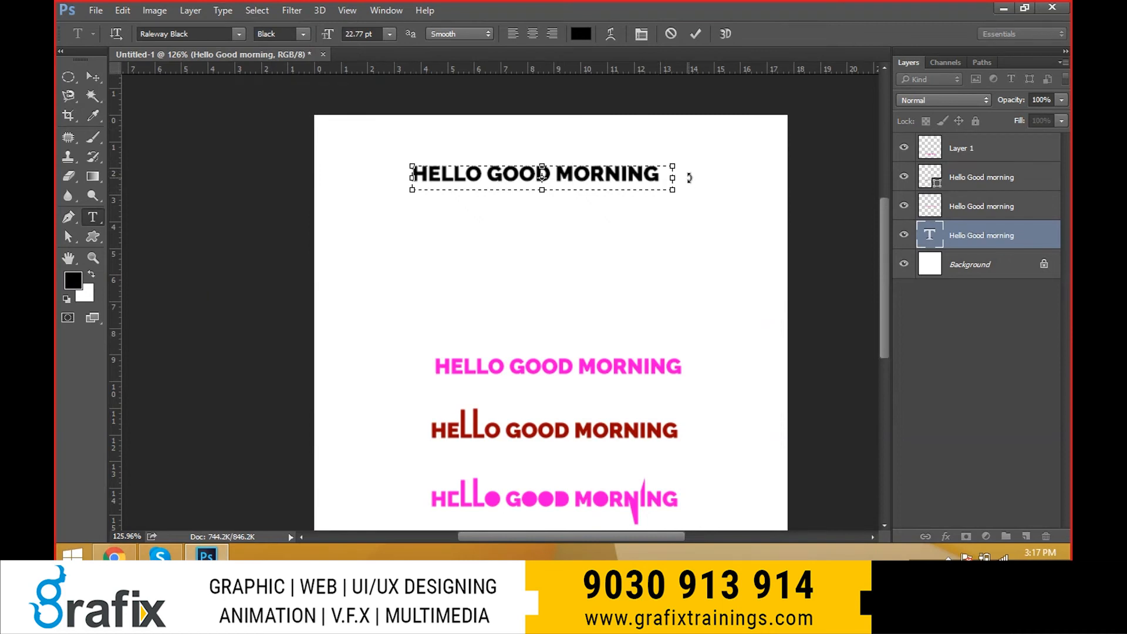
key(ctrl+shift+f)
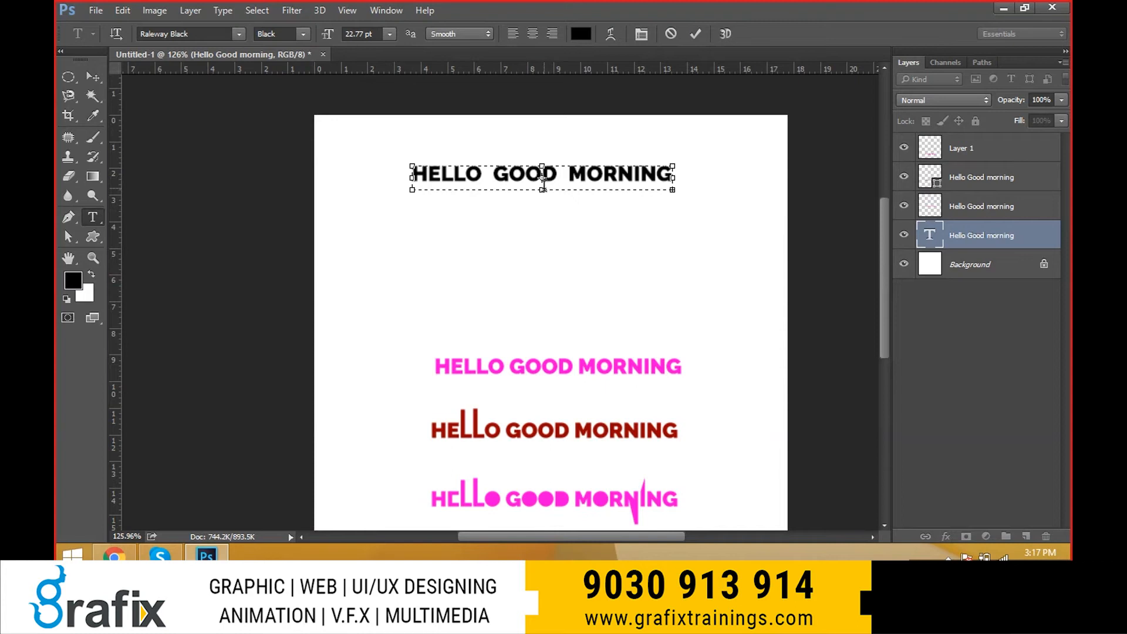
Extend the text box downward to about 5.7 cm tall, shorten the text to HELLO GOOD MORNIN and commit the edit.
drag(542, 189, 545, 327)
drag(623, 224, 492, 244)
drag(447, 195, 384, 217)
click(624, 193)
key(BackSpace)
key(BackSpace)
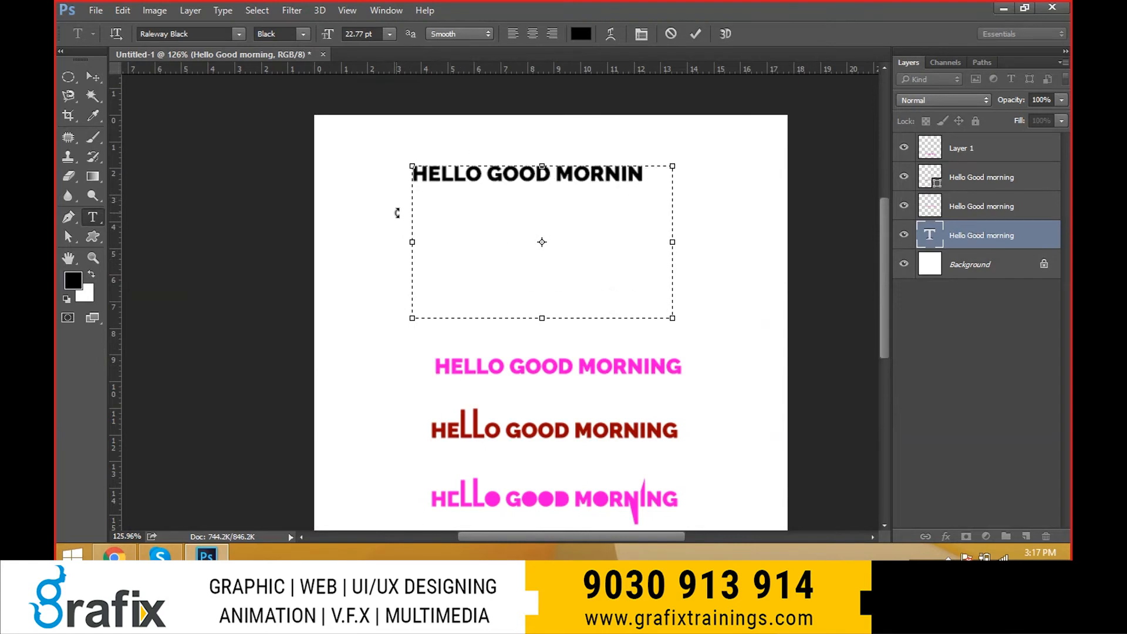
key(ctrl+Return)
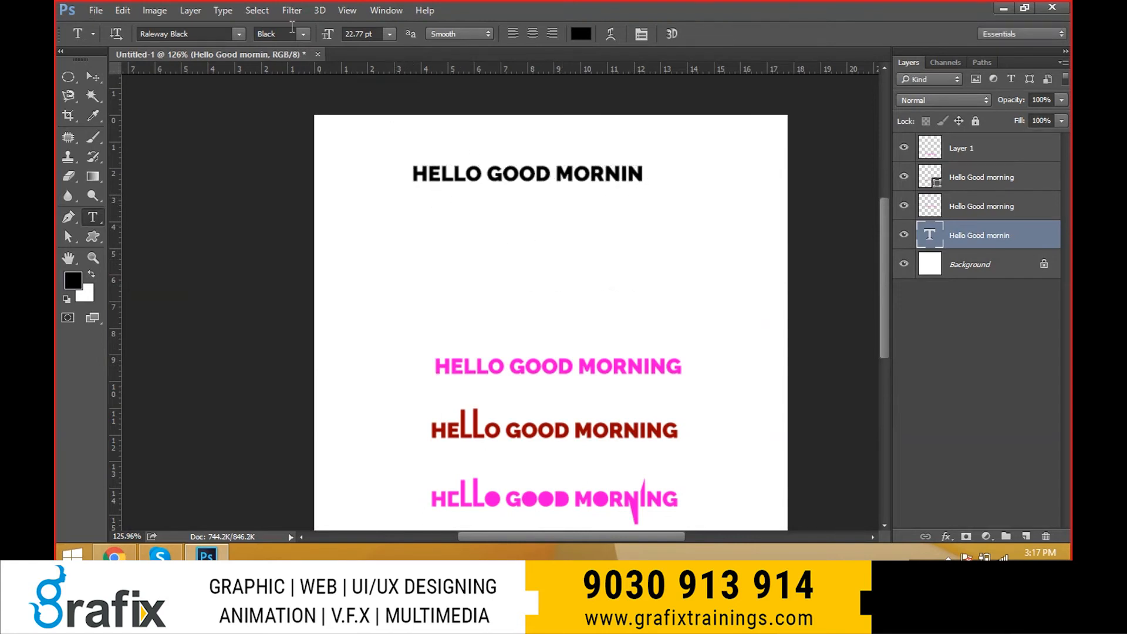
Preview an Arc warp on the HELLO GOOD MORNIN text with the bend reduced to about +20%.
click(223, 10)
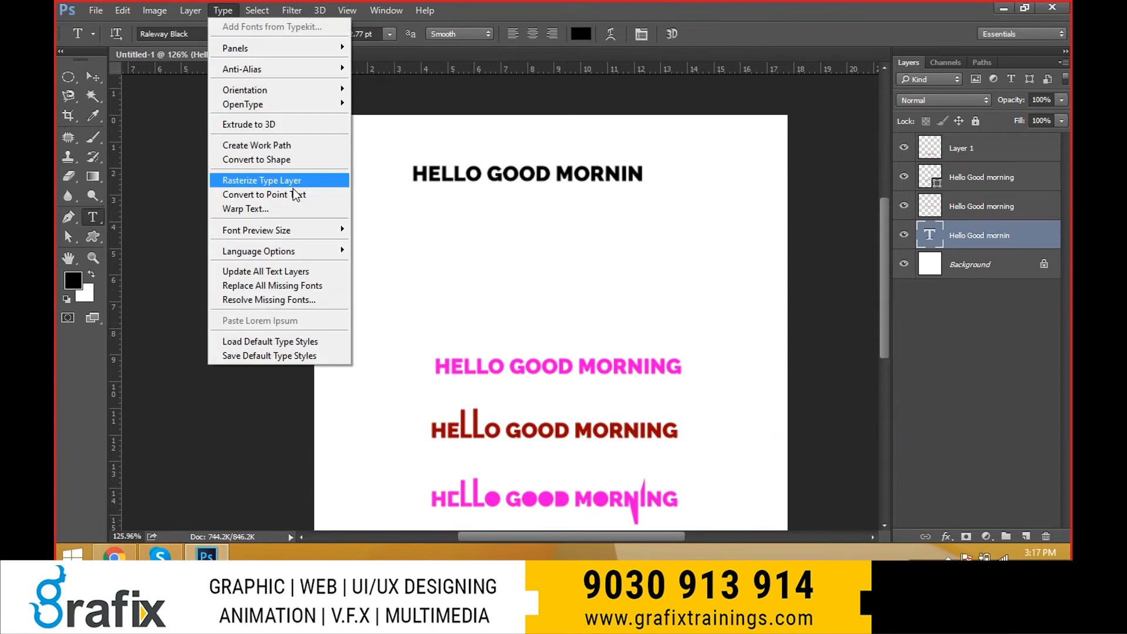
click(301, 209)
drag(705, 88, 887, 95)
click(902, 118)
click(903, 147)
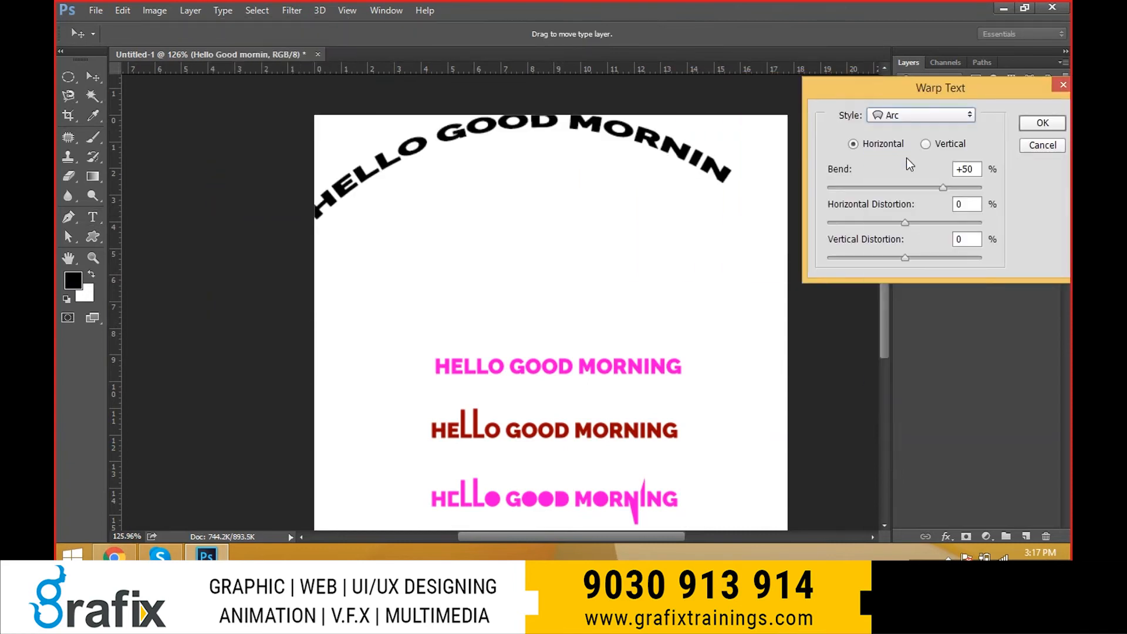
drag(915, 188, 921, 188)
Preview the Bulge and Flag warp styles on the black text, then select the Fish style.
click(908, 121)
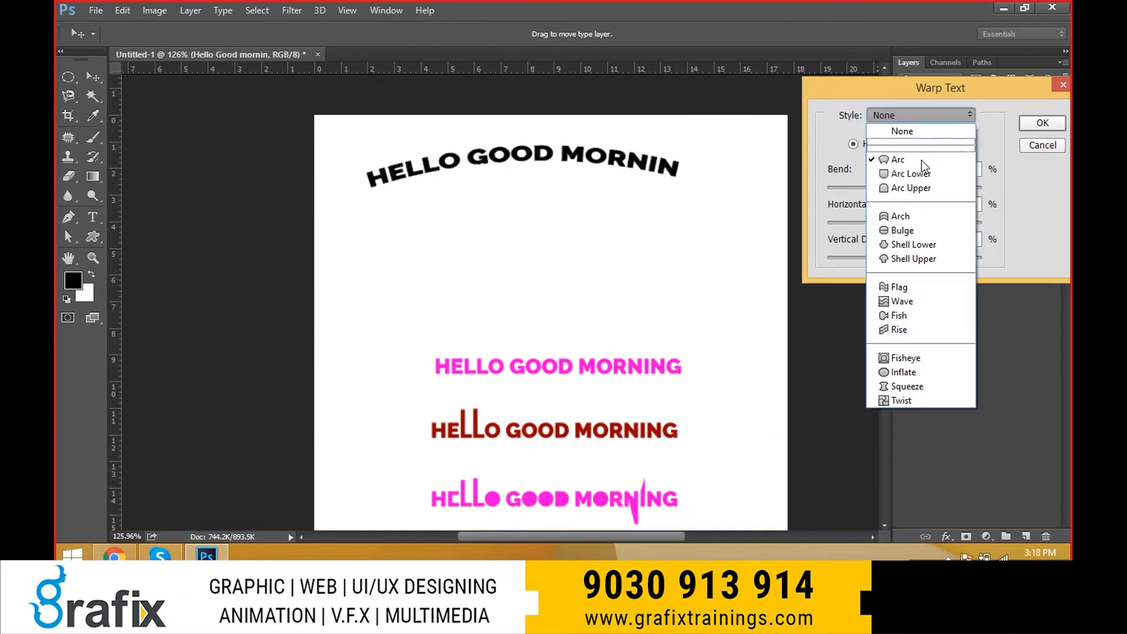
click(930, 222)
click(918, 116)
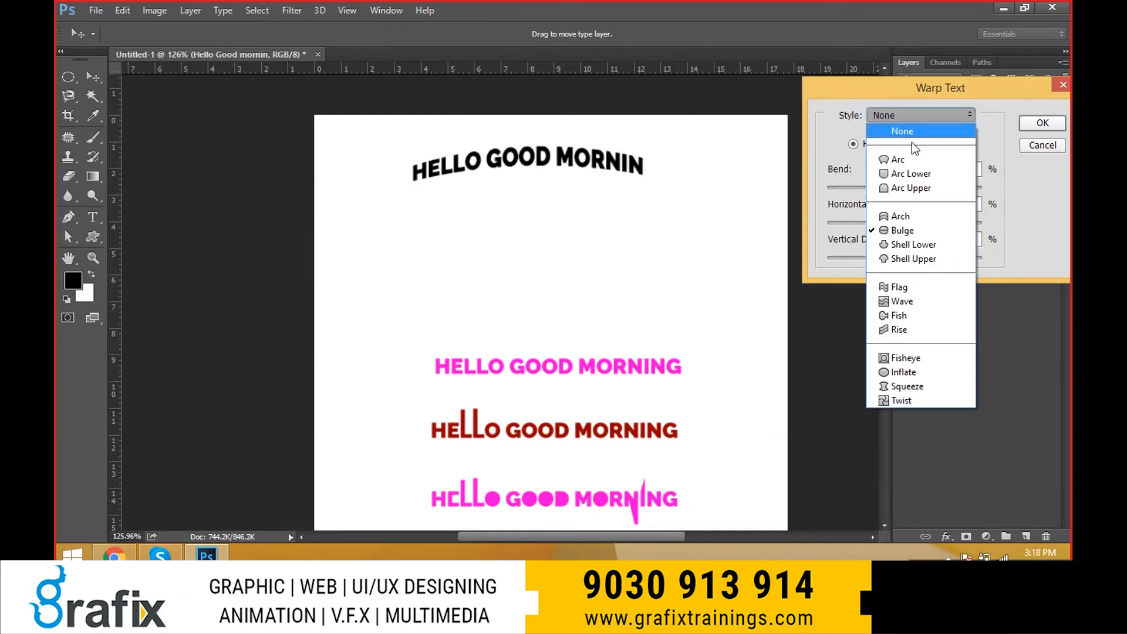
click(925, 288)
click(926, 118)
click(925, 316)
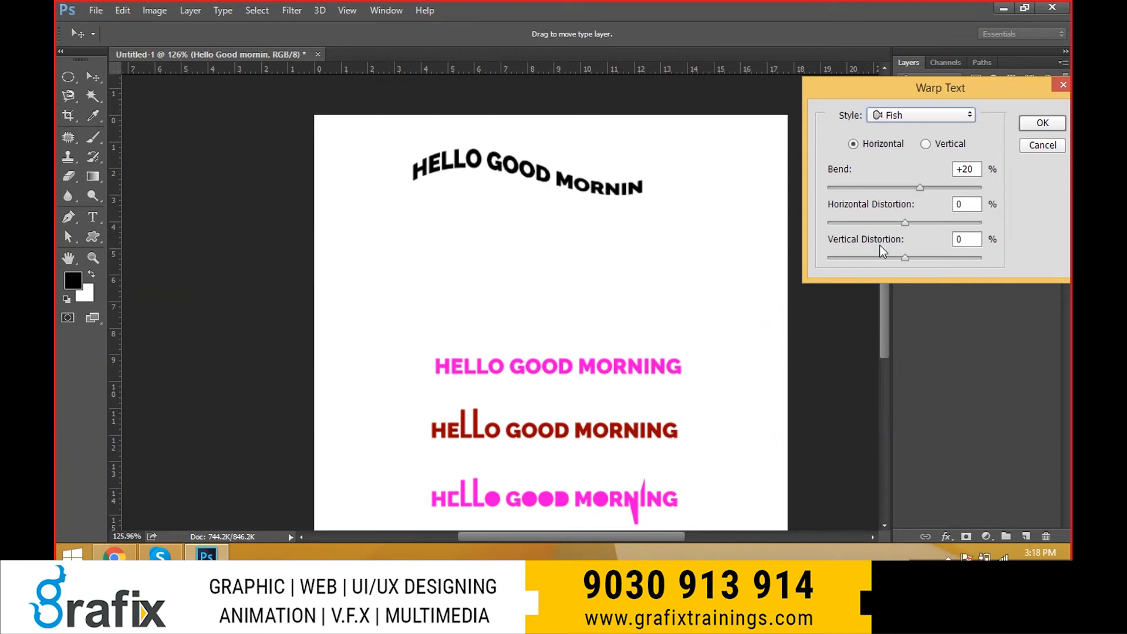
Try the Fish warp with bend +19%, horizontal distortion +1% and vertical distortion -81%, then reset the style to None.
drag(914, 194, 842, 259)
click(944, 223)
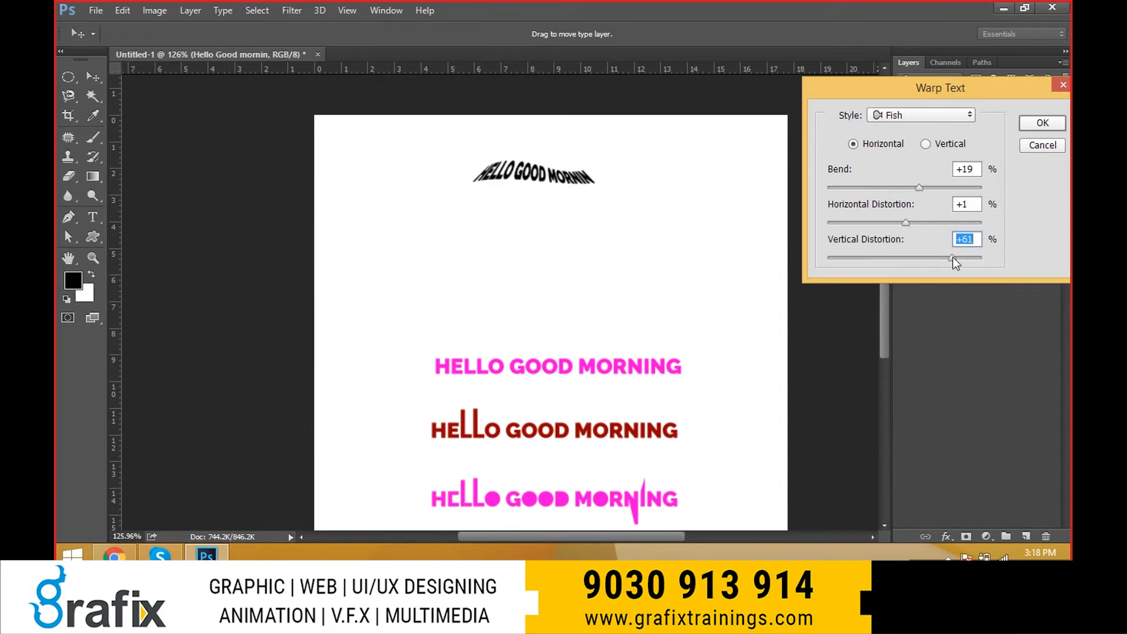
click(927, 144)
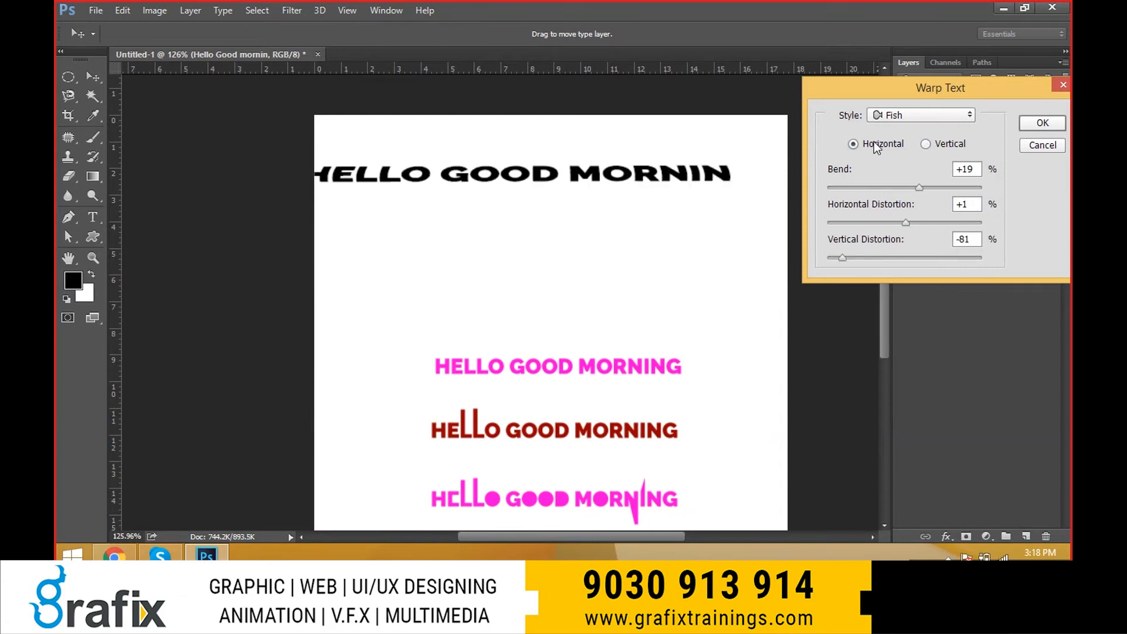
click(915, 115)
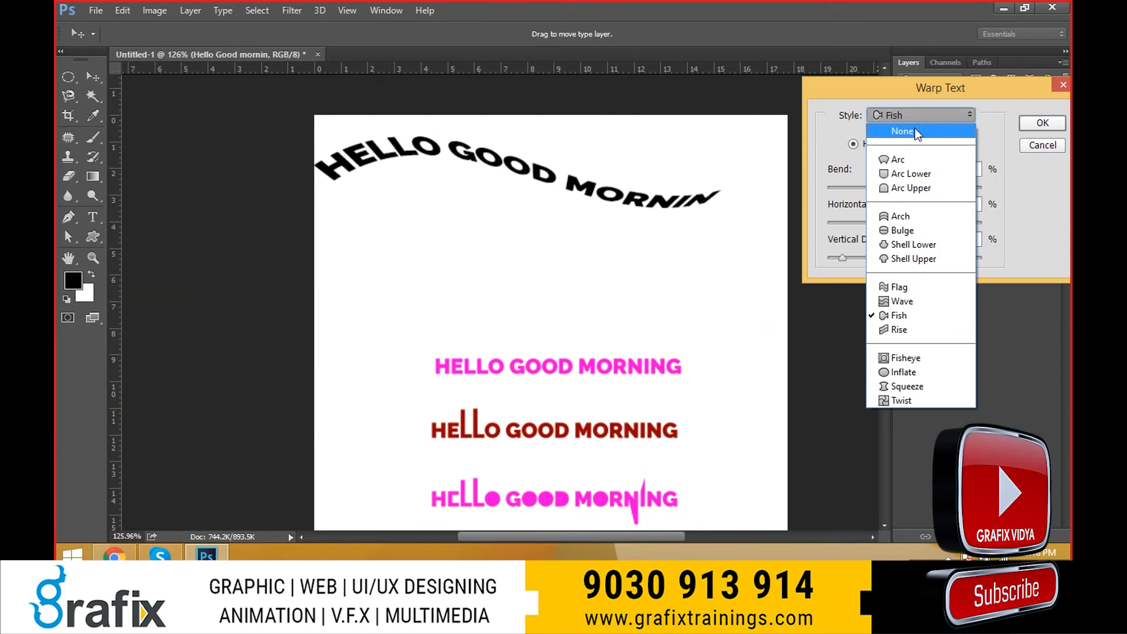
click(886, 130)
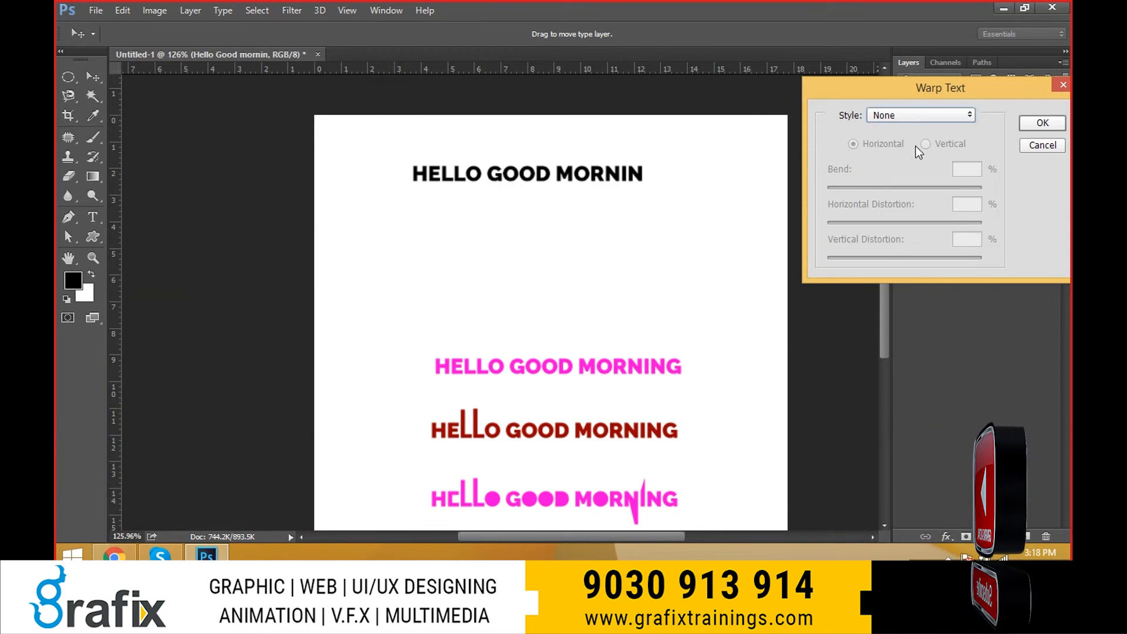
Preview the Arc style, then apply a horizontal Bulge warp with a +22% bend to the black text.
click(904, 116)
click(901, 165)
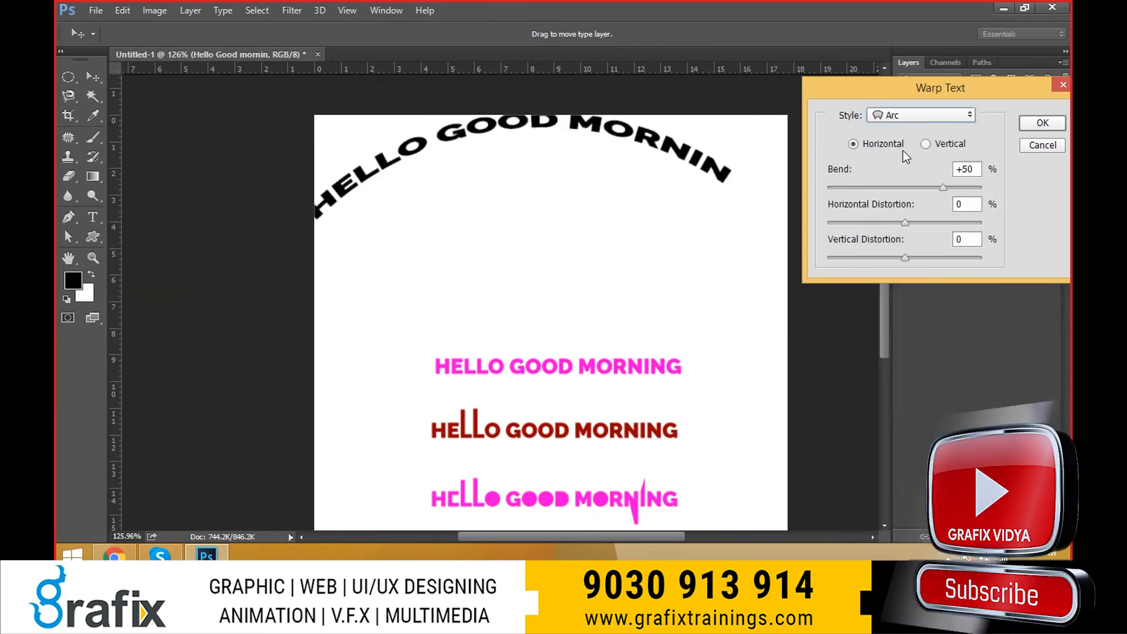
click(919, 115)
click(915, 230)
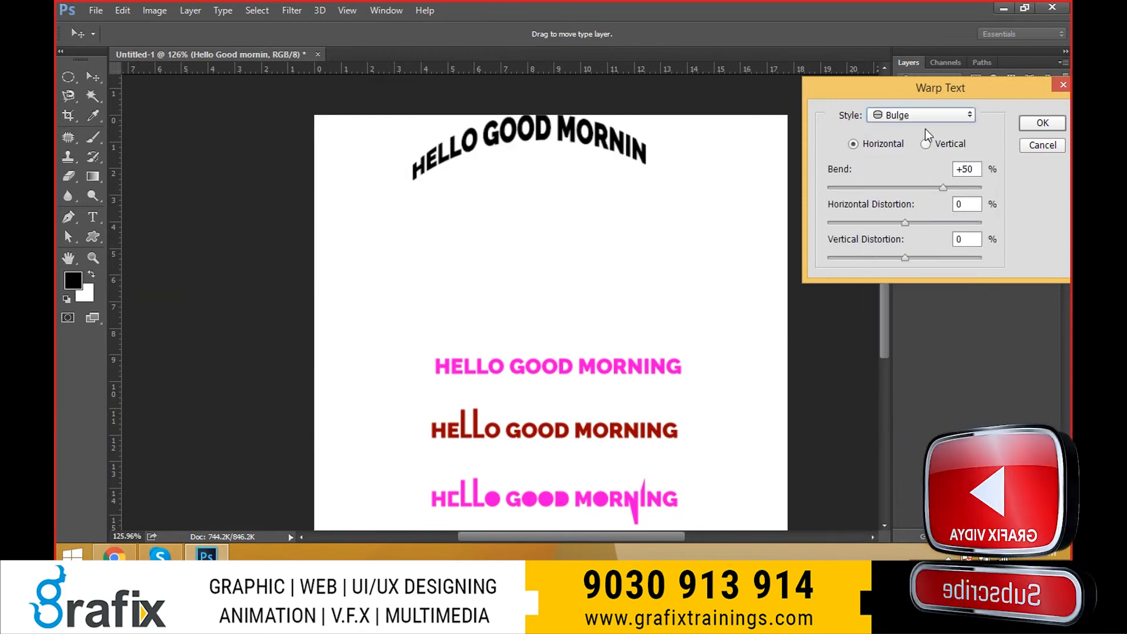
drag(939, 87, 768, 230)
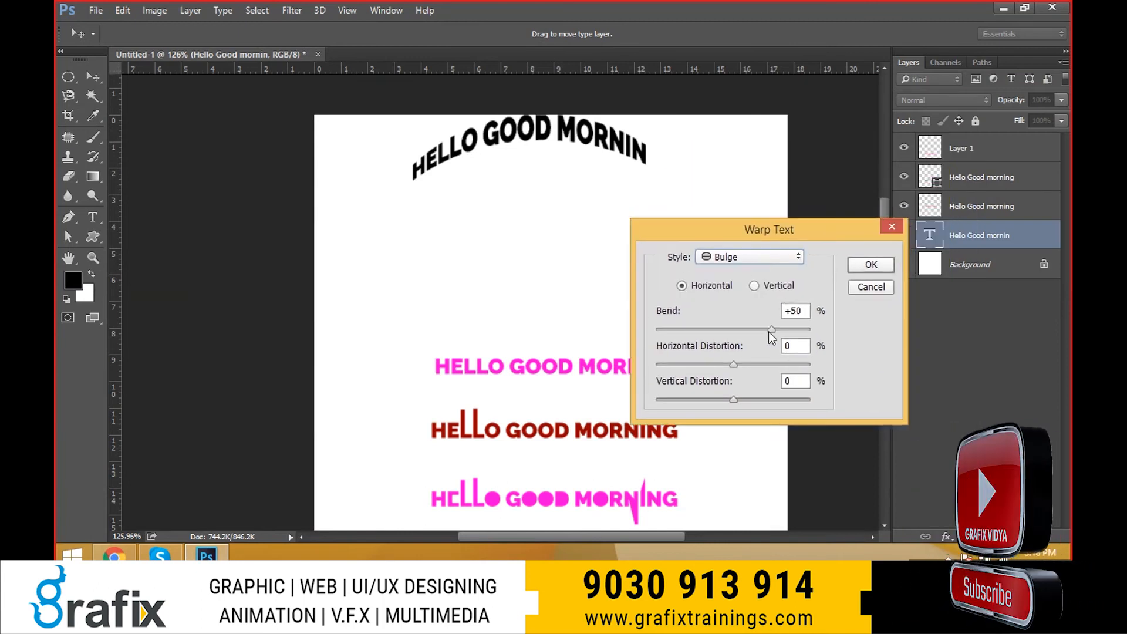
drag(772, 330, 753, 333)
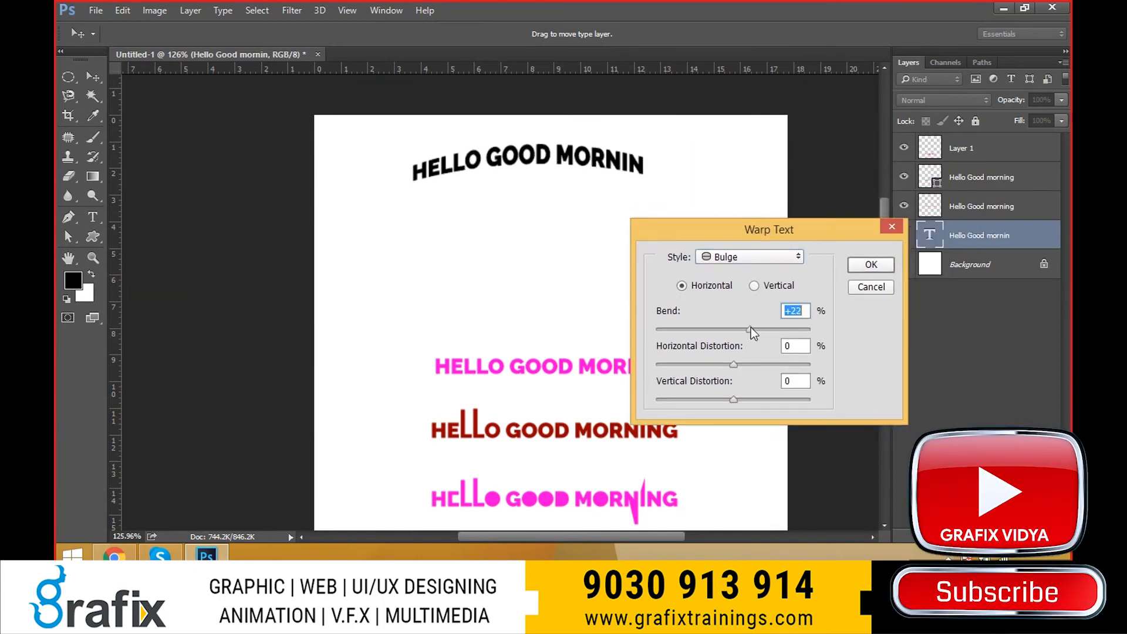
click(871, 265)
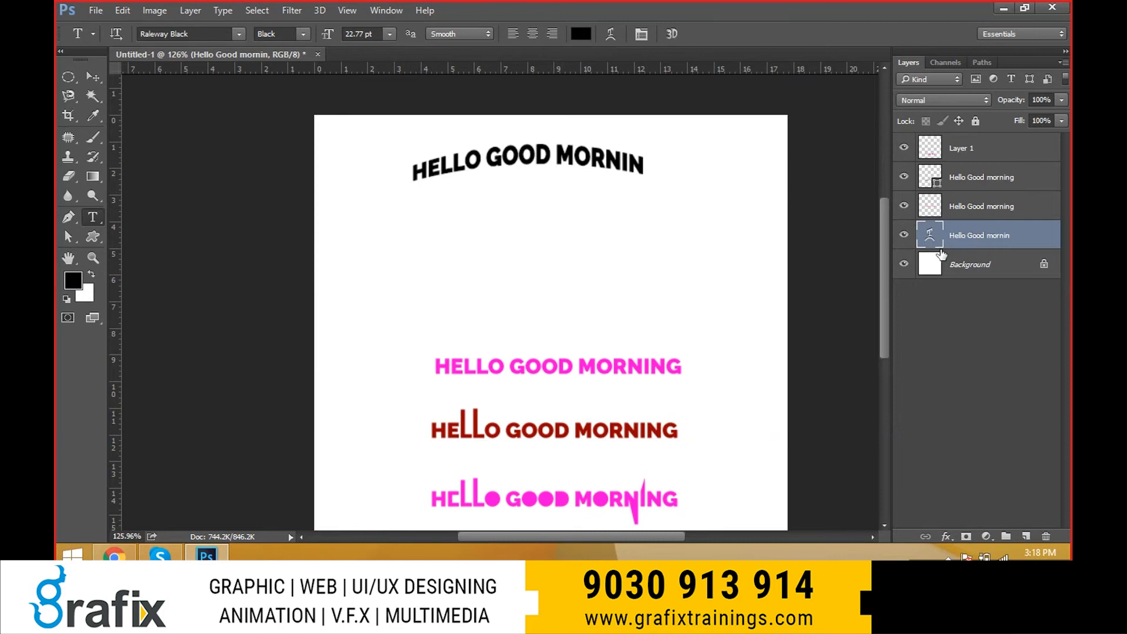
Open the warped text for editing, leave text editing and return to the Horizontal Type tool.
double_click(937, 243)
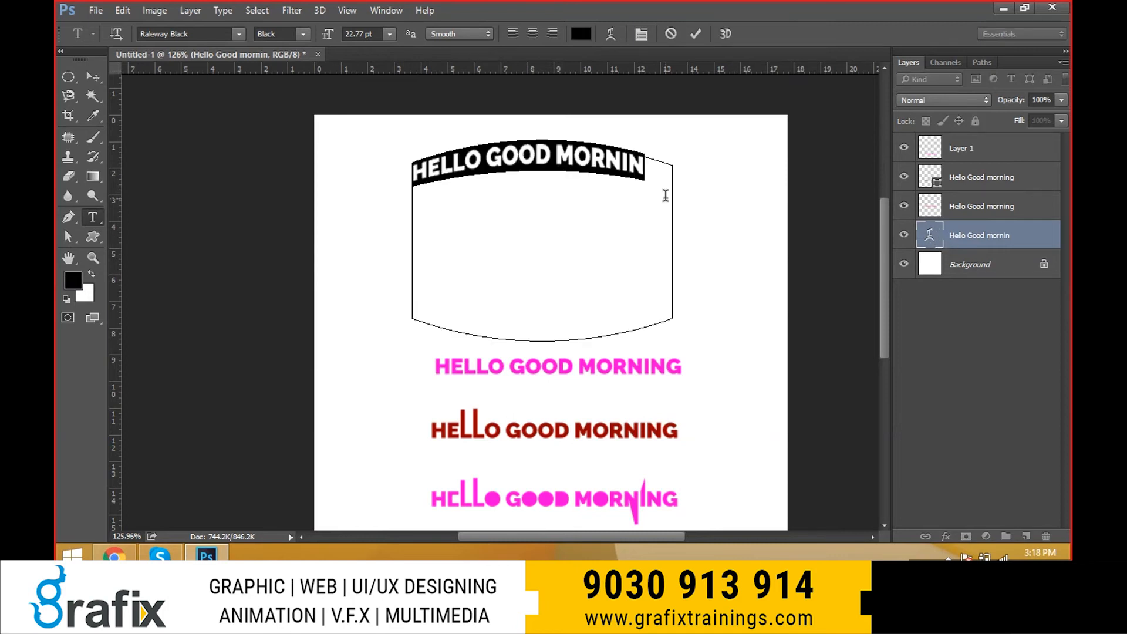
click(81, 80)
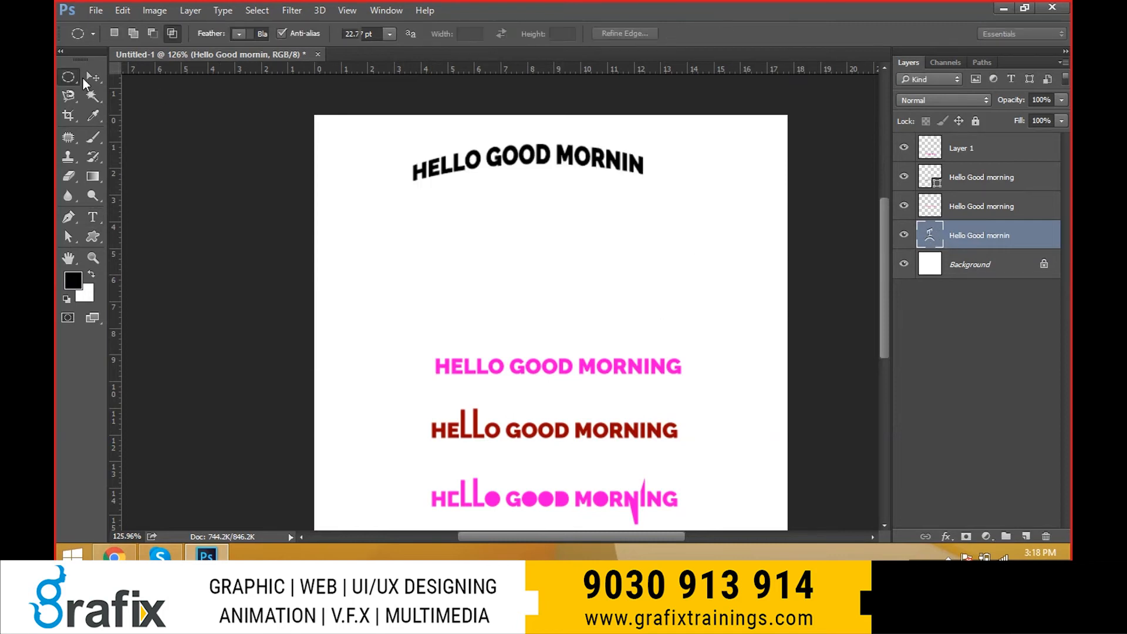
click(92, 78)
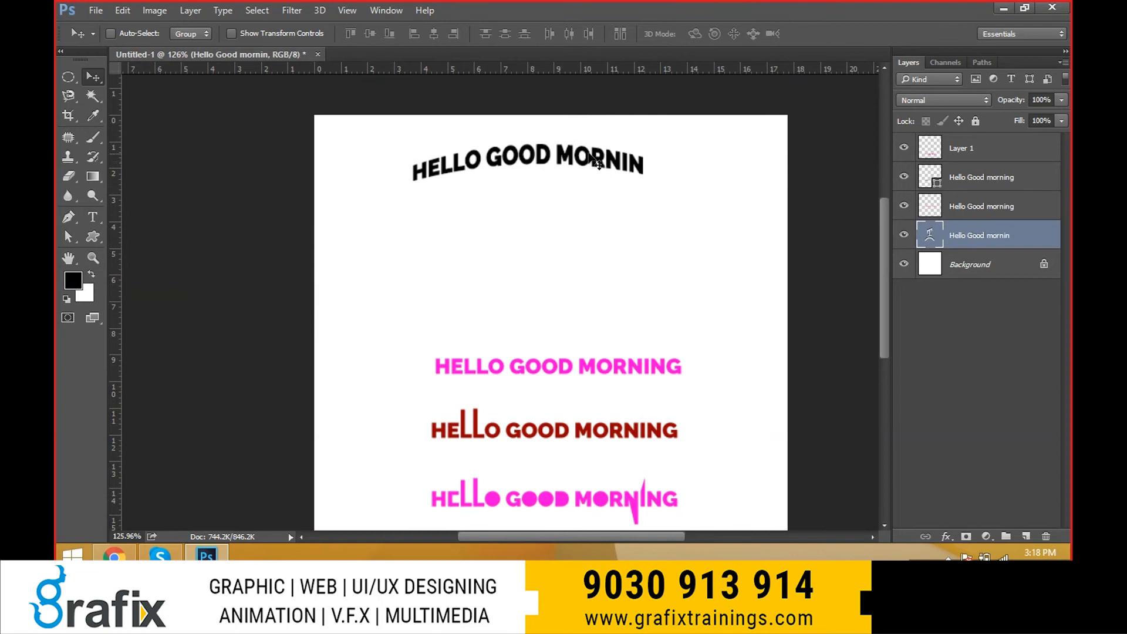
key(t)
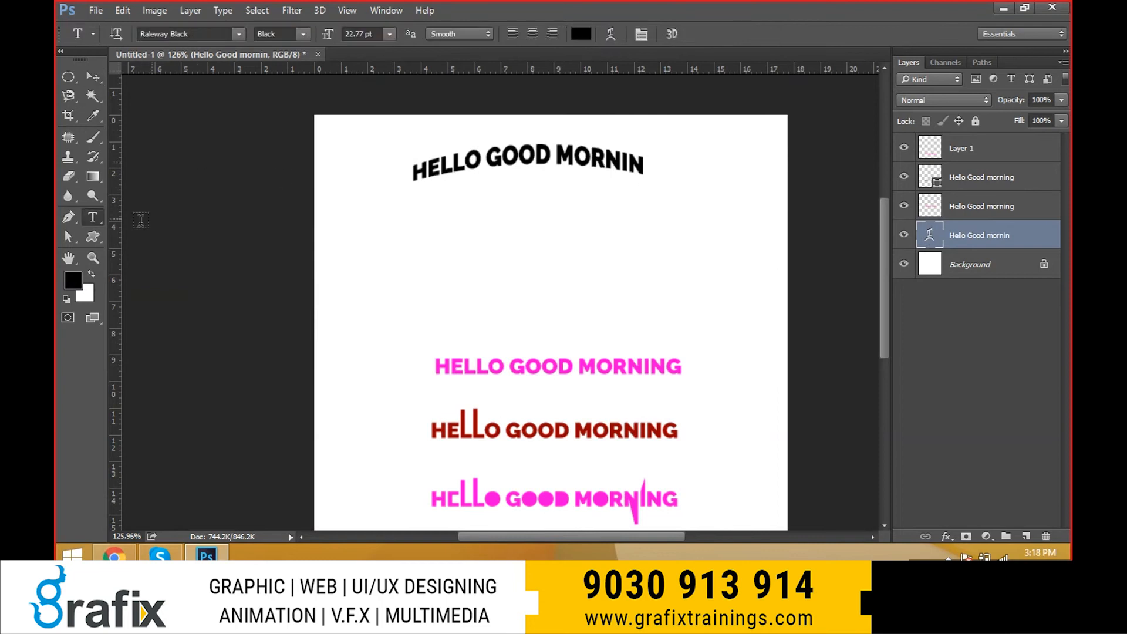
right_click(100, 224)
click(159, 214)
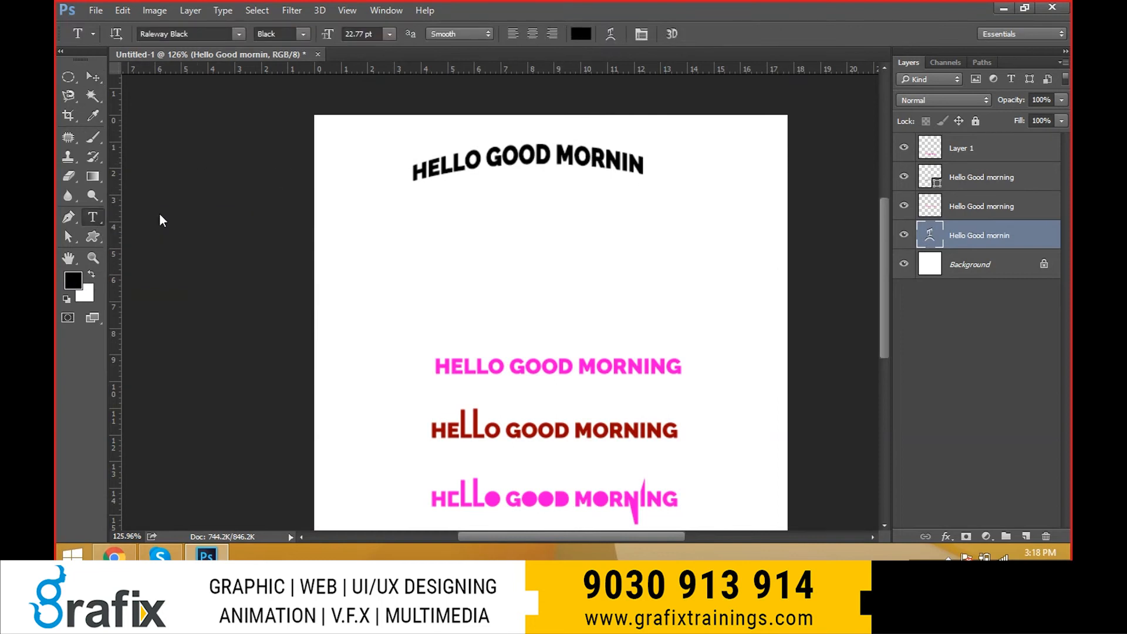
Remove the warp from the black text by setting its style to None, and close the Character panel.
click(640, 34)
click(610, 33)
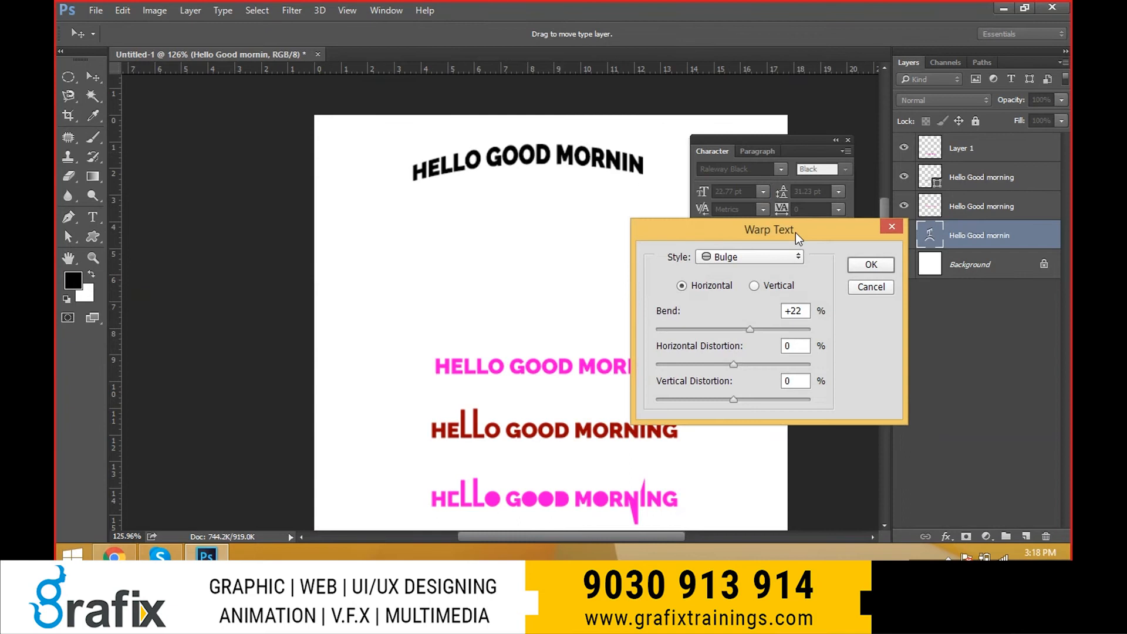
drag(797, 234, 841, 188)
click(841, 210)
click(838, 225)
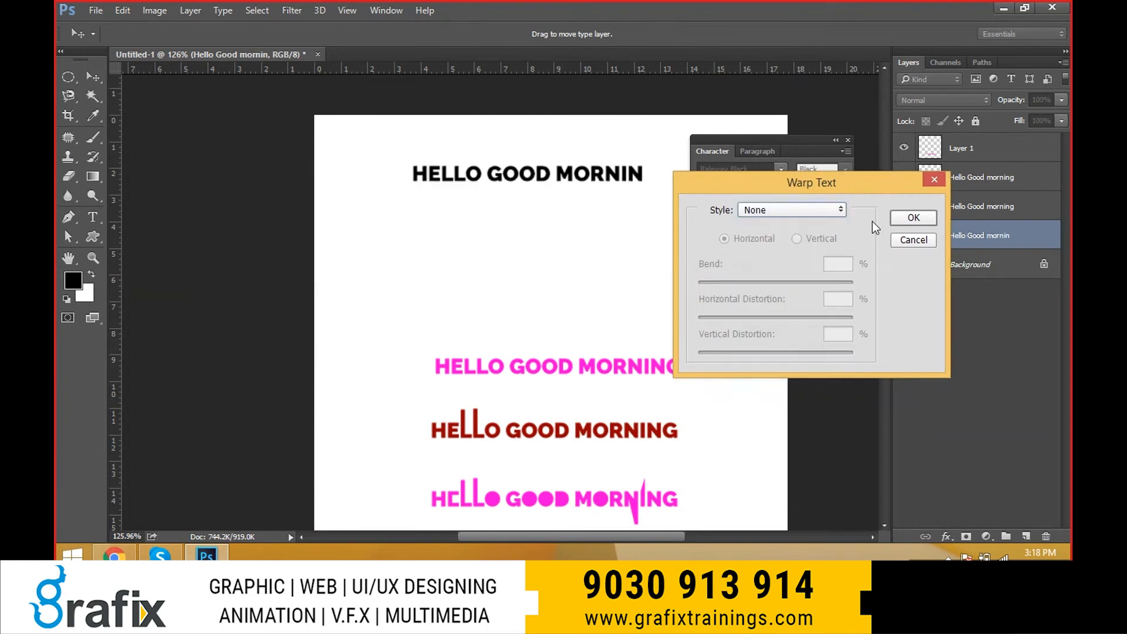
click(937, 218)
click(848, 140)
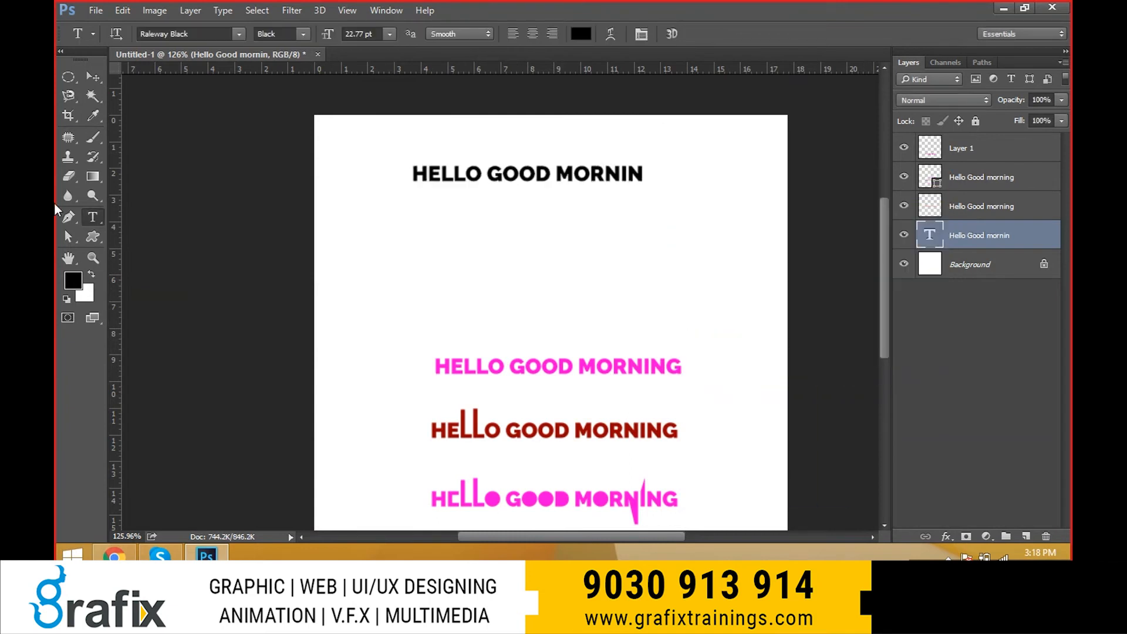
click(257, 10)
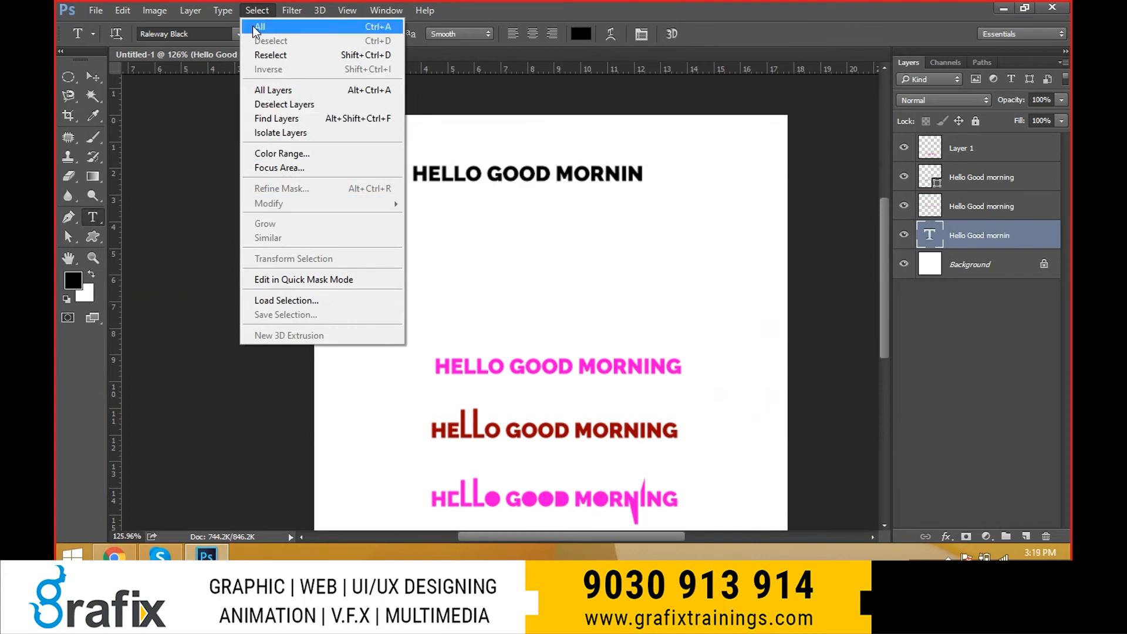
mouse_move(223, 11)
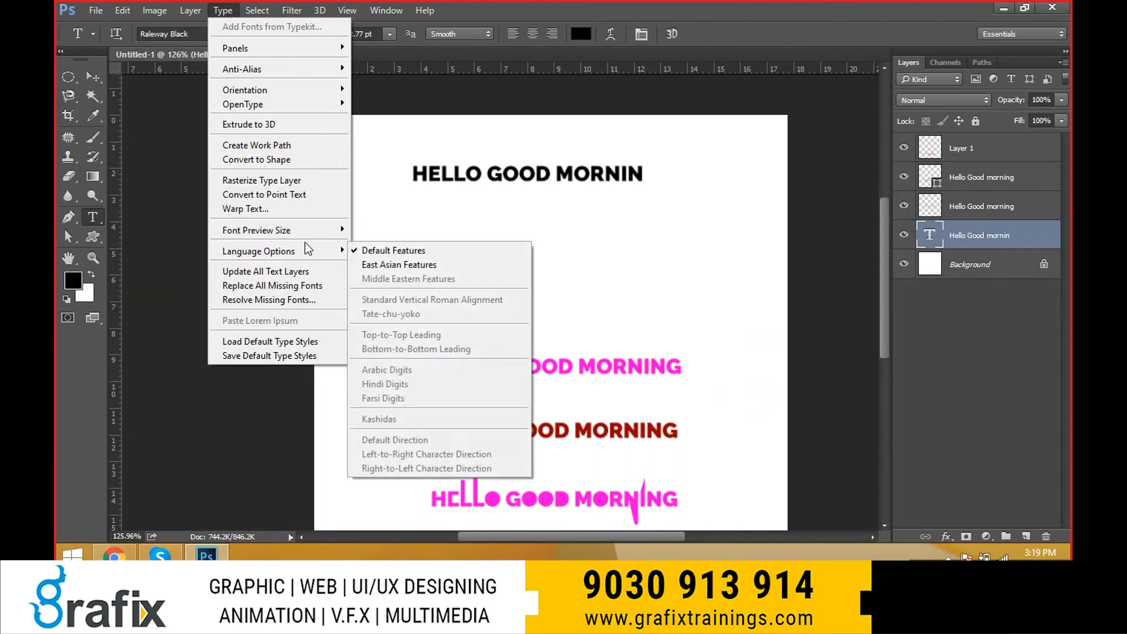
mouse_move(257, 10)
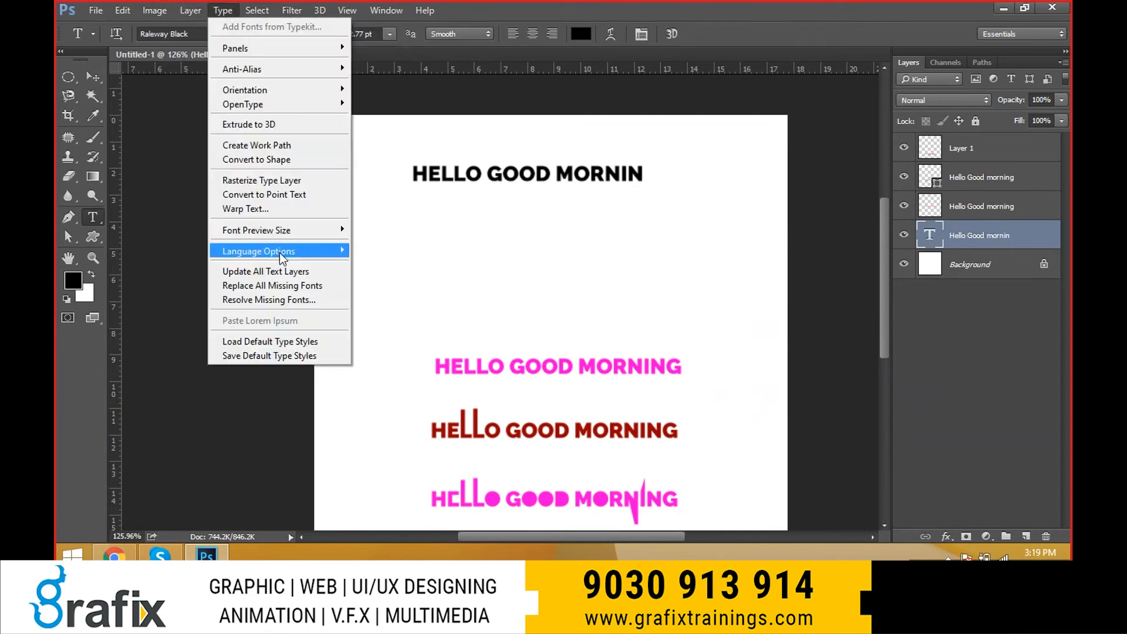
mouse_move(279, 234)
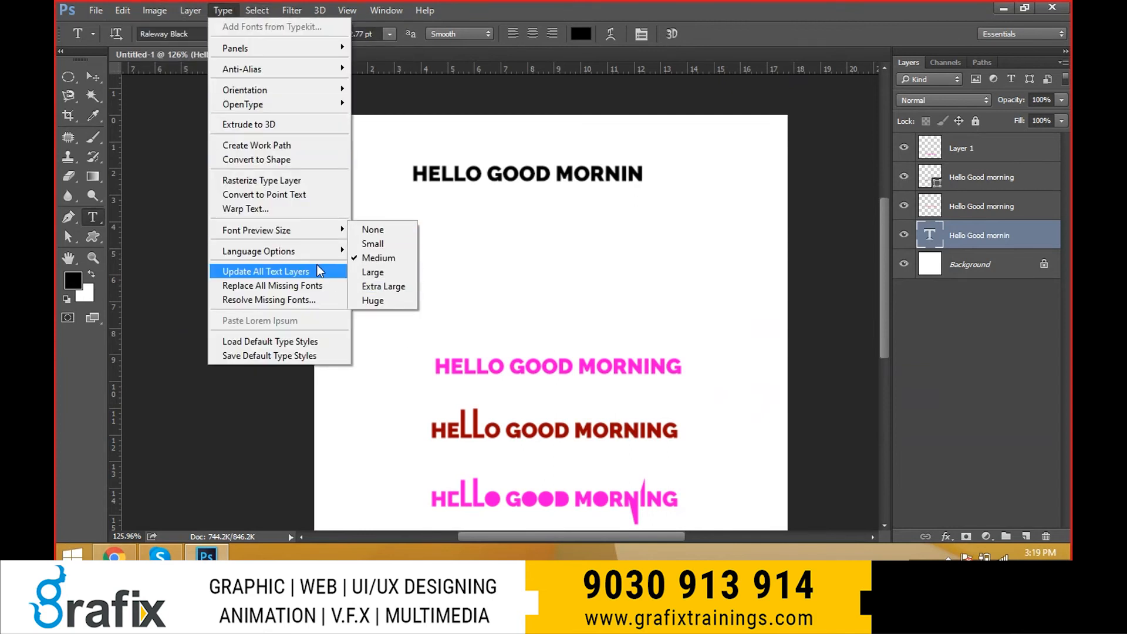
mouse_move(316, 256)
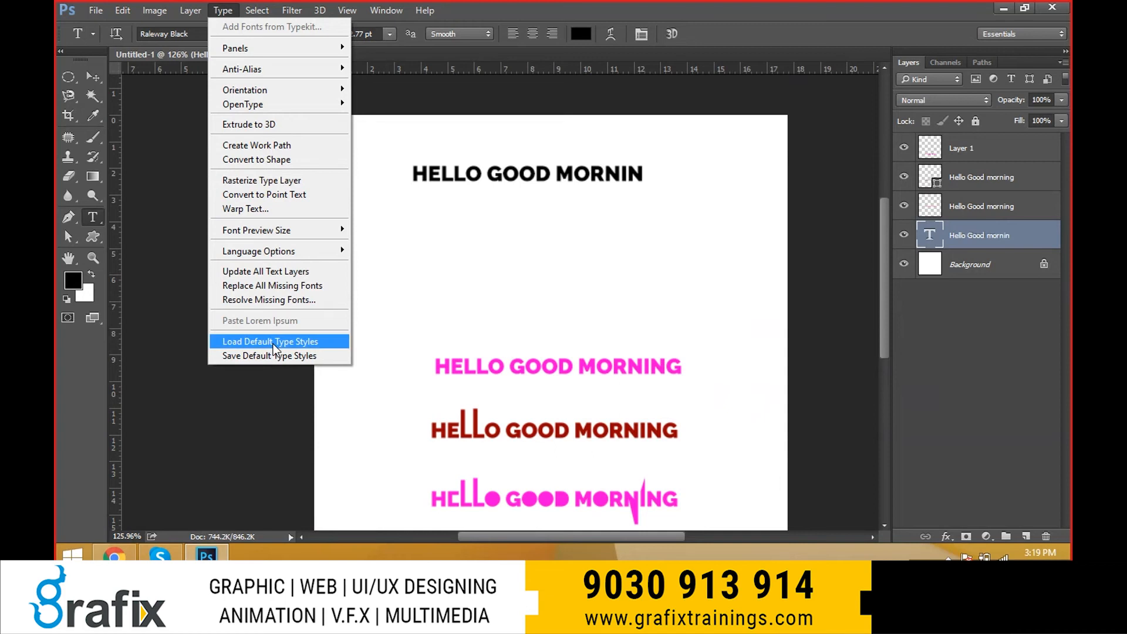
mouse_move(259, 49)
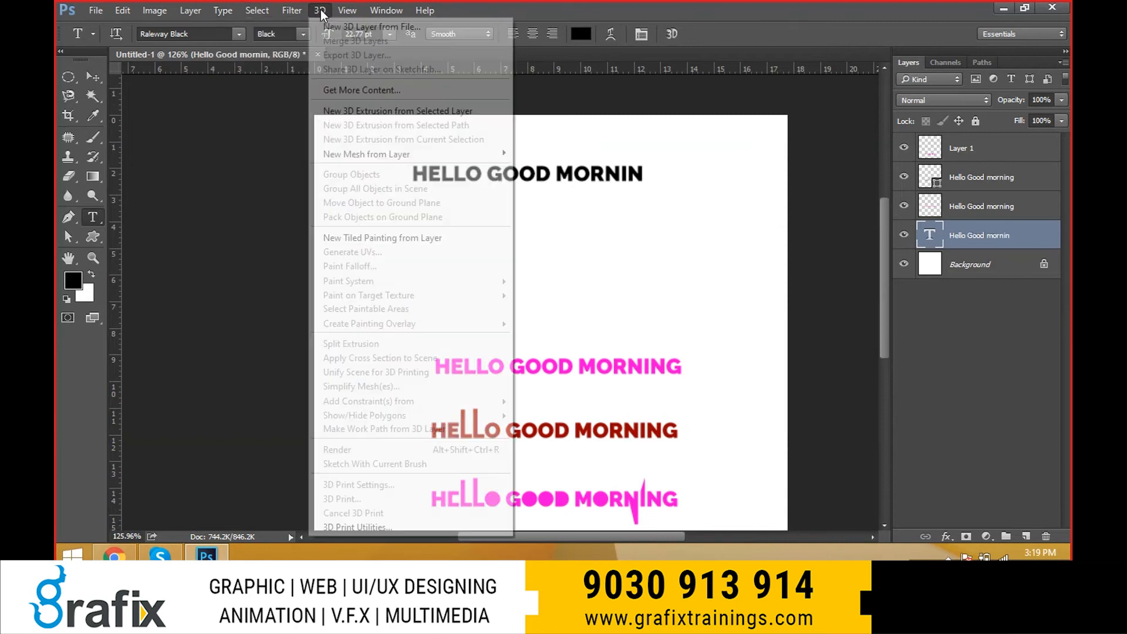
key(alt+Tab)
key(alt+Tab)
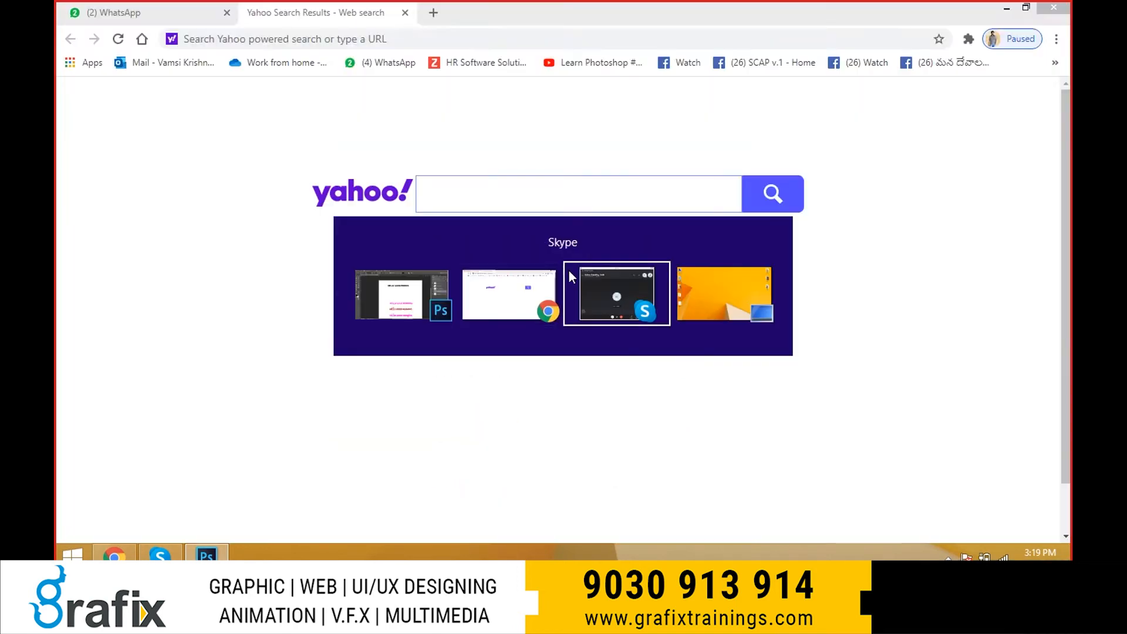
key(alt+Tab)
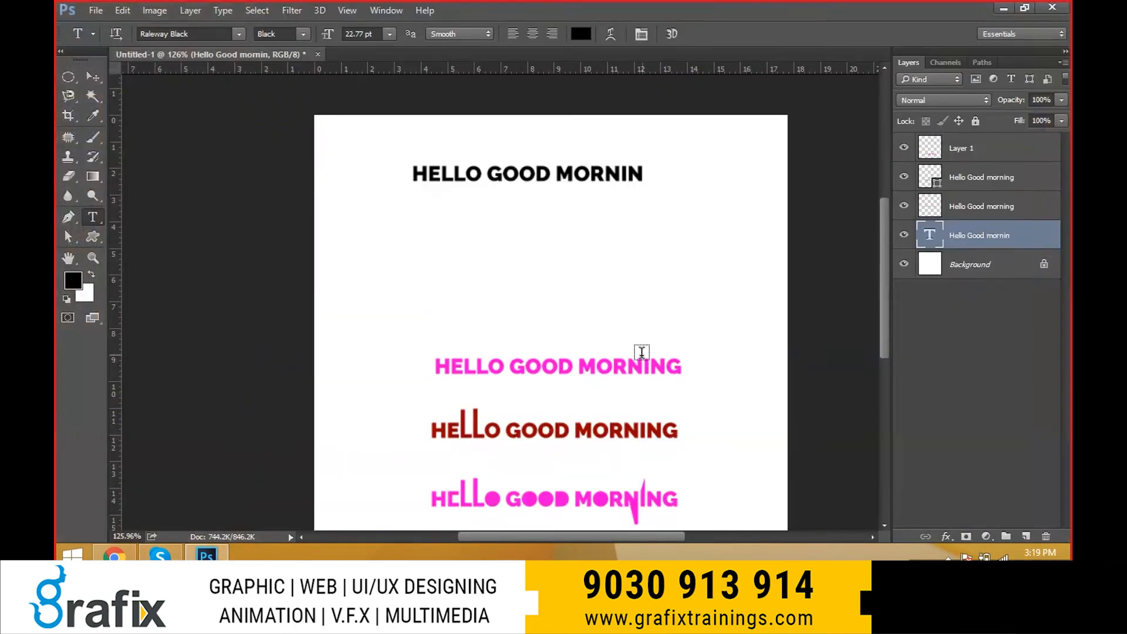
click(257, 10)
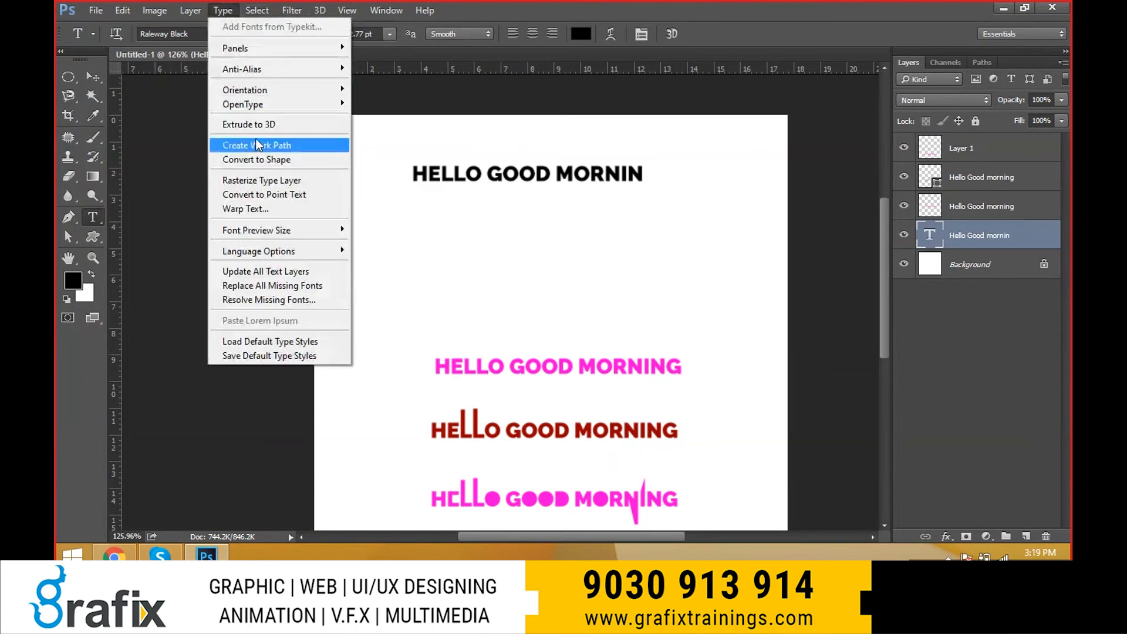
mouse_move(320, 13)
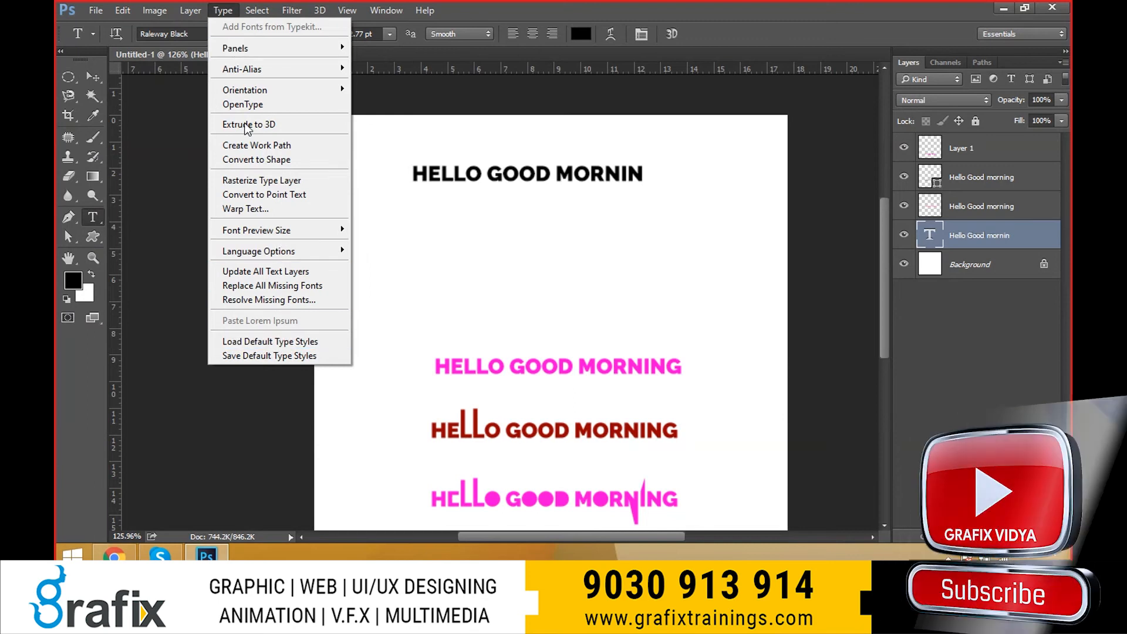
click(259, 13)
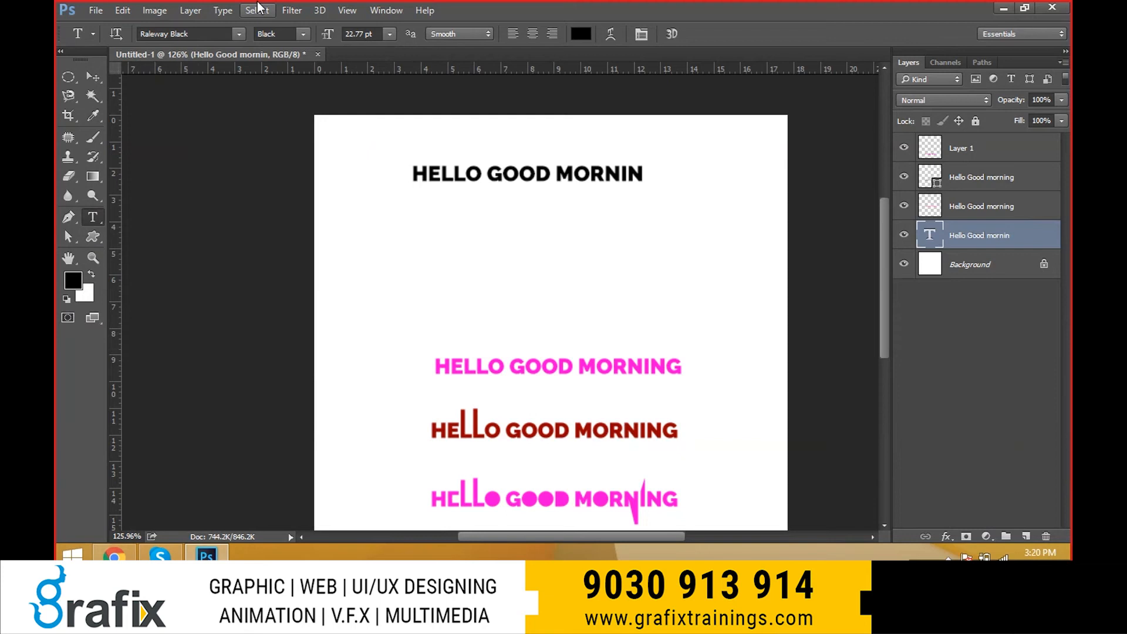
click(636, 182)
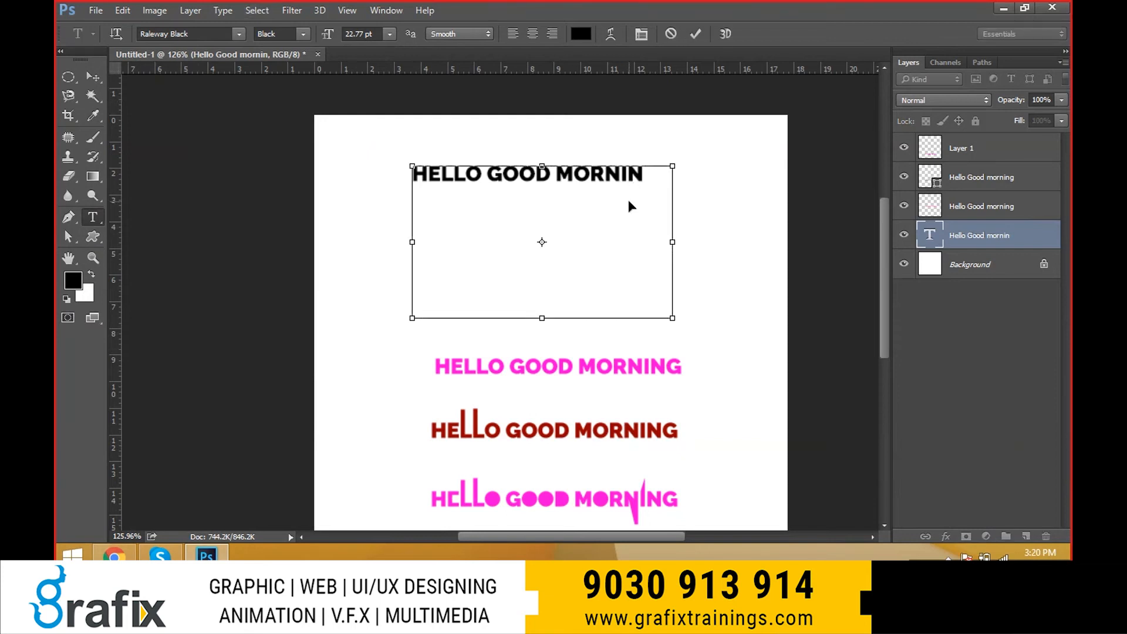
key(ctrl+a)
key(ctrl+Return)
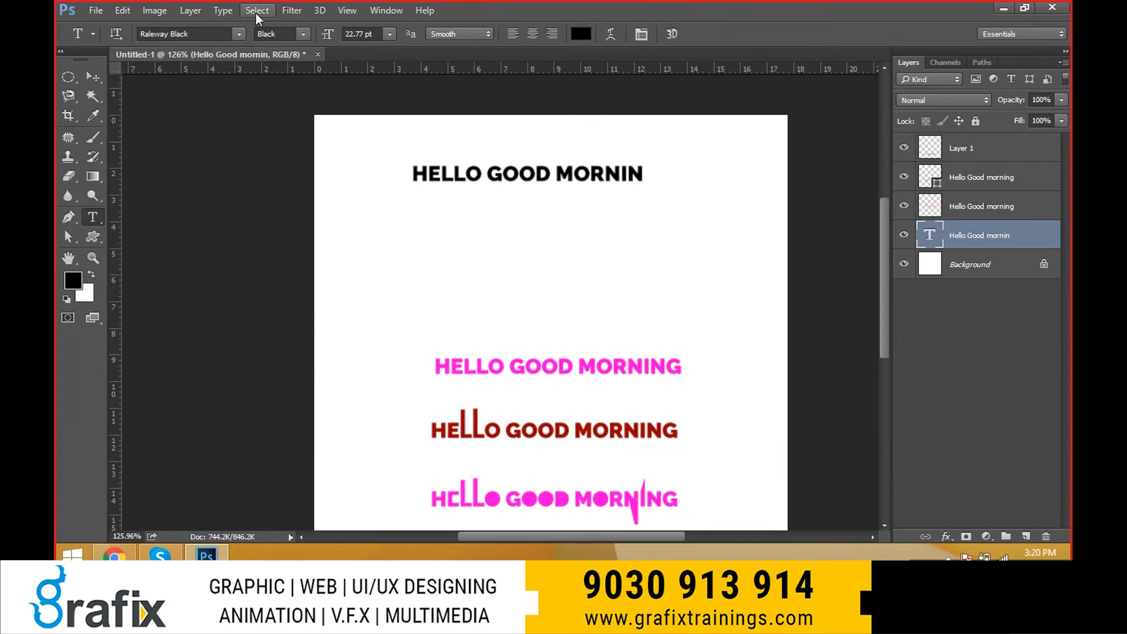
click(256, 10)
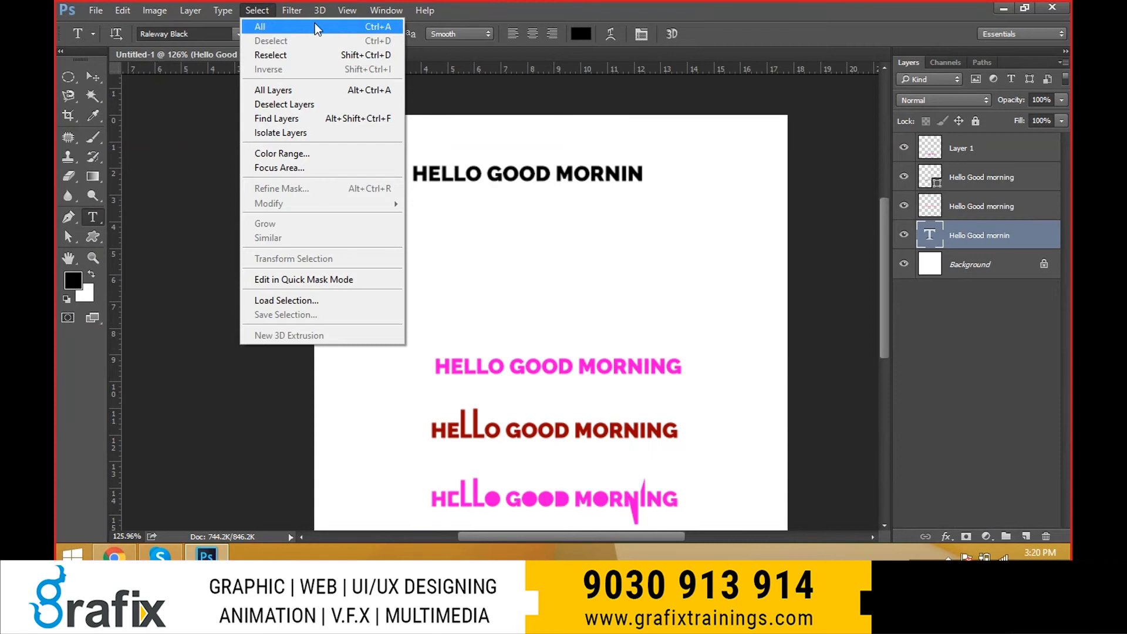
click(368, 27)
Switch to the Move tool and open the photo 847 from the IMAGES-IMAGES folder.
key(v)
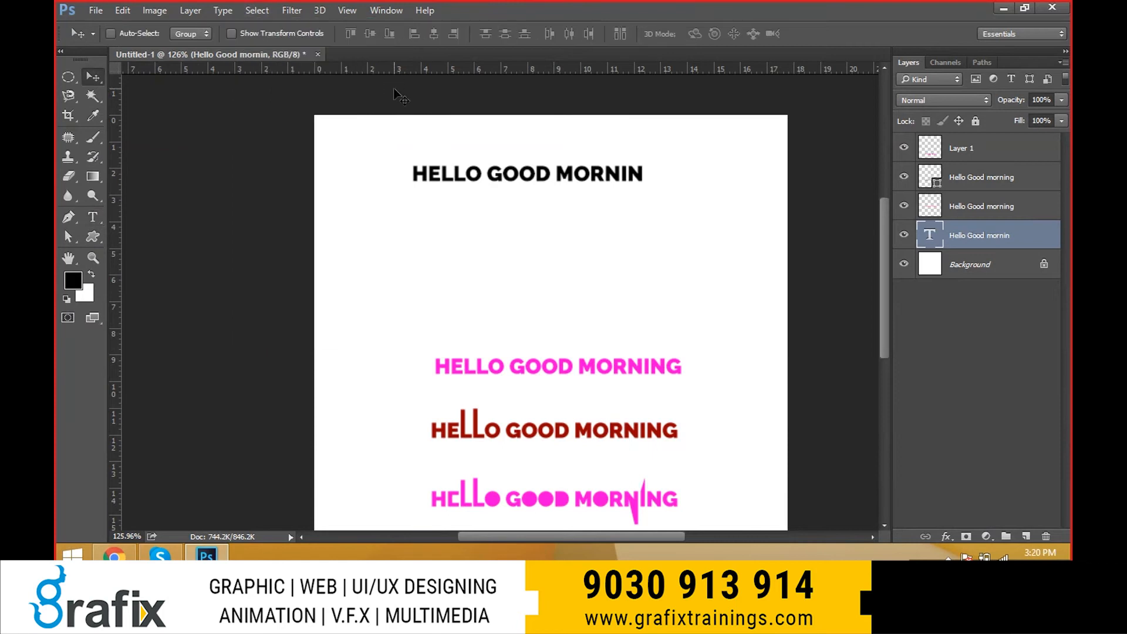
key(ctrl+o)
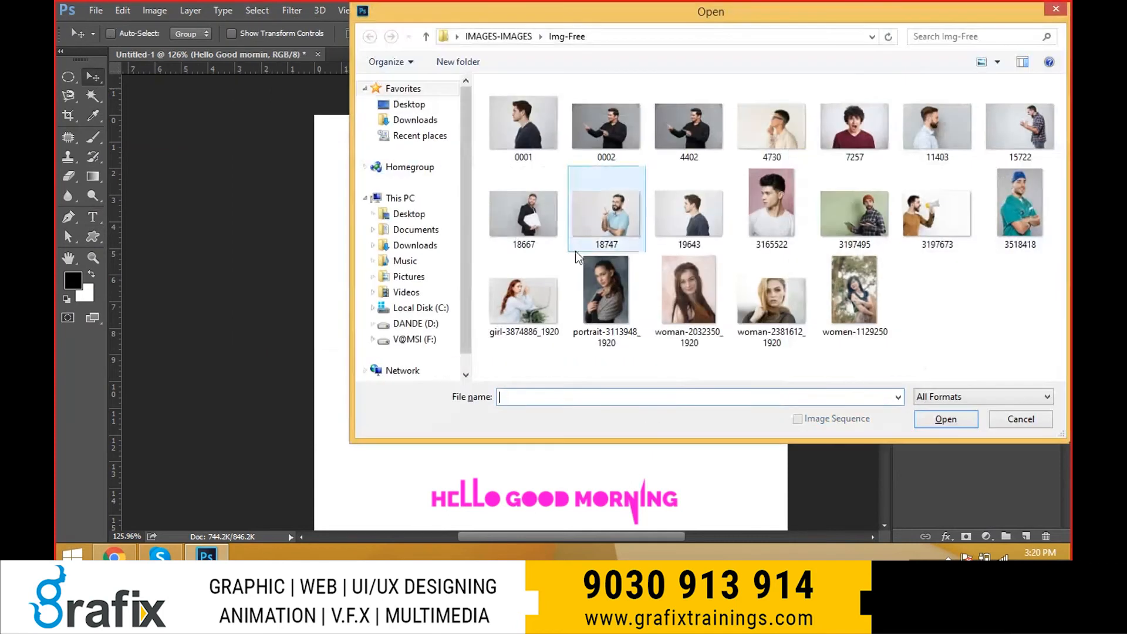
key(alt+Up)
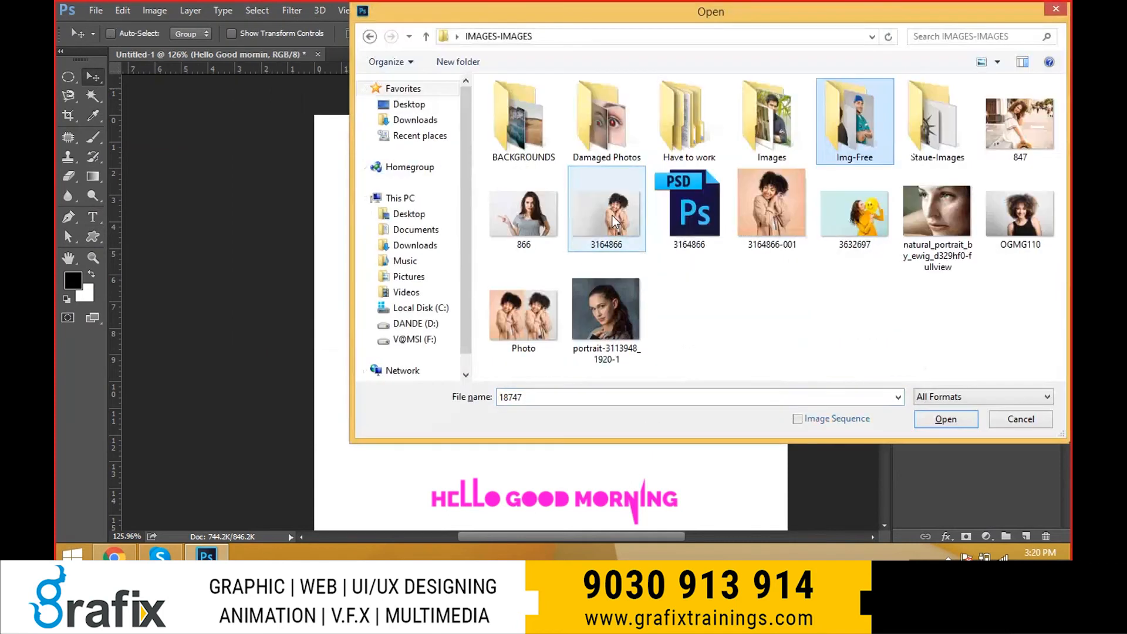
click(740, 306)
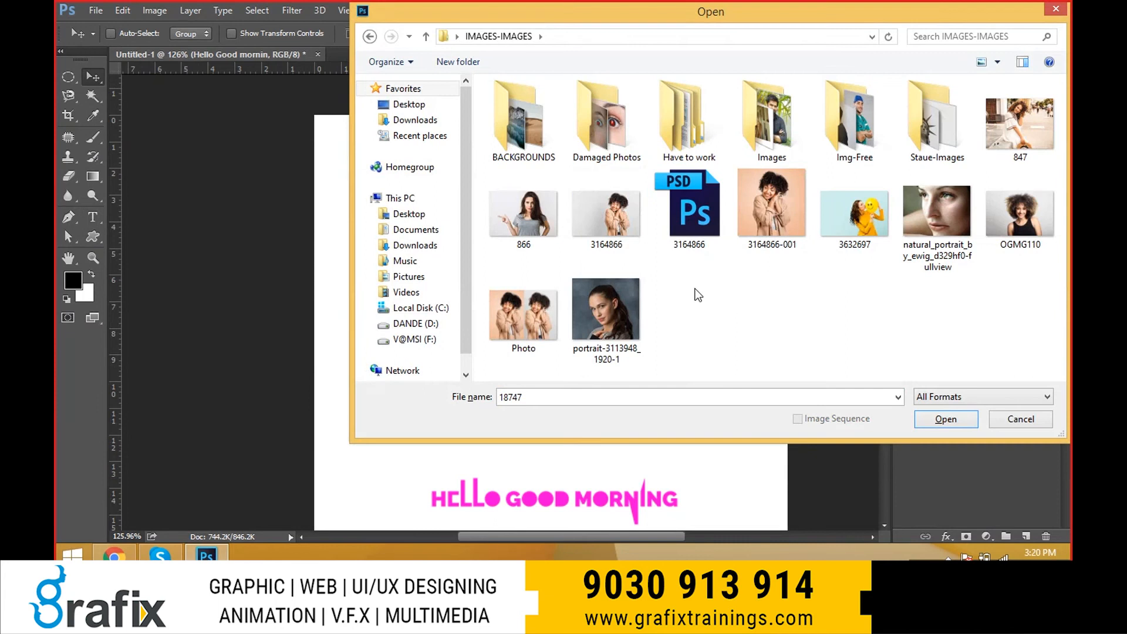
double_click(1019, 126)
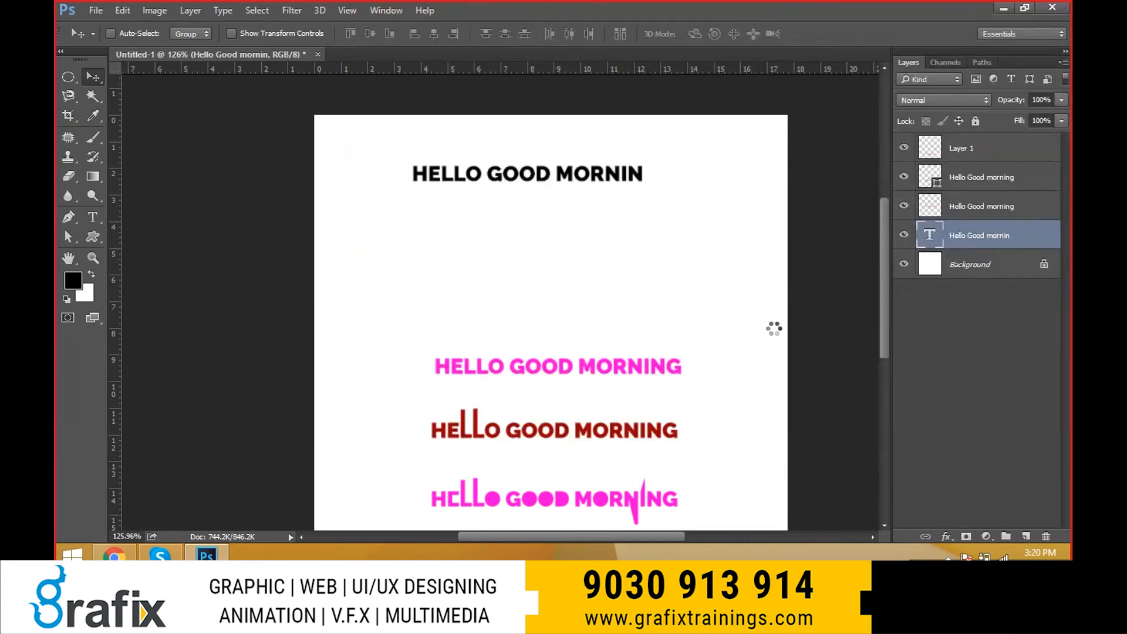
Open the nature-3151869 and panorama-1993645_640 images from the BACKGROUNDS folder, then close the panorama image.
key(ctrl+o)
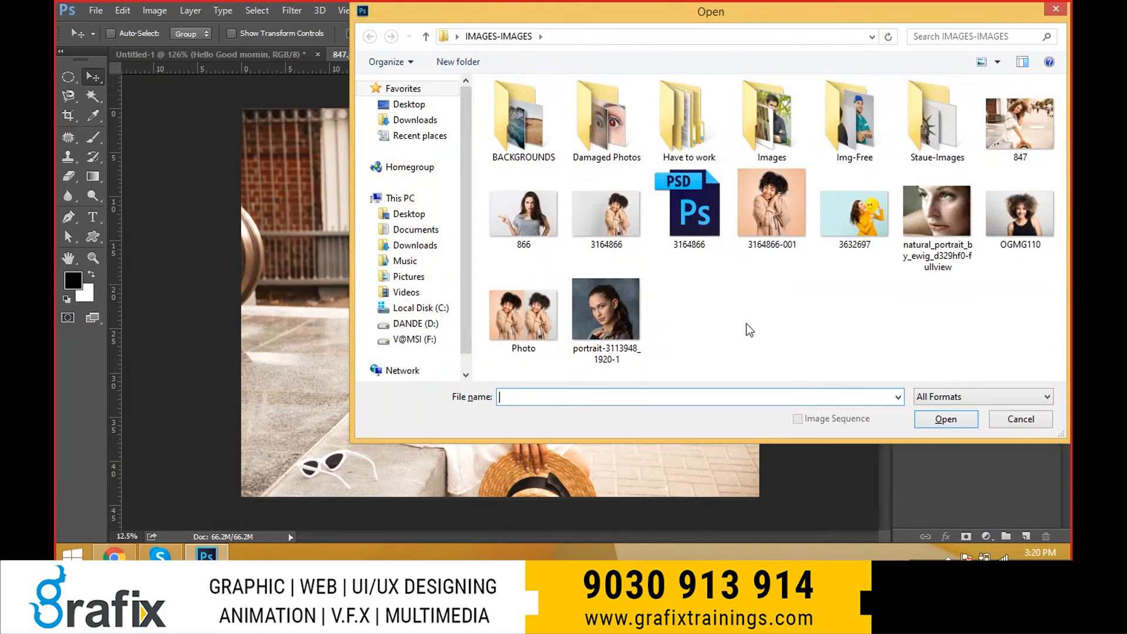
click(548, 133)
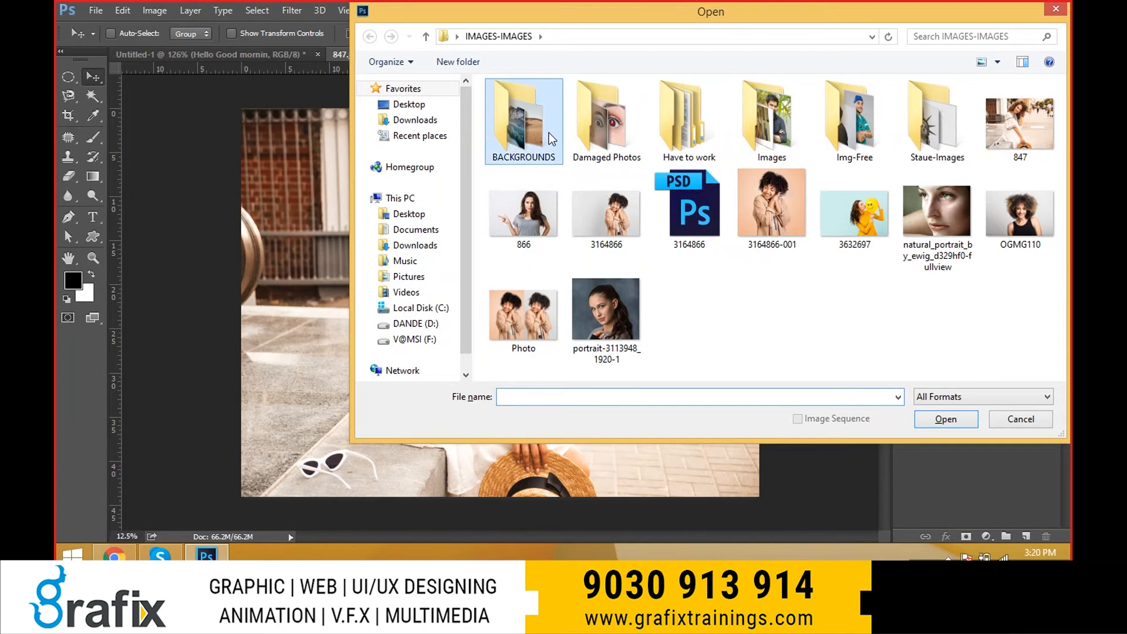
double_click(548, 133)
scroll(787, 214, down, 1)
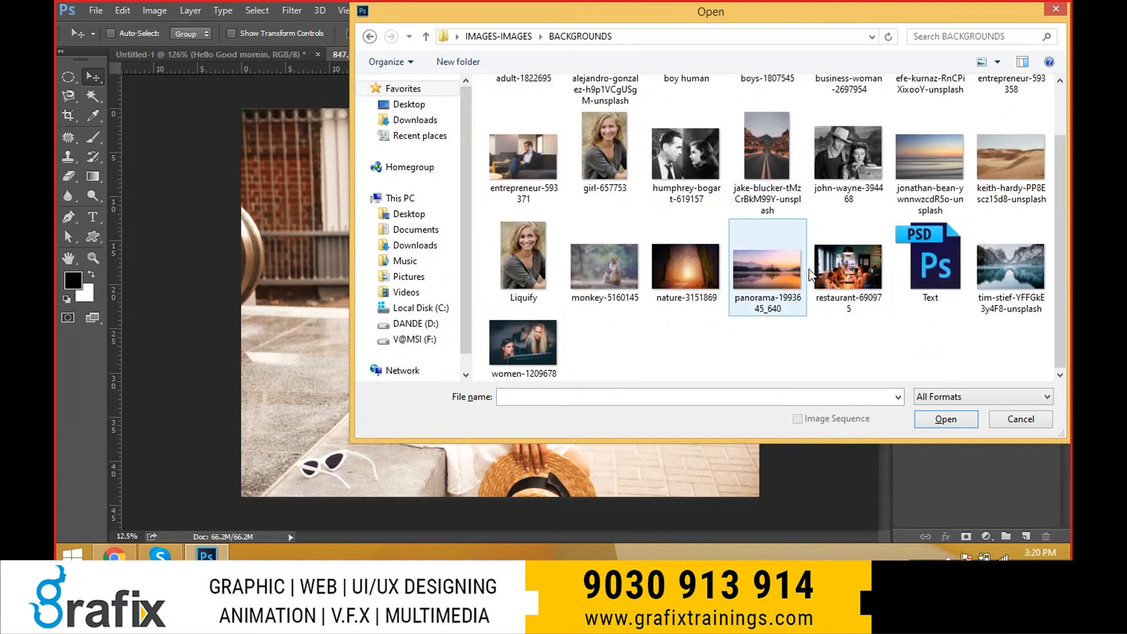
double_click(752, 277)
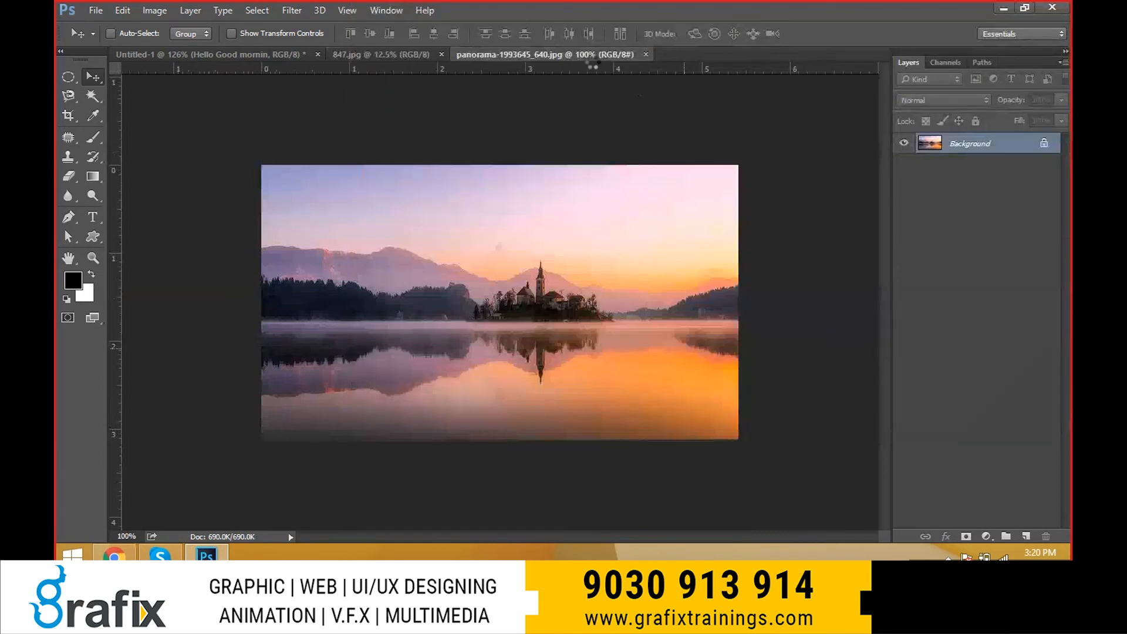
click(600, 54)
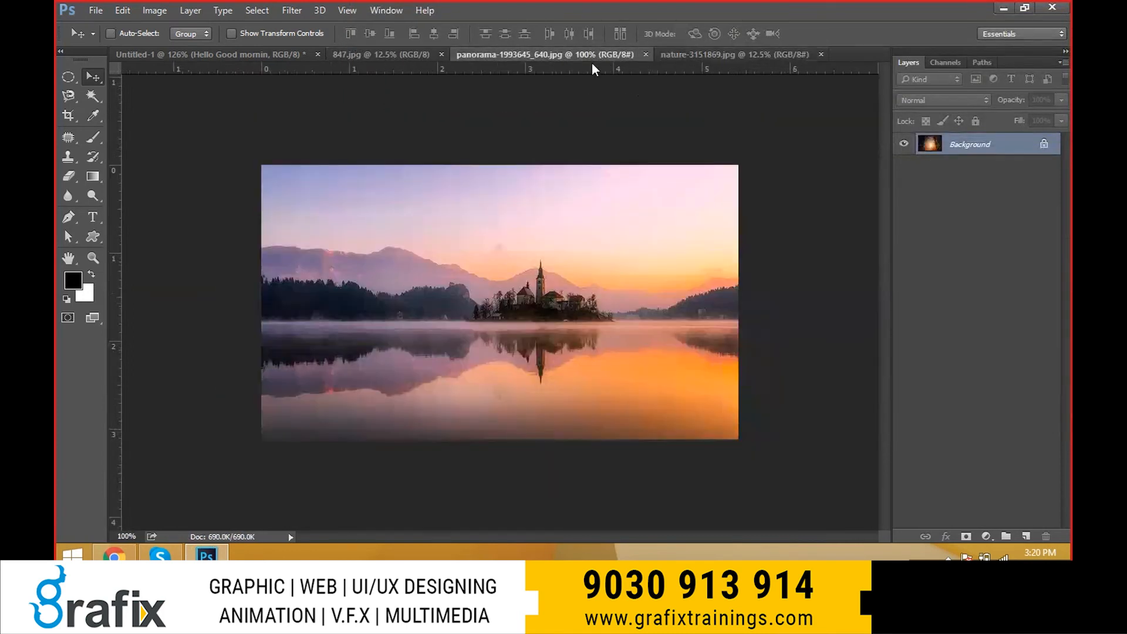
click(646, 54)
Compare the 847.jpg and nature-3151869.jpg documents, then select the entire canvas of 847.jpg.
click(402, 55)
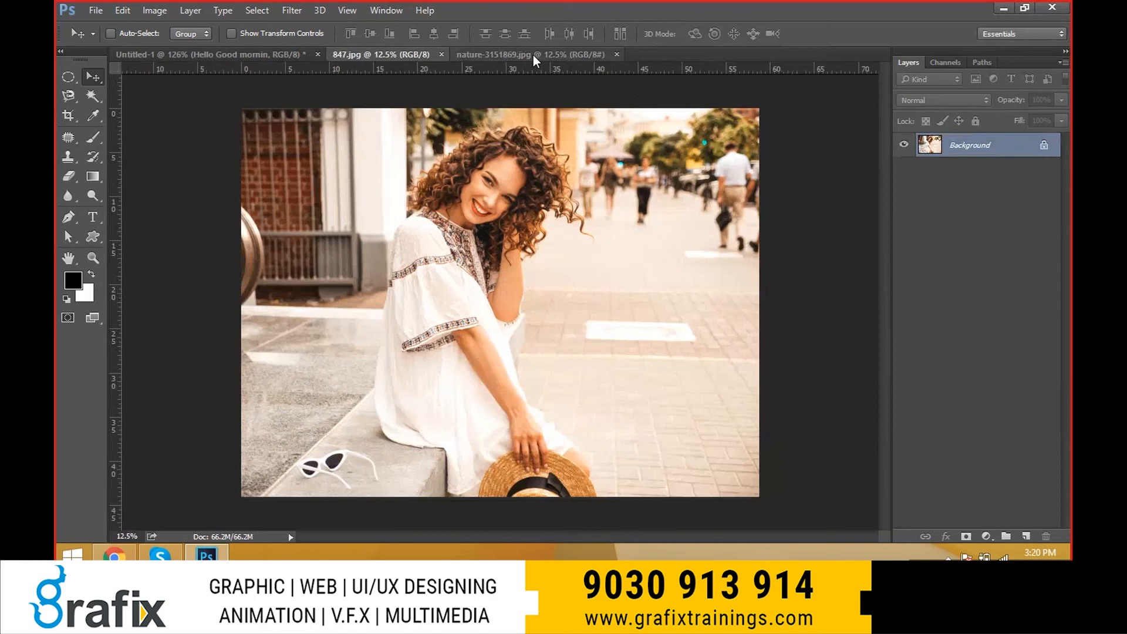
click(533, 56)
click(379, 54)
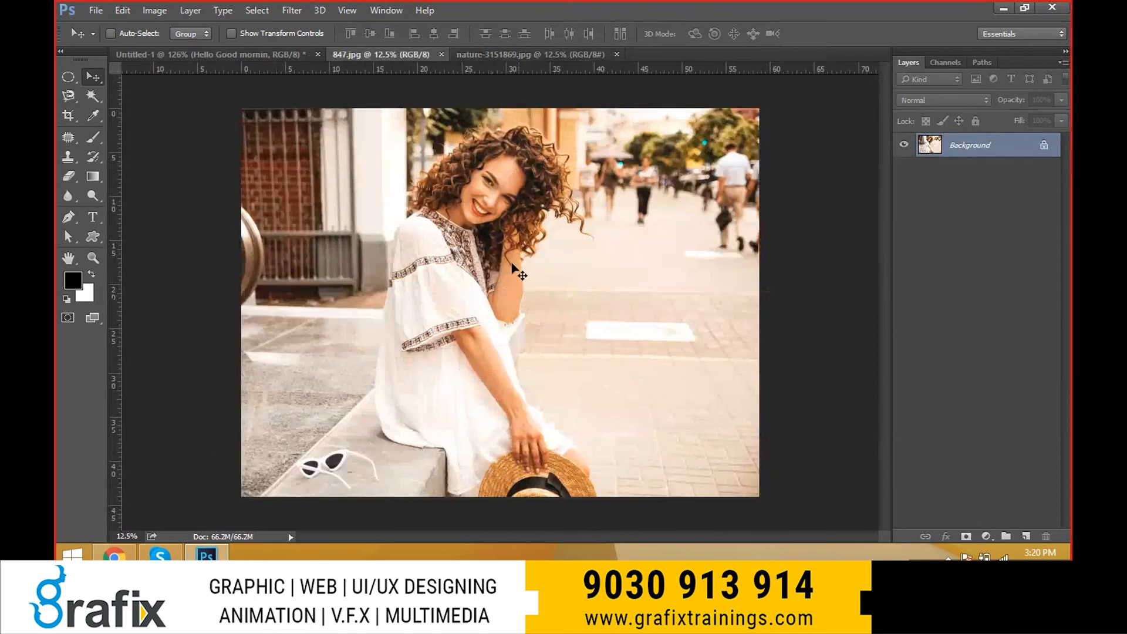
click(502, 52)
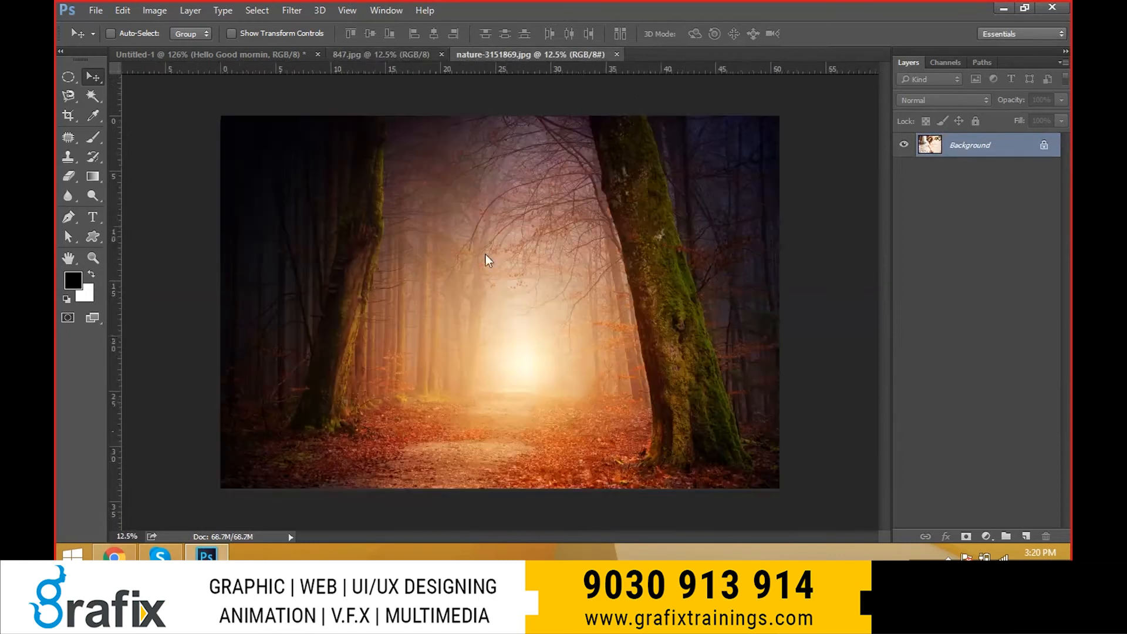
click(379, 53)
key(ctrl+a)
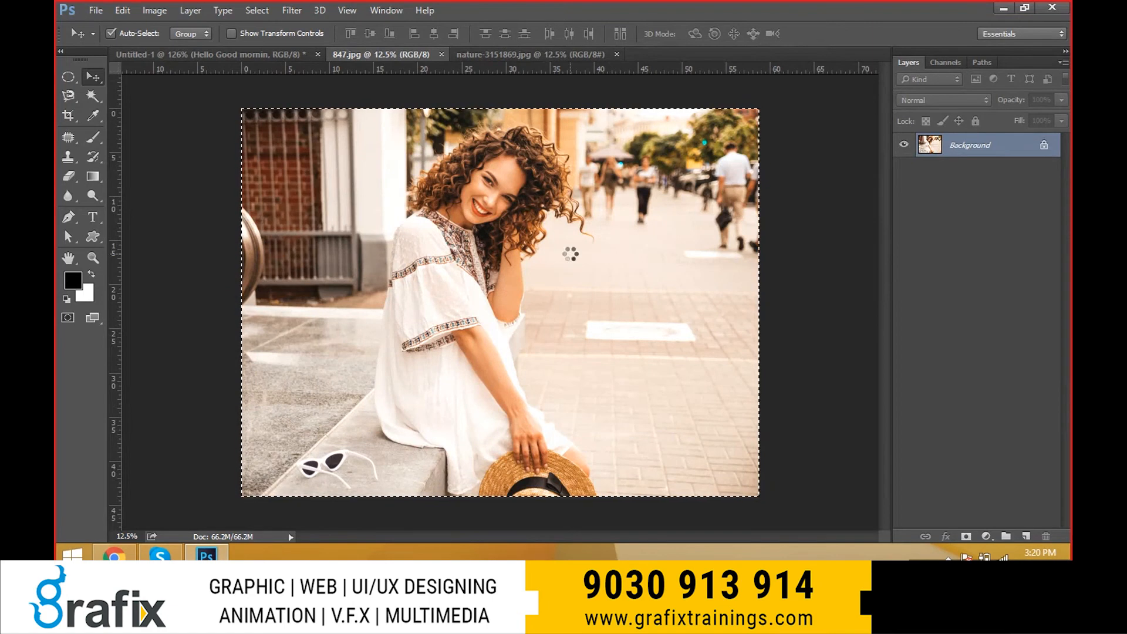
click(257, 11)
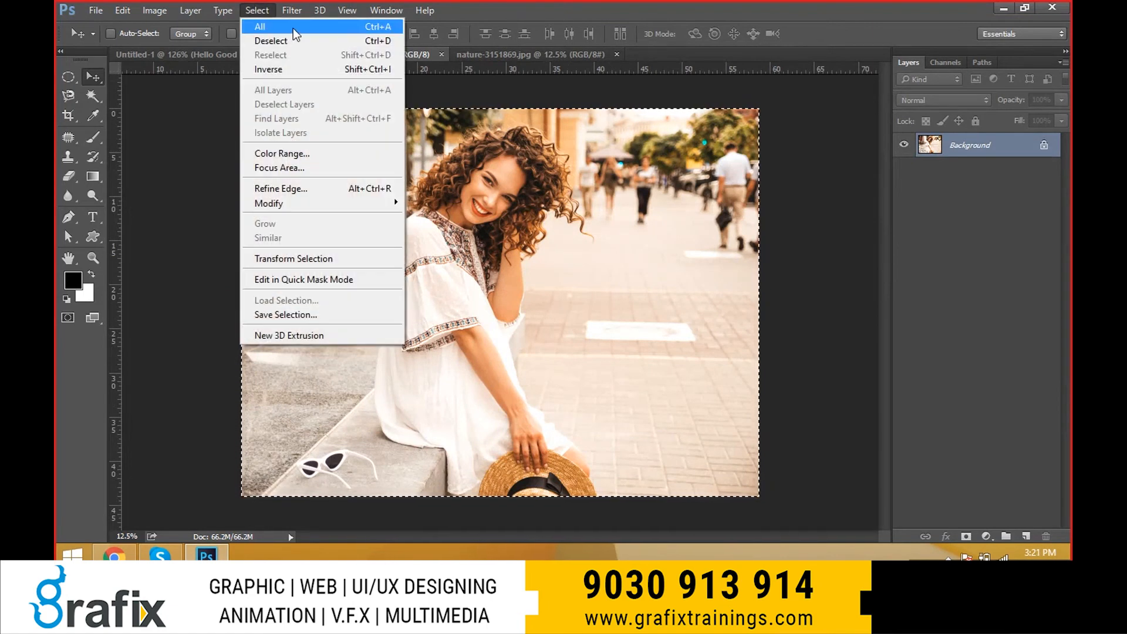
click(809, 248)
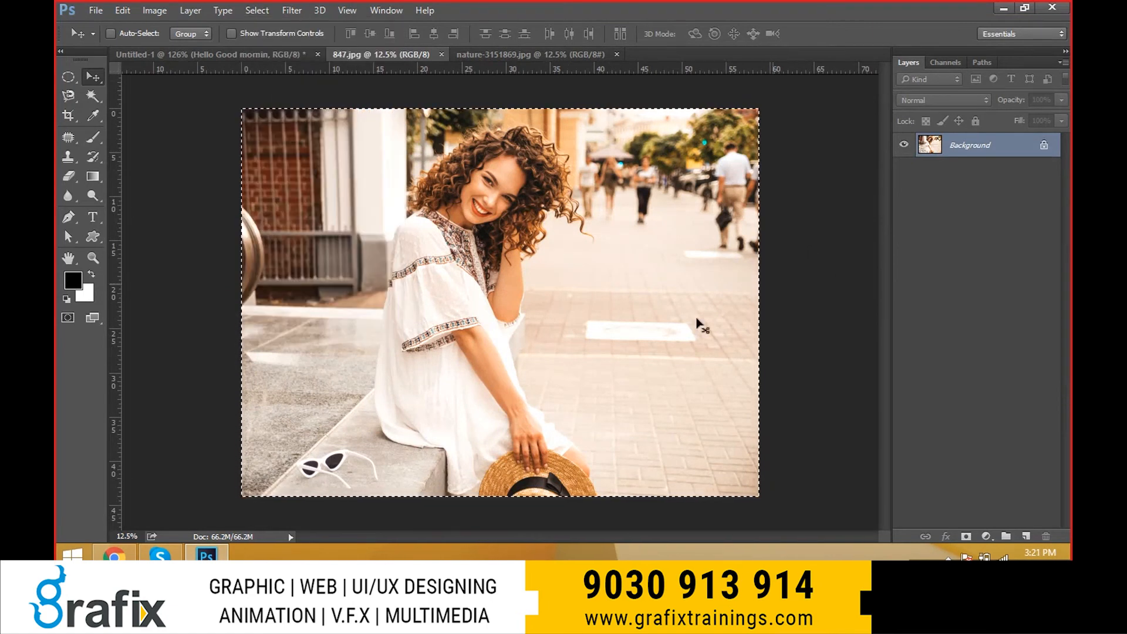
Move a copy of the selected photo into nature-3151869.jpg and scale it proportionally about its centre to about 77.6%.
drag(579, 58, 579, 58)
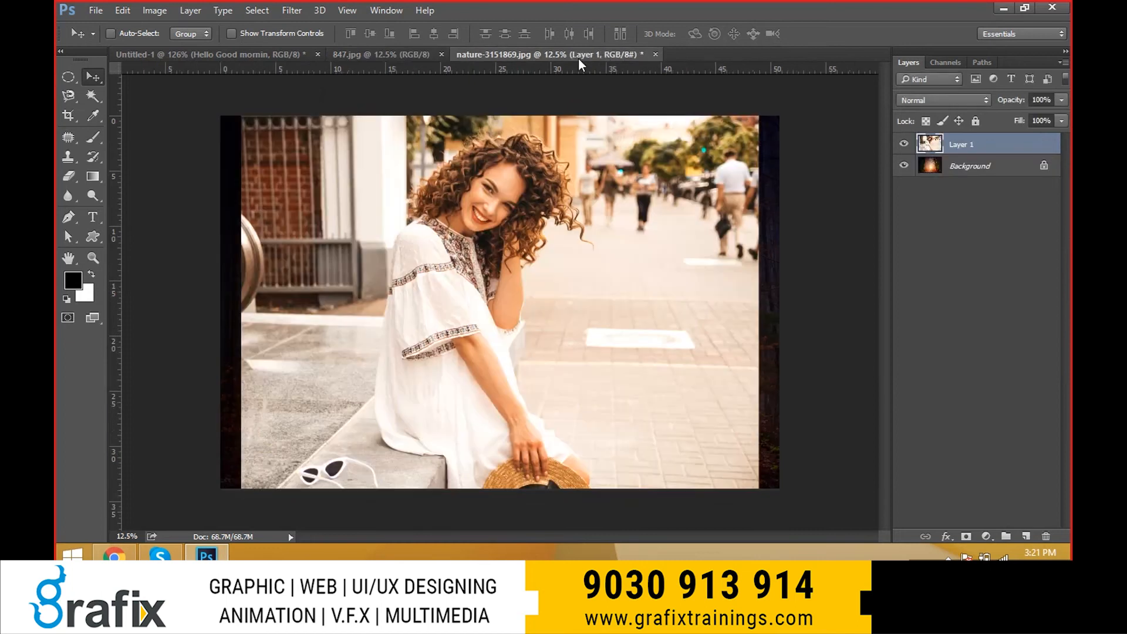
key(ctrl+t)
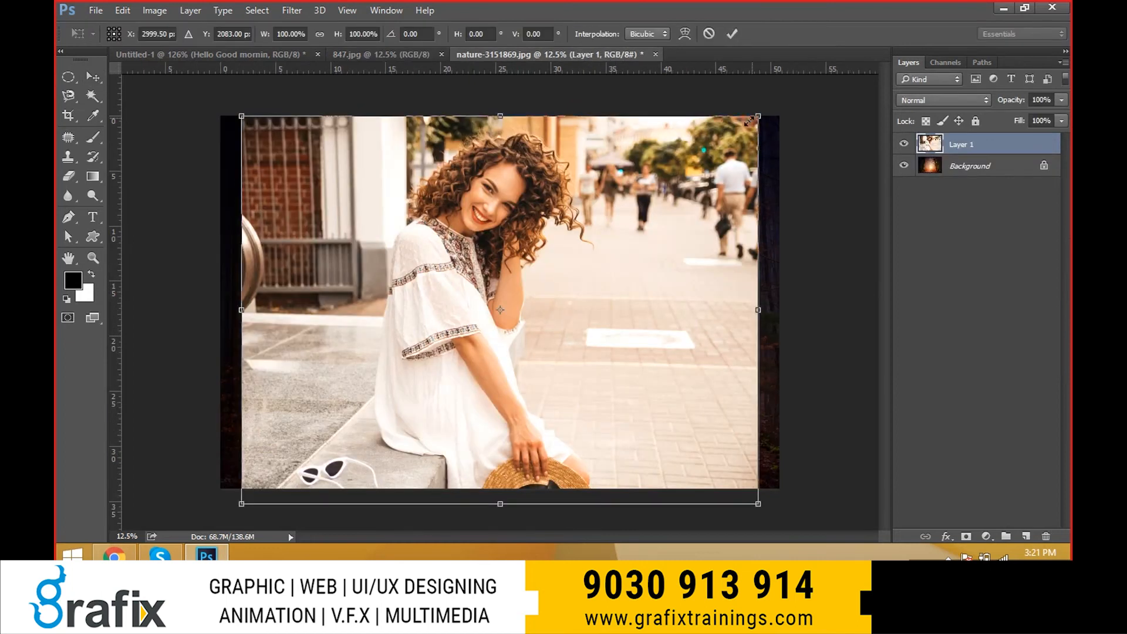
drag(748, 120, 699, 159)
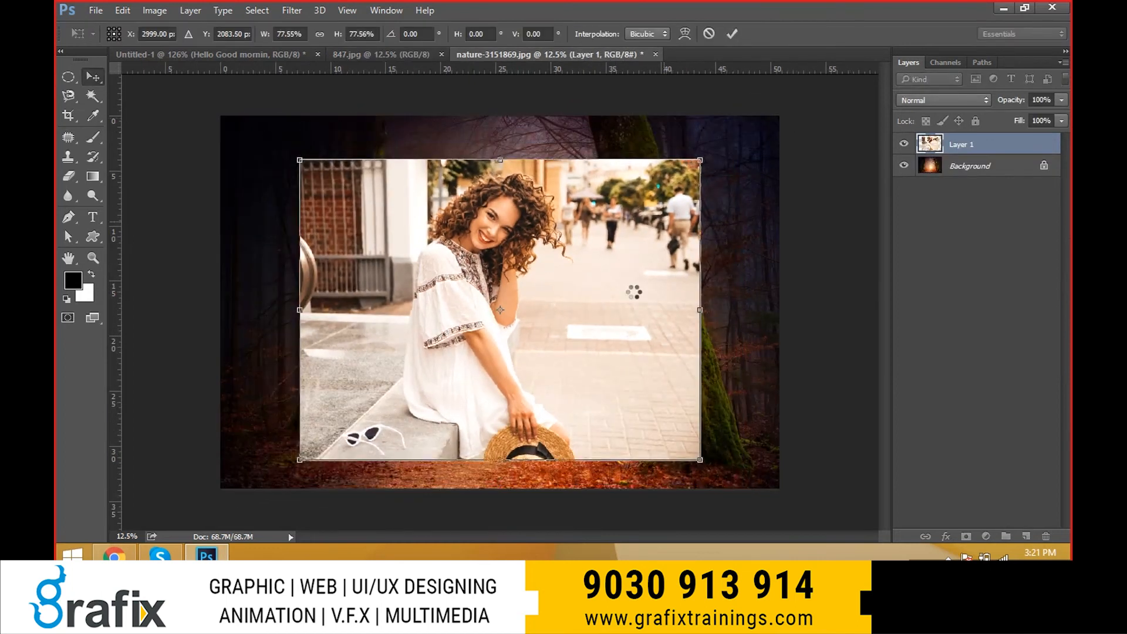
Copy the fully selected 847.jpg photo, paste it into nature-3151869.jpg as another layer, and return to 847.jpg.
click(407, 54)
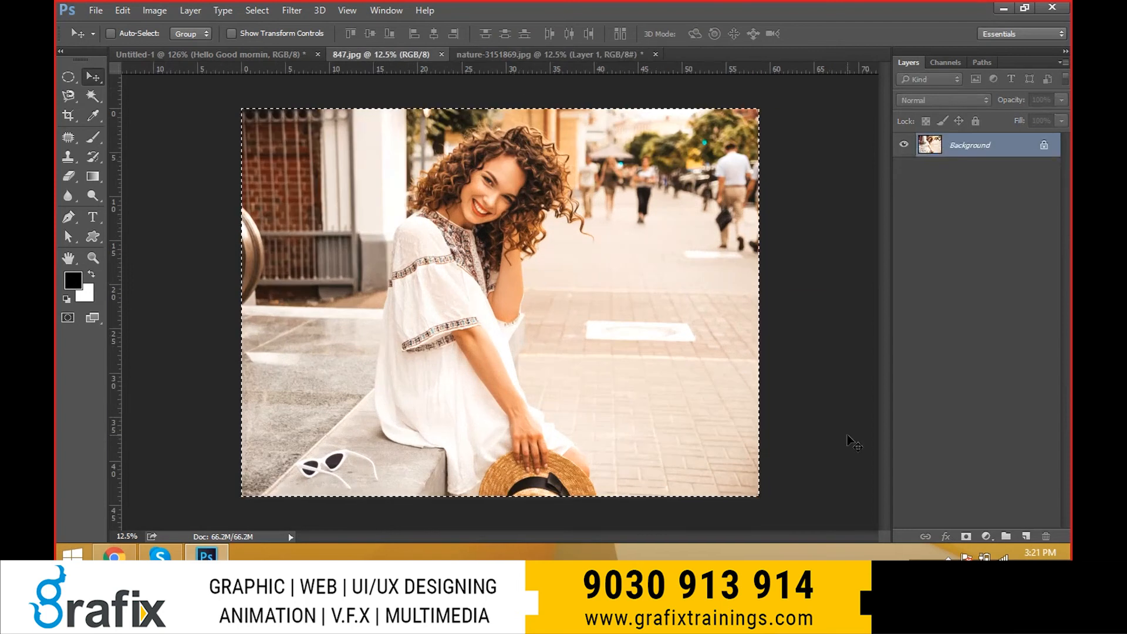
click(553, 59)
click(385, 57)
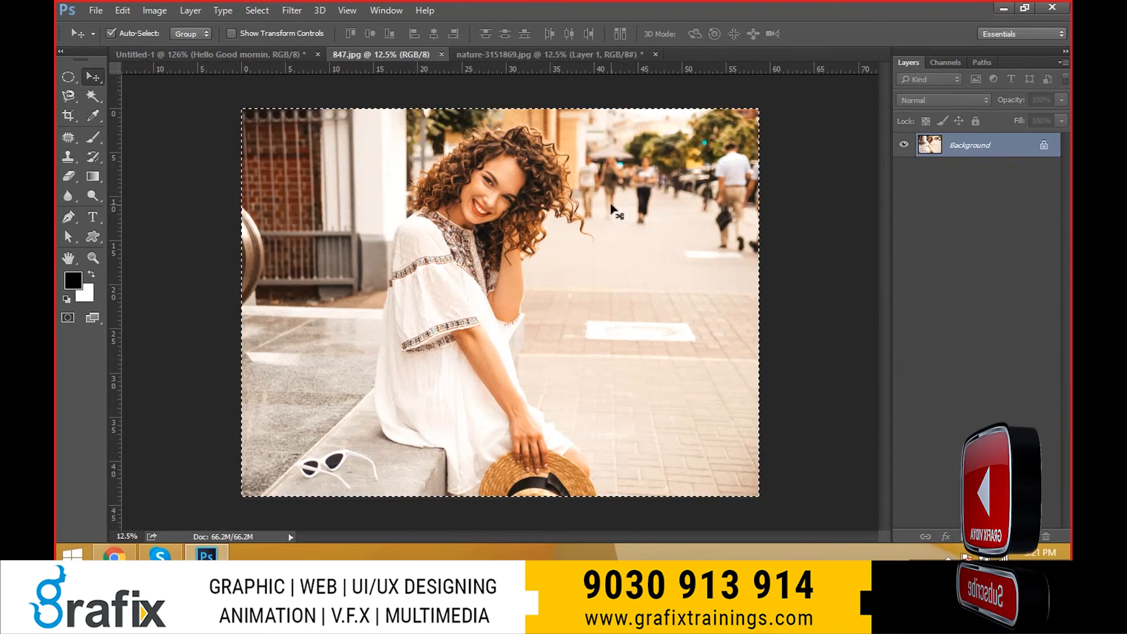
key(ctrl+c)
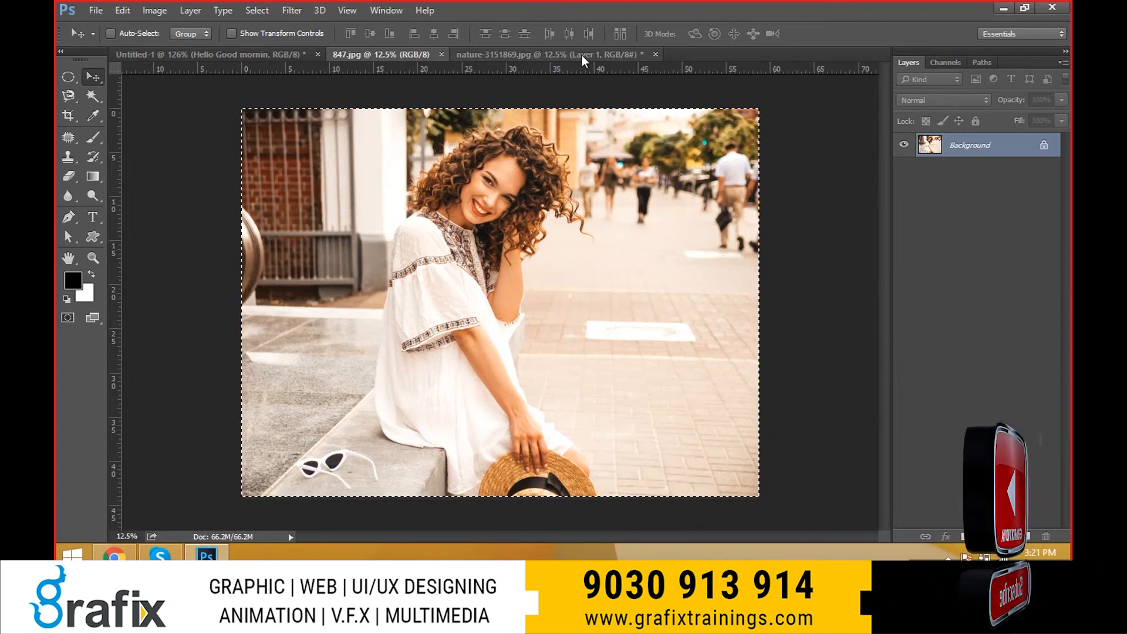
click(581, 54)
key(ctrl+v)
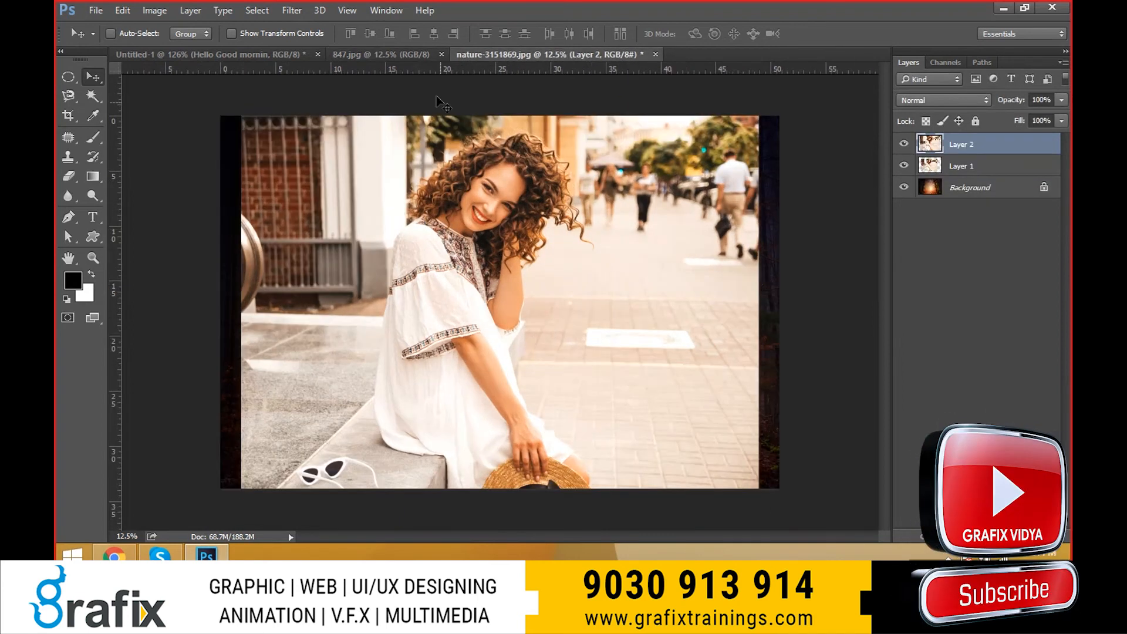
click(400, 58)
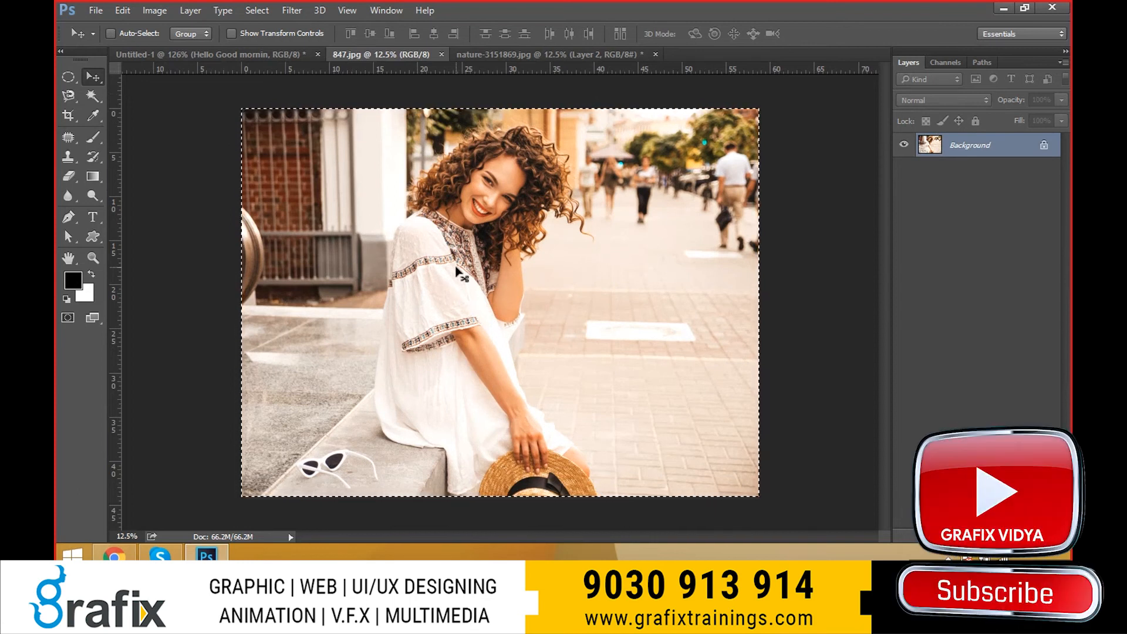
Switch to Chrome and close its WhatsApp and Yahoo search tabs.
key(alt+Tab)
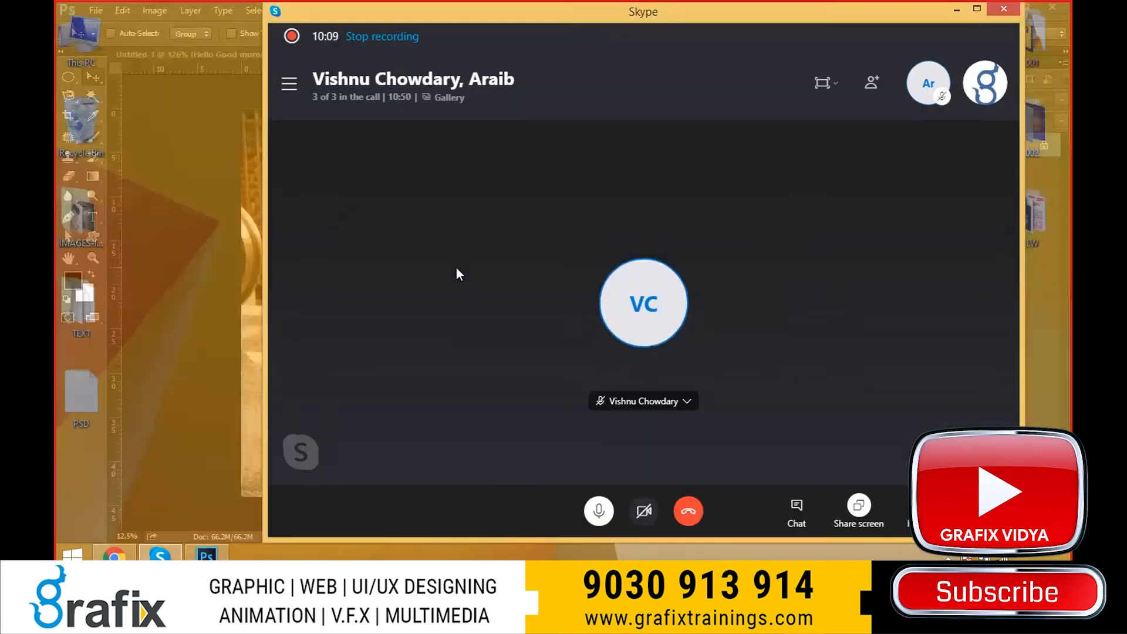
key(alt+Tab)
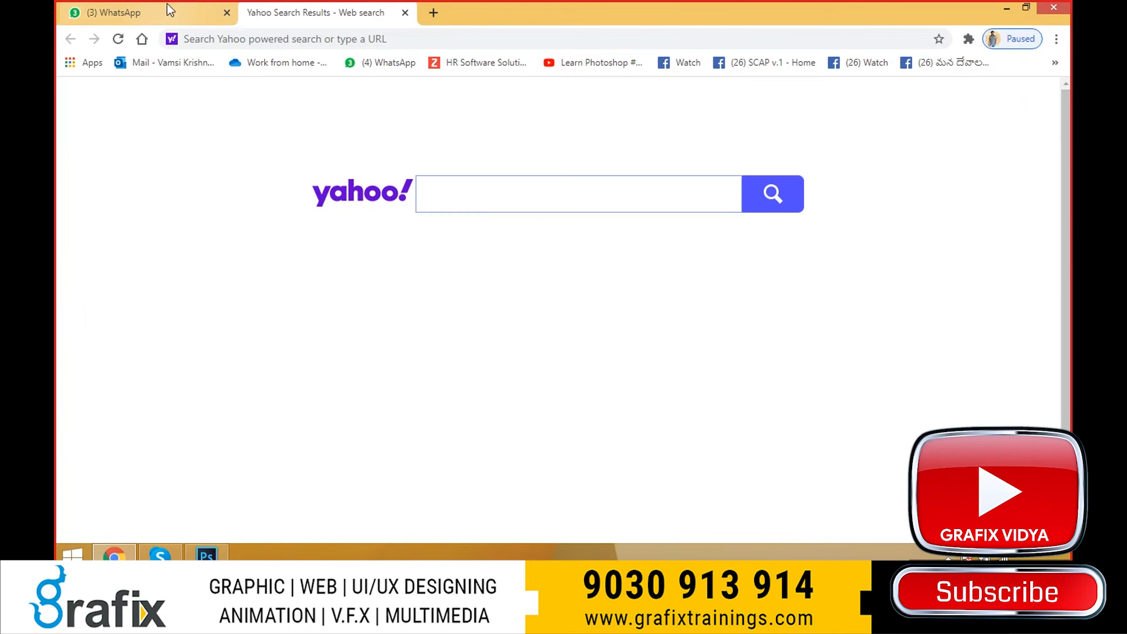
click(160, 3)
key(ctrl+w)
key(ctrl+w)
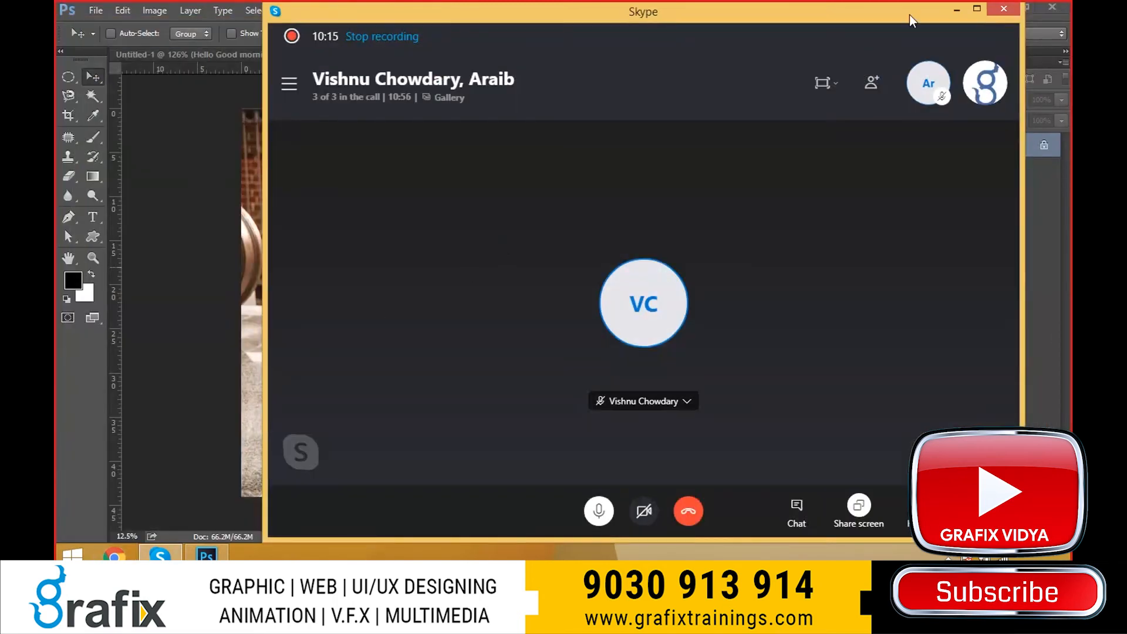
Minimize the Skype call window and return to the 847.jpg document in Photoshop.
click(976, 9)
click(999, 7)
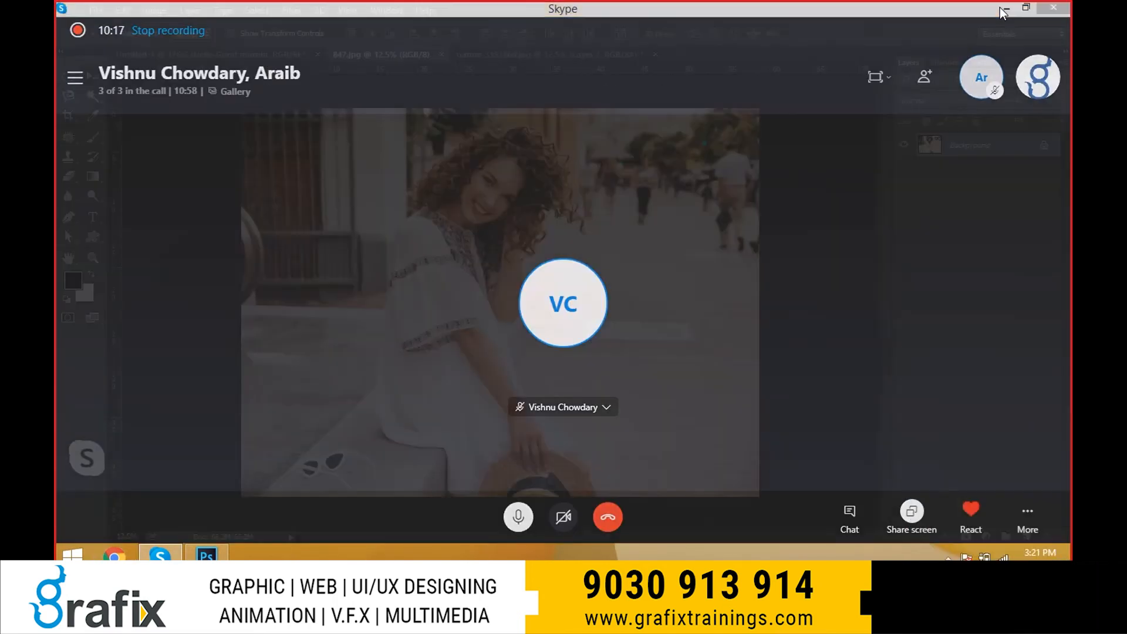
click(230, 55)
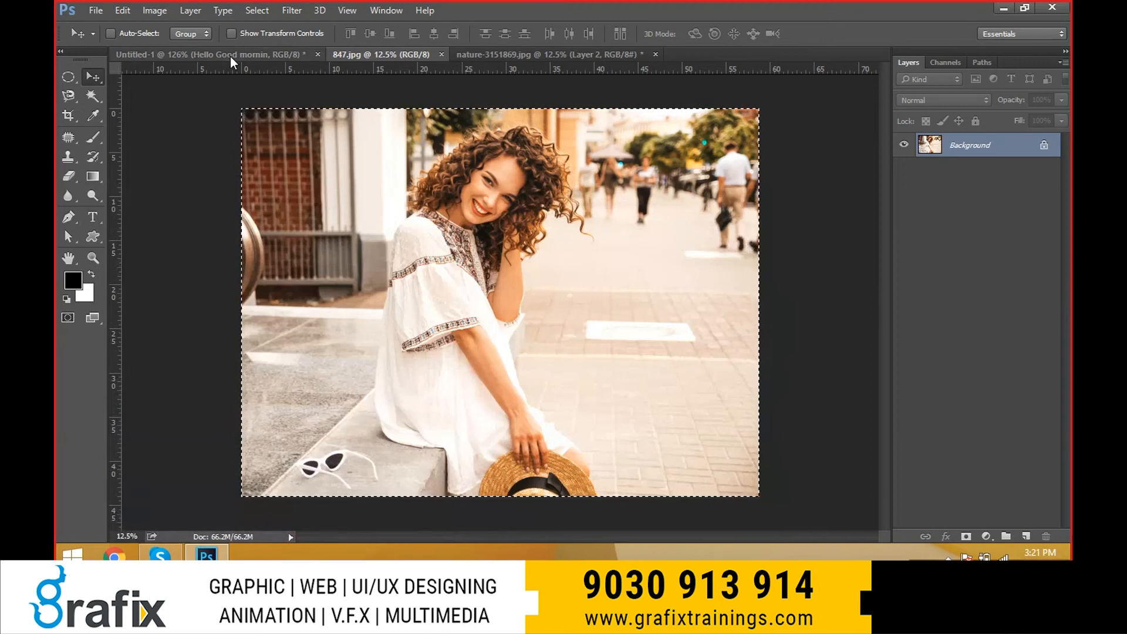
click(385, 54)
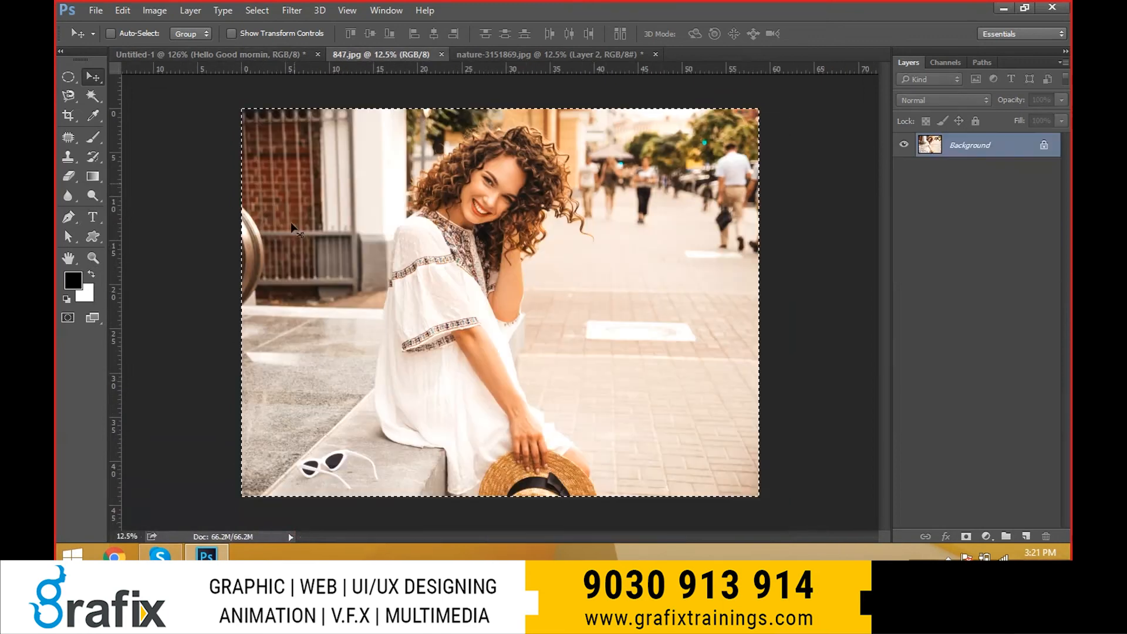
Step back in nature-3151869.jpg to remove the photo layers above the Background, and return to 847.jpg.
drag(257, 138, 571, 64)
key(ctrl+alt+z)
key(ctrl+alt+z)
click(365, 55)
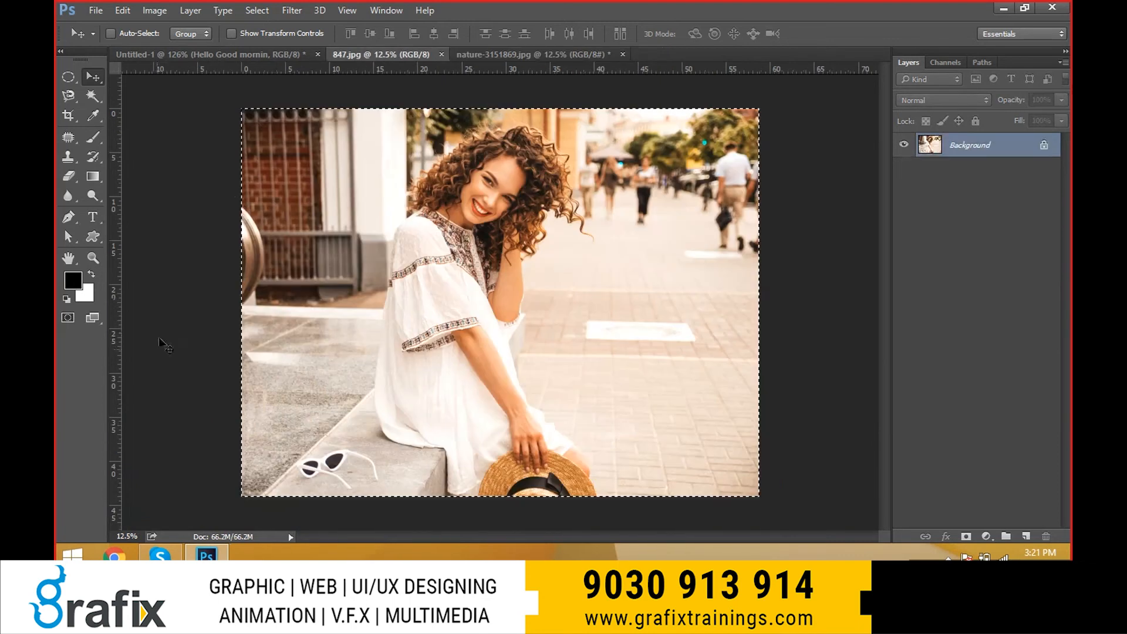
Deselect 847.jpg, select its entire canvas again, and paste a copy of the photo into nature-3151869.jpg.
key(ctrl+d)
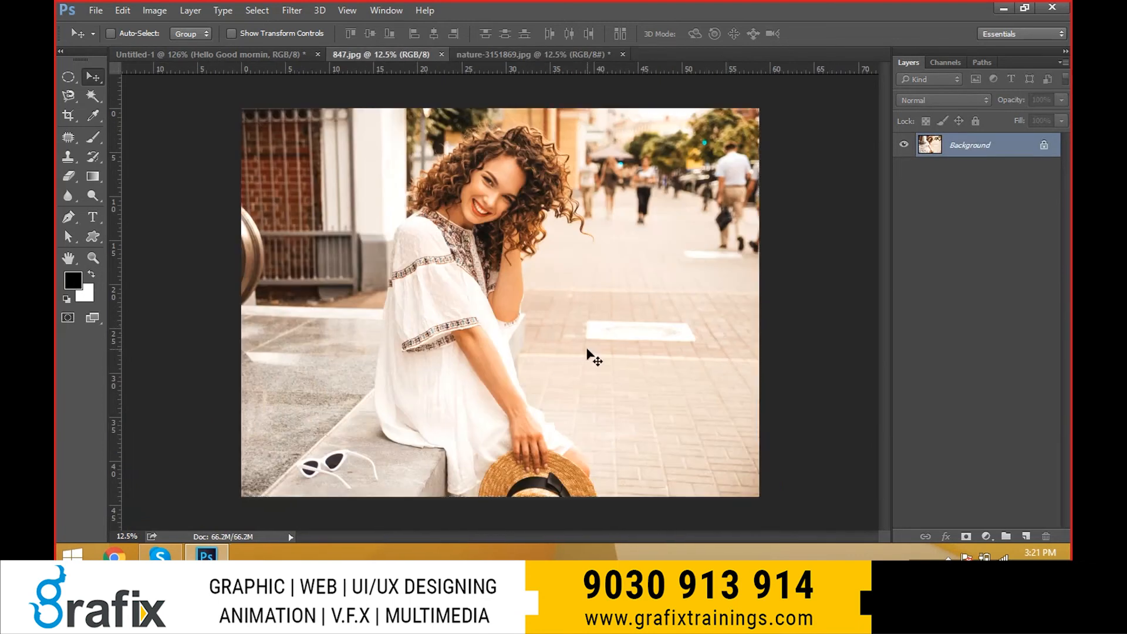
key(ctrl+a)
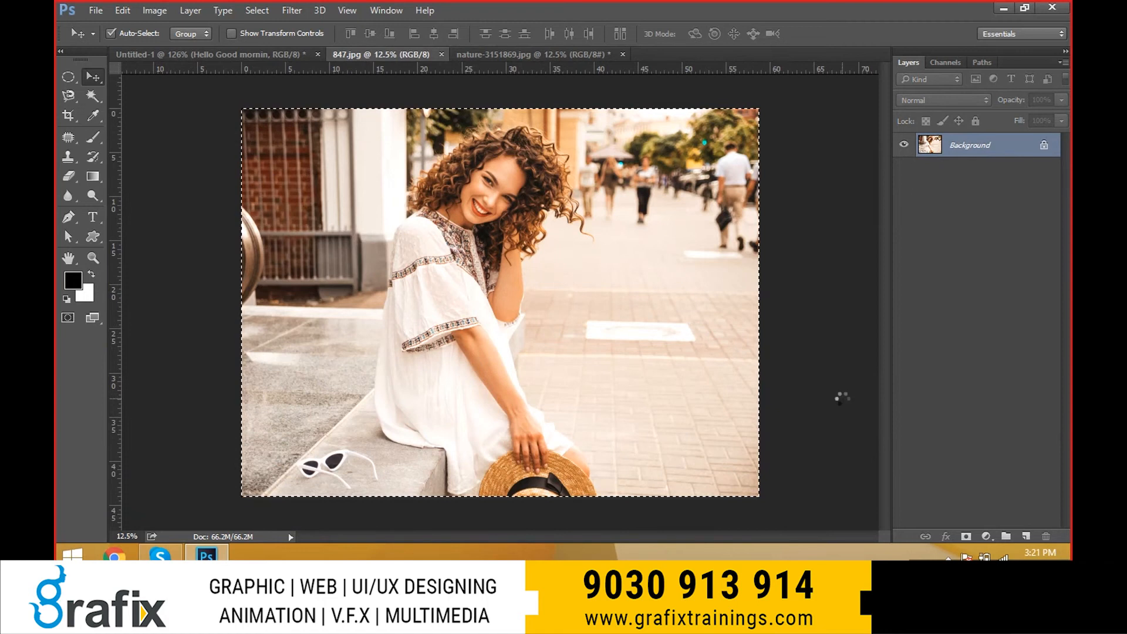
click(540, 56)
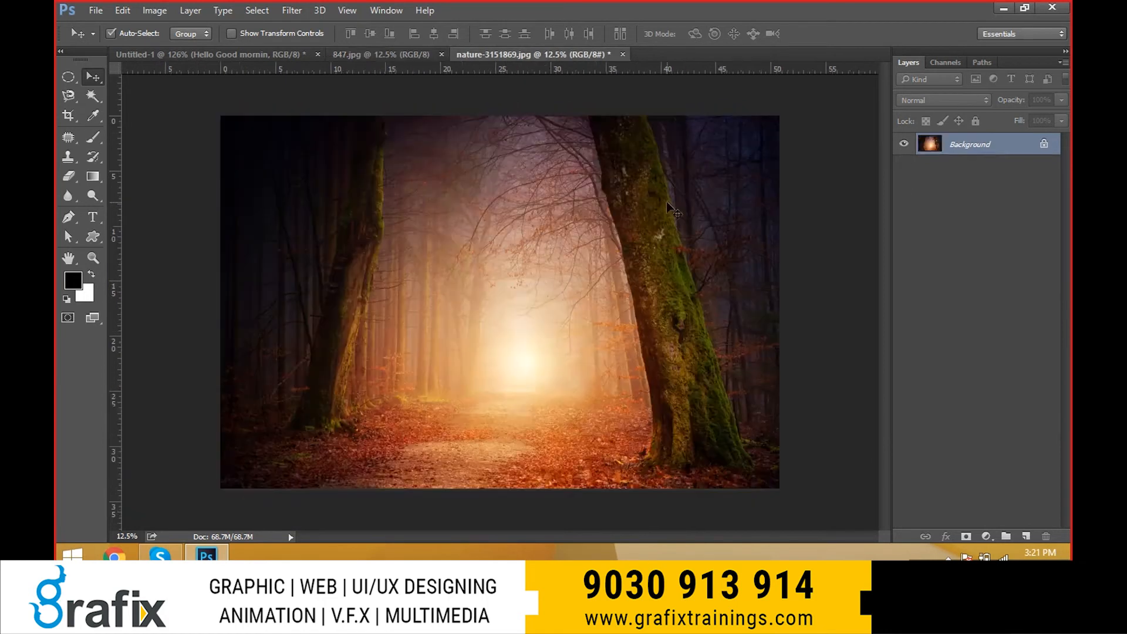
key(ctrl+v)
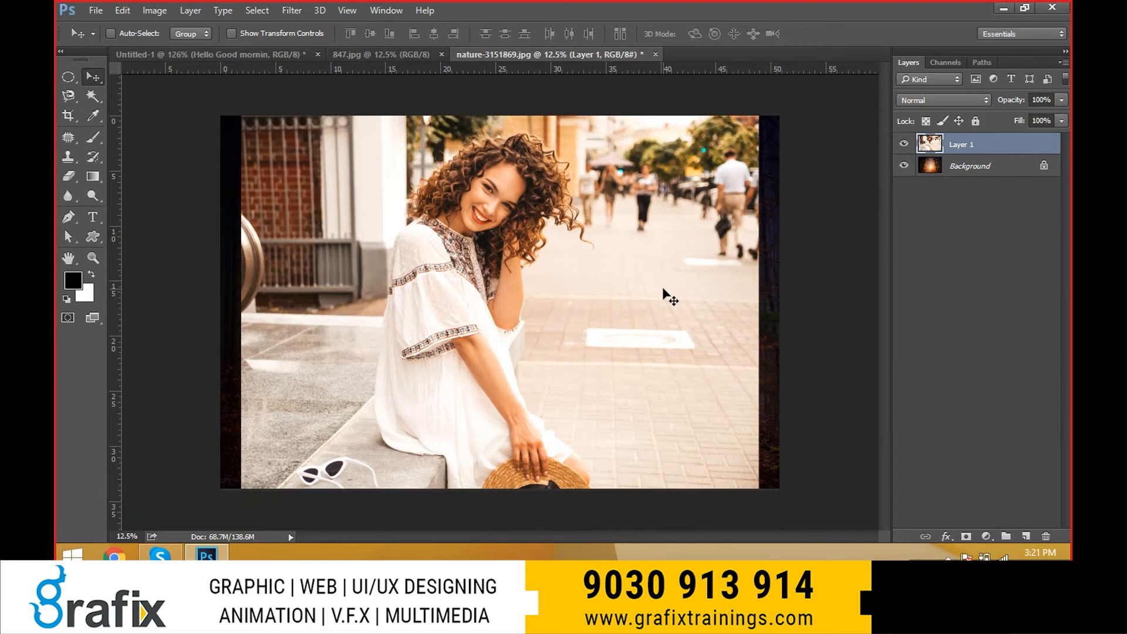
Scale the pasted photo layer proportionally about its centre to about 76.1%.
key(ctrl+t)
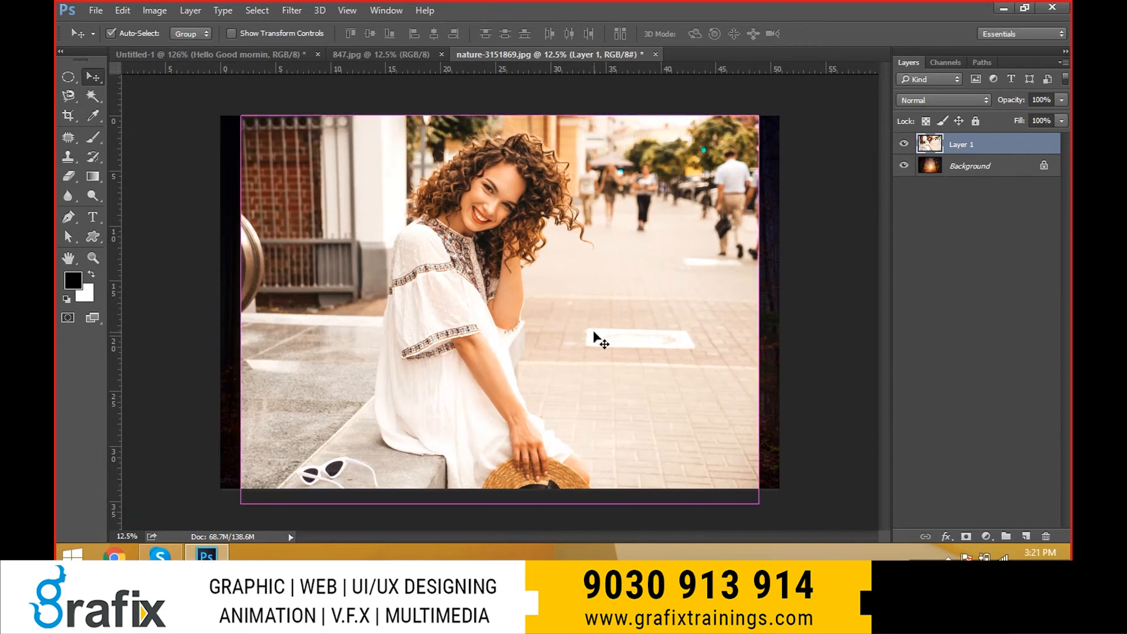
drag(759, 125, 698, 164)
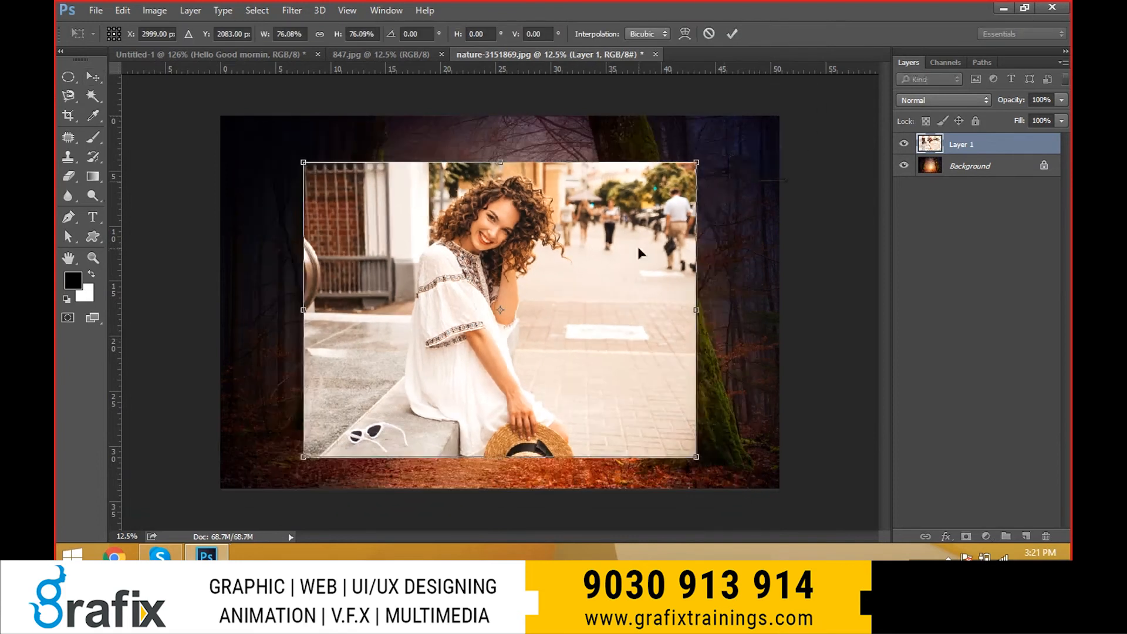
key(Return)
Return to 847.jpg, copy and deselect the photo, then restore the full-canvas selection with the Reselect command.
click(375, 56)
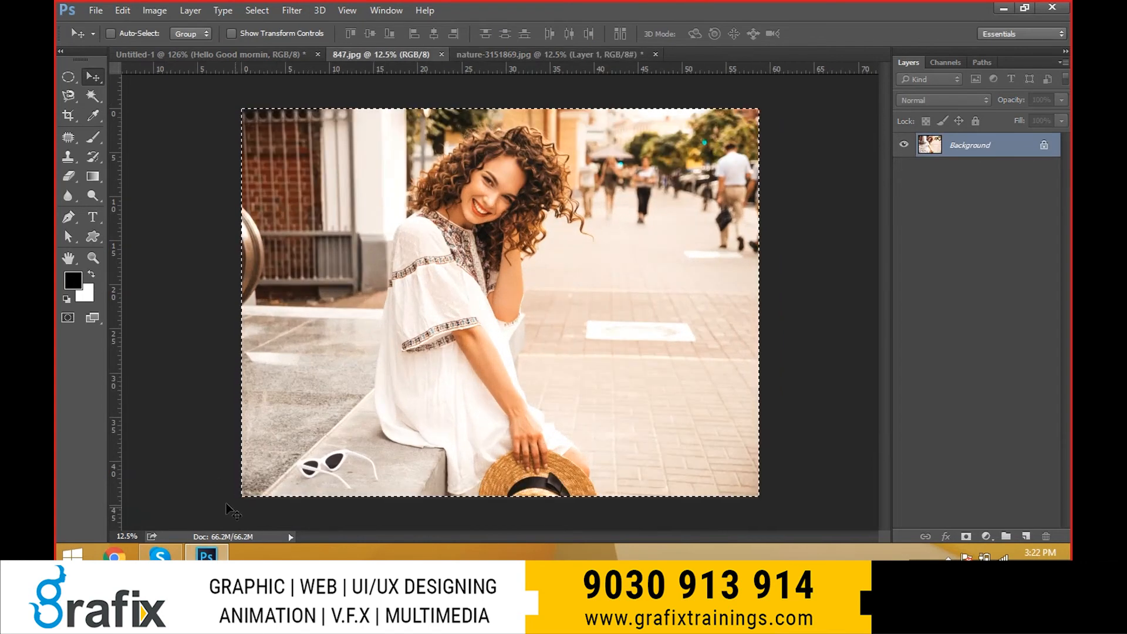
key(ctrl+c)
key(ctrl+d)
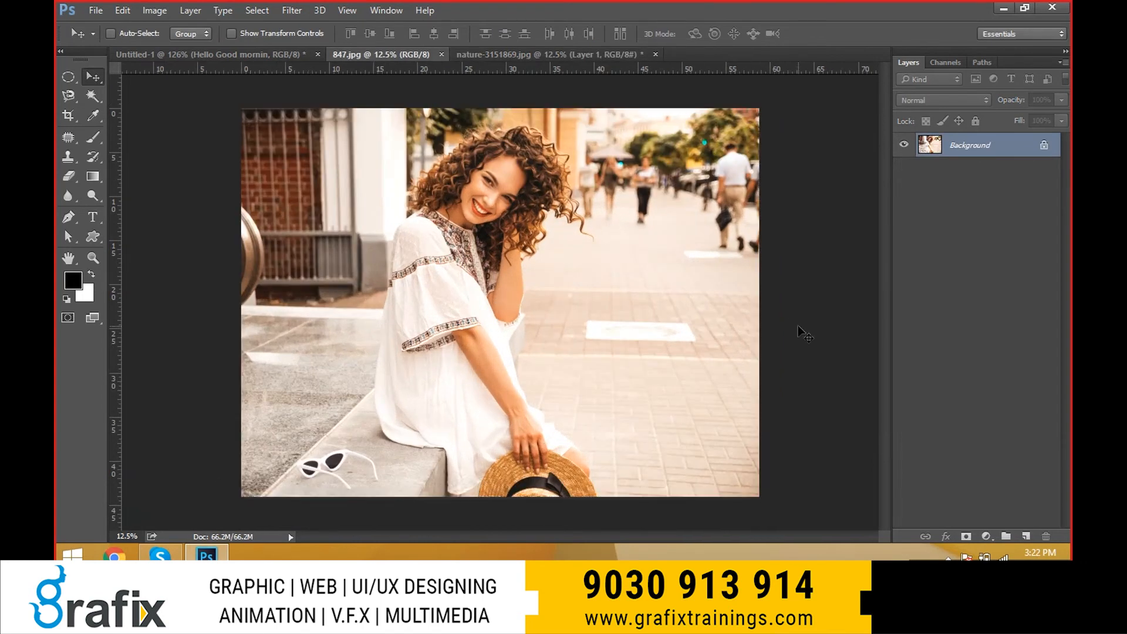
click(257, 10)
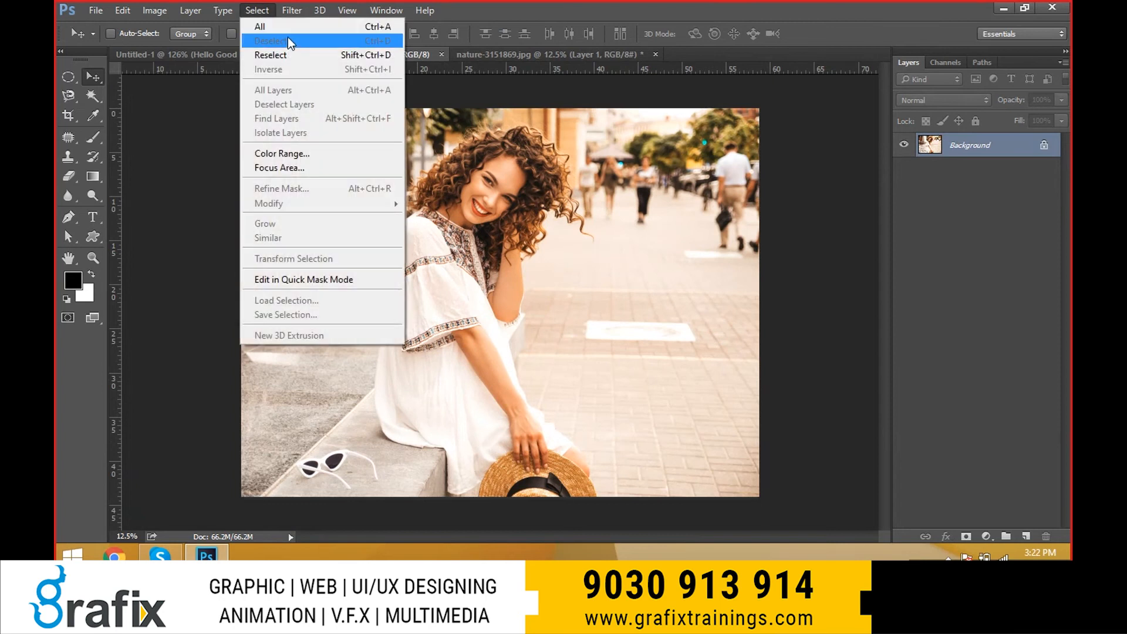
click(354, 60)
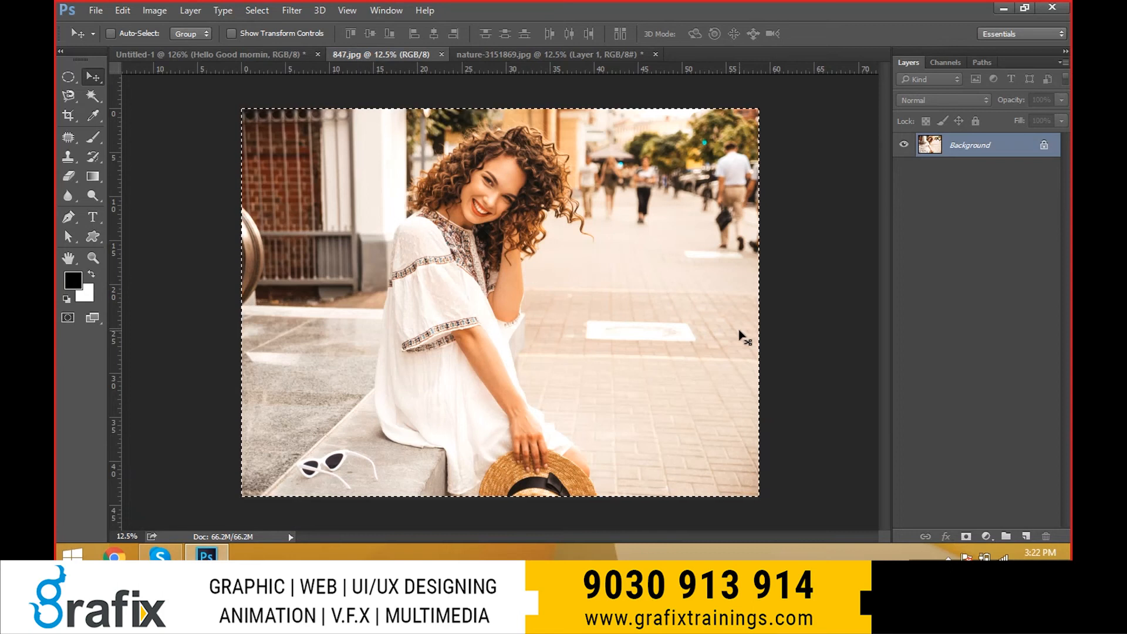
Launch Notepad and write the shortcut note "Ctrl+A = Select All".
key(super+r)
text(noepa)
key(BackSpace)
key(BackSpace)
key(BackSpace)
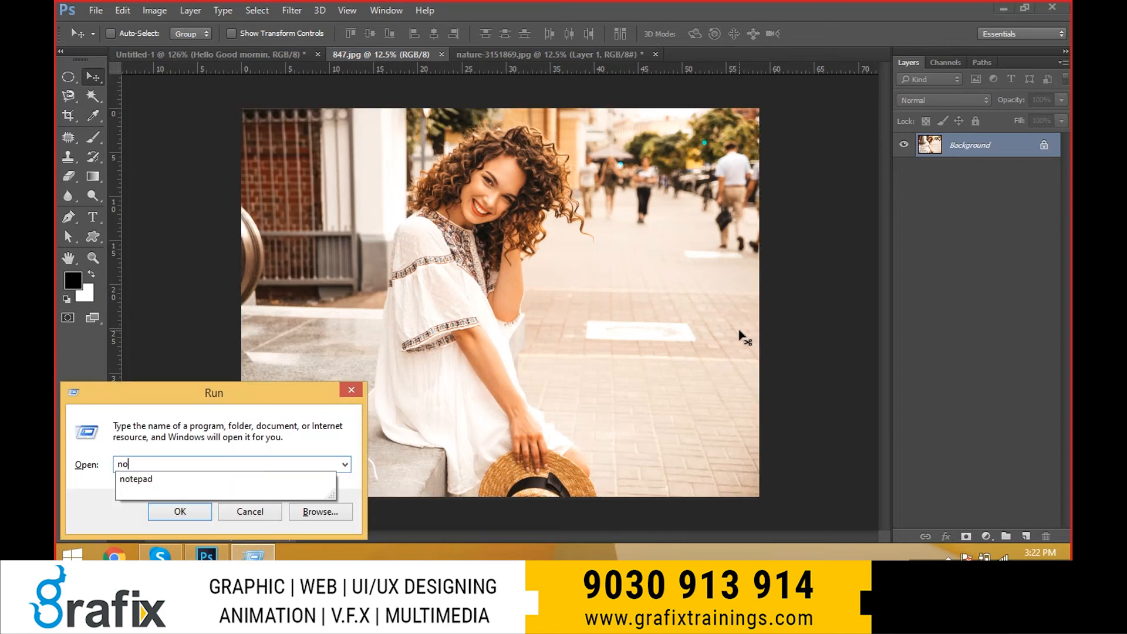
text(tepad)
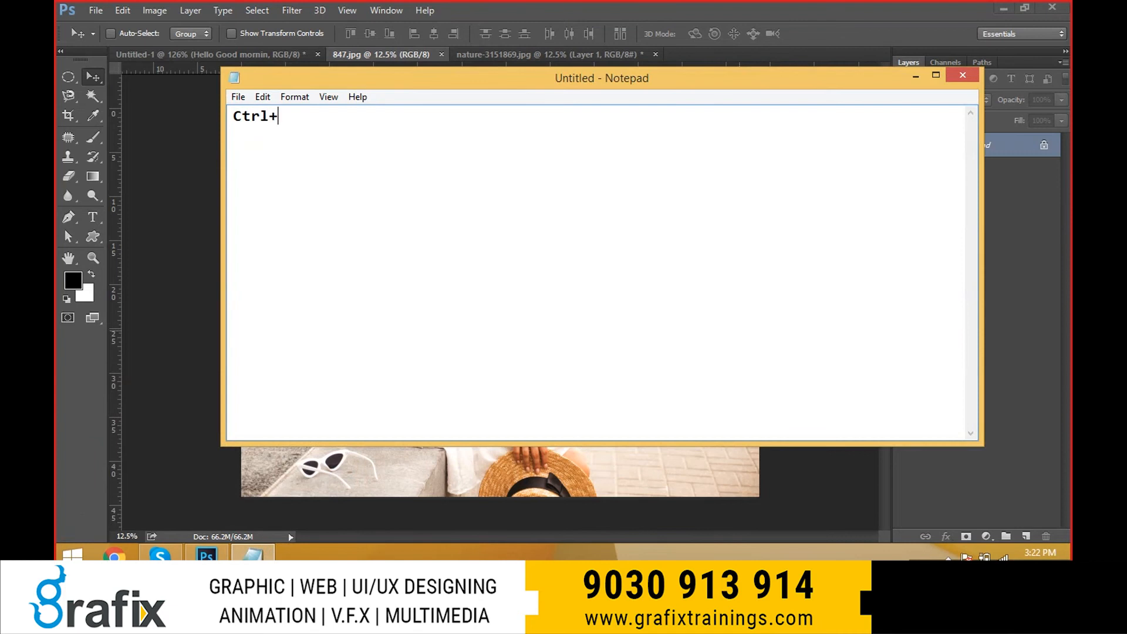
text(lect All)
Duplicate the "Ctrl+A = Select All" note onto a second line.
key(ctrl+a)
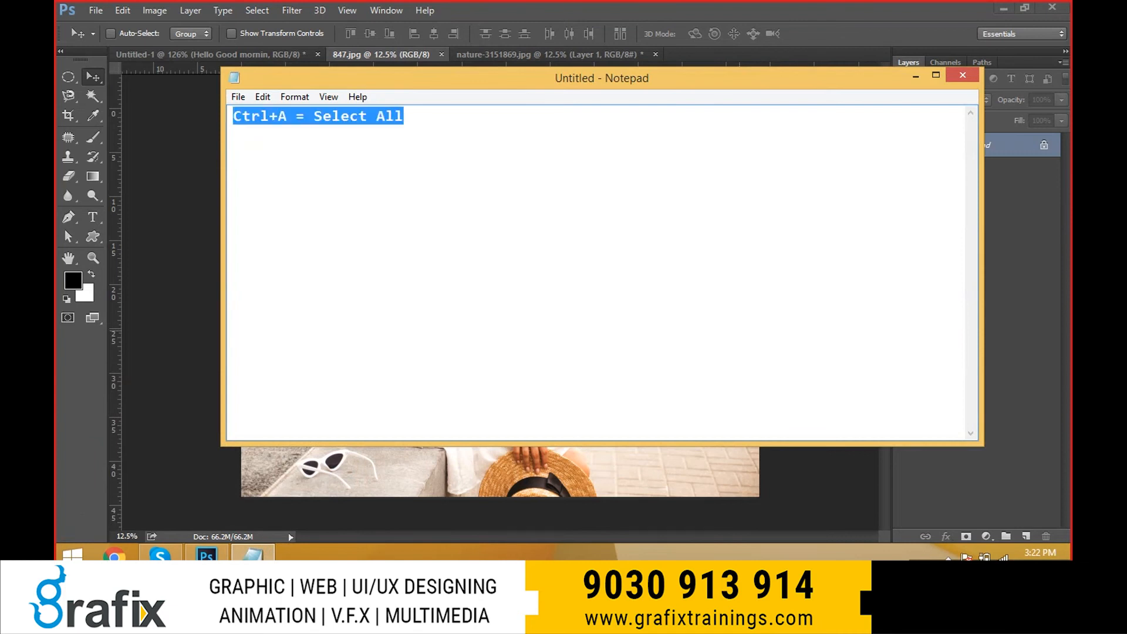
key(ctrl+c)
key(Right)
key(Return)
key(ctrl+v)
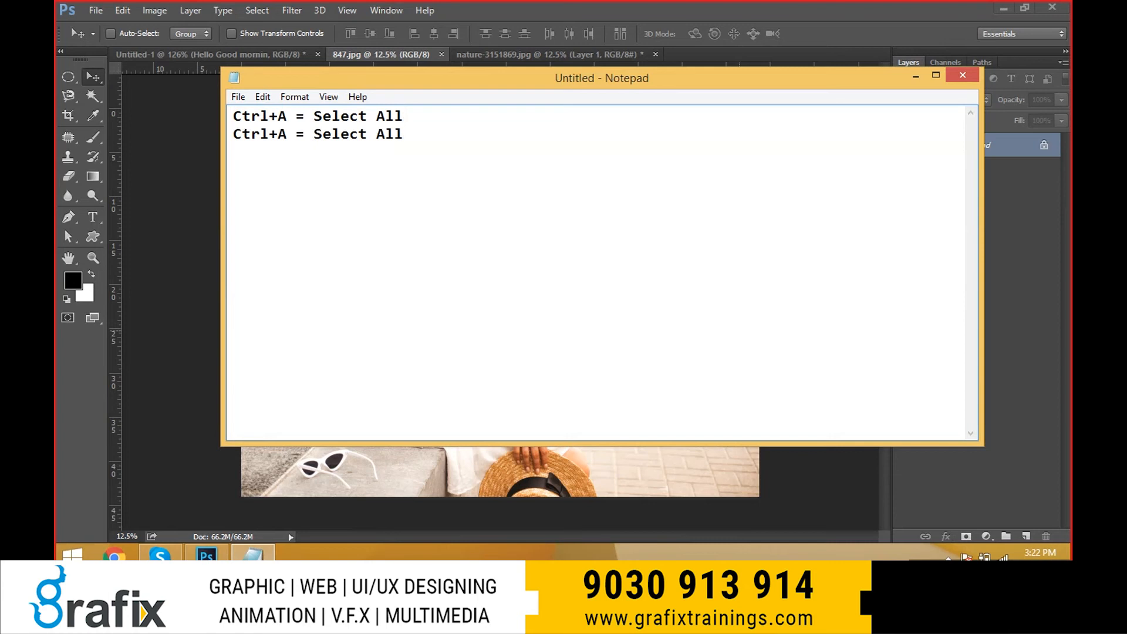
Change the second note line to "Ctrl+D = DeSelect".
drag(286, 136, 281, 135)
text(d)
key(BackSpace)
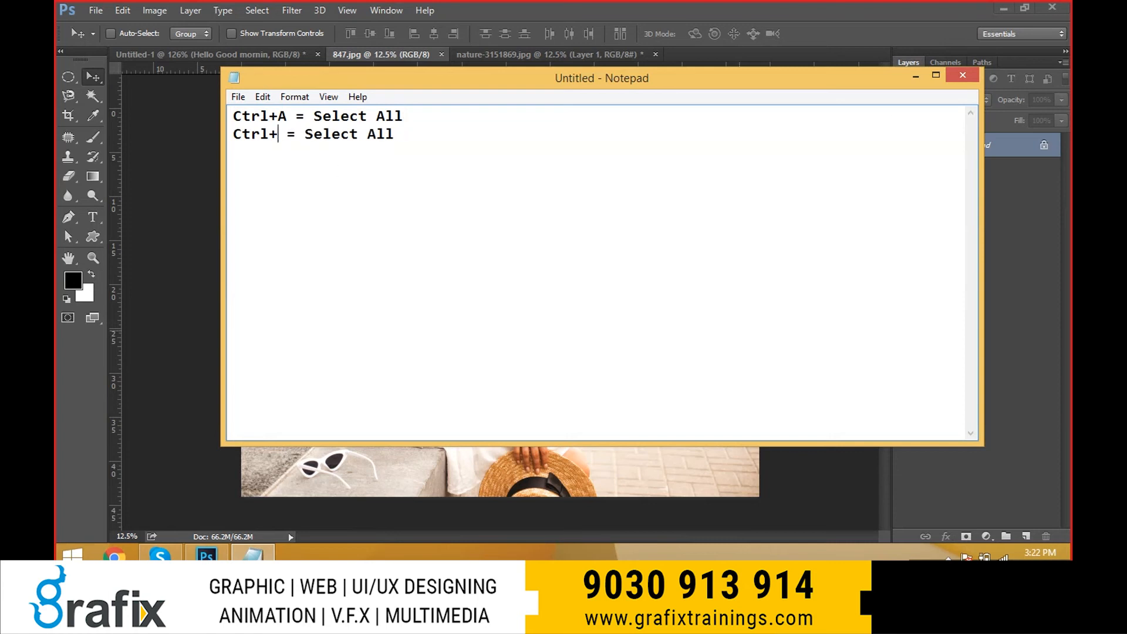
key(Up)
text(d)
key(BackSpace)
text(D = De)
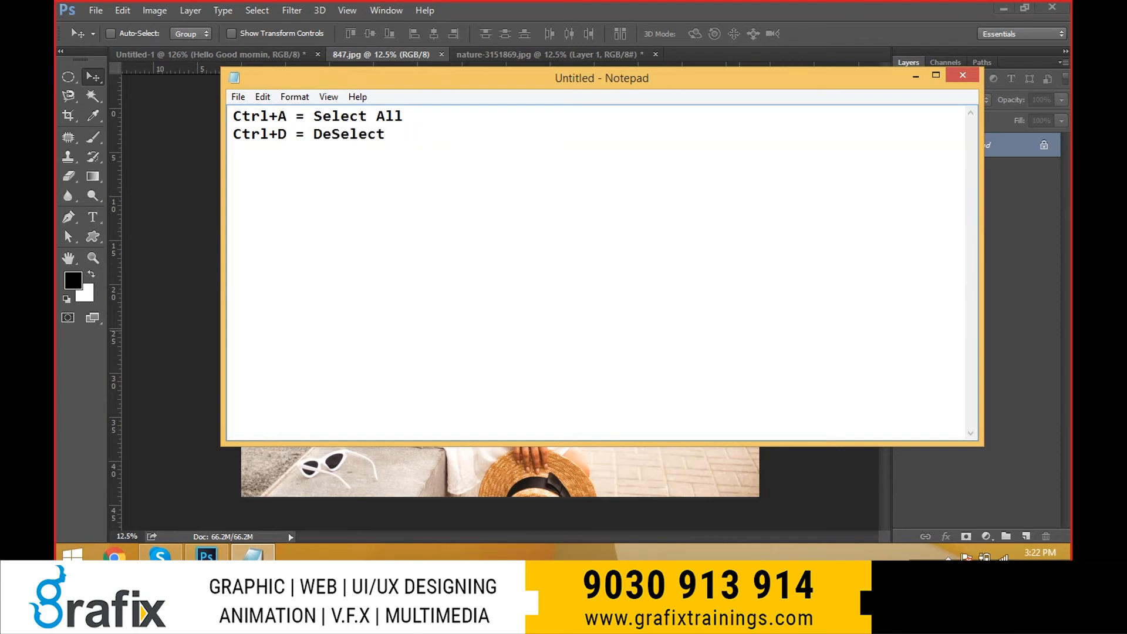
Copy the "Ctrl+A = Select All" note onto a third line and start inserting Shift after "Ctrl+".
drag(406, 114, 199, 100)
click(434, 147)
key(ctrl+v)
click(281, 154)
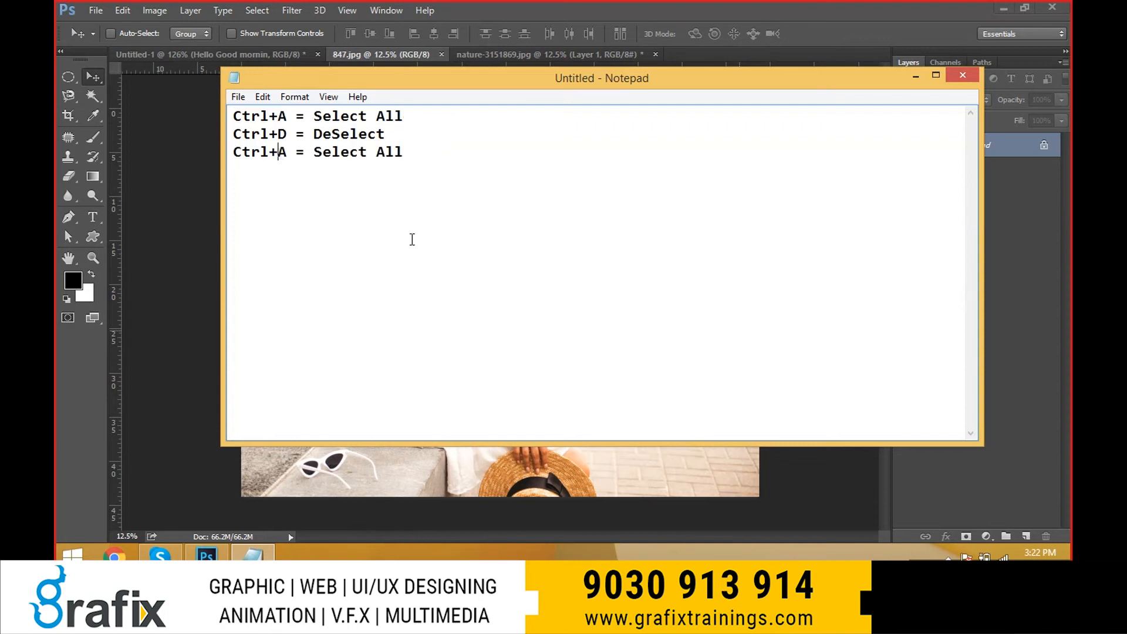
text(Shift+)
Switch to Photoshop, deselect 847.jpg and select its whole canvas again, then switch back to Notepad.
key(alt+Tab)
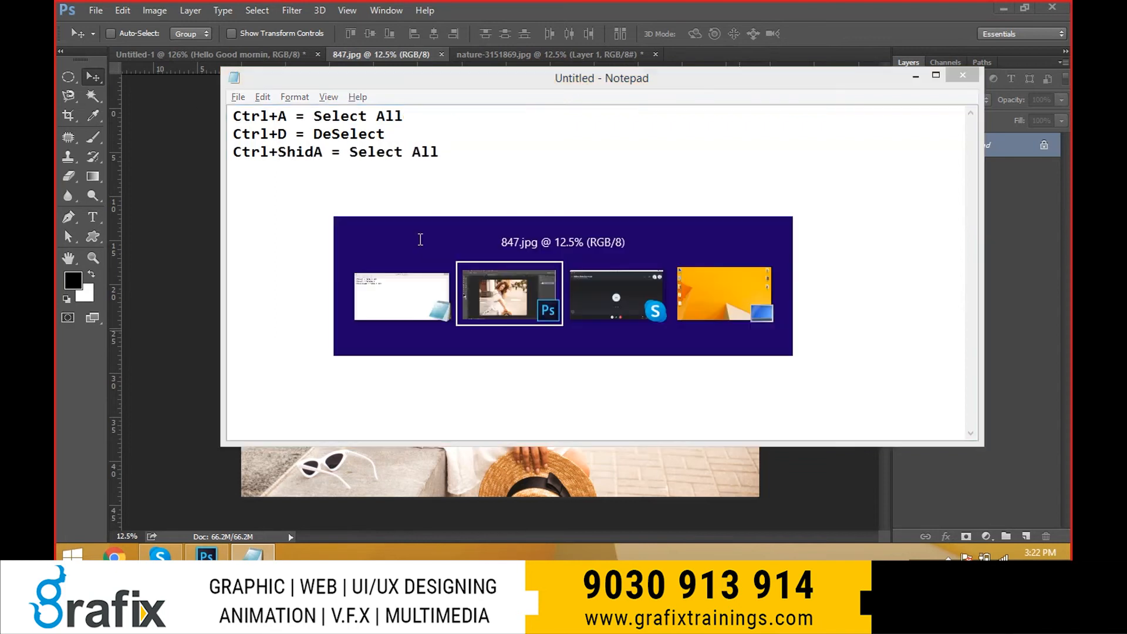
key(ctrl+d)
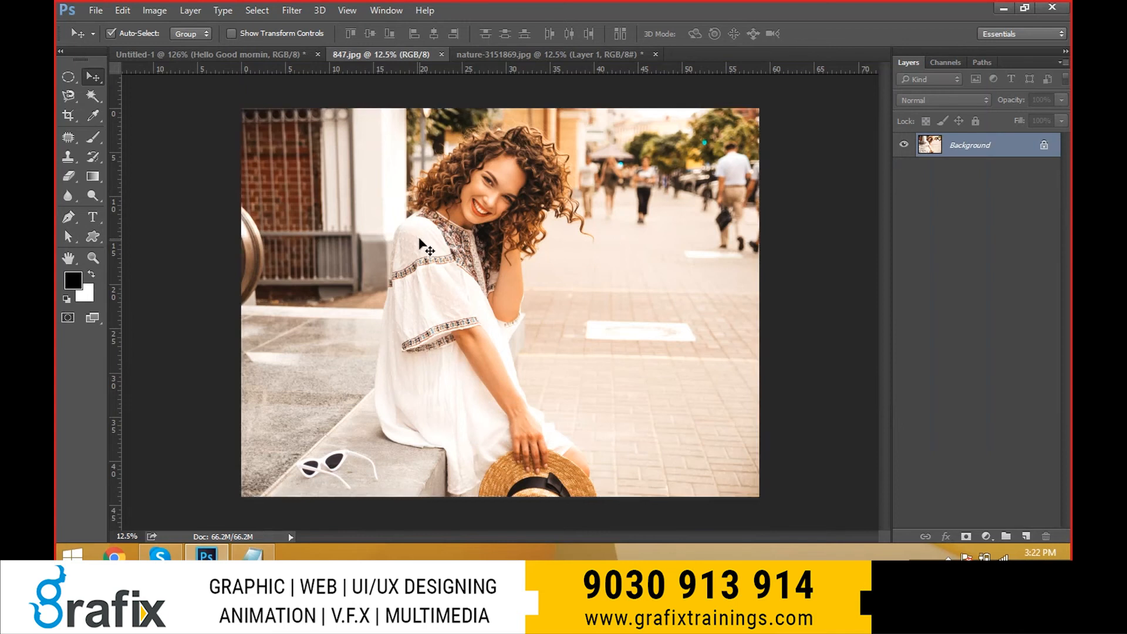
key(ctrl+a)
key(alt+Tab)
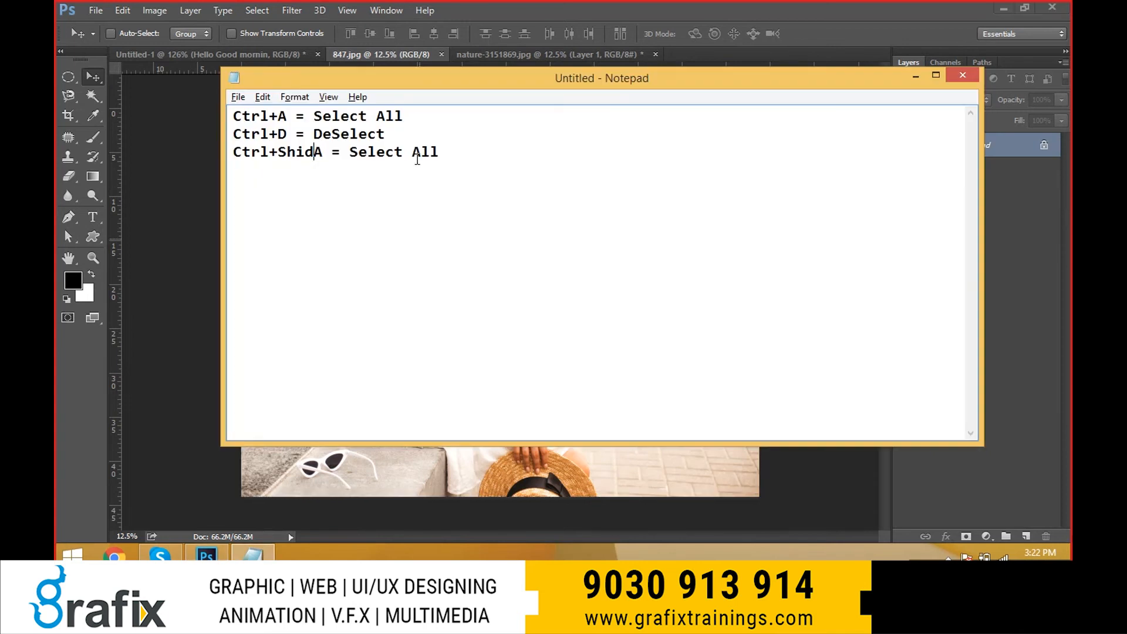
Correct the third note line to read "Ctrl+Shift+D = Re Select".
key(BackSpace)
text(ft+)
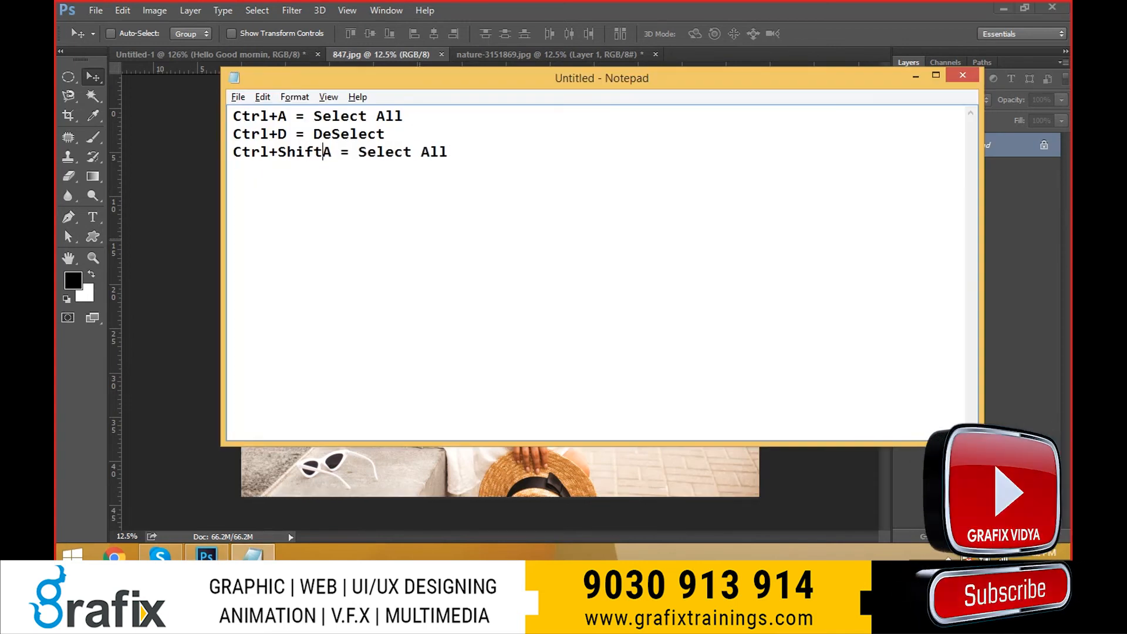
key(Delete)
text(D)
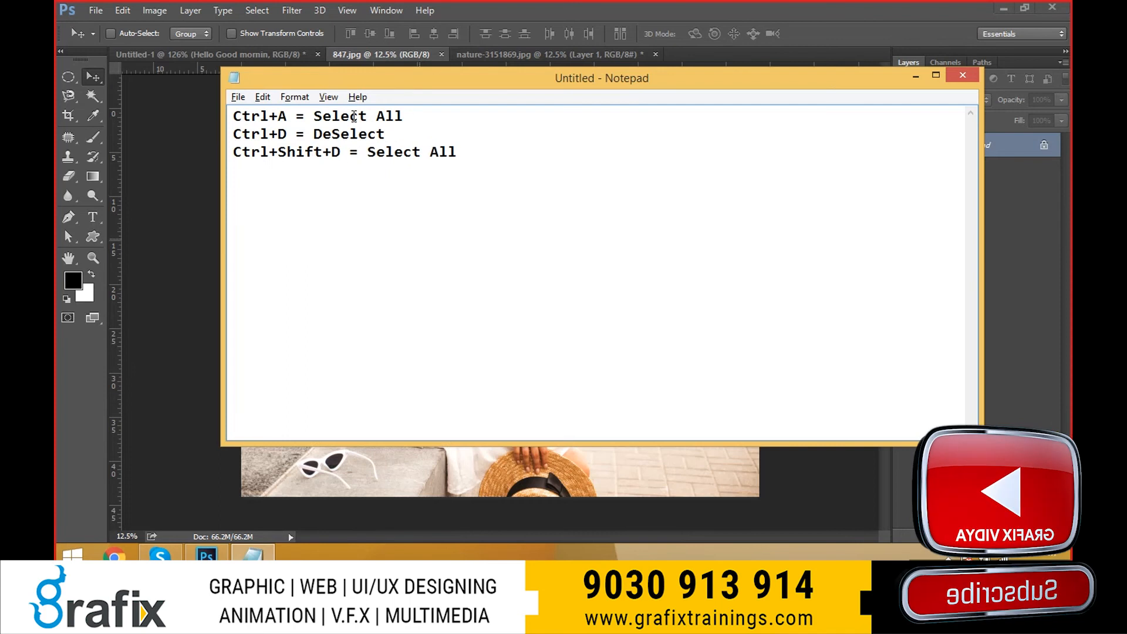
click(362, 149)
text(Re)
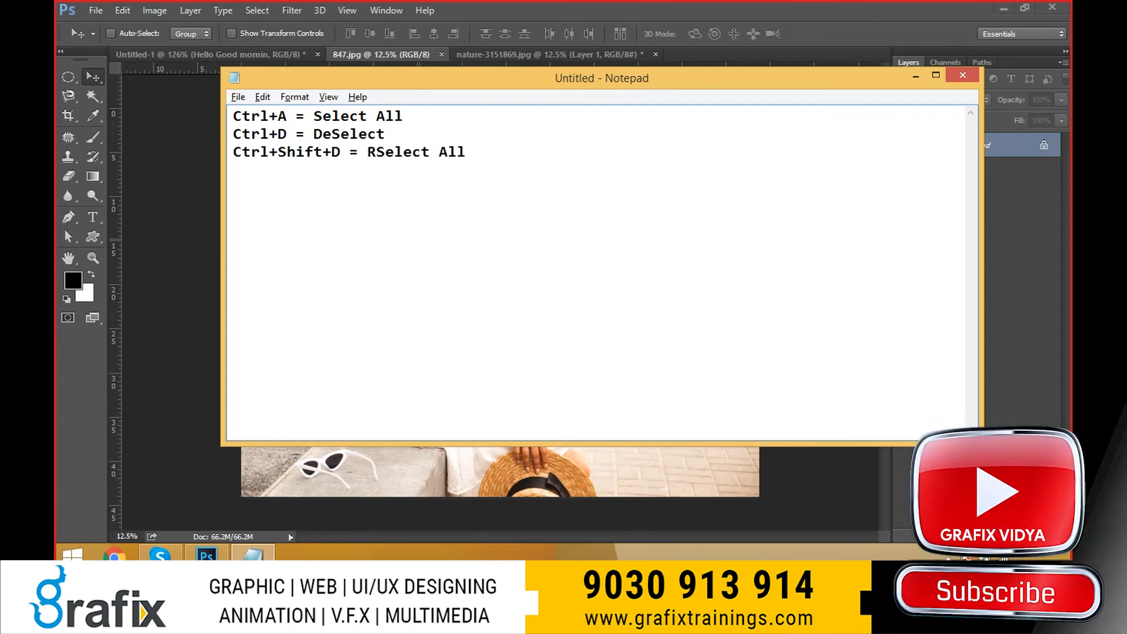
key(End)
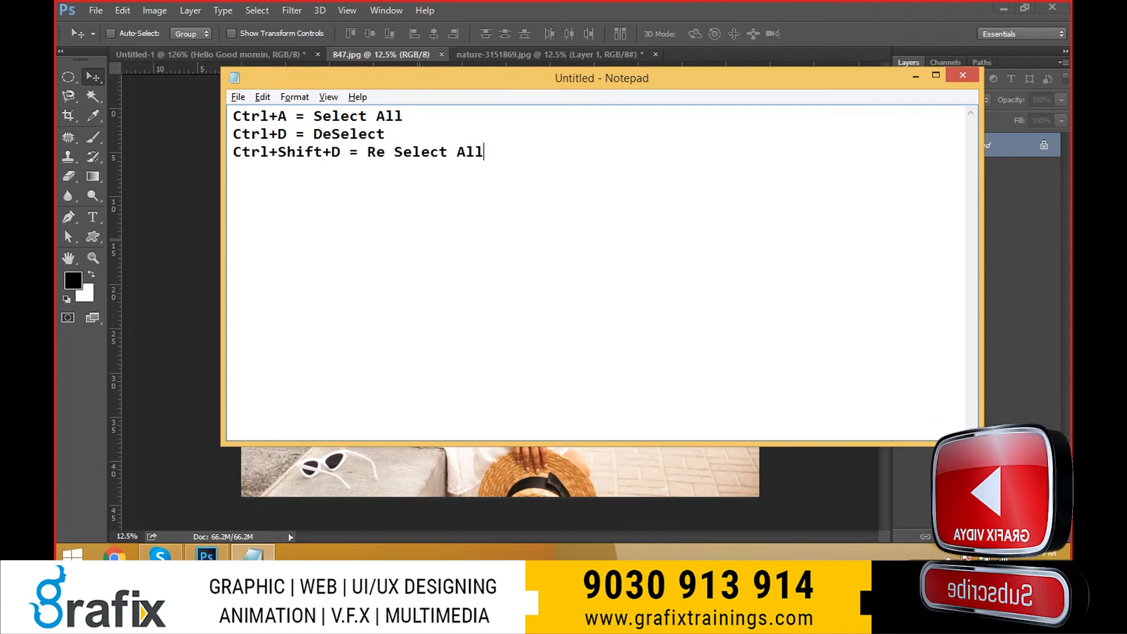
key(BackSpace)
key(BackSpace)
key(BackSpace)
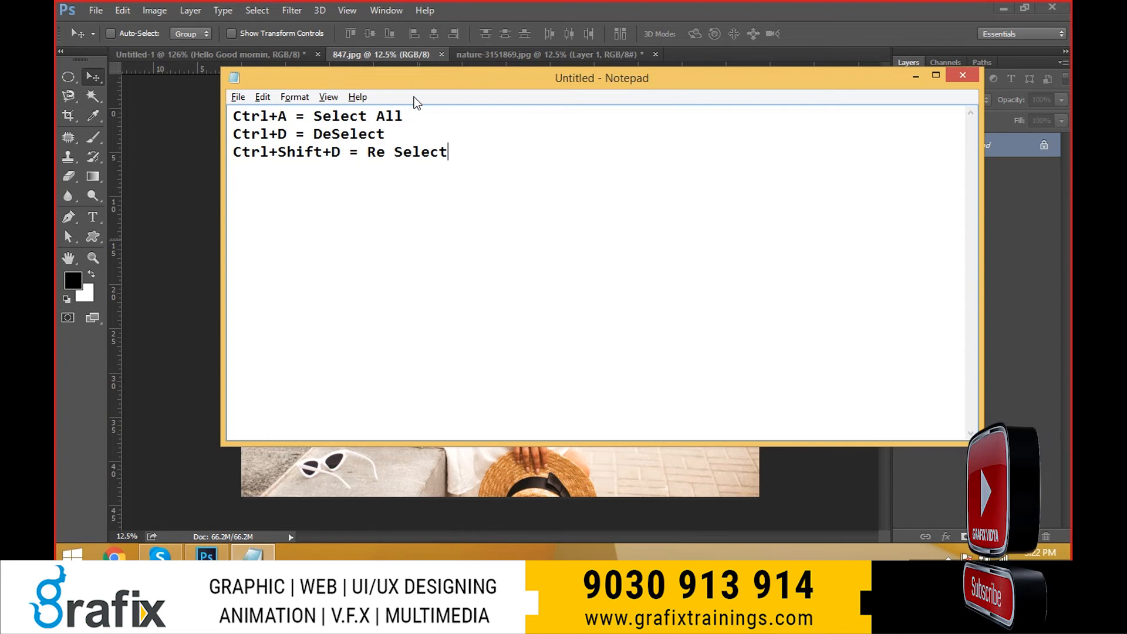
Highlight the Select All, DeSelect and Re Select shortcut notes one after another to review them.
drag(408, 116, 241, 112)
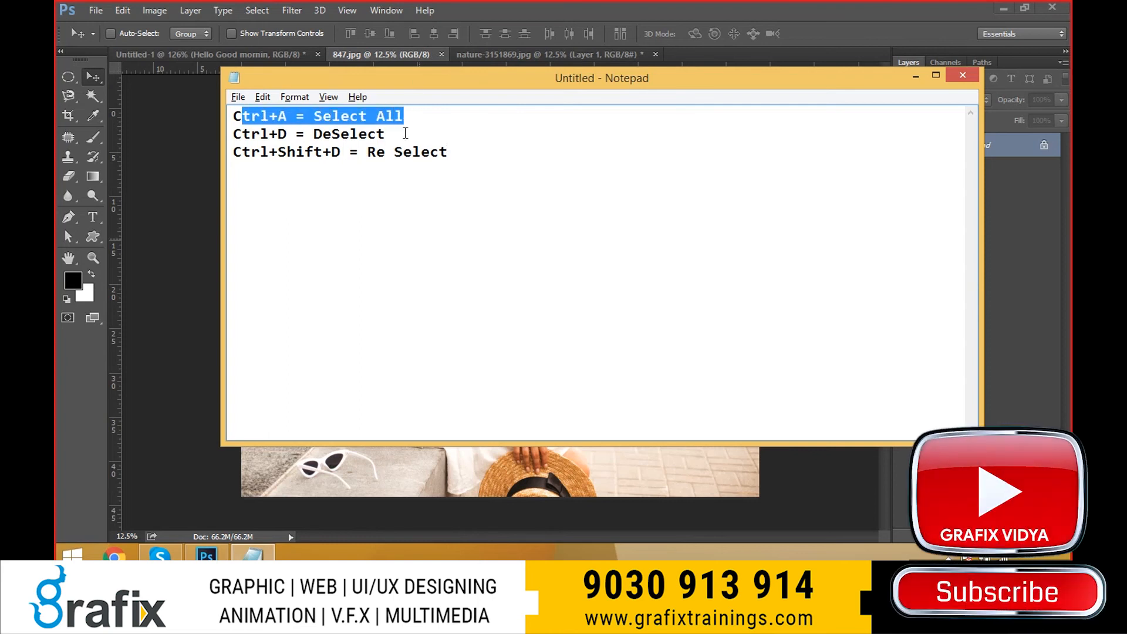
drag(378, 134, 233, 116)
drag(512, 159, 260, 162)
Switch to Photoshop, review the Select menu commands, and clear the selection in 847.jpg.
click(257, 10)
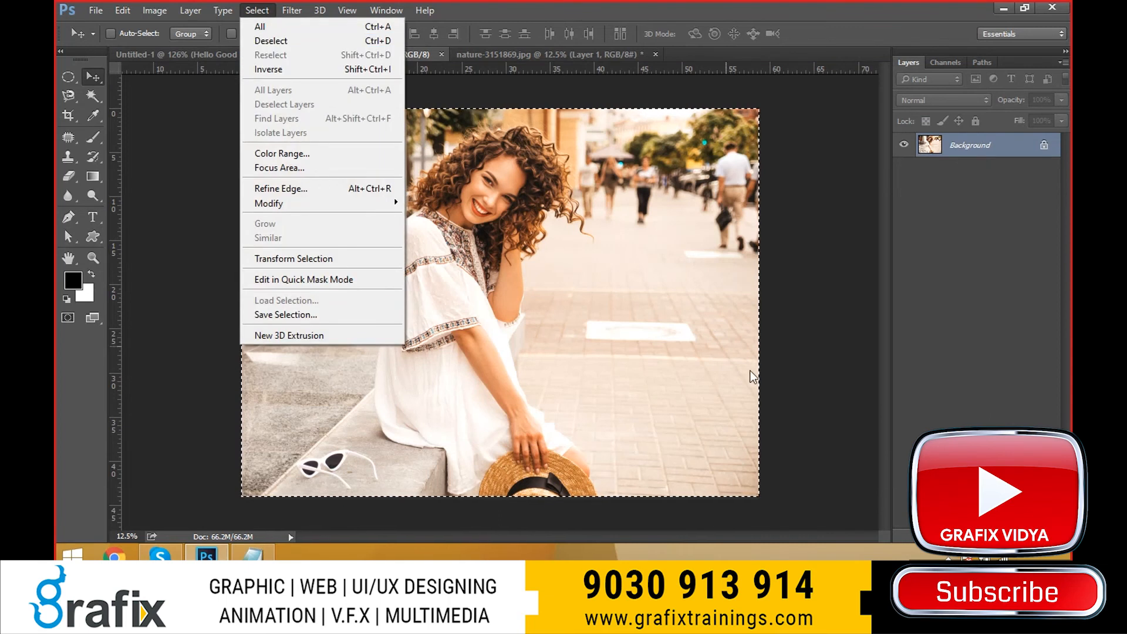
click(461, 117)
key(ctrl+d)
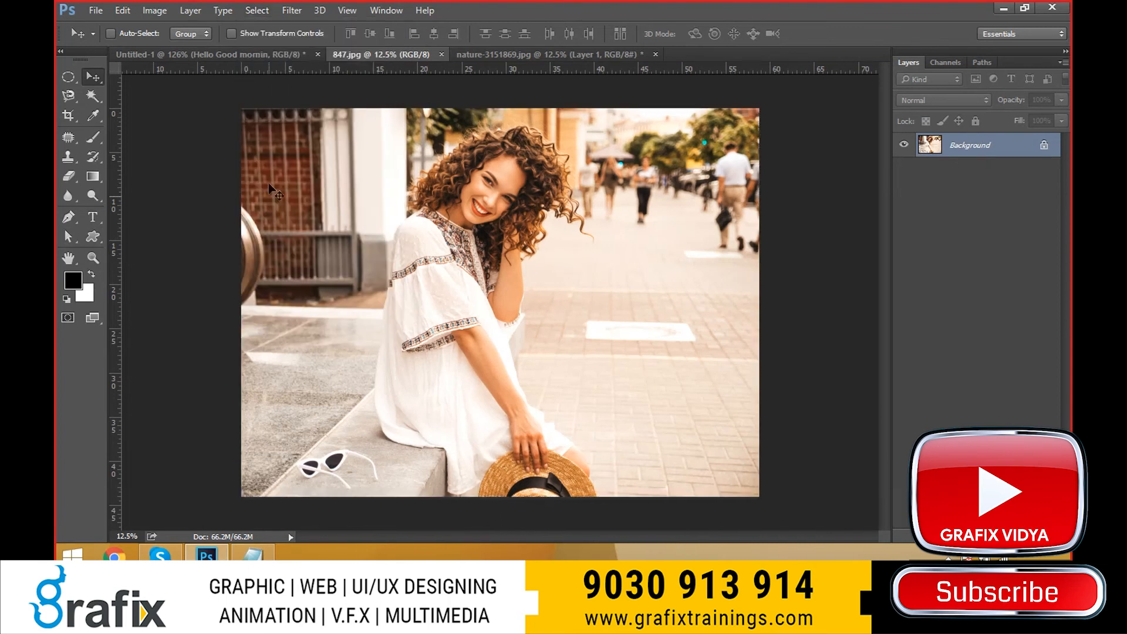
key(ctrl+o)
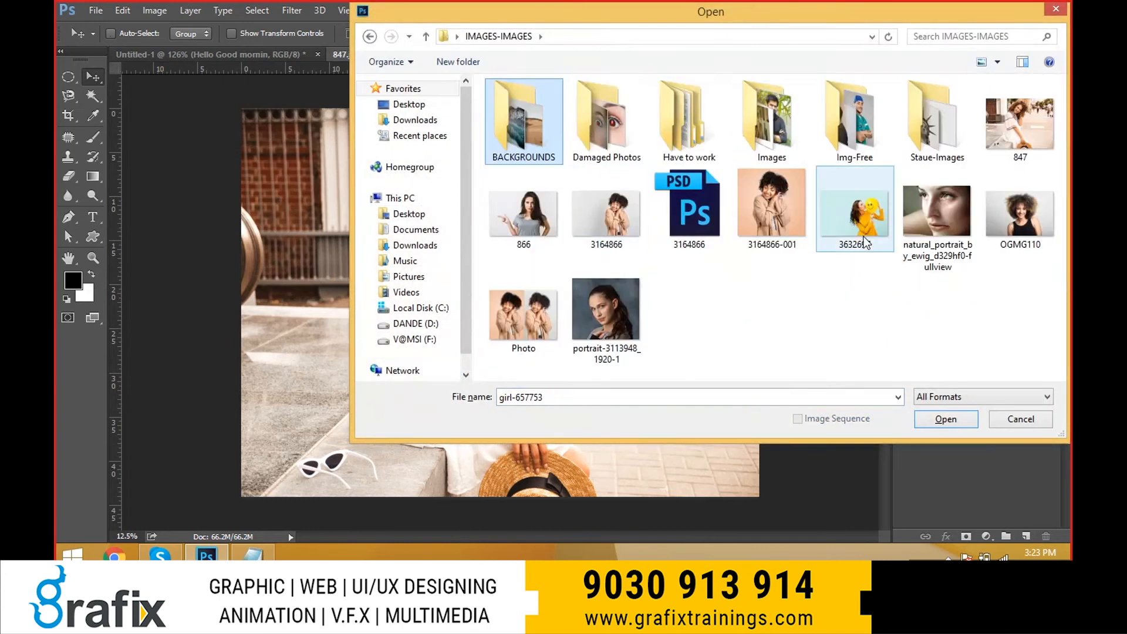
click(522, 214)
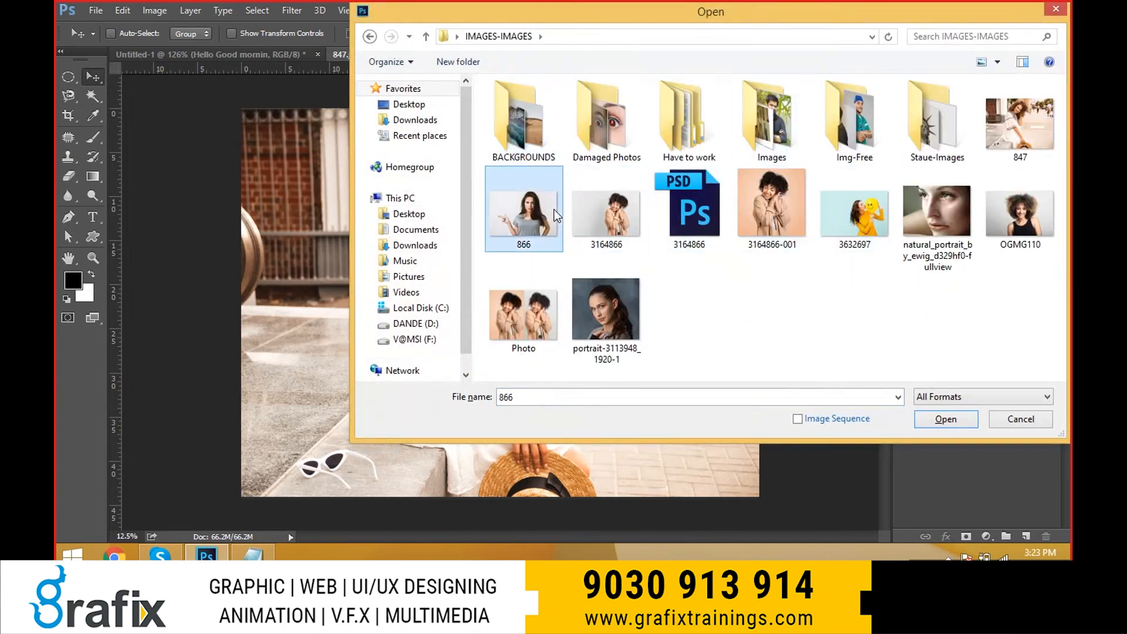
double_click(765, 226)
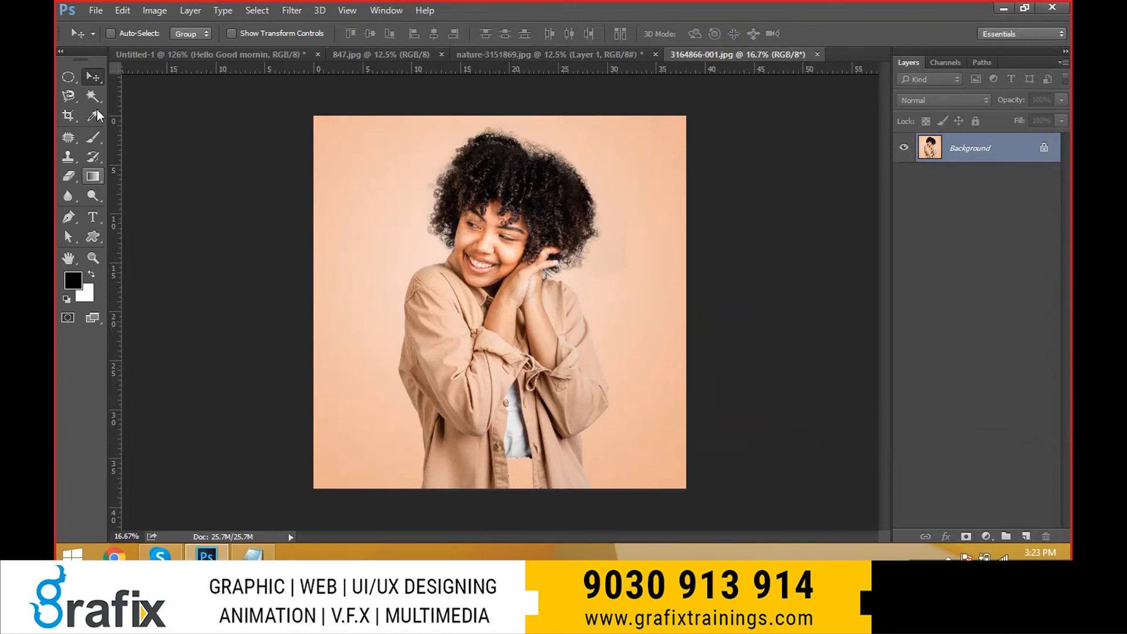
Select the peach background around the woman with the Magic Wand Tool, adding the missed lower corner area to the selection.
click(93, 96)
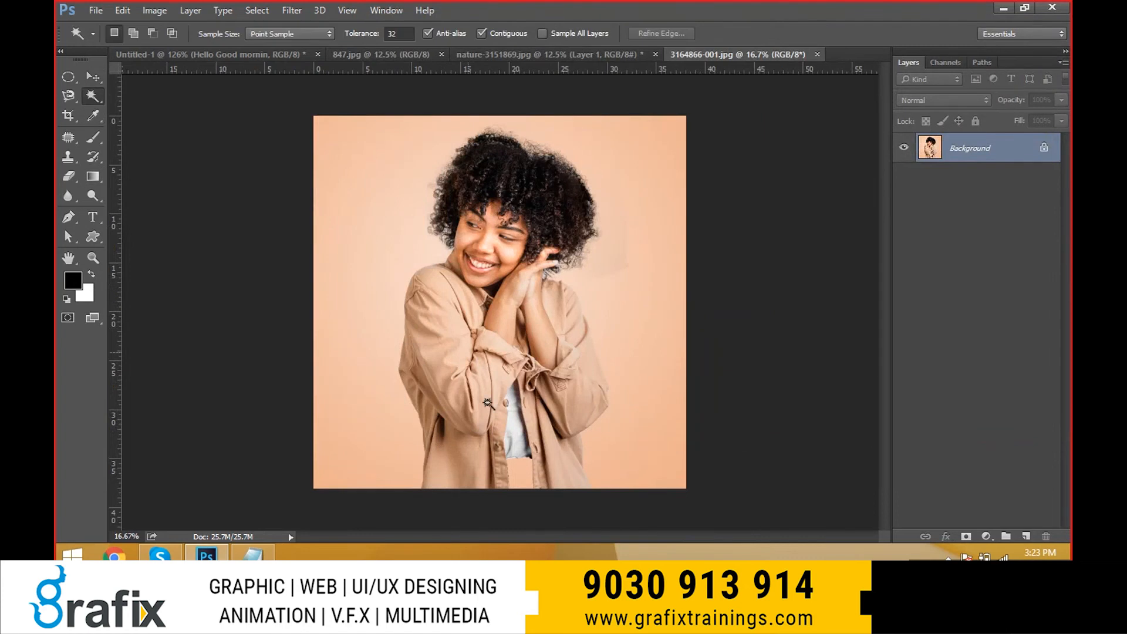
right_click(100, 97)
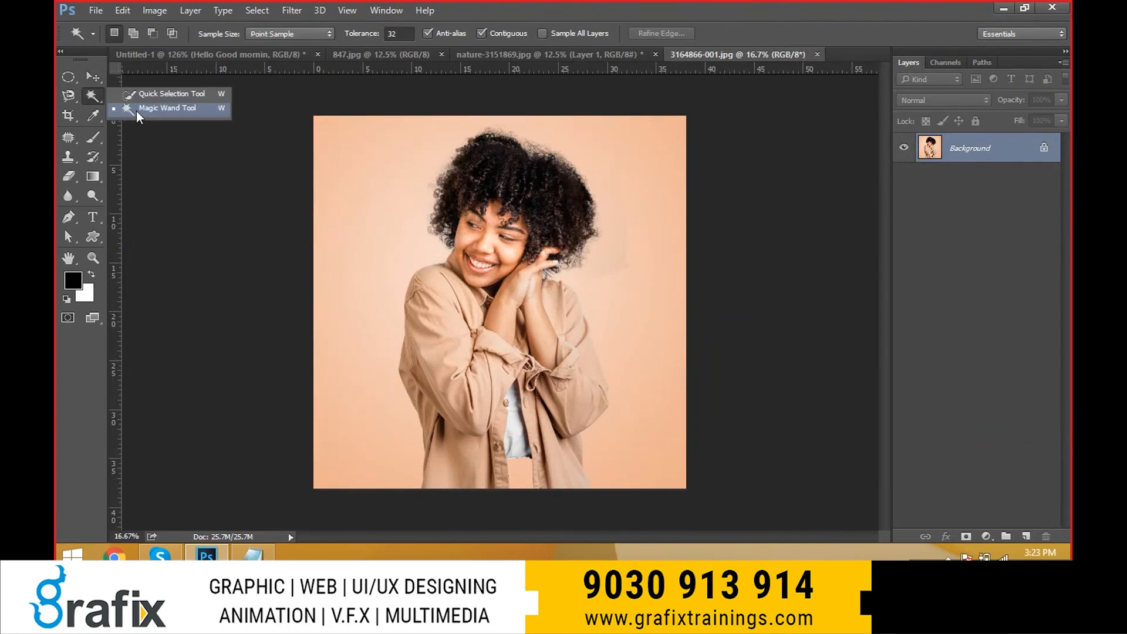
click(160, 94)
right_click(104, 94)
click(137, 111)
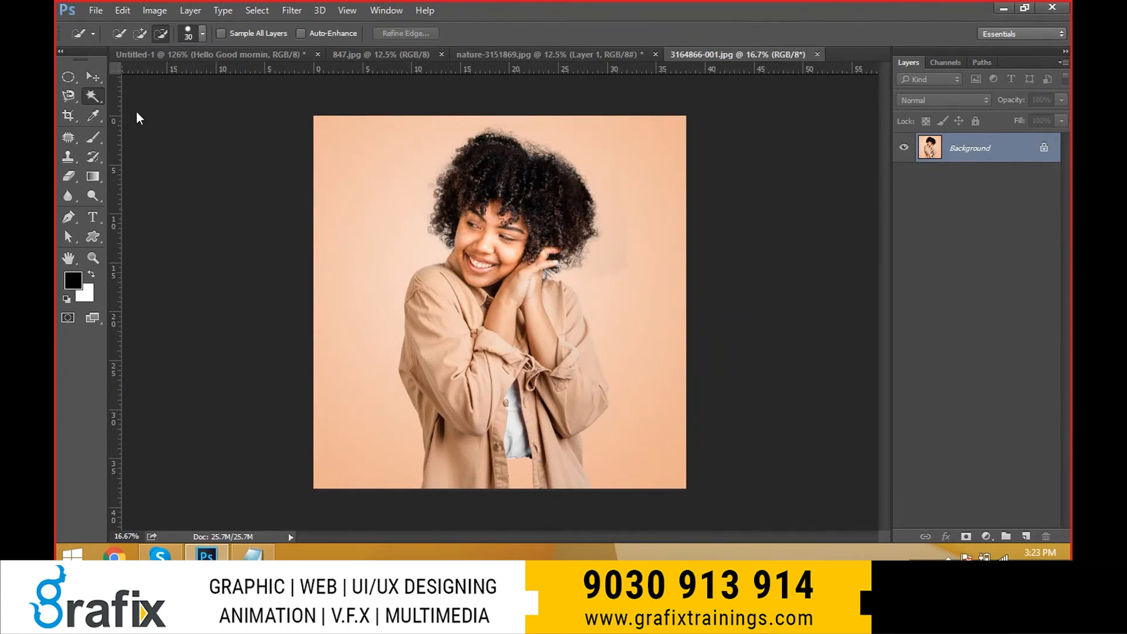
click(372, 185)
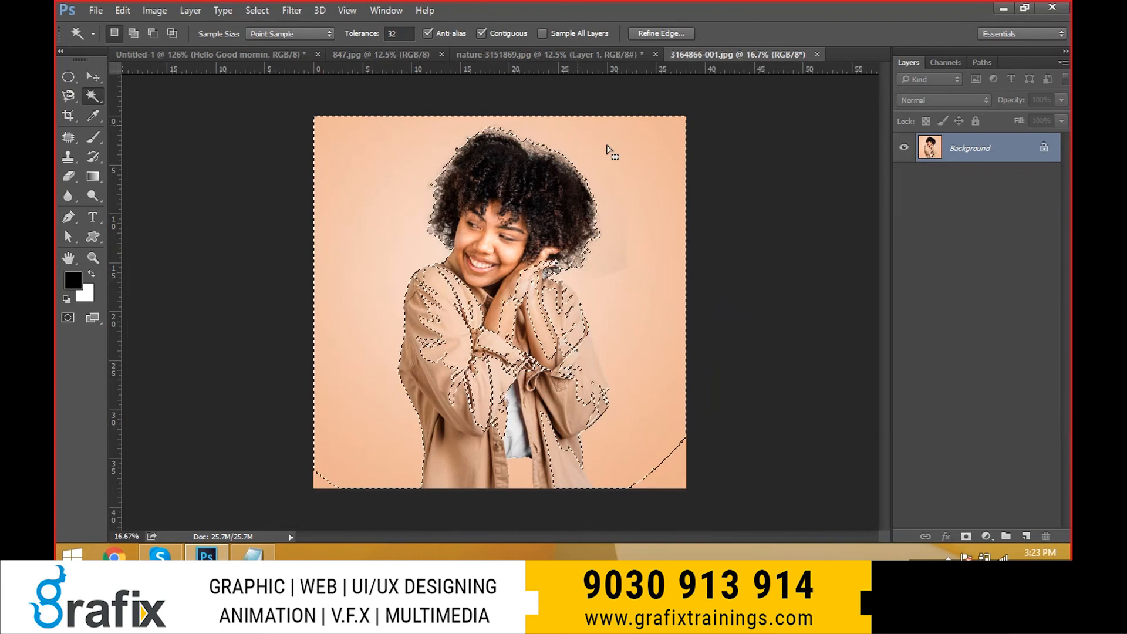
shift+click(647, 486)
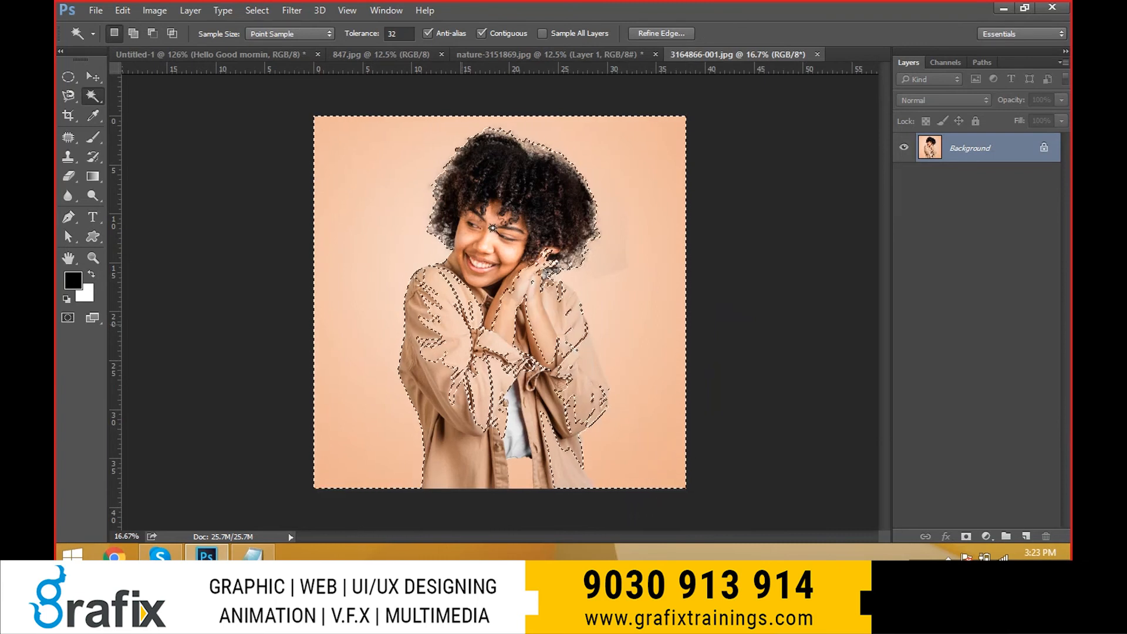
Use the Lasso Tool to subtract the stray selected patches inside the woman's jacket, arms and hands and tidy the edge along her arm.
right_click(73, 95)
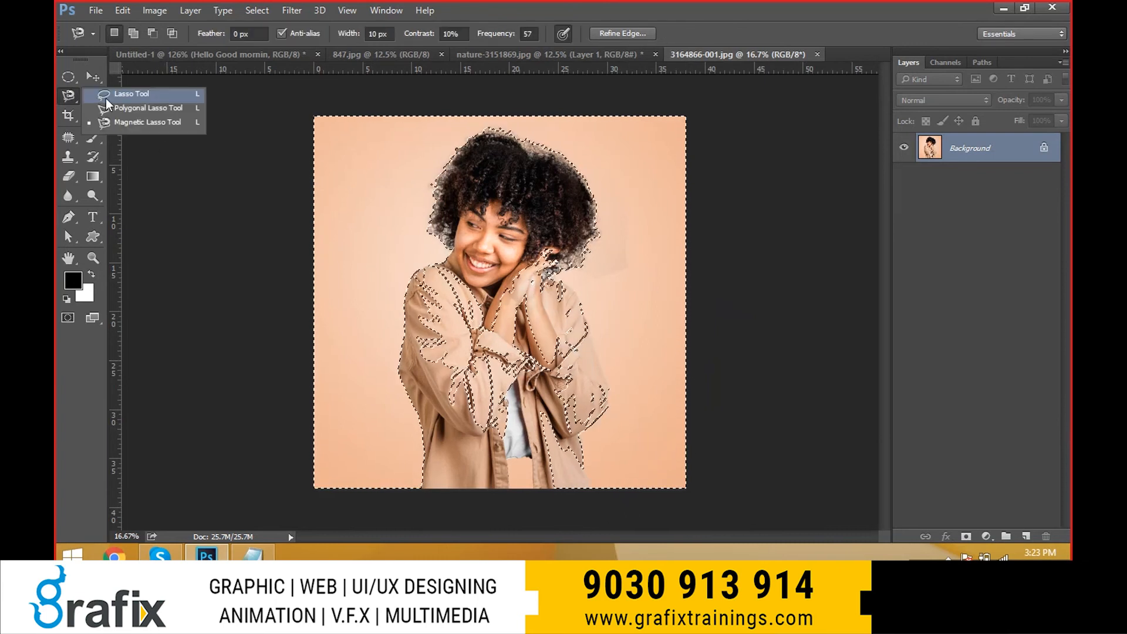
click(126, 95)
mouse_move(467, 493)
mouse_down()
mouse_move(409, 331)
mouse_move(413, 294)
mouse_move(453, 280)
mouse_up()
key(ctrl+z)
mouse_move(514, 483)
mouse_down()
mouse_move(484, 487)
mouse_move(424, 386)
mouse_up()
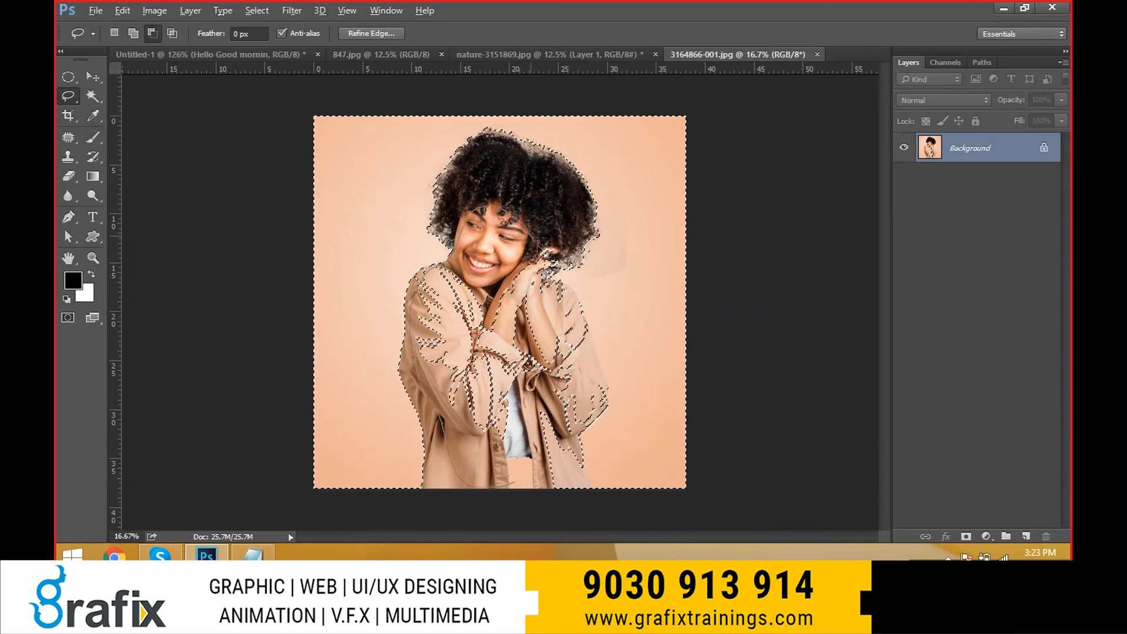
drag(549, 261, 577, 330)
drag(572, 498, 572, 497)
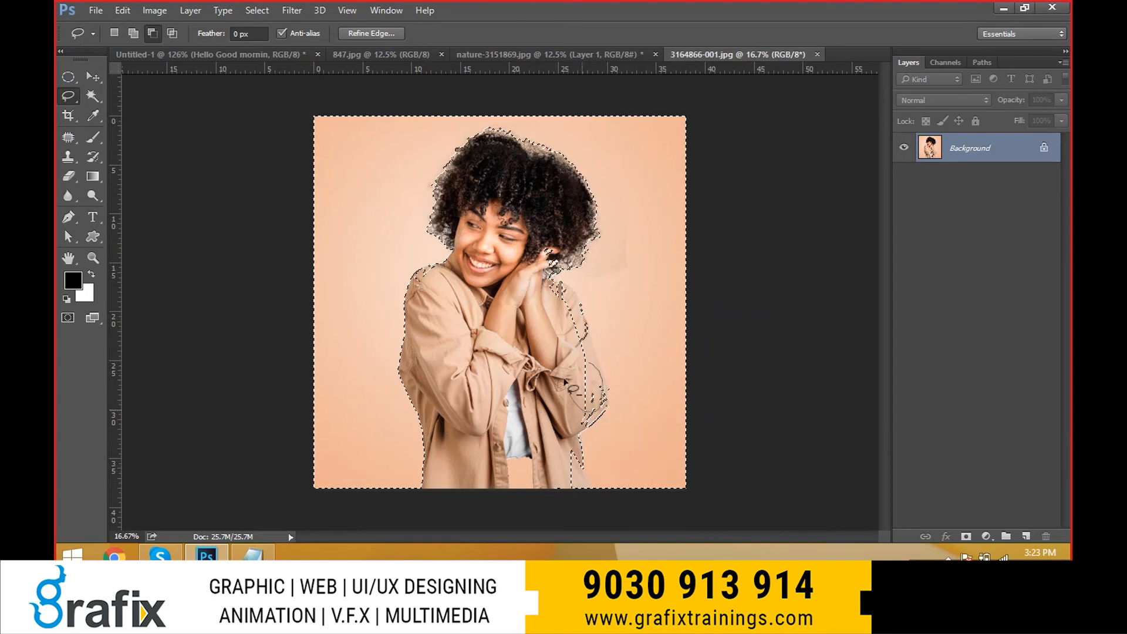
drag(610, 403, 587, 421)
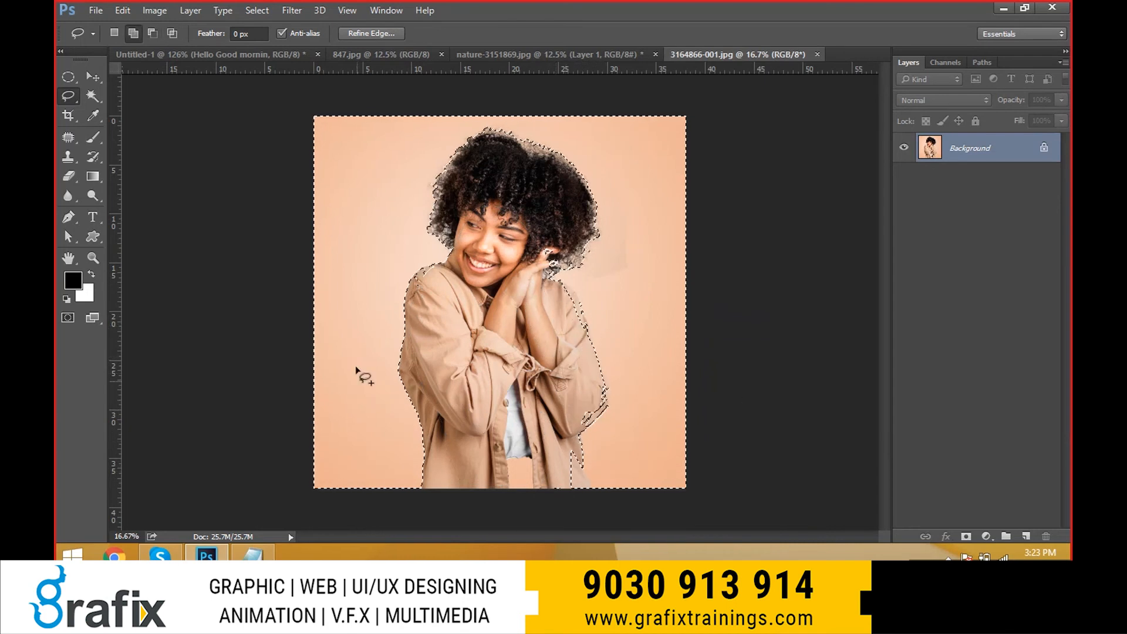
Move the selected background pixels with the Move Tool into the nature-3151869.jpg document, over the existing woman photo.
key(v)
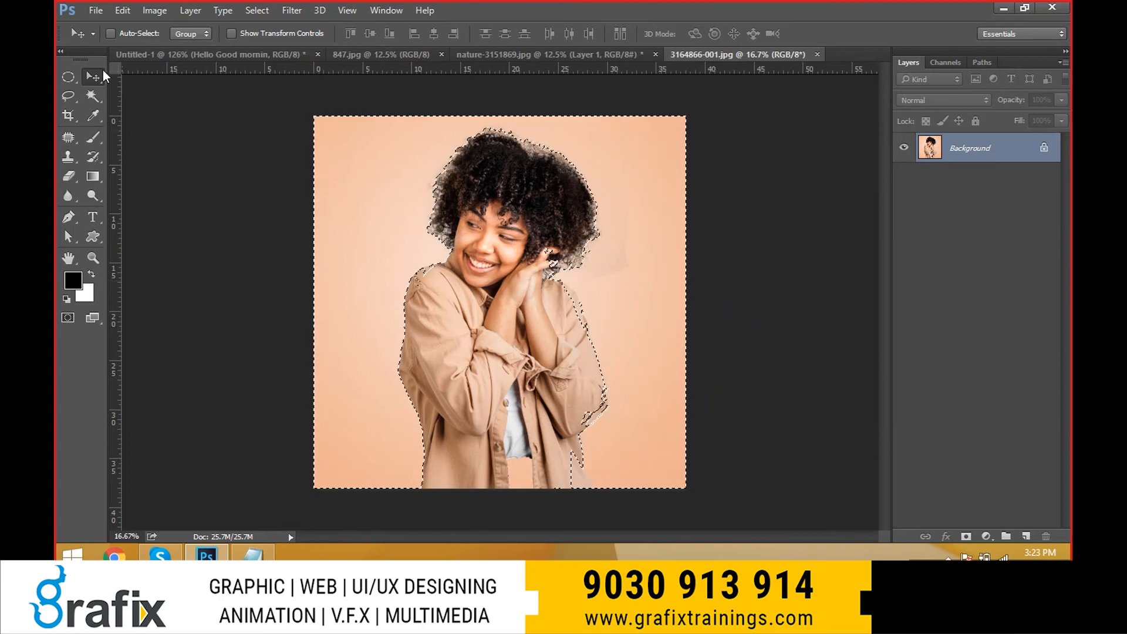
drag(565, 121, 671, 288)
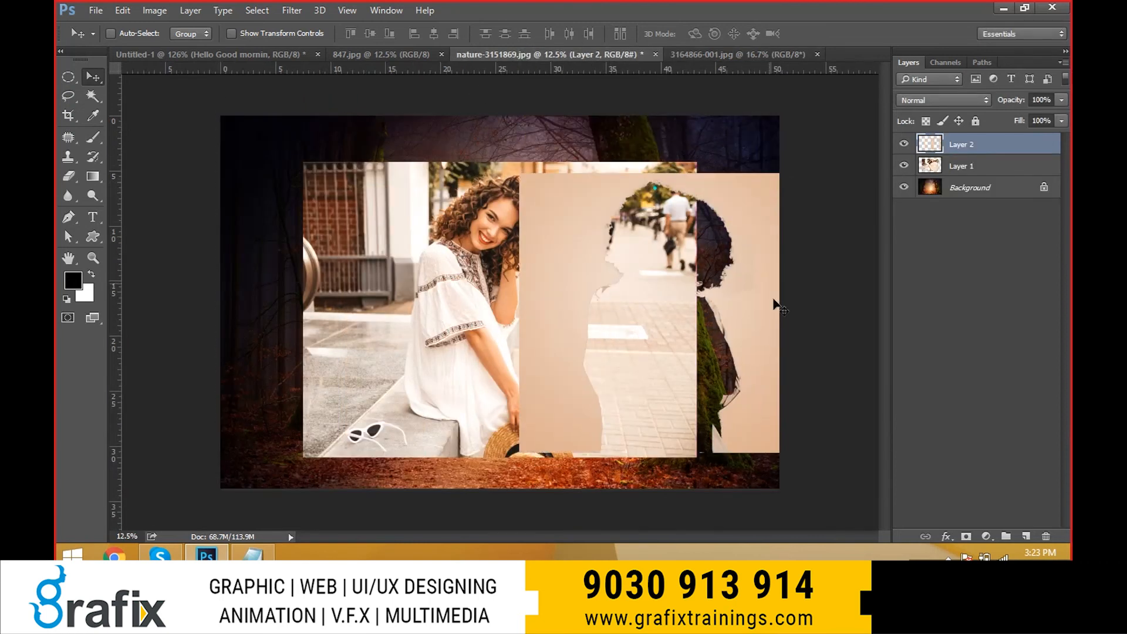
Delete the cut-out backdrop layer and the street photo layer from nature-3151869.jpg, leaving only the forest background.
drag(760, 324, 728, 330)
key(Delete)
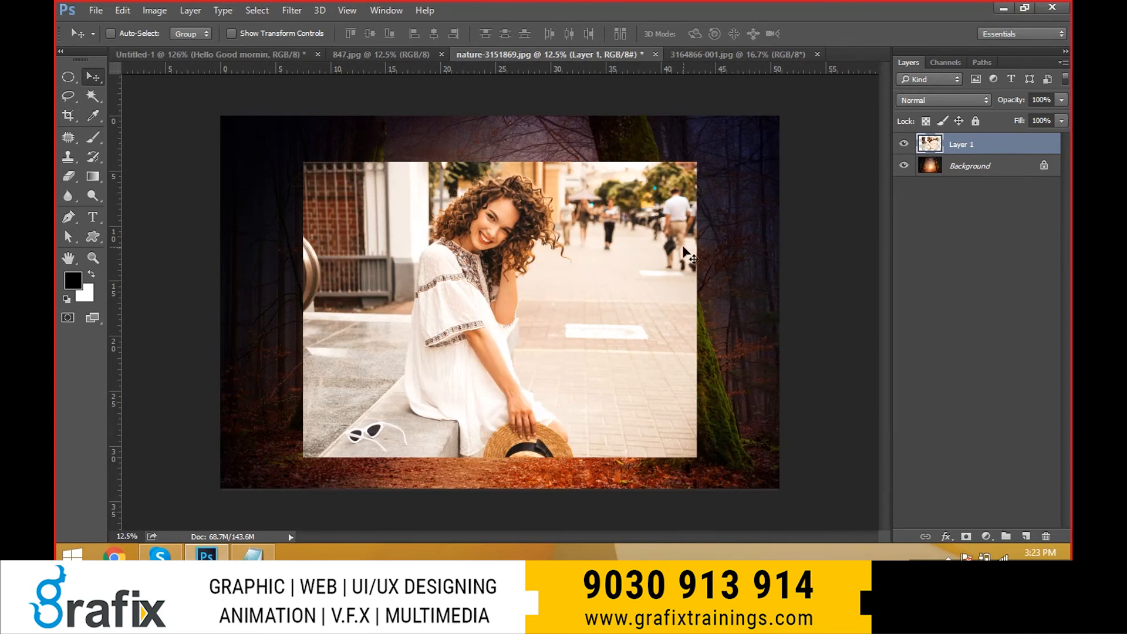
right_click(685, 248)
click(693, 256)
key(Delete)
Invert the selection in 3164866-001.jpg and move the selected woman into the forest image nature-3151869.jpg.
click(677, 52)
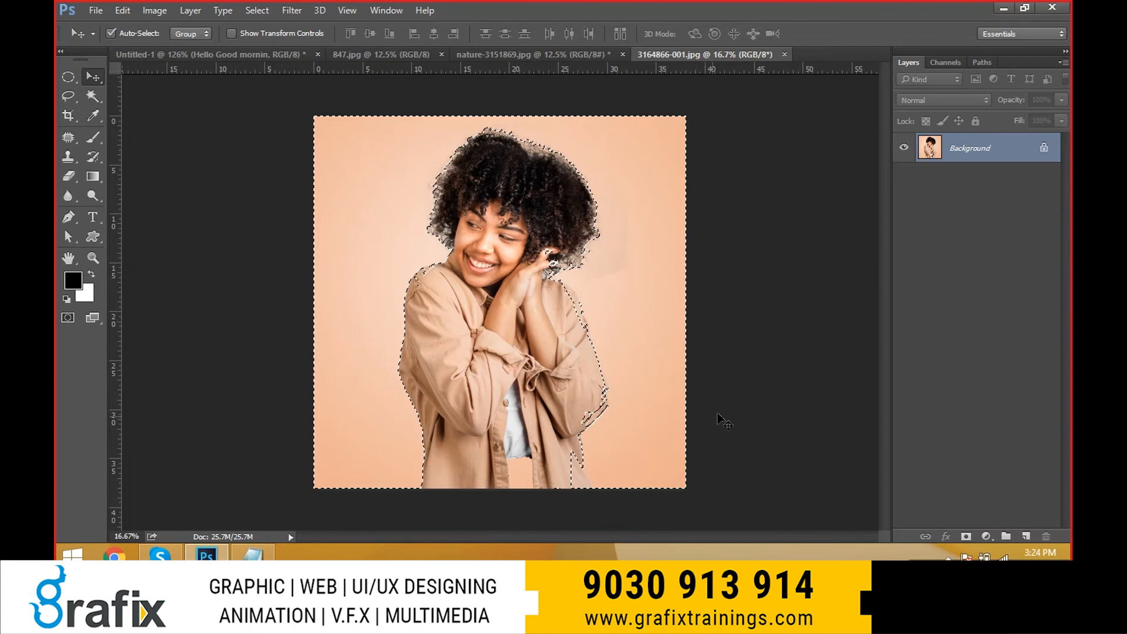
key(ctrl+shift+i)
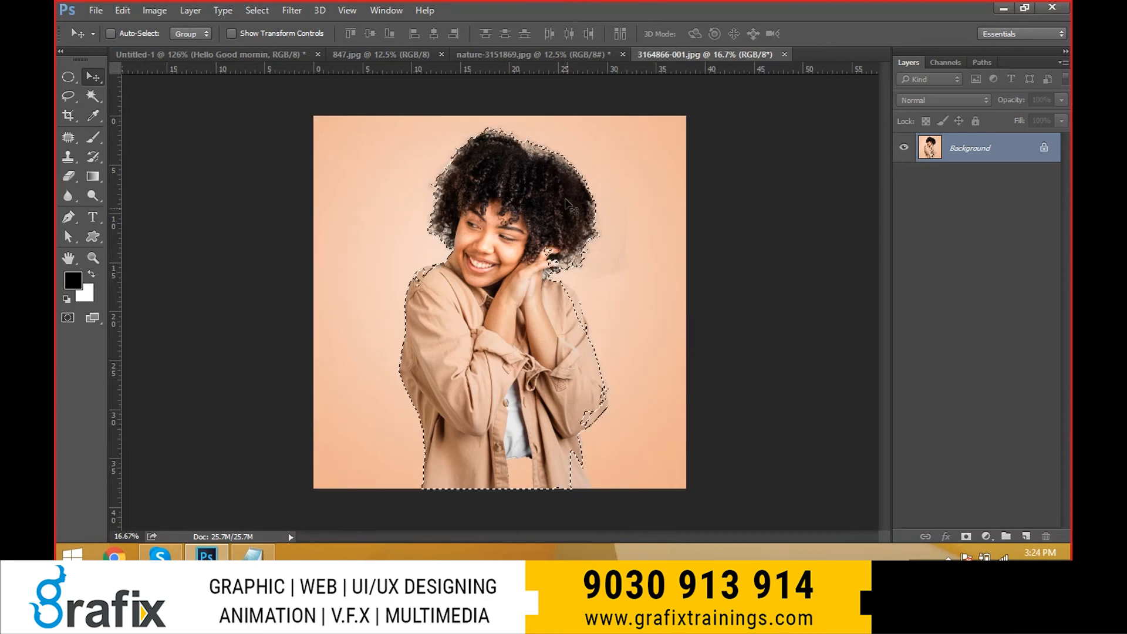
drag(570, 197, 526, 355)
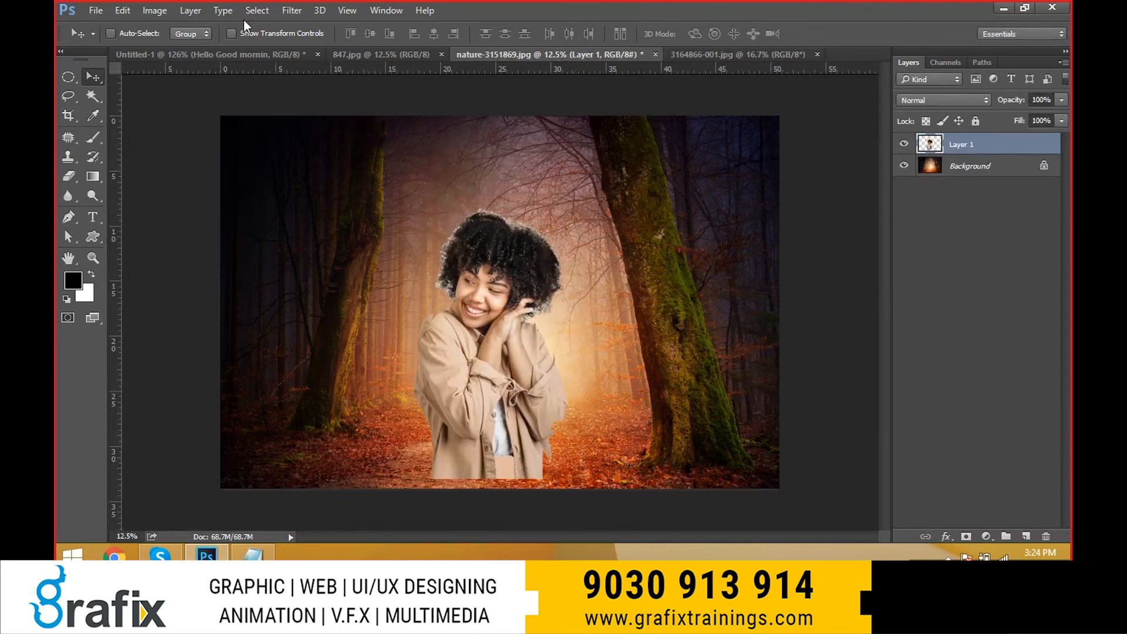
Return to 3164866-001.jpg and clear its selection.
click(257, 10)
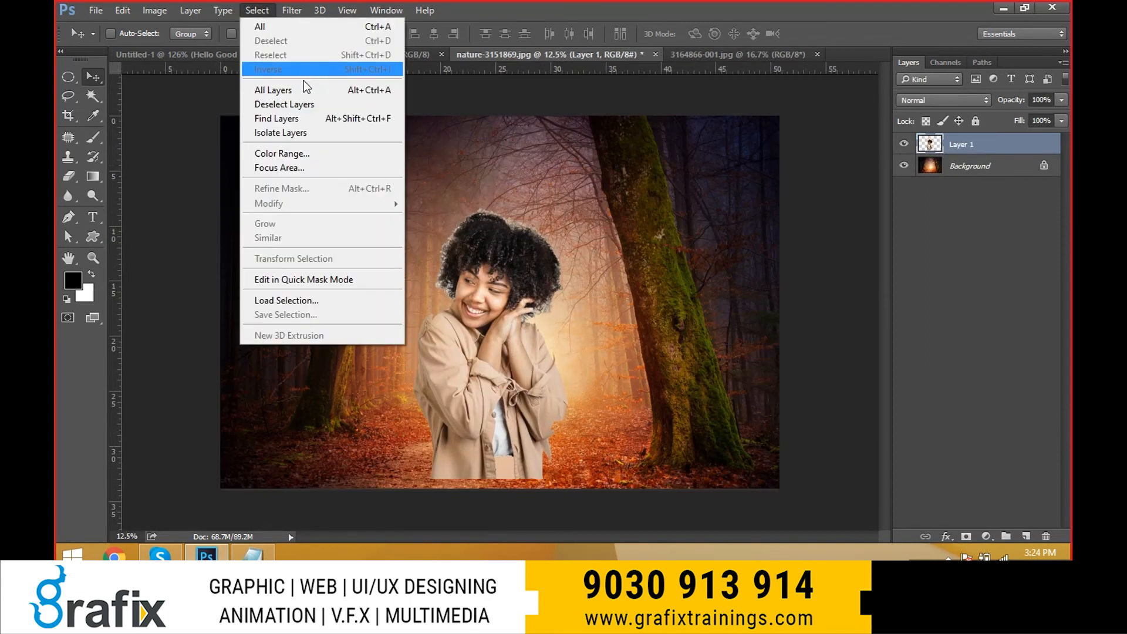
click(463, 173)
click(678, 53)
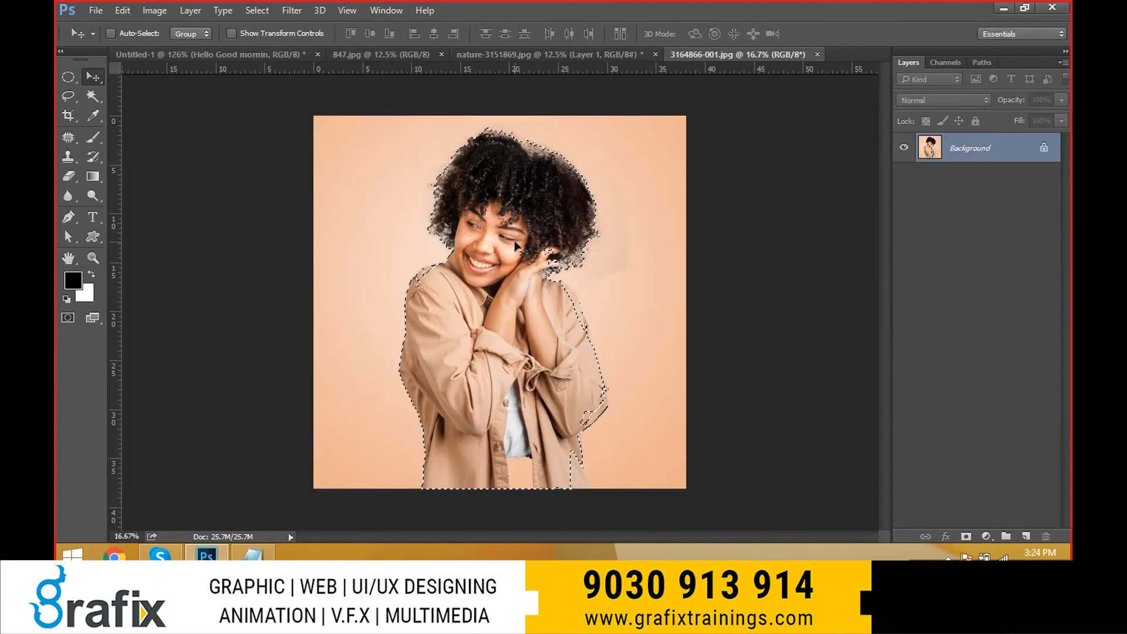
key(ctrl+d)
Open the layered file 3164866.psd from the images folder.
click(398, 54)
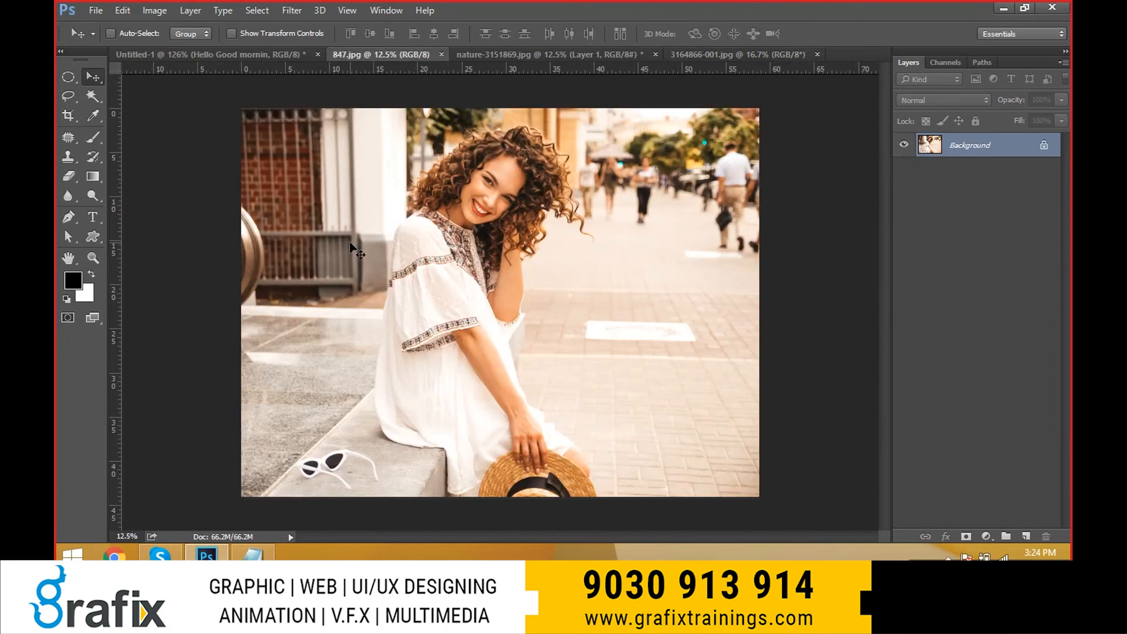
key(ctrl+o)
double_click(684, 217)
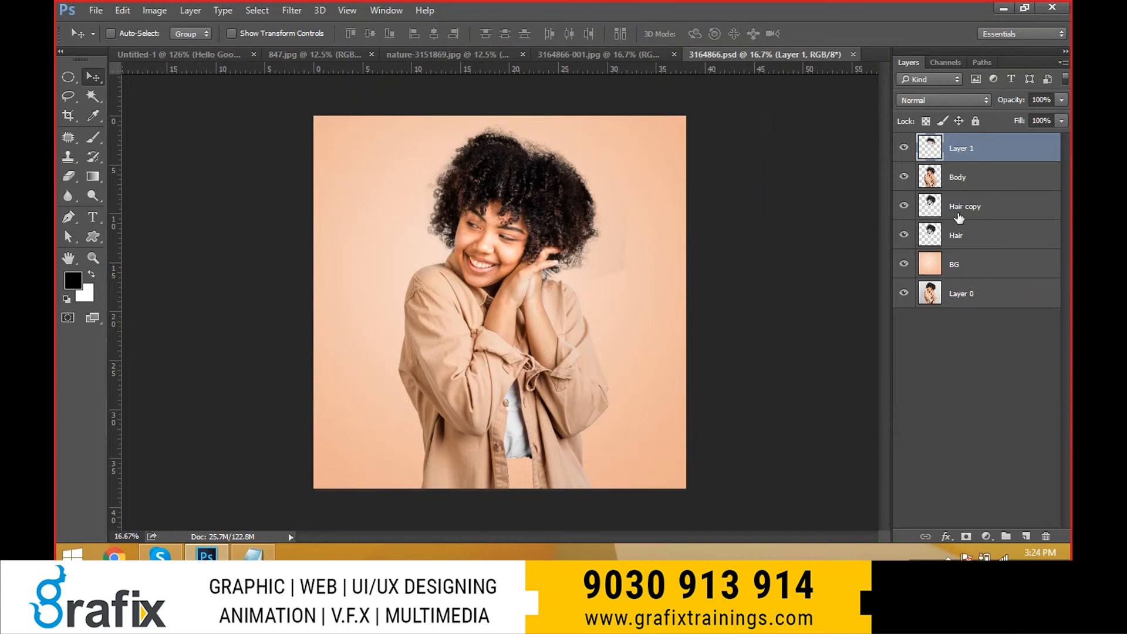
Step down through the layers to Layer 0, and select all layers of the document at once.
key(alt+bracketleft)
key(alt+bracketleft)
key(alt+bracketleft)
key(alt+bracketleft)
key(alt+bracketleft)
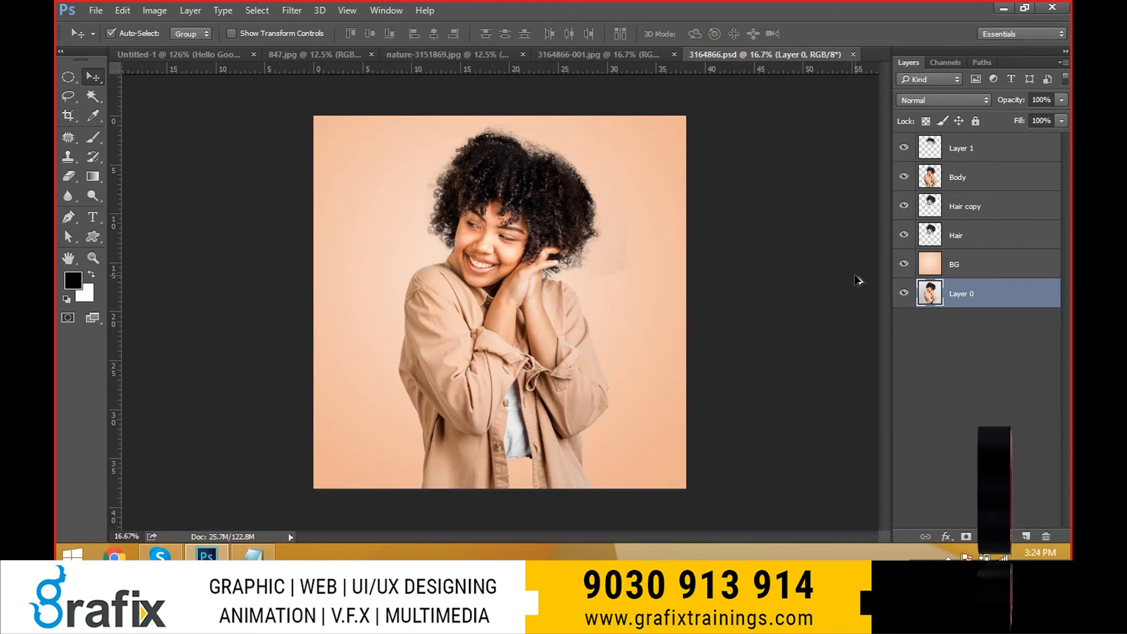
key(ctrl+alt+a)
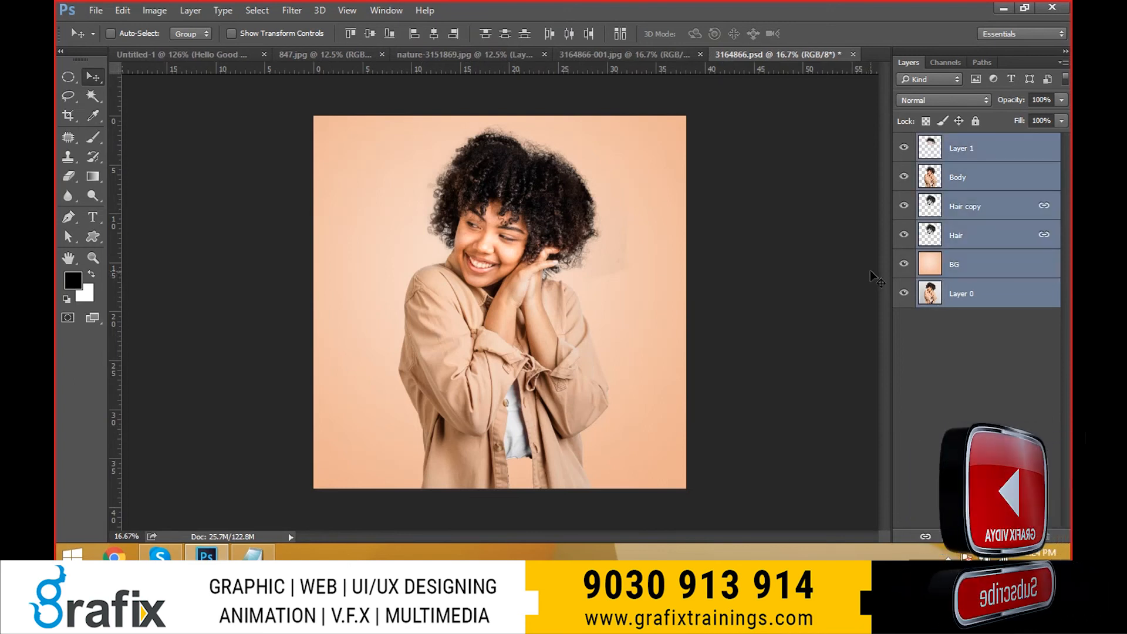
Switch to Notepad and add the line "Ctr+alt+A = Select All Layers" below the existing shortcut notes.
key(alt+Tab)
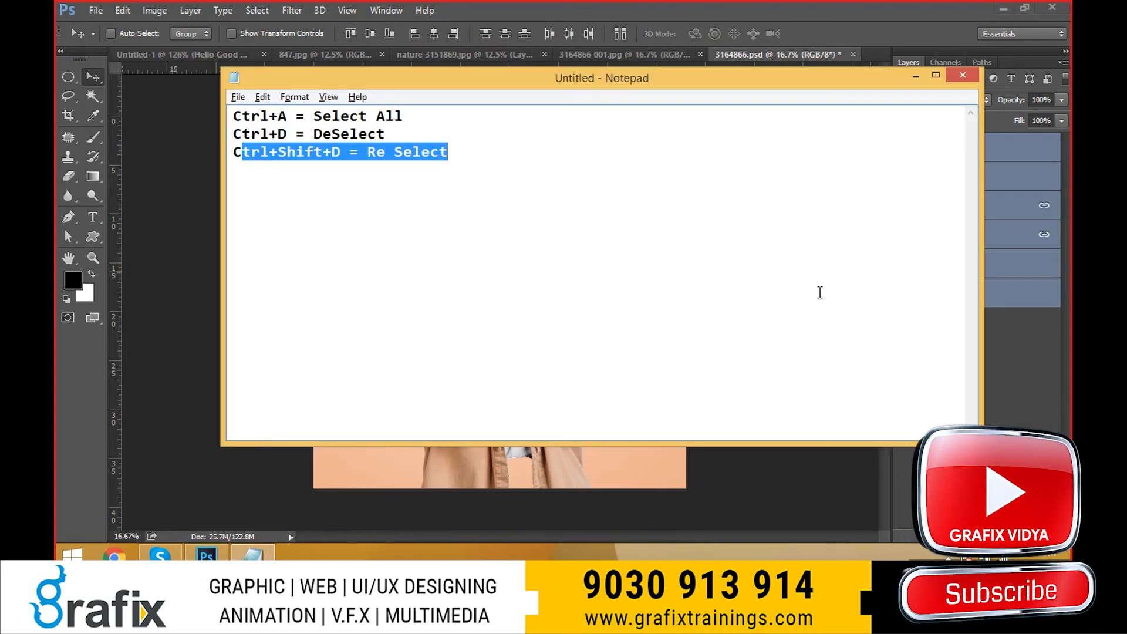
click(820, 293)
key(Return)
text(Ct)
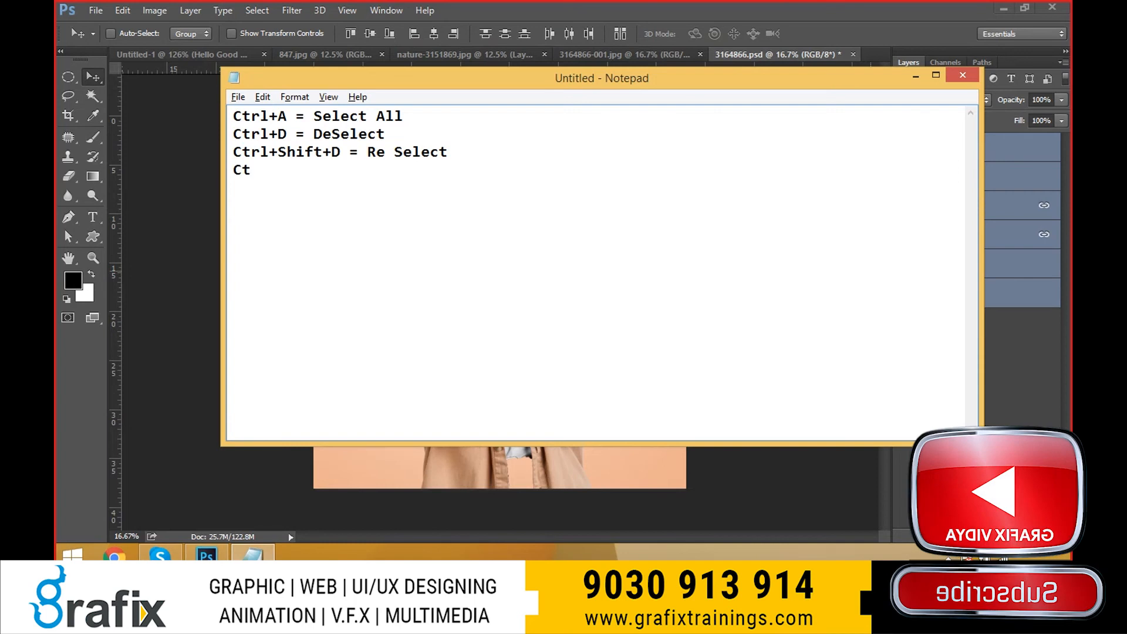
text(r+alt+)
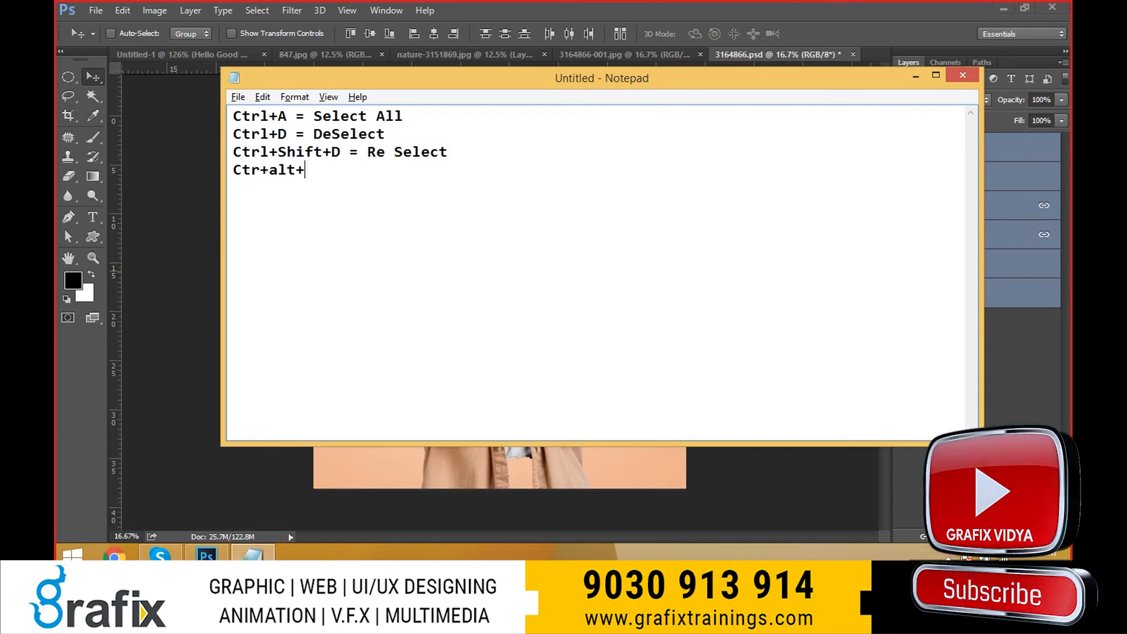
text(A)
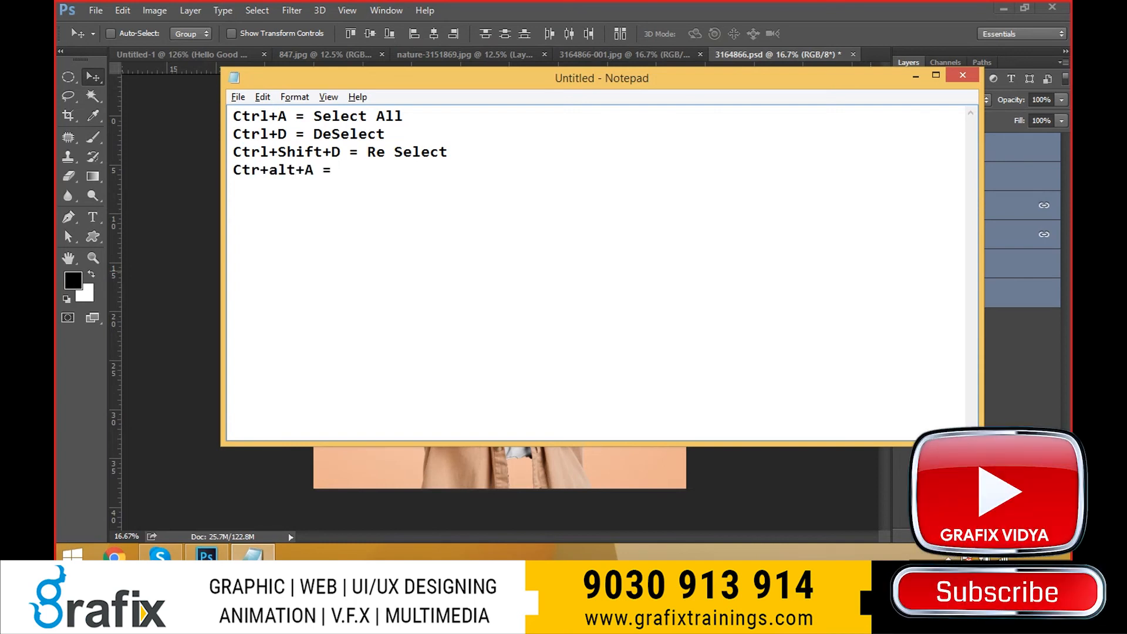
text( = Selecct )
text(All Kaye)
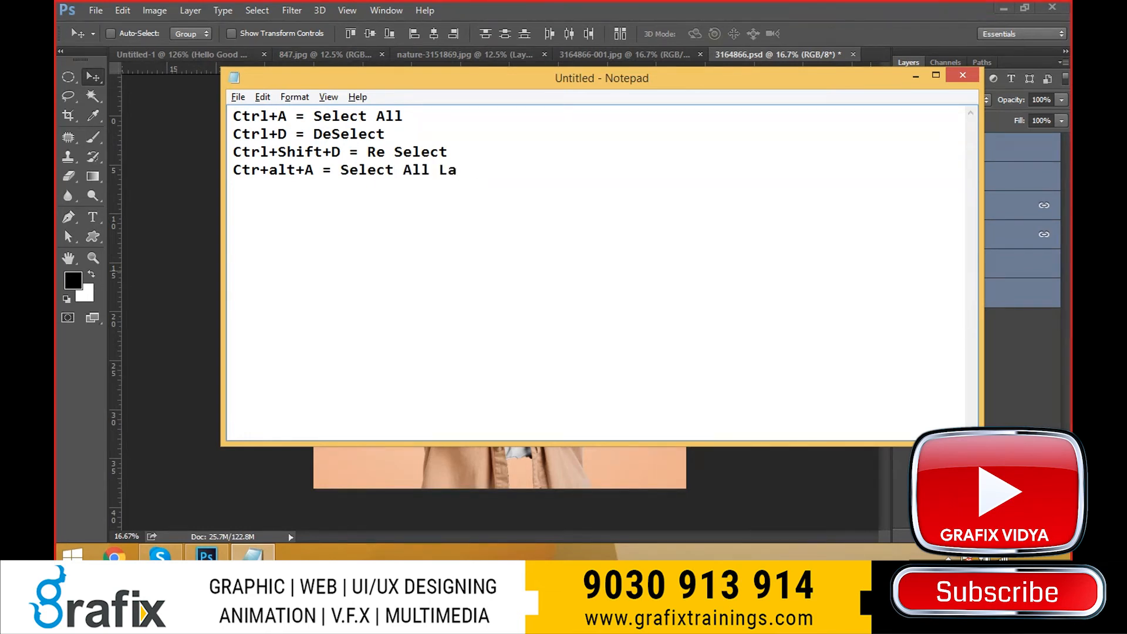
text(yers)
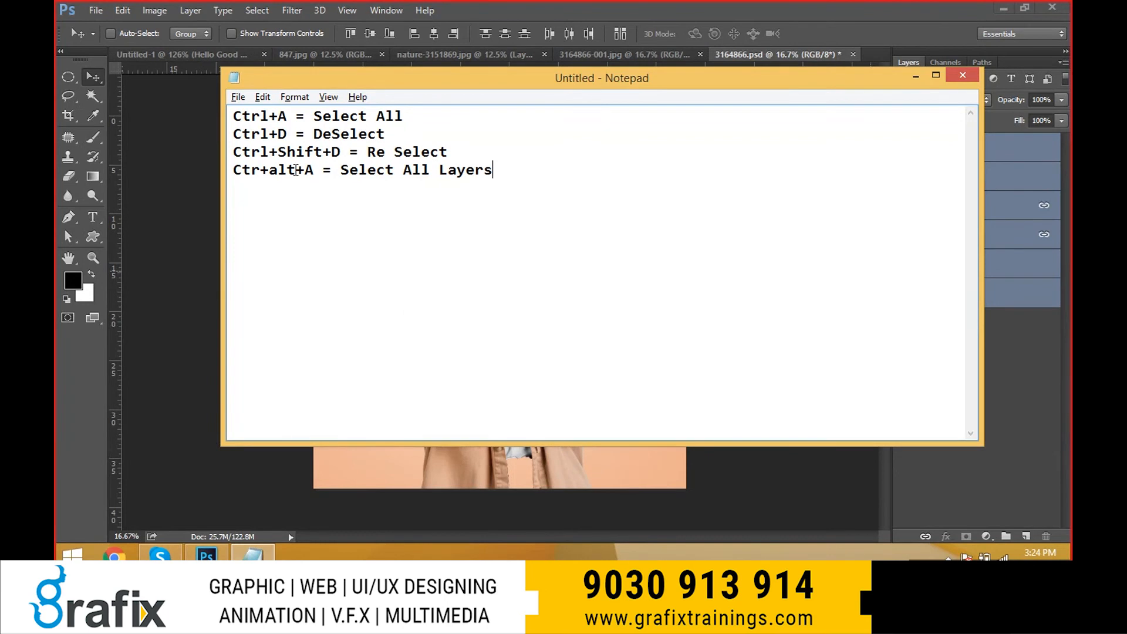
Switch back to Photoshop and deselect all layers of 3164866.psd.
key(alt+Tab)
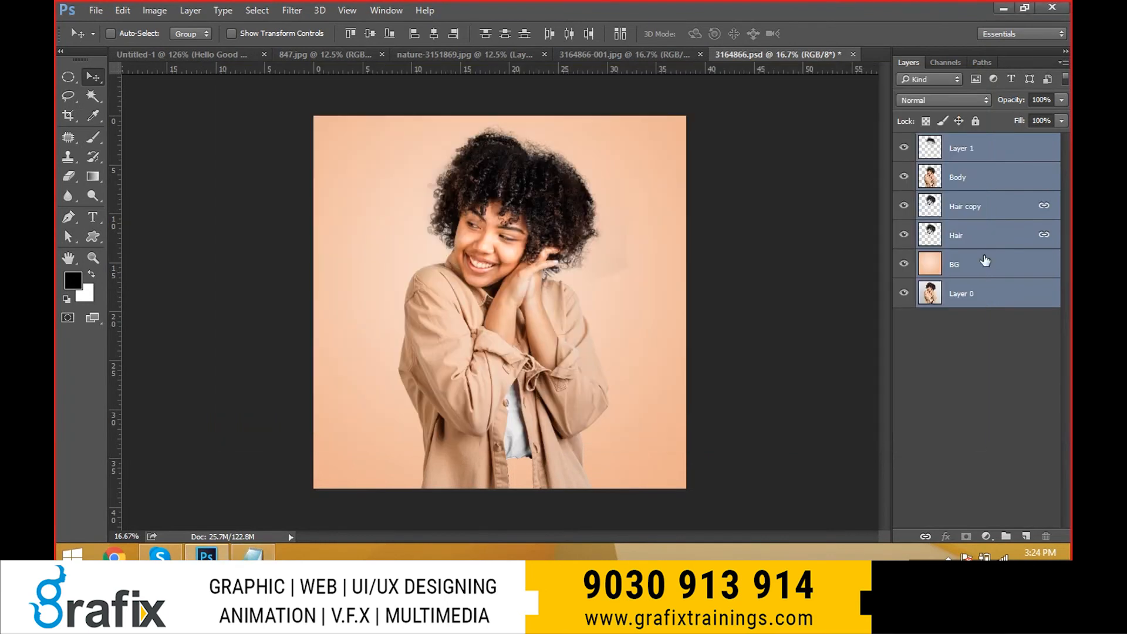
click(266, 10)
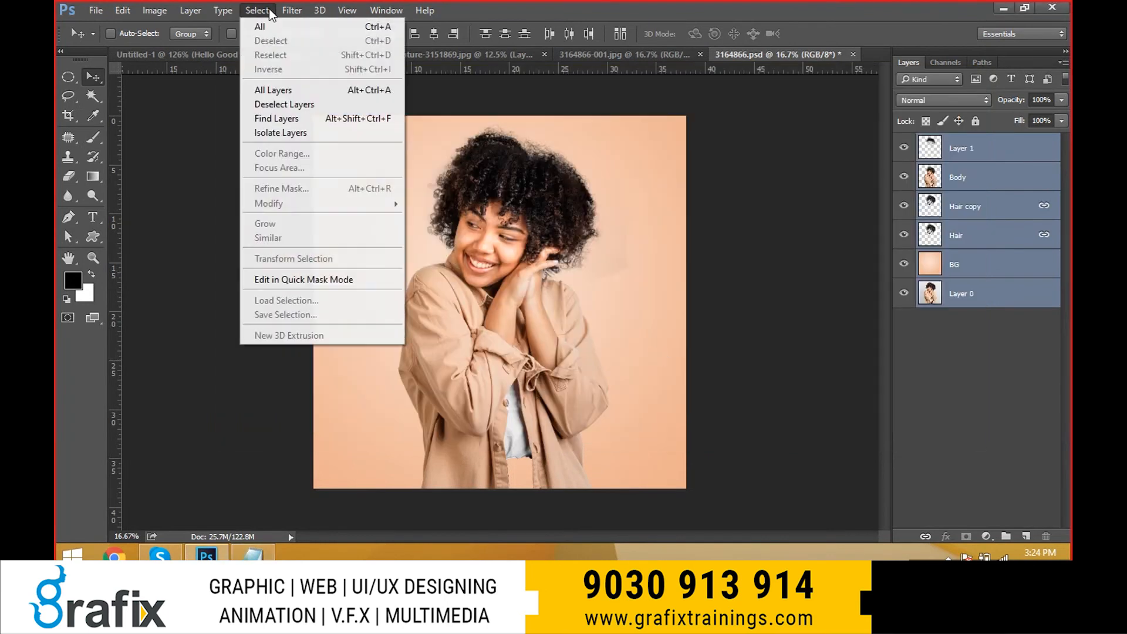
click(289, 110)
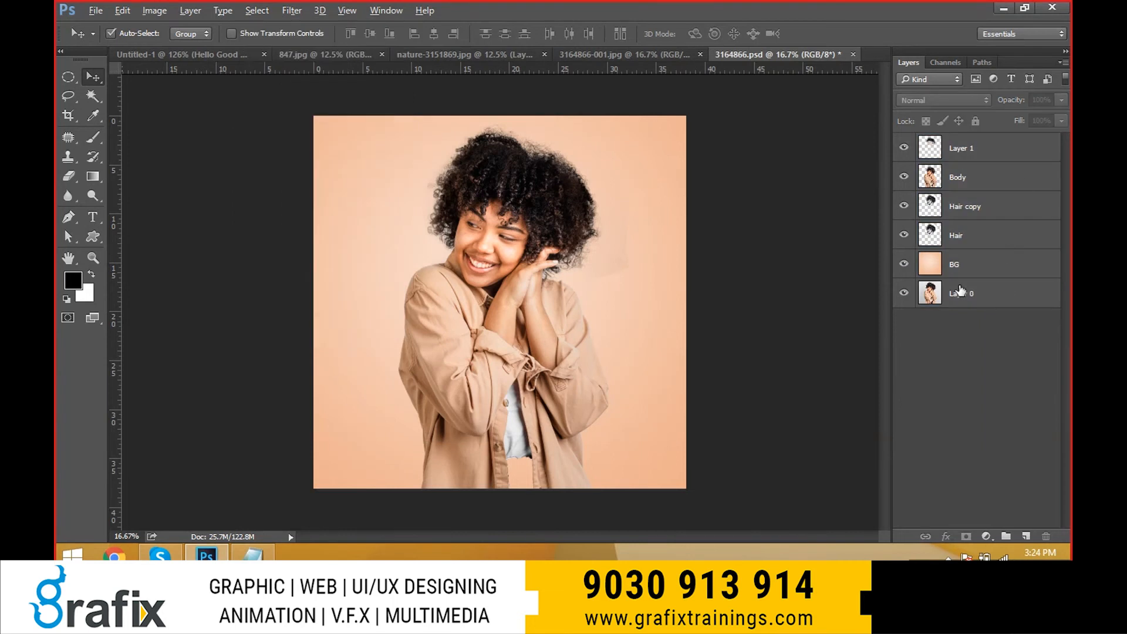
Find layers by the name "body" and select the Body layer.
key(ctrl+alt+shift+f)
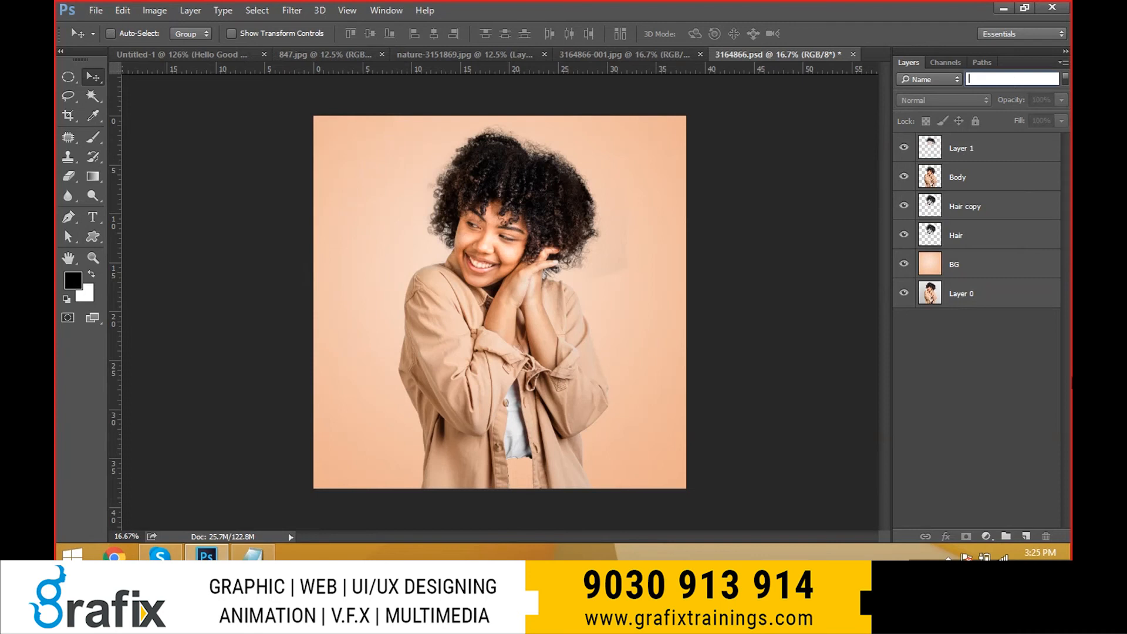
text(body)
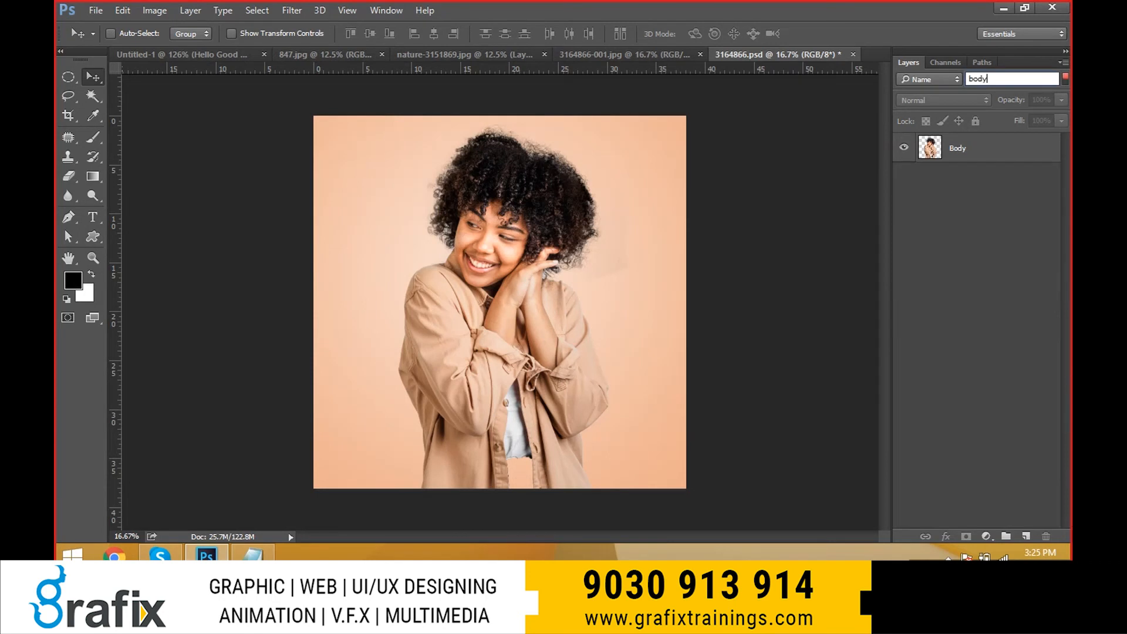
click(962, 149)
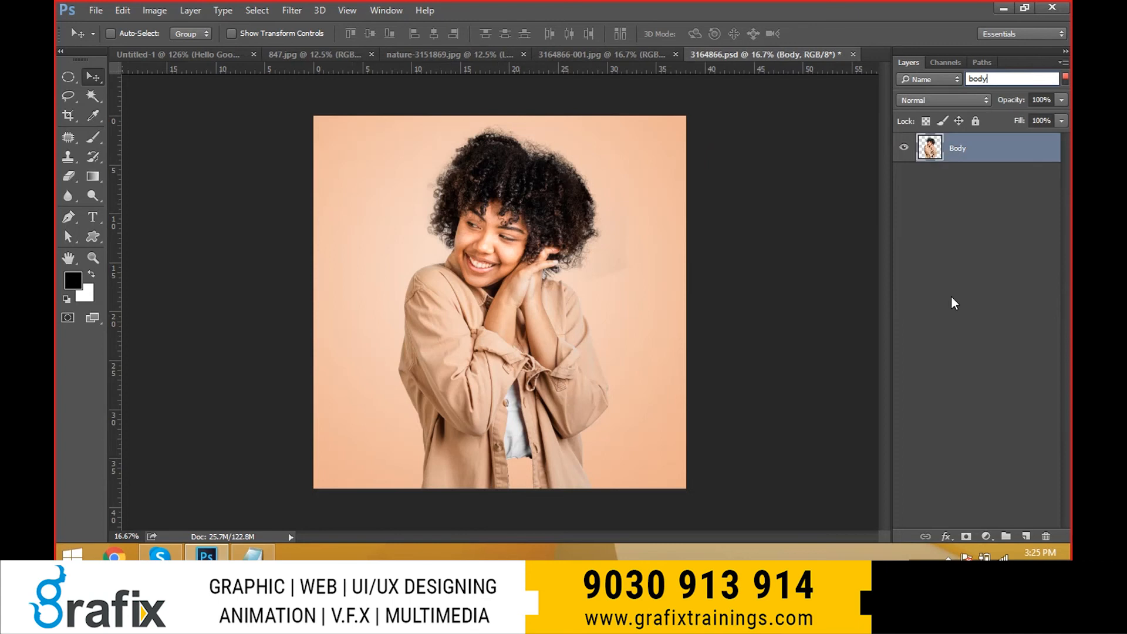
Replace the layer name filter with "hair" and alternate between the Hair copy and Hair layers, finishing on Hair.
key(ctrl+a)
key(BackSpace)
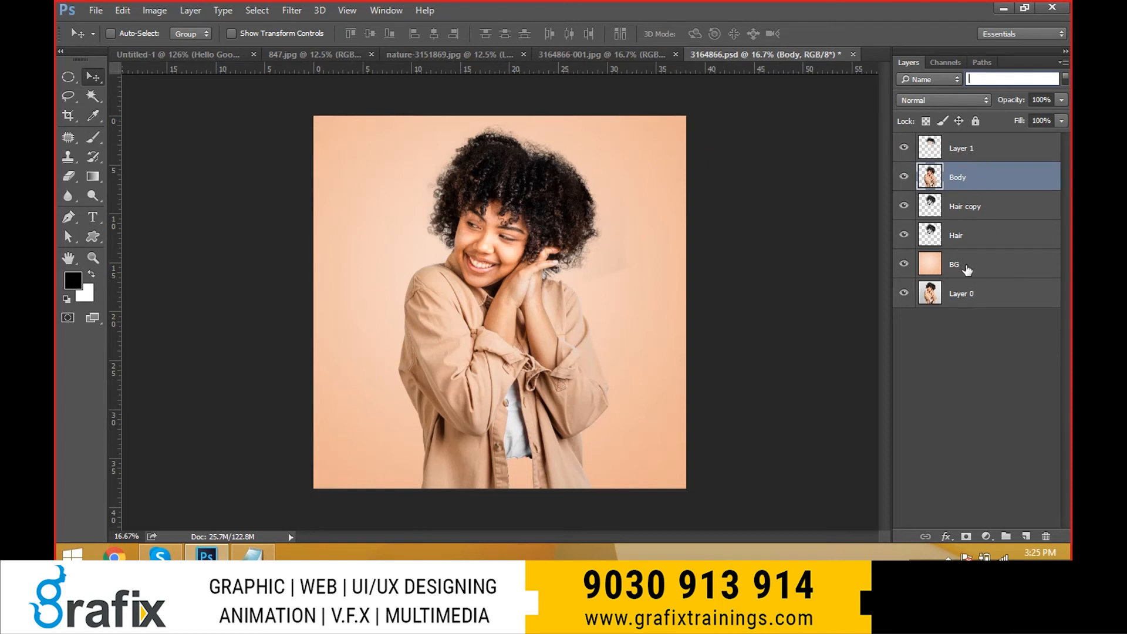
text(hair)
click(992, 153)
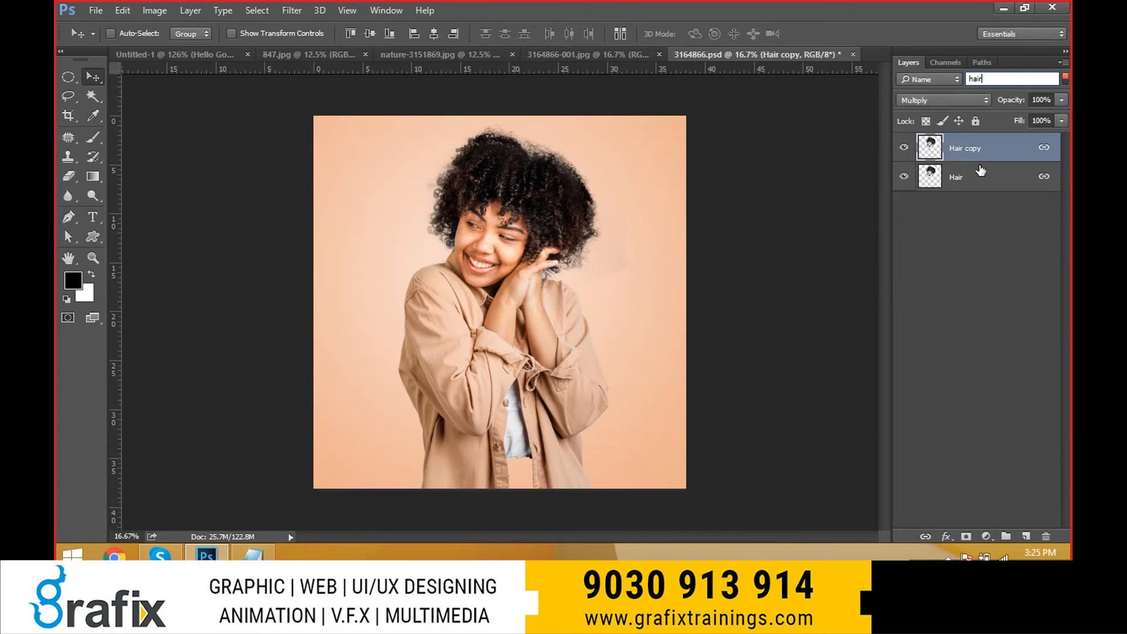
click(980, 173)
click(981, 147)
click(986, 176)
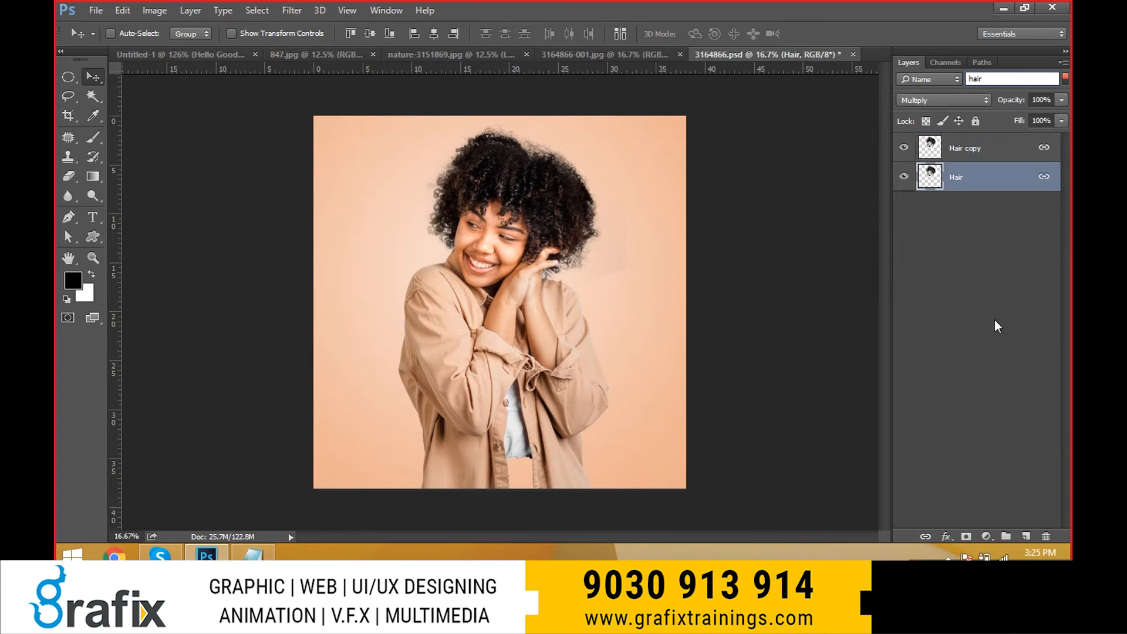
click(991, 150)
click(992, 176)
Undo a trial move of the hair and clear the layer name filter to list every layer again.
drag(605, 226, 570, 208)
key(ctrl+z)
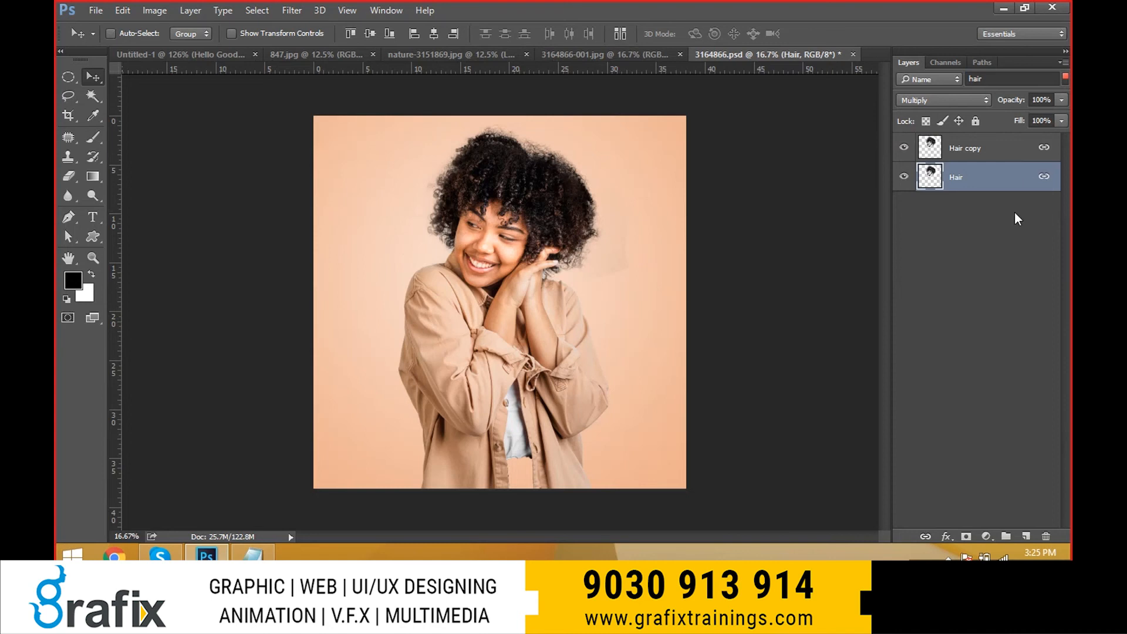
double_click(1009, 79)
key(BackSpace)
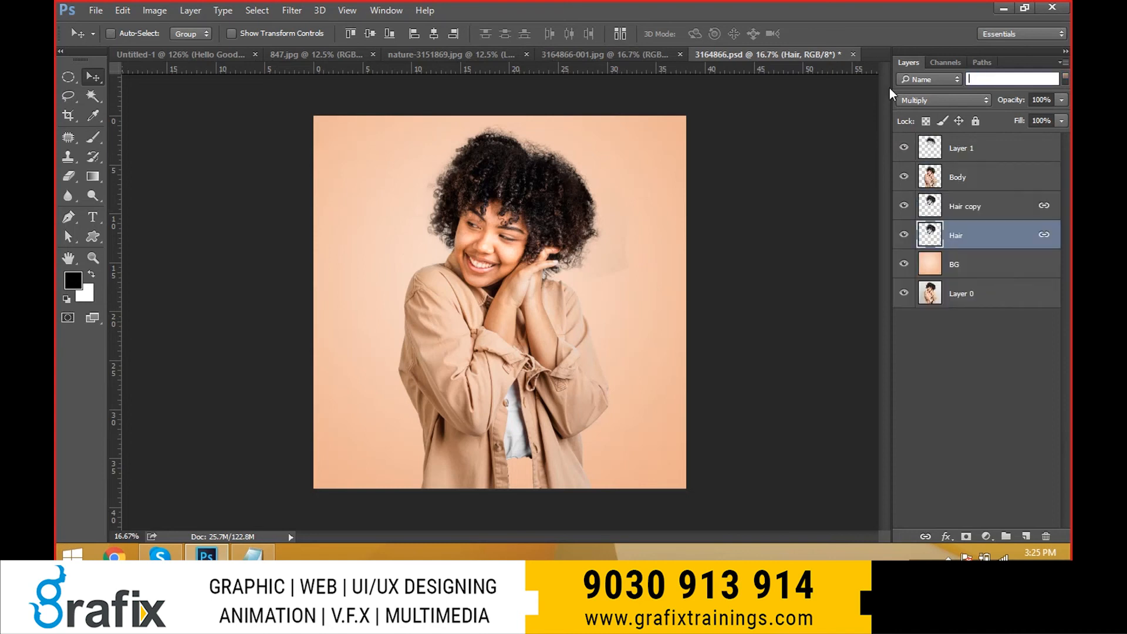
click(256, 13)
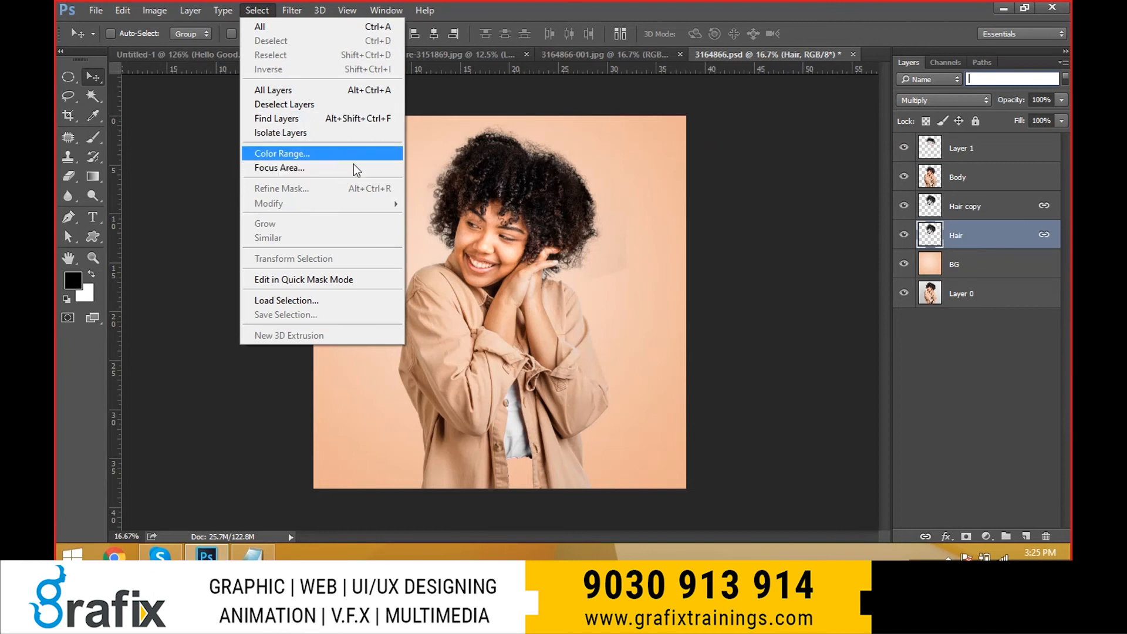
click(487, 208)
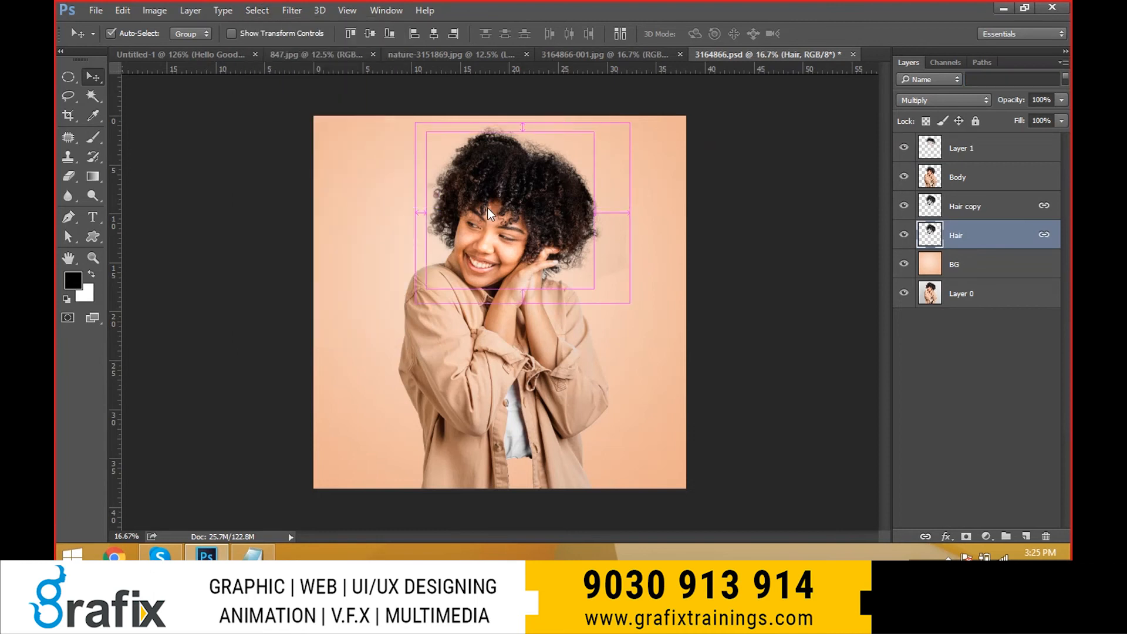
Open the image 3632697 of the woman with the yellow balloon.
key(ctrl+o)
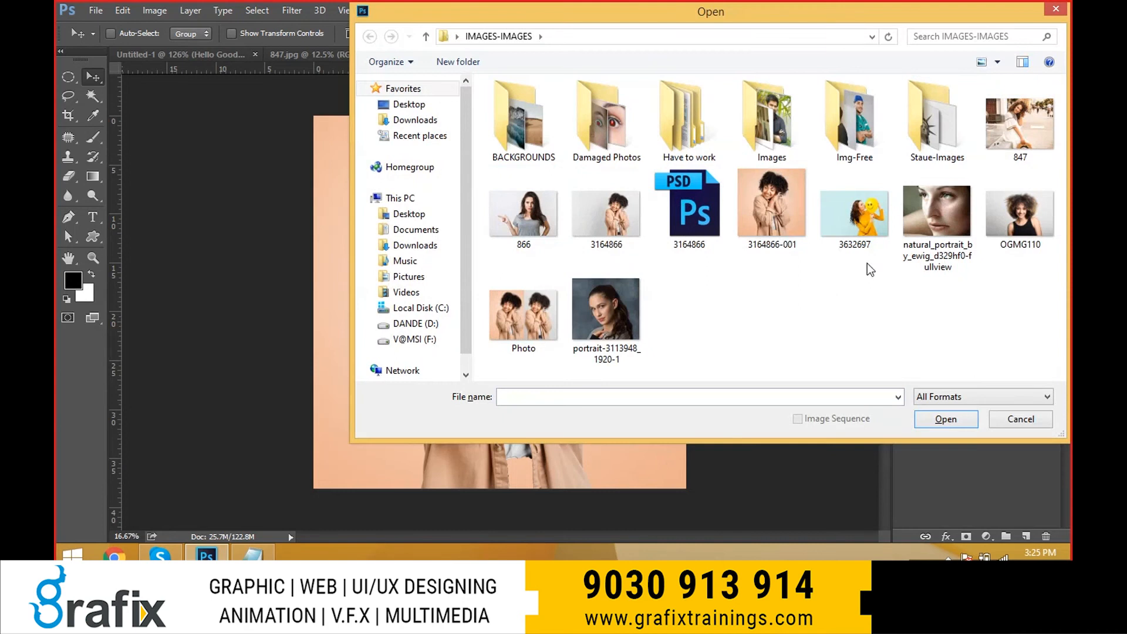
click(878, 230)
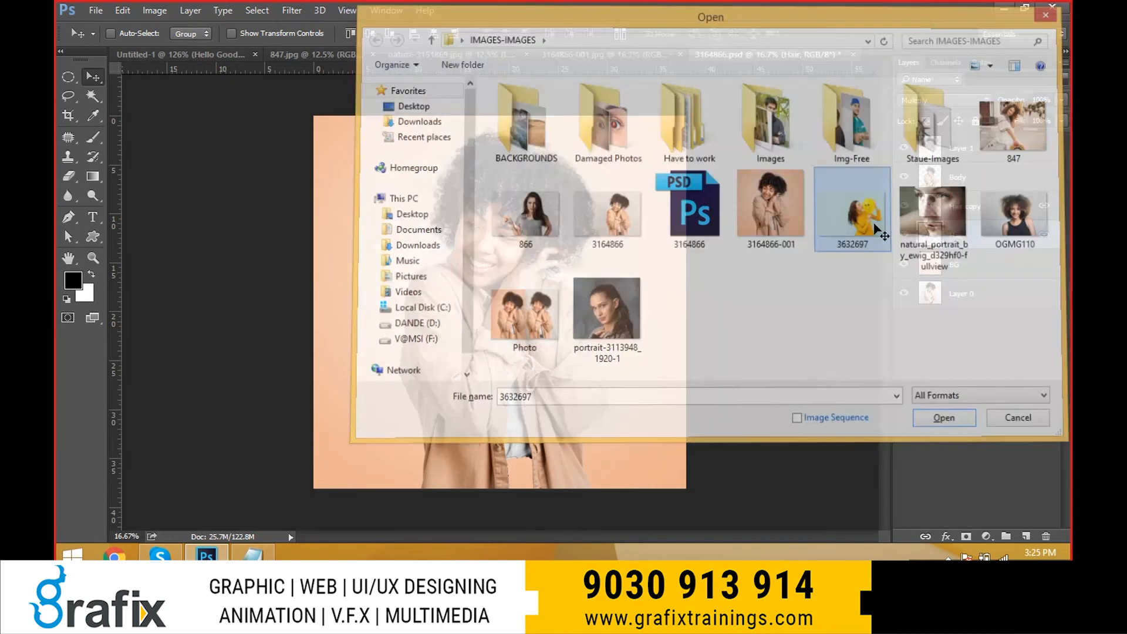
double_click(877, 230)
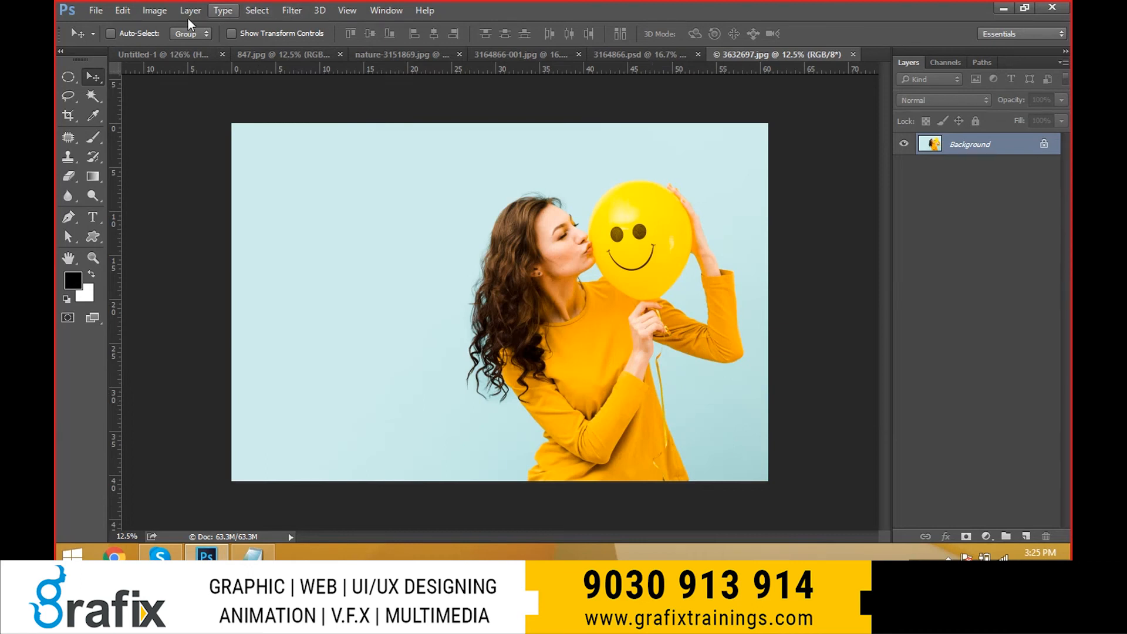
Start a Color Range selection and sample the light blue background beside the woman.
click(260, 12)
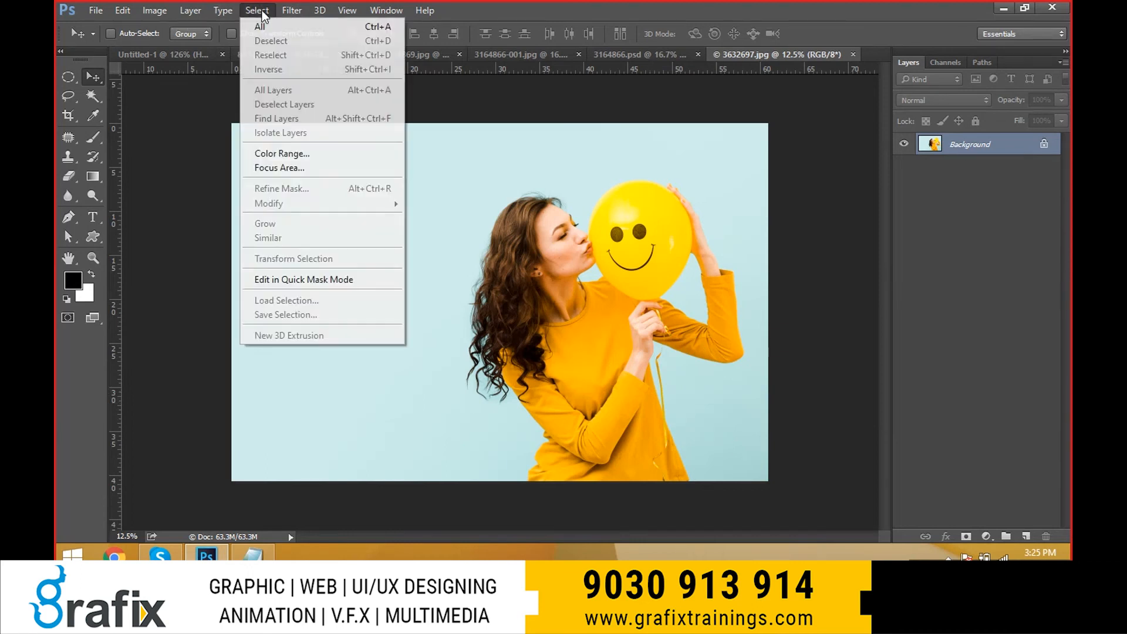
click(317, 154)
drag(511, 80, 877, 103)
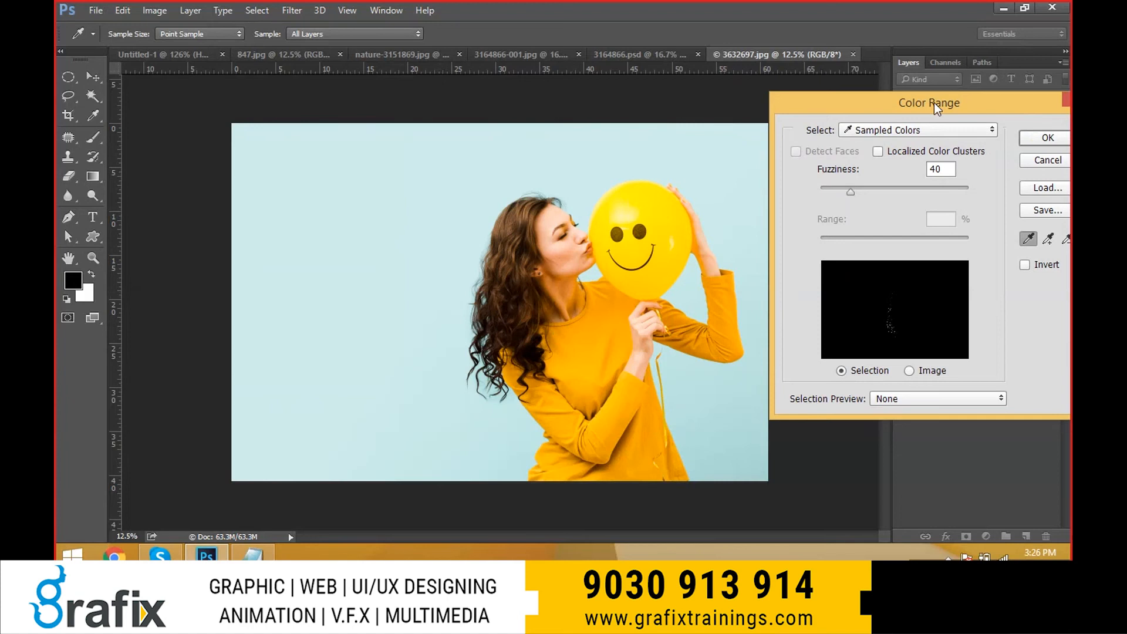
drag(937, 107, 965, 108)
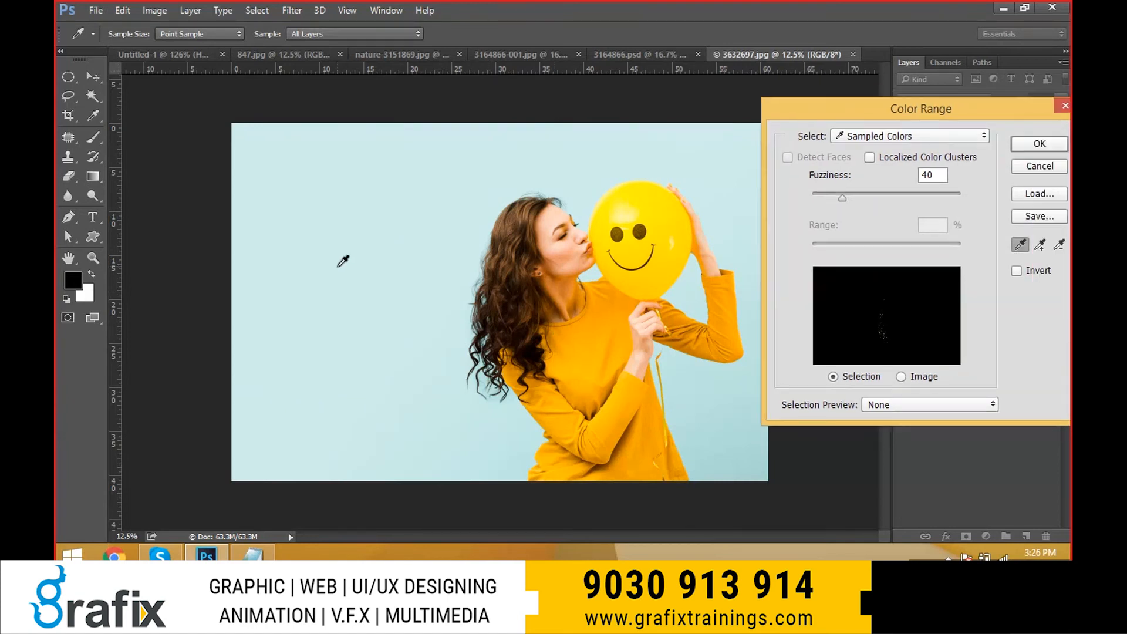
click(452, 271)
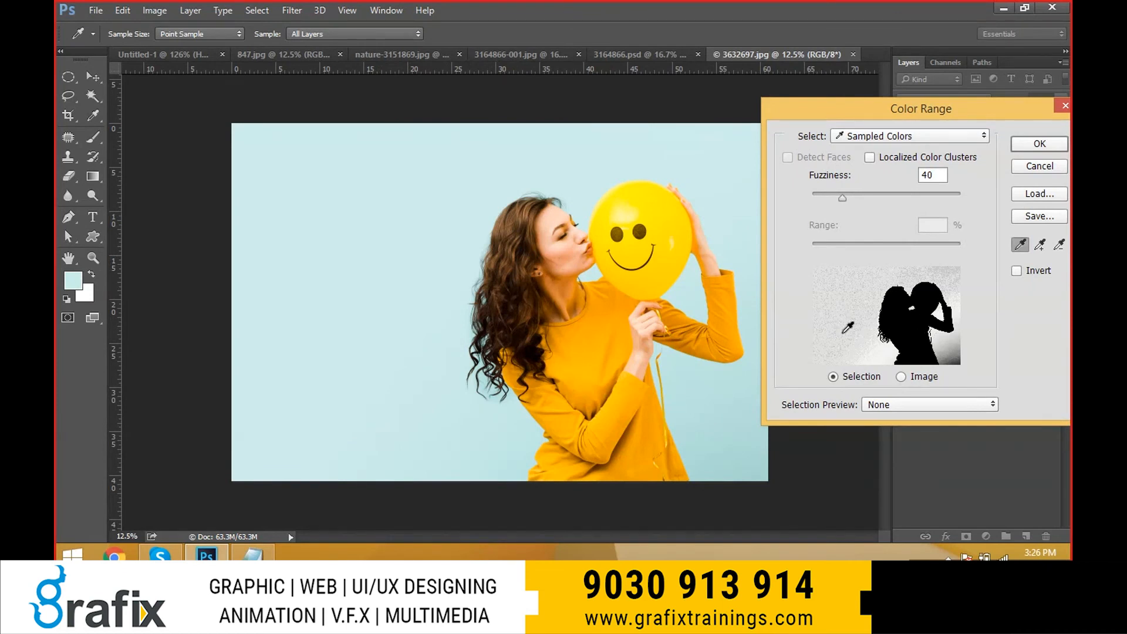
Try sampling the orange sweater with Fuzziness 200, and return to the light blue background with Fuzziness 55.
click(621, 344)
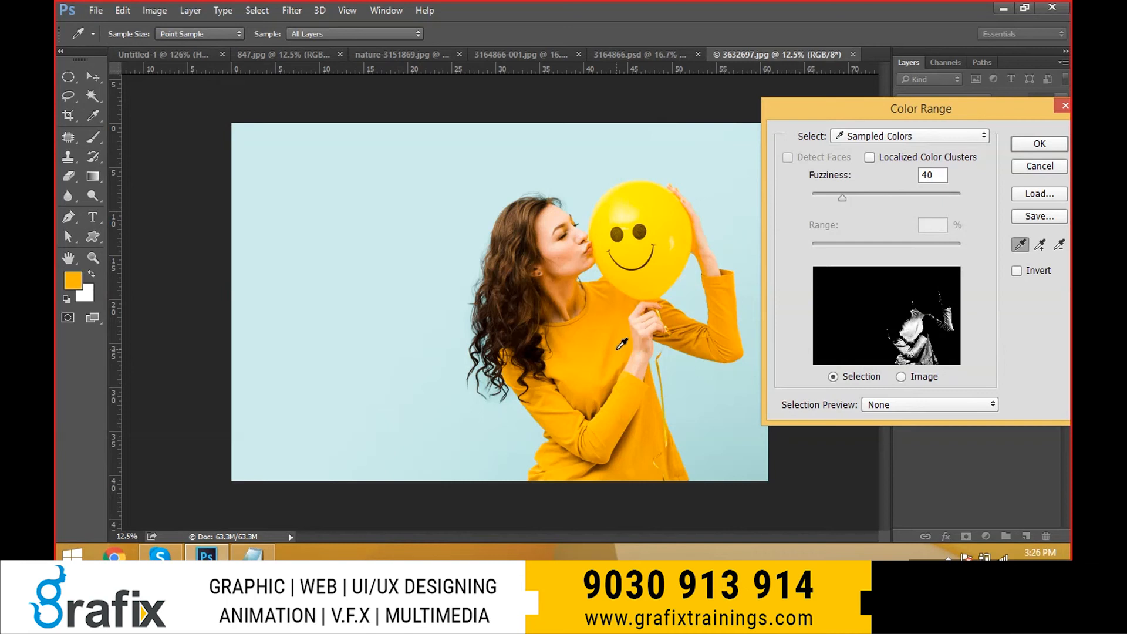
drag(847, 195, 993, 196)
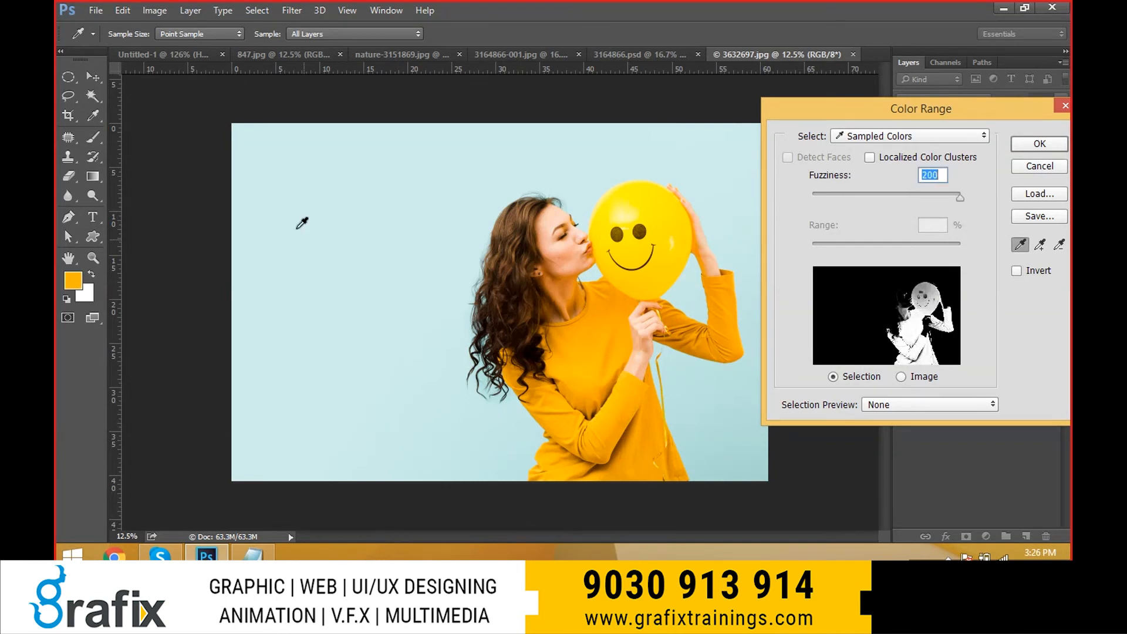
click(421, 254)
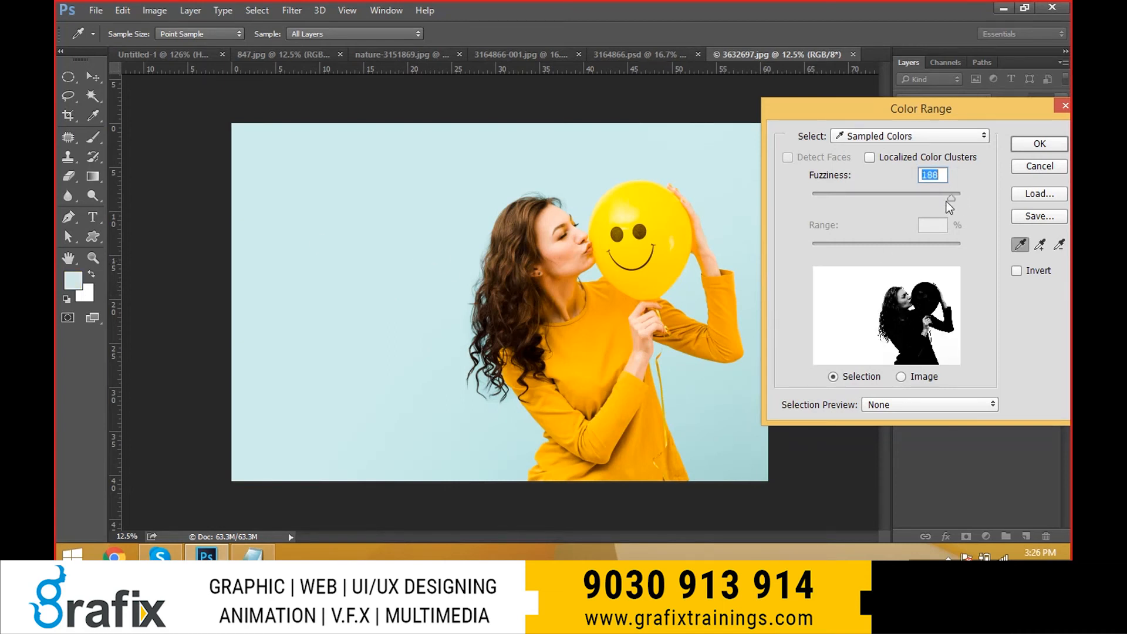
drag(950, 204, 854, 212)
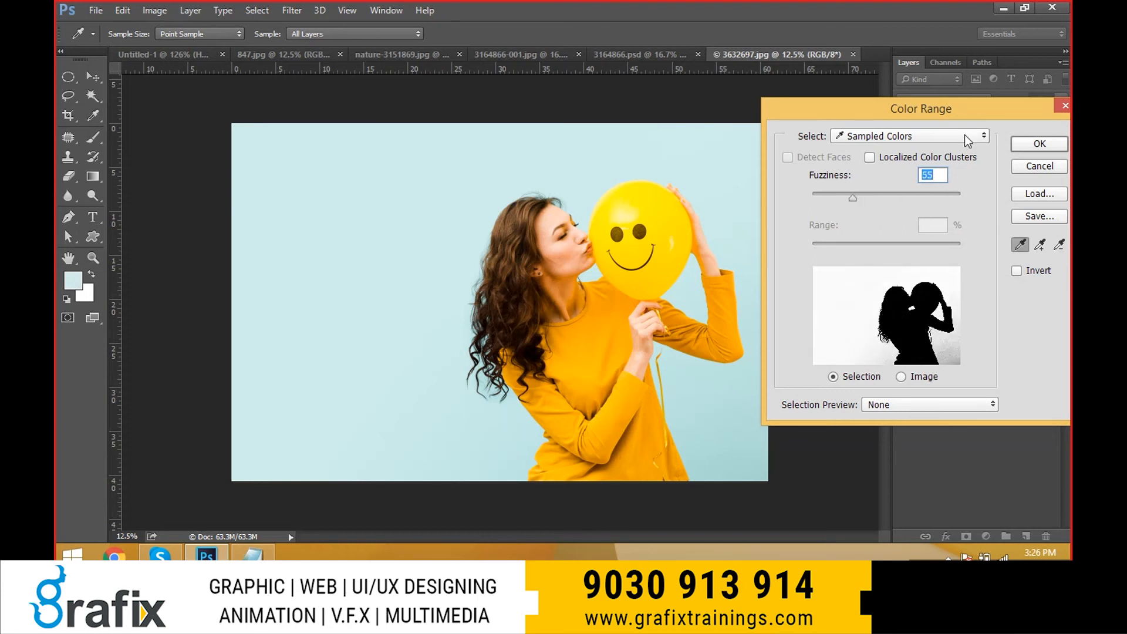
Add the yellow-orange of the woman's figure to the sampled colors and set the Fuzziness to 200.
drag(939, 109, 920, 111)
click(1021, 246)
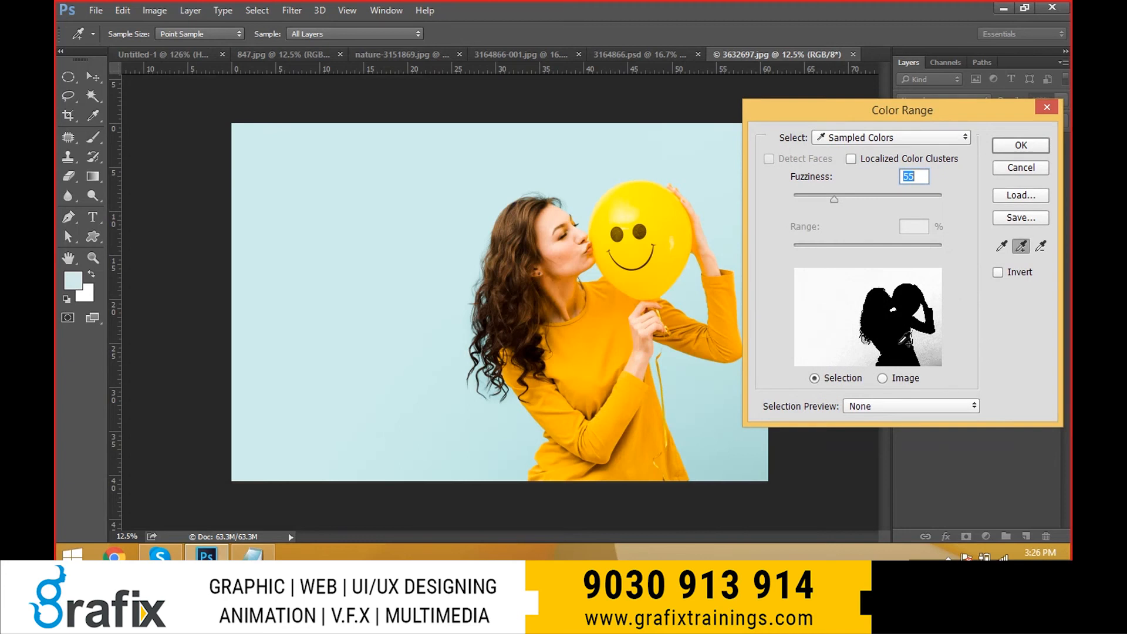
click(904, 342)
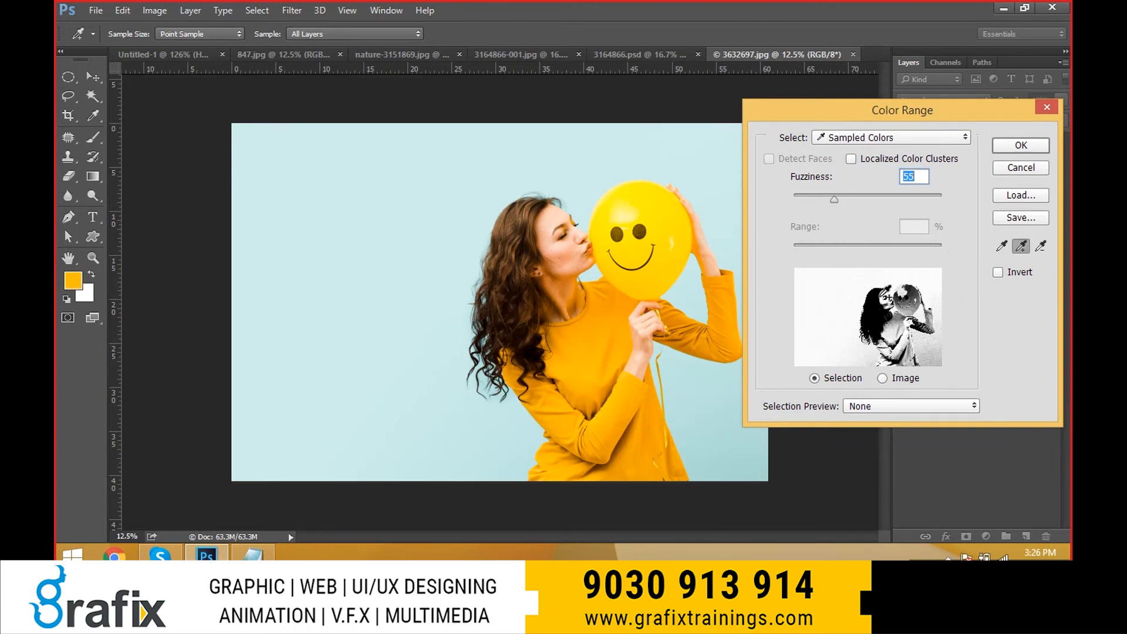
text(200)
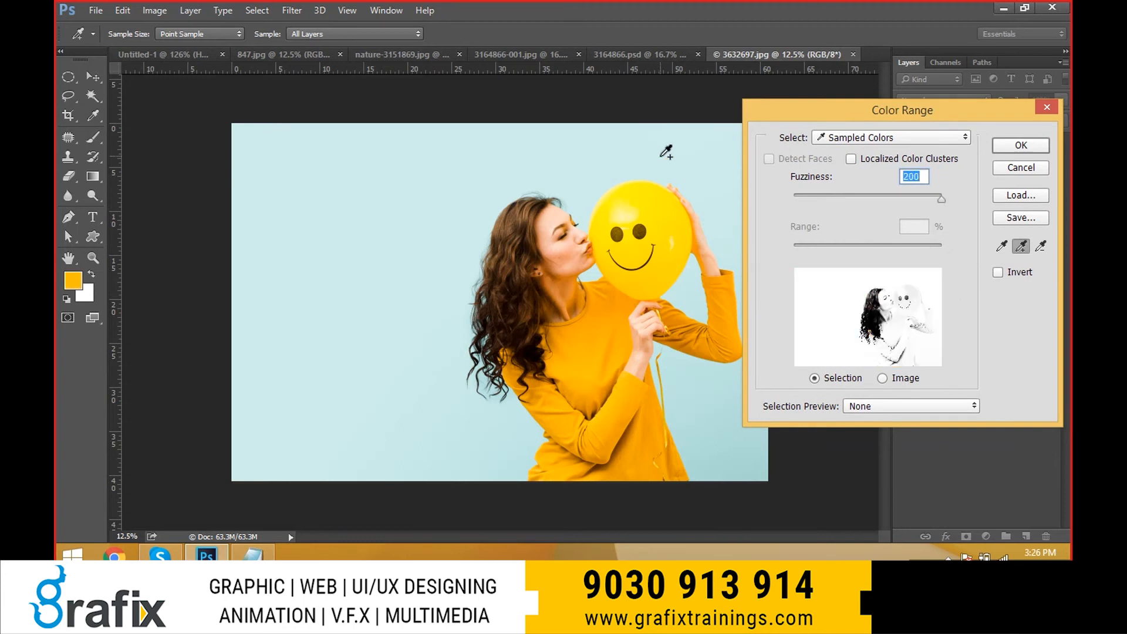
Resample only the light blue background at Fuzziness 63, add the darker blue near the lower-right corner, and apply the color range.
click(1001, 246)
click(616, 151)
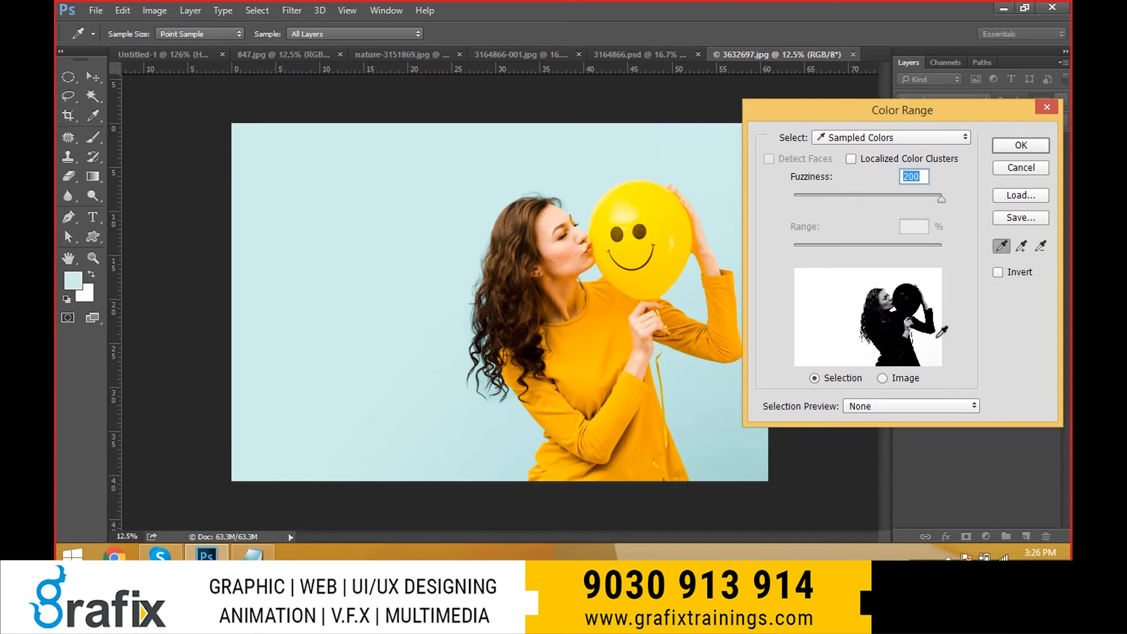
drag(886, 194, 839, 203)
click(1022, 245)
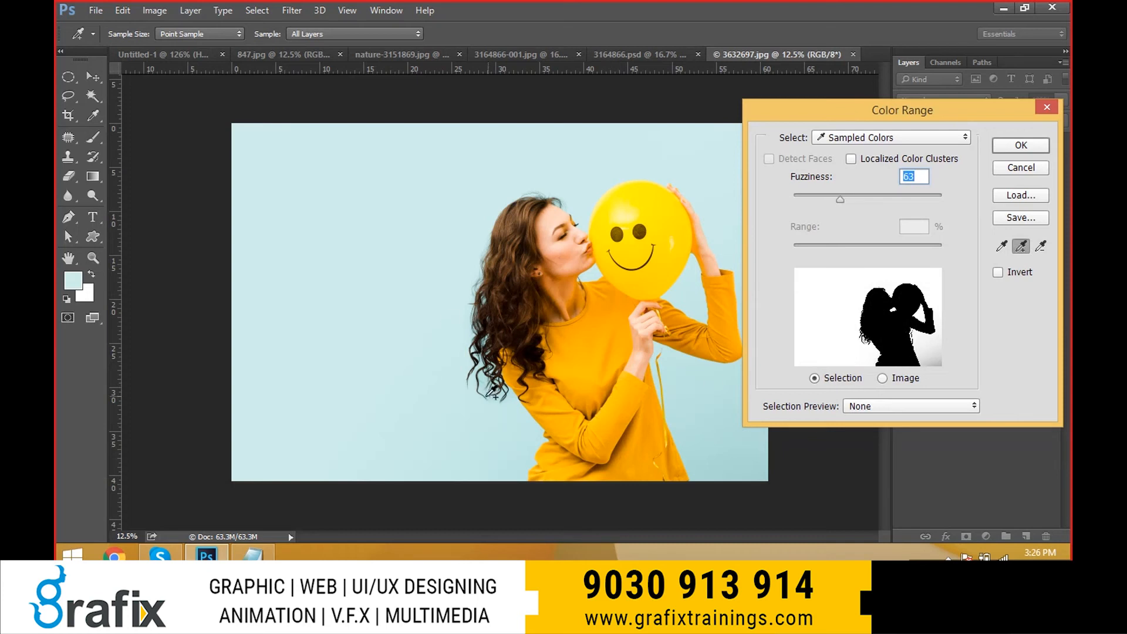
click(740, 453)
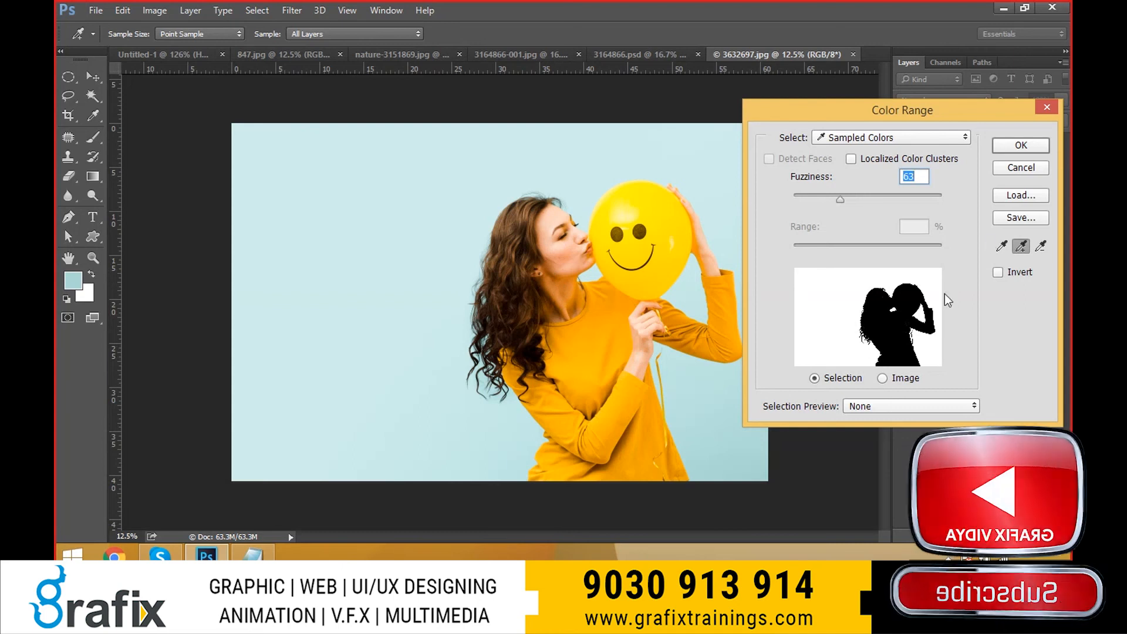
click(1020, 144)
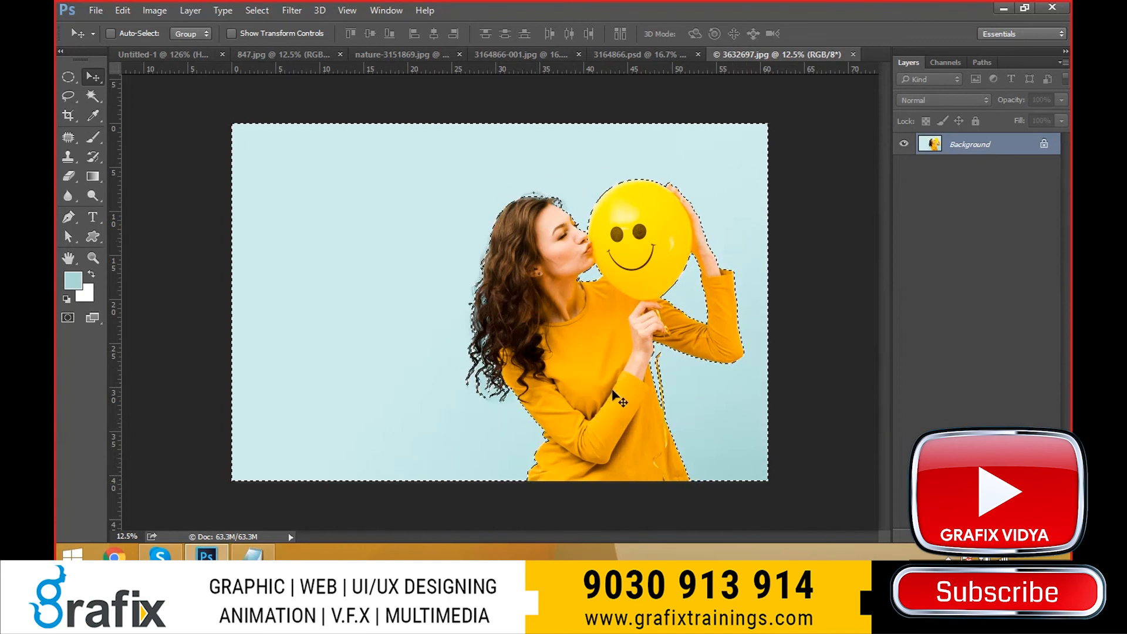
Invert the selection and place the cut-out woman with the balloon on the left side of the nature-3151869 image.
key(ctrl+shift+i)
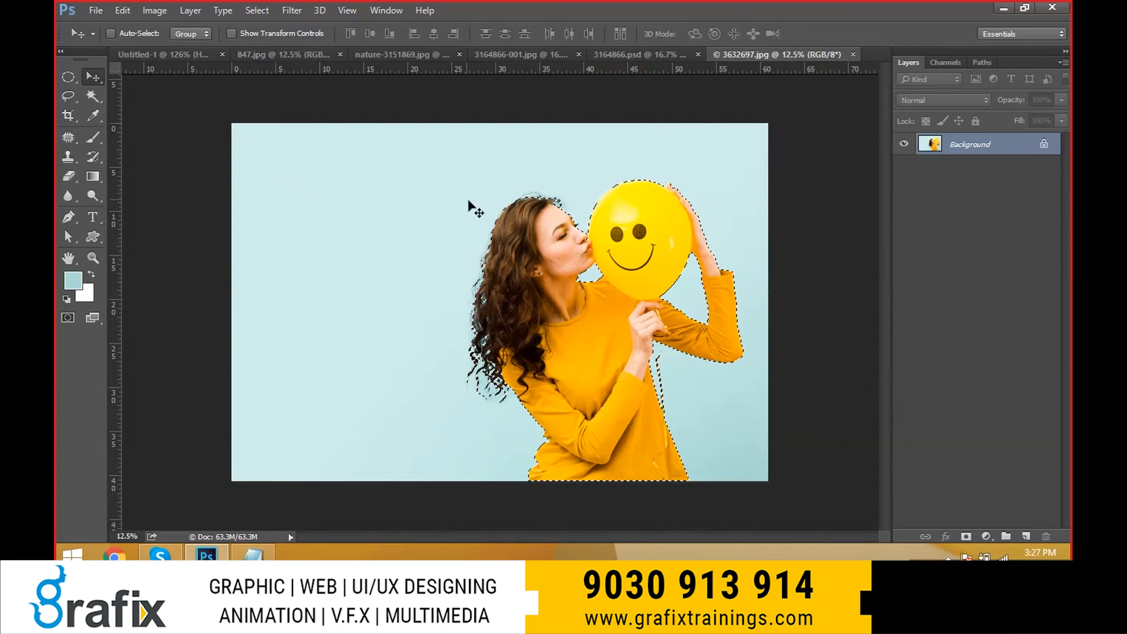
drag(526, 234, 359, 395)
Select Layer 1 and move the curly-haired woman right, clear of the woman with the balloon.
right_click(517, 275)
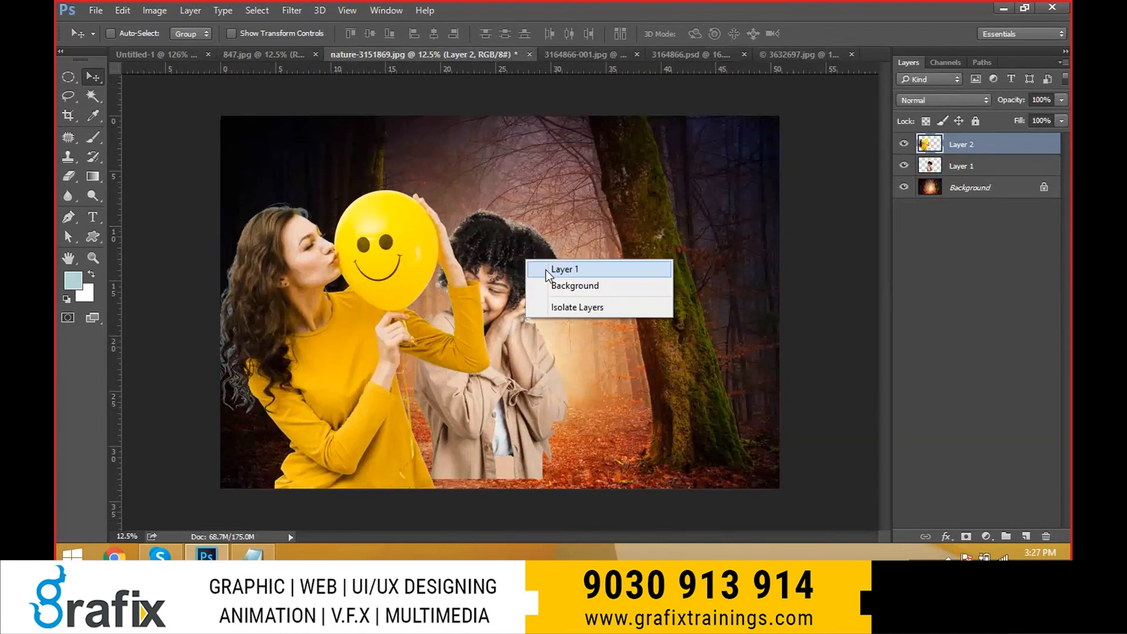
click(544, 267)
drag(545, 270, 624, 281)
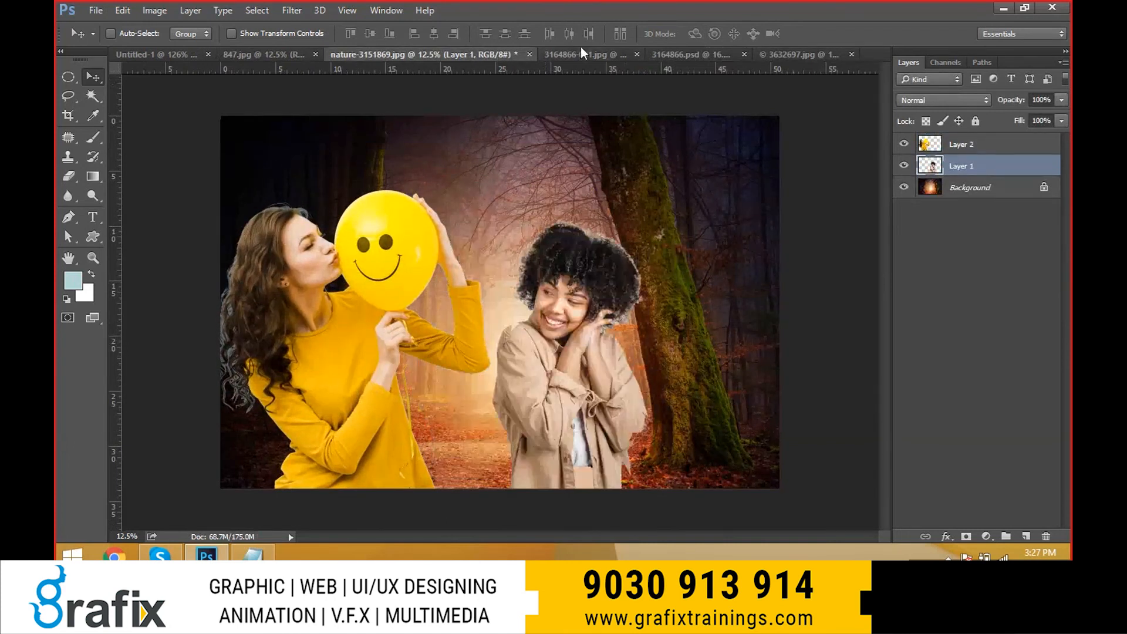
Close the documents 3164866-001.jpg and 3164866.psd and return to 3632697.jpg.
click(598, 54)
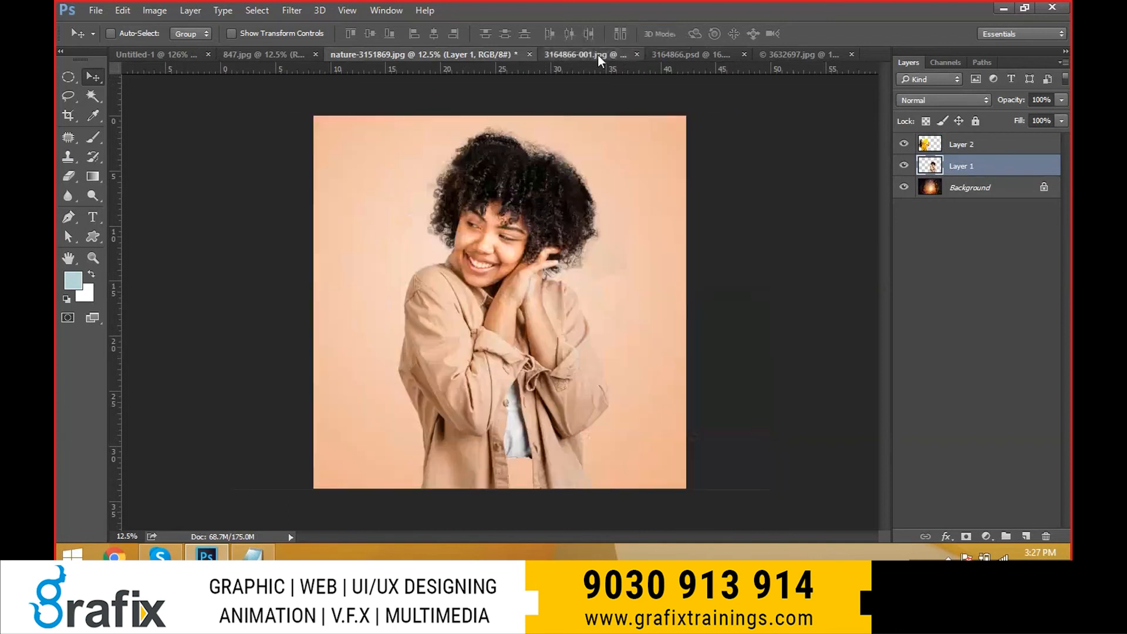
click(616, 54)
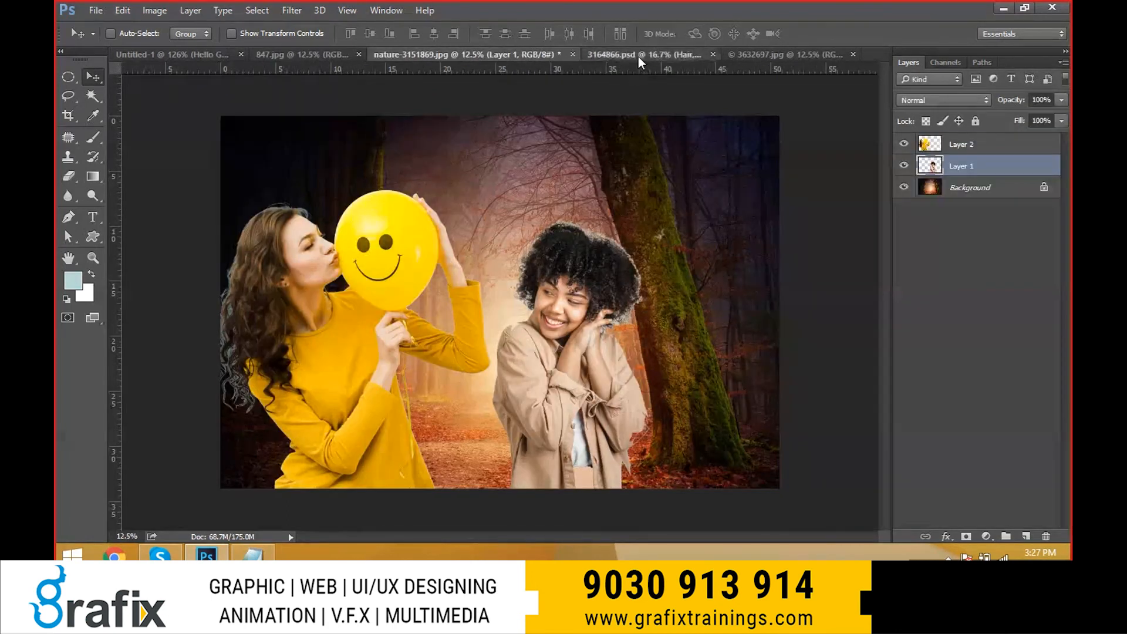
click(712, 54)
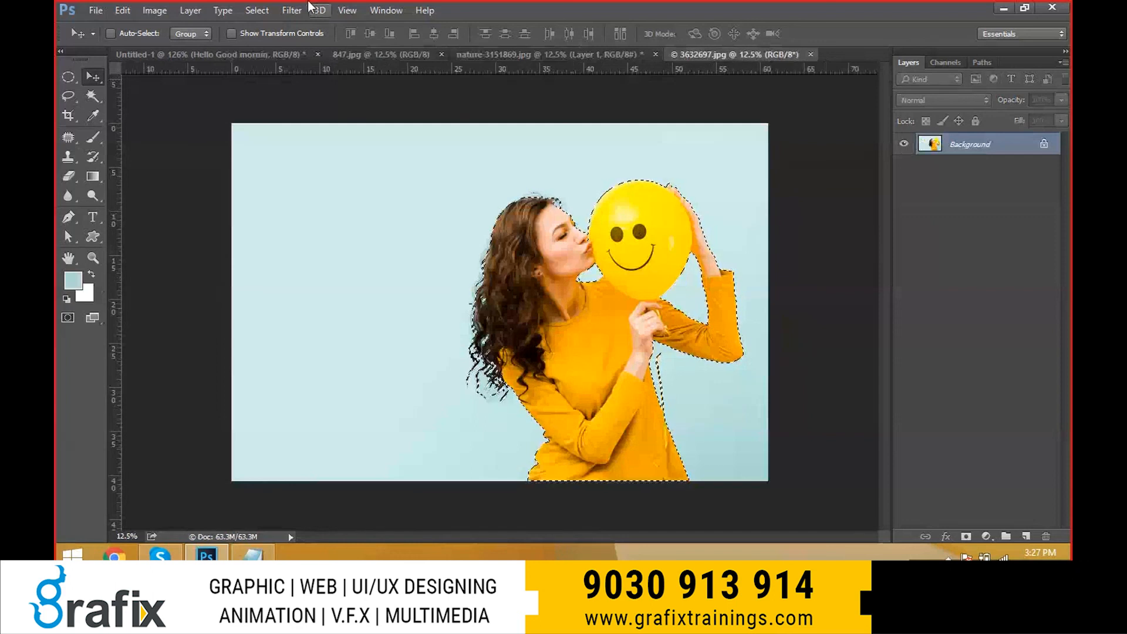
Create a Focus Area selection with an In-Focus Range of 5.61 and Soften Edge enabled, and continue into Refine Edge.
click(257, 10)
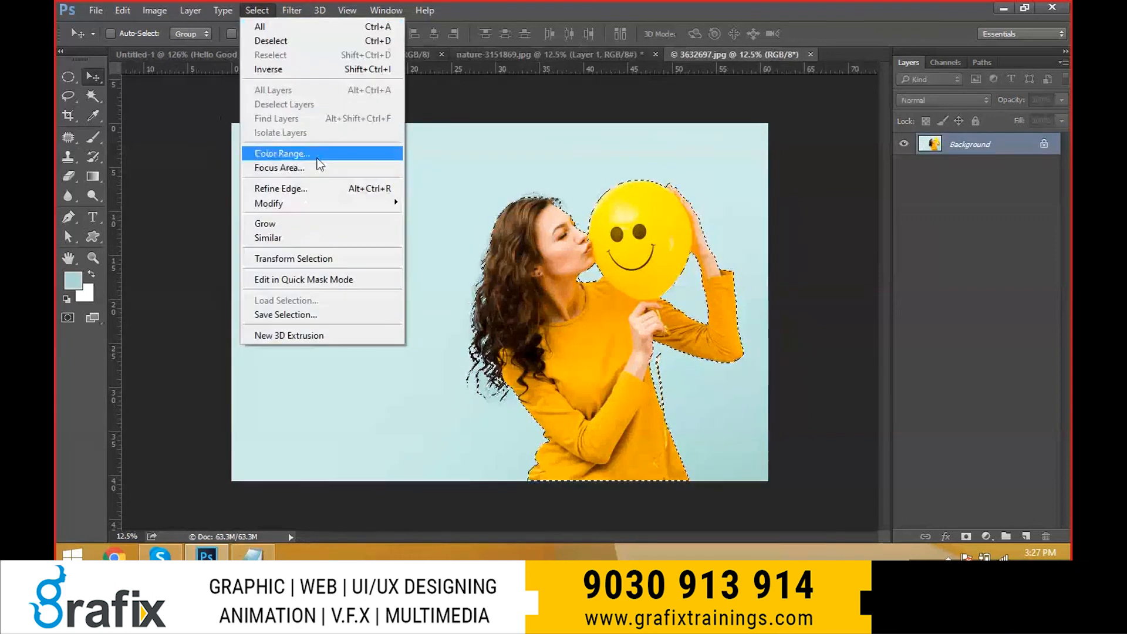
click(324, 168)
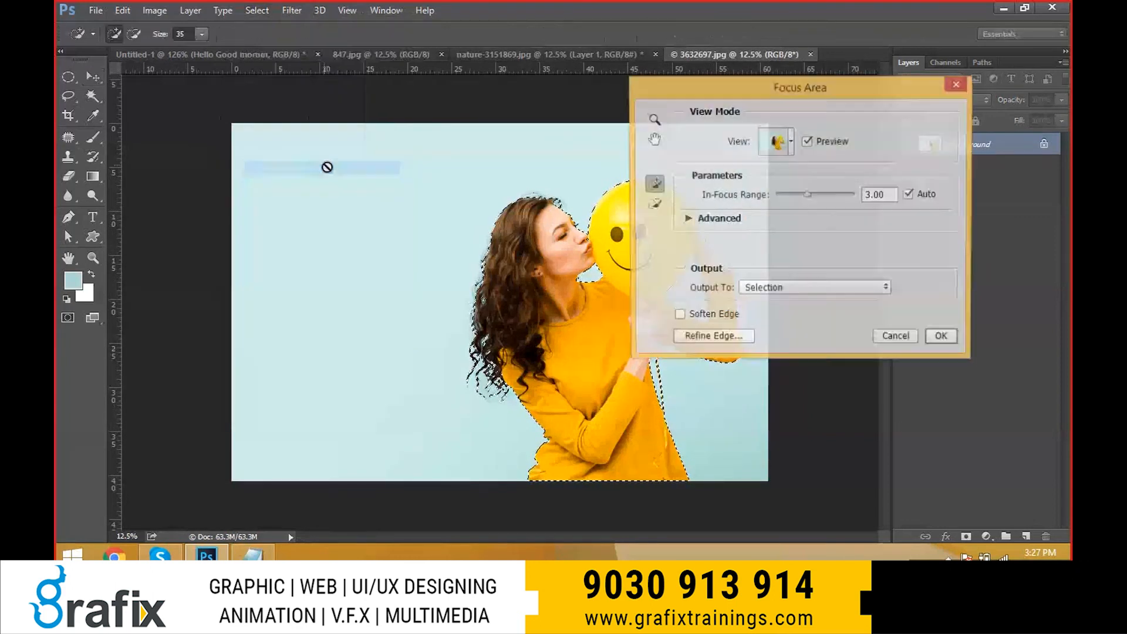
drag(734, 86, 844, 104)
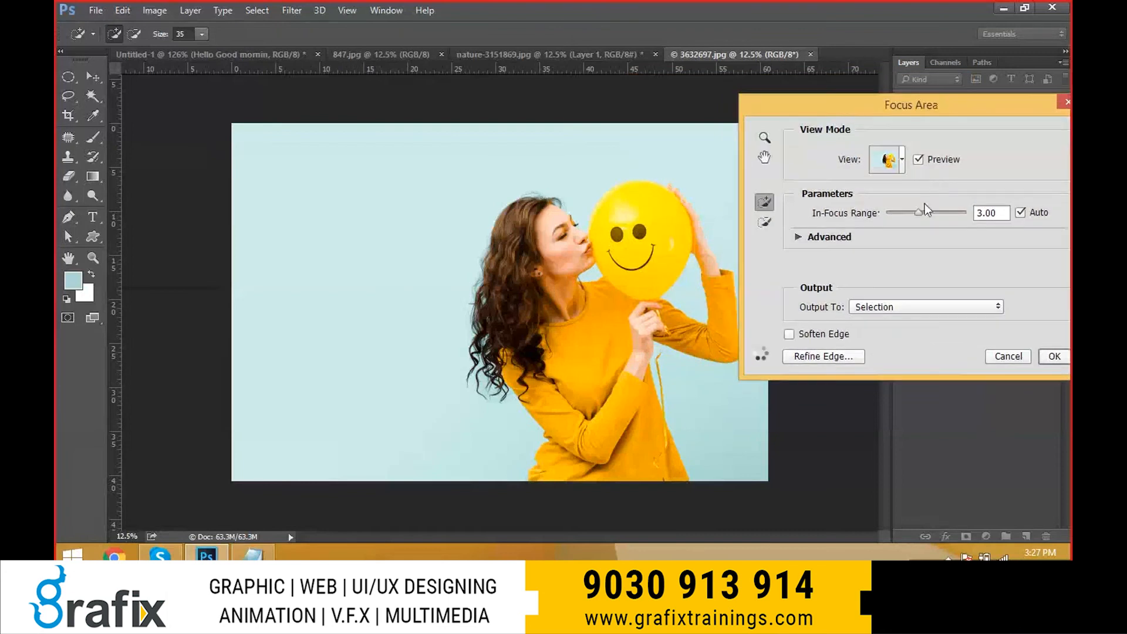
drag(915, 213, 938, 212)
click(789, 334)
drag(938, 212, 949, 214)
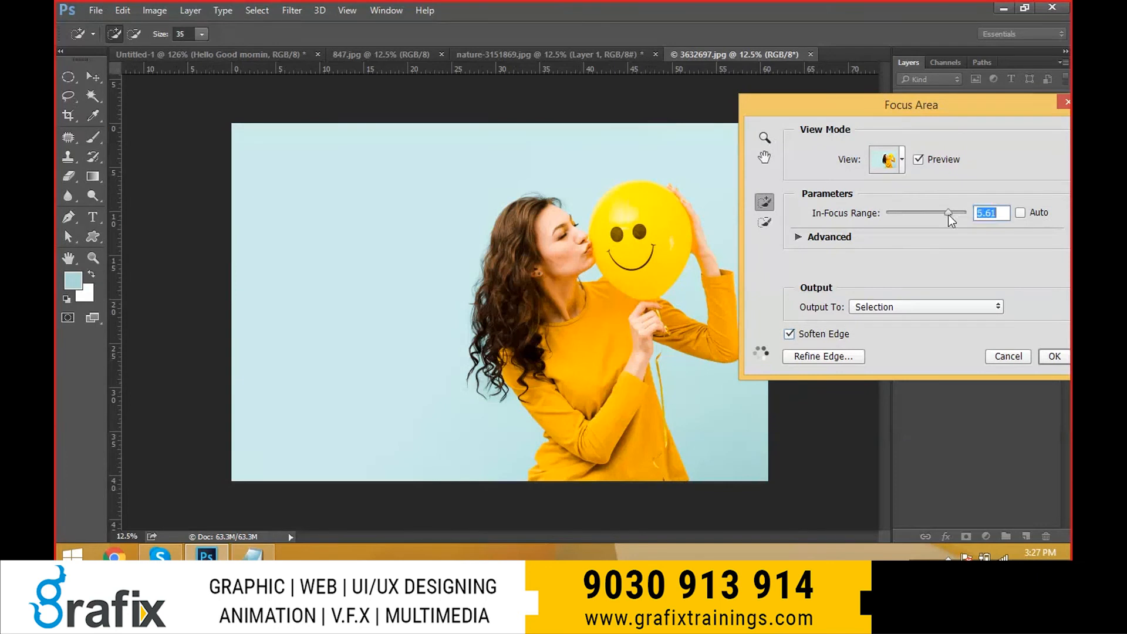
key(Return)
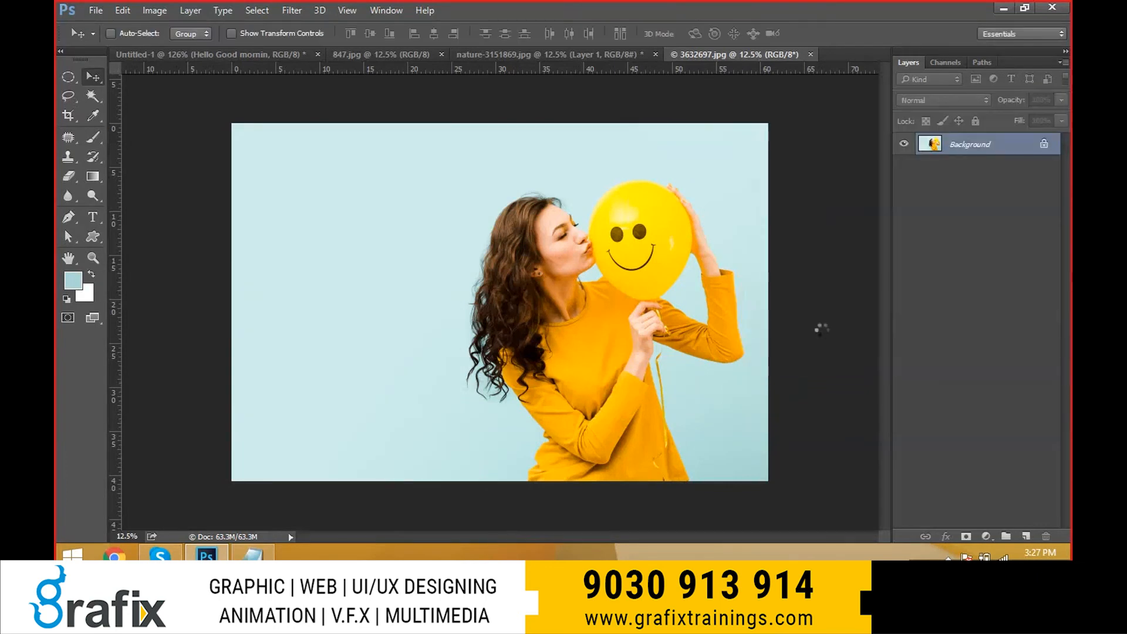
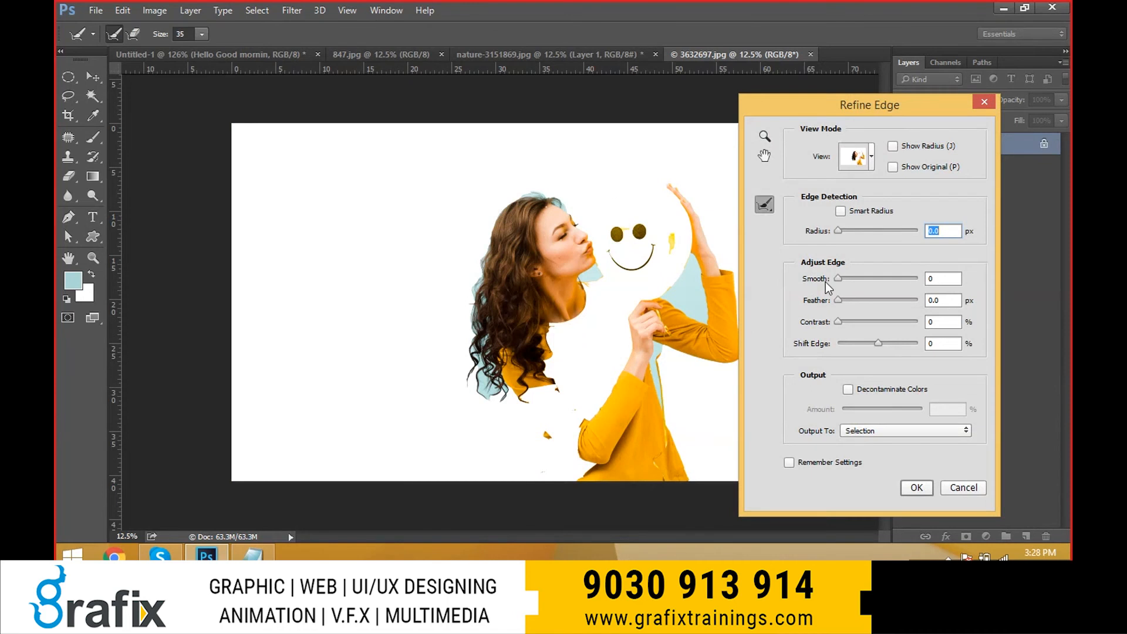
Refine the edge with Radius 4.0 px, Smooth 28 and Feather 4.3 px, and output the result to a Layer Mask.
drag(838, 231, 854, 230)
drag(848, 279, 857, 299)
click(893, 431)
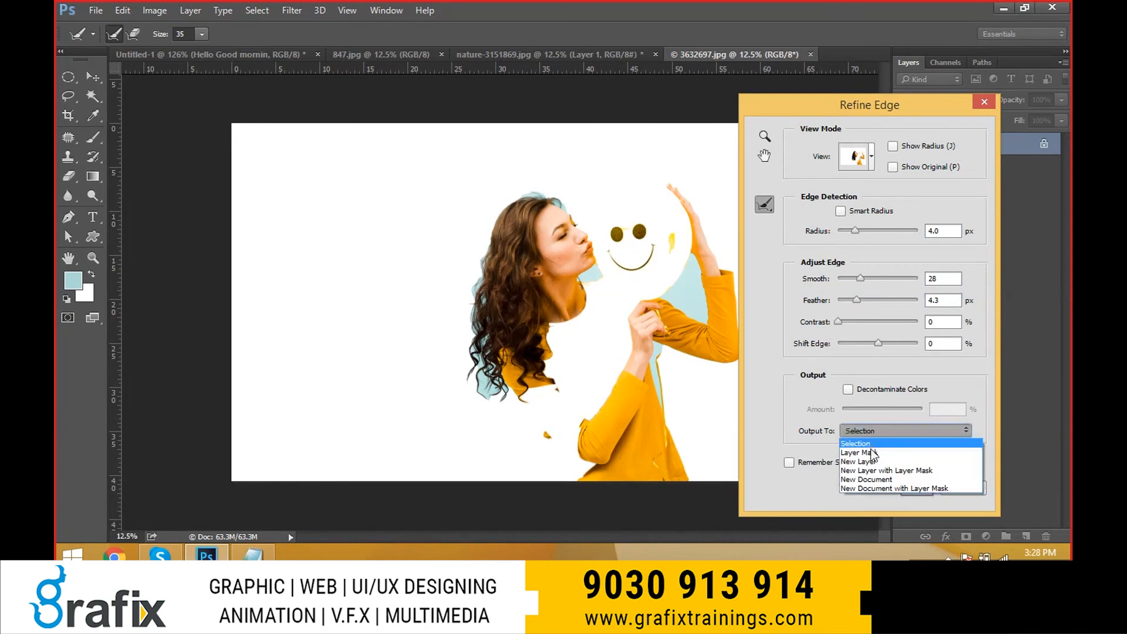
click(872, 453)
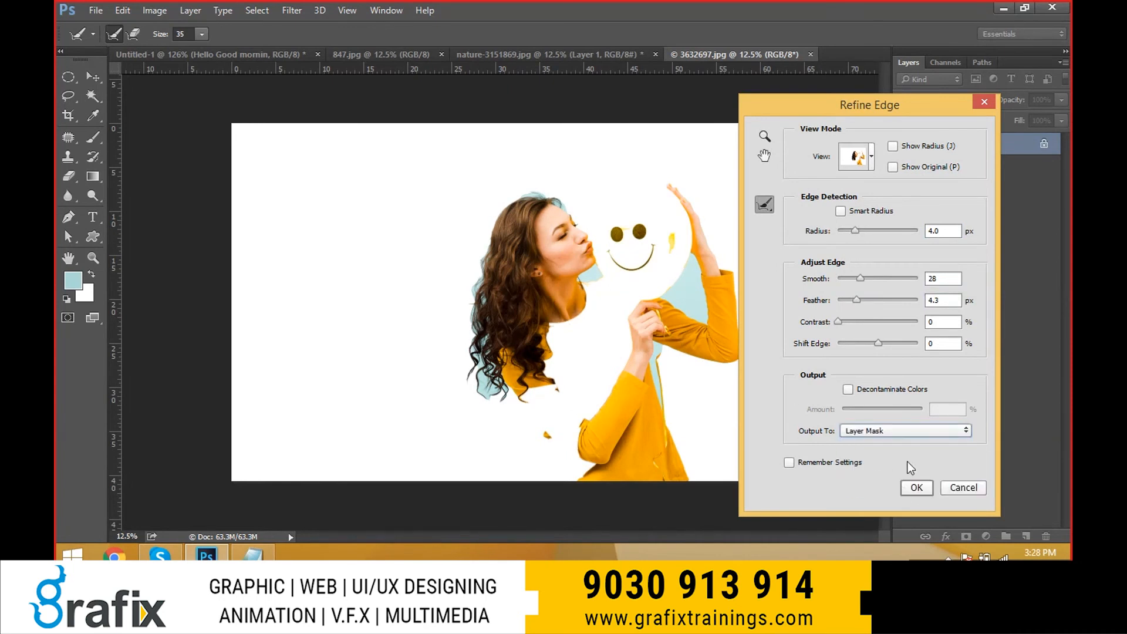
click(921, 490)
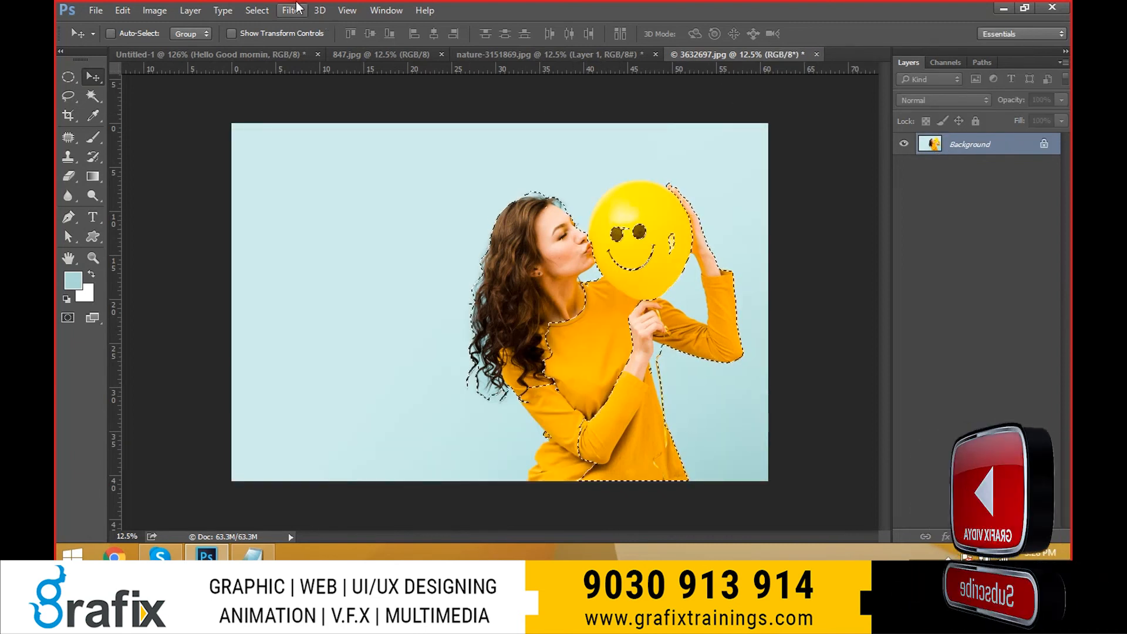
Open Refine Edge from the Select commands, cancel it, and deselect the area around the woman.
click(292, 10)
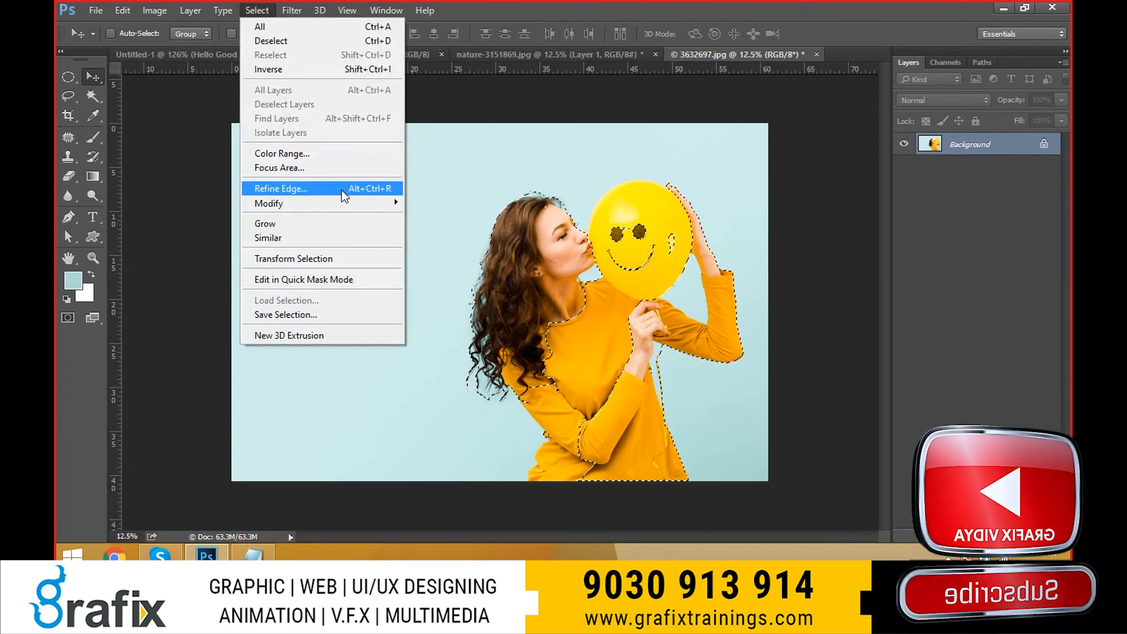
click(342, 191)
key(Escape)
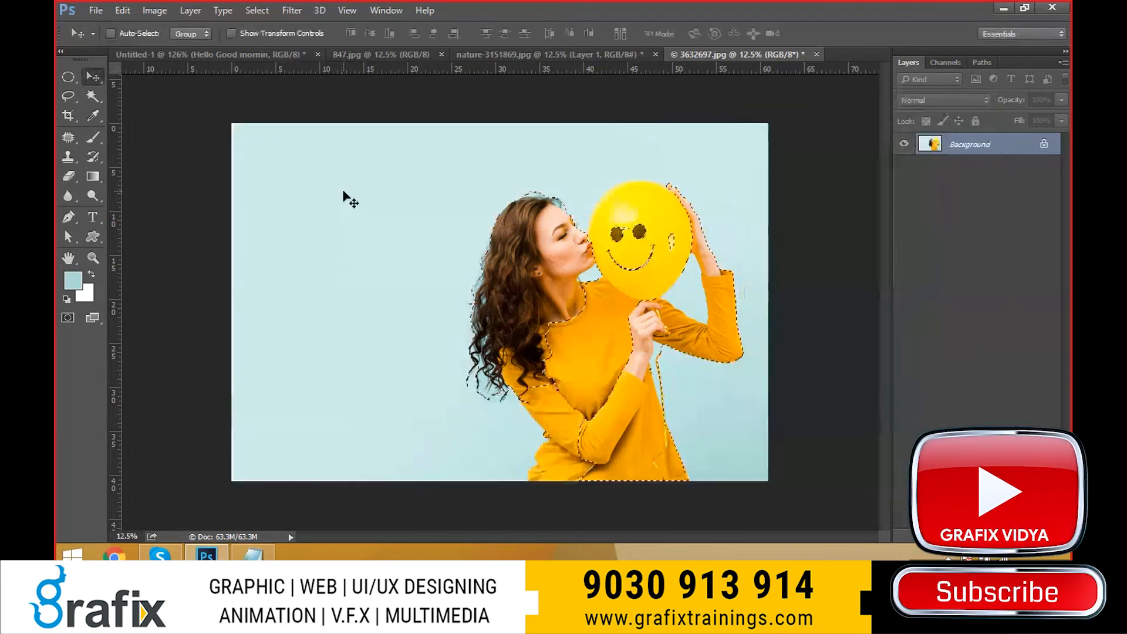
key(ctrl+d)
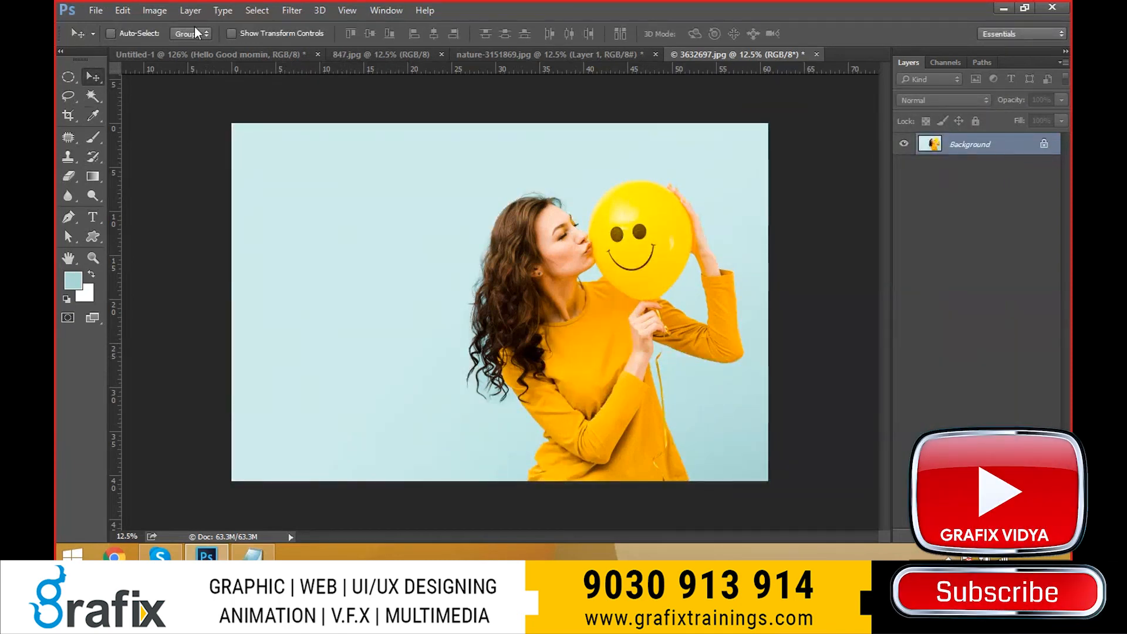
click(256, 10)
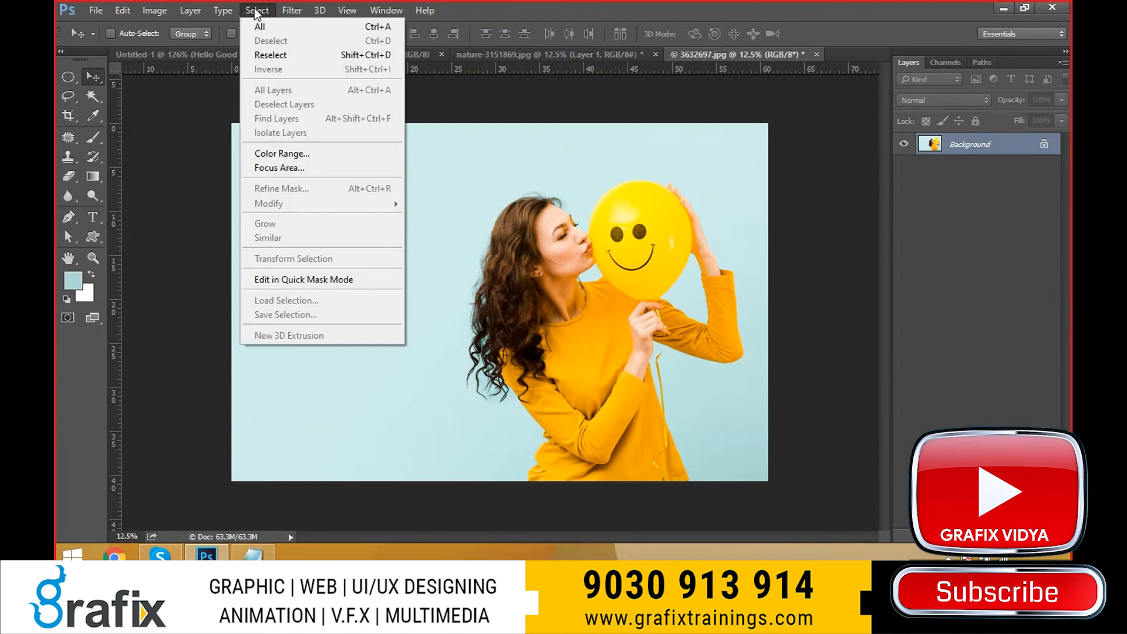
click(603, 221)
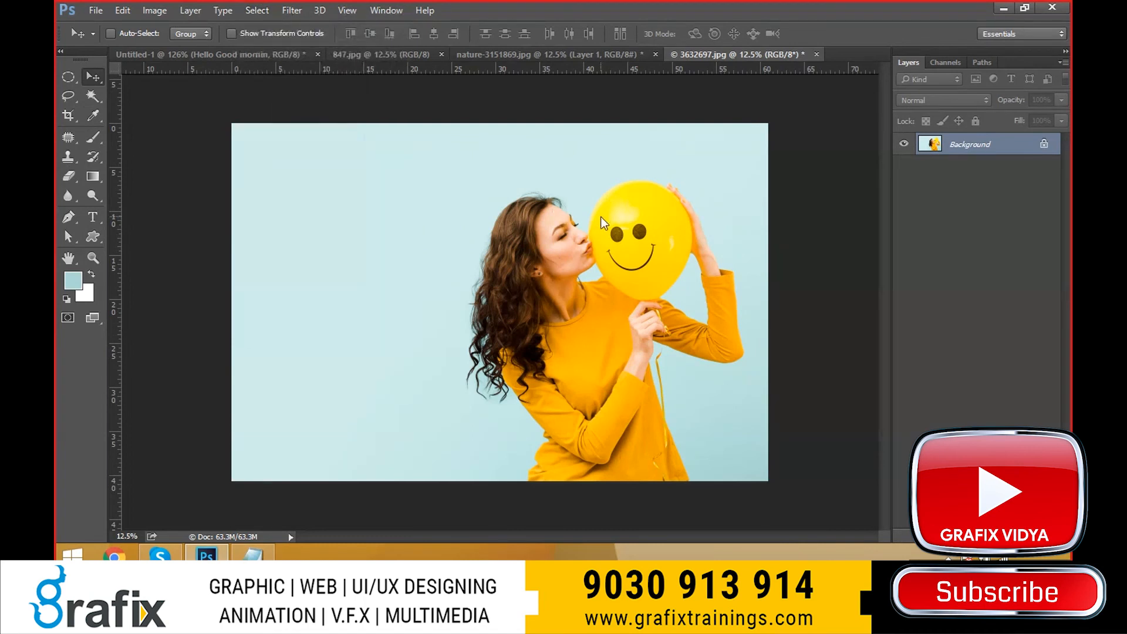
Start a Quick Selection over the woman's hair and the lower part of her yellow sweater.
click(303, 10)
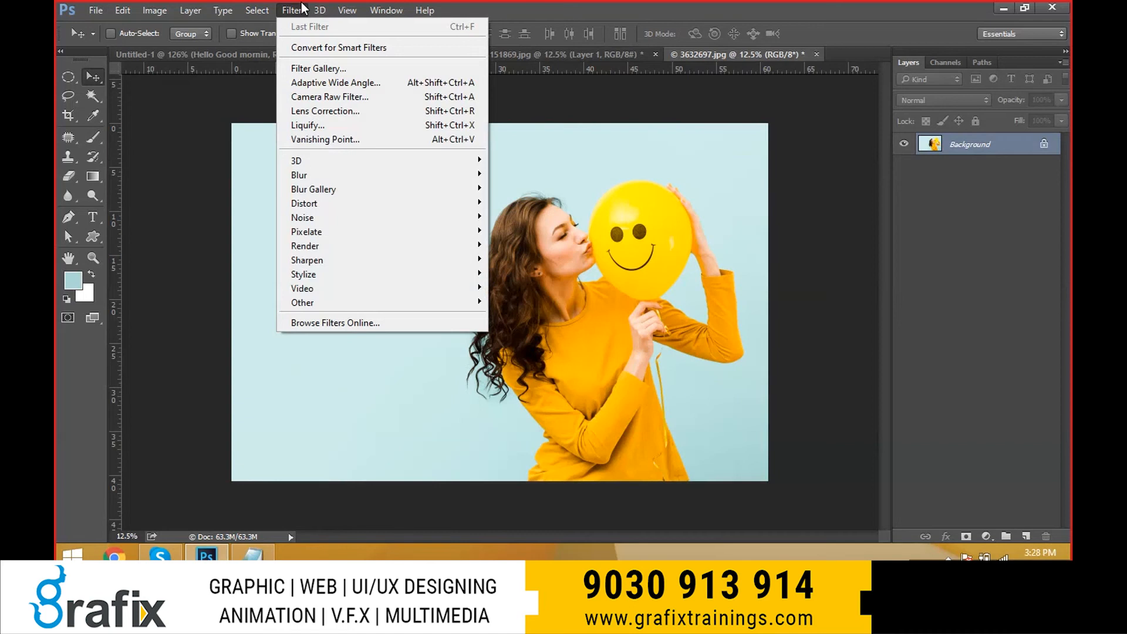
right_click(93, 95)
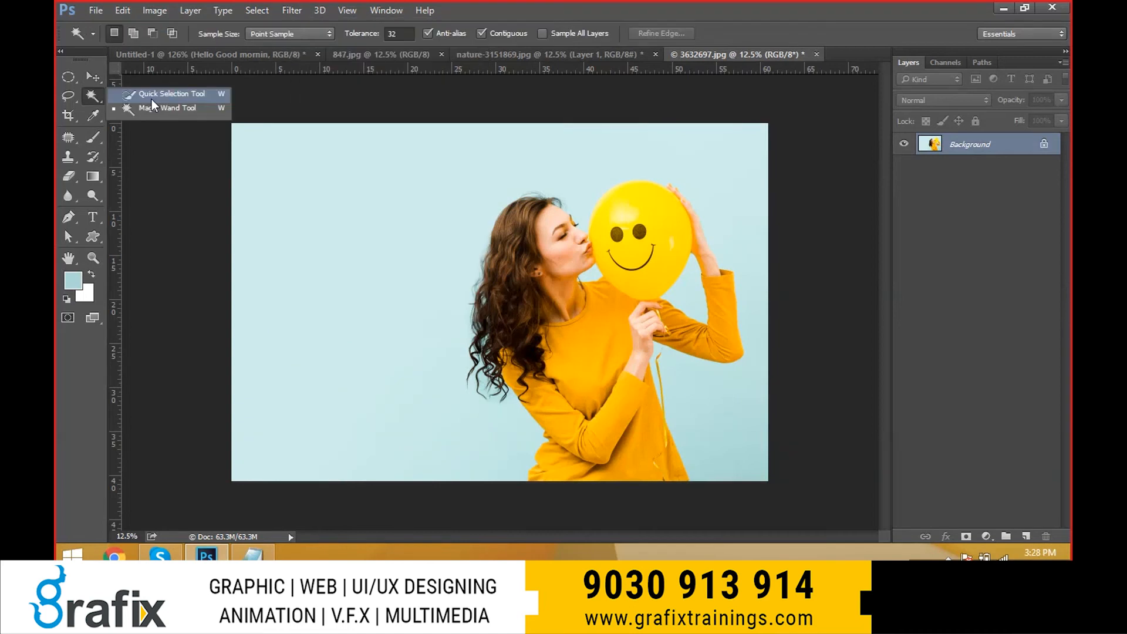
click(152, 100)
mouse_move(514, 218)
mouse_down()
mouse_move(509, 313)
mouse_move(535, 385)
mouse_move(606, 477)
mouse_move(587, 493)
mouse_up()
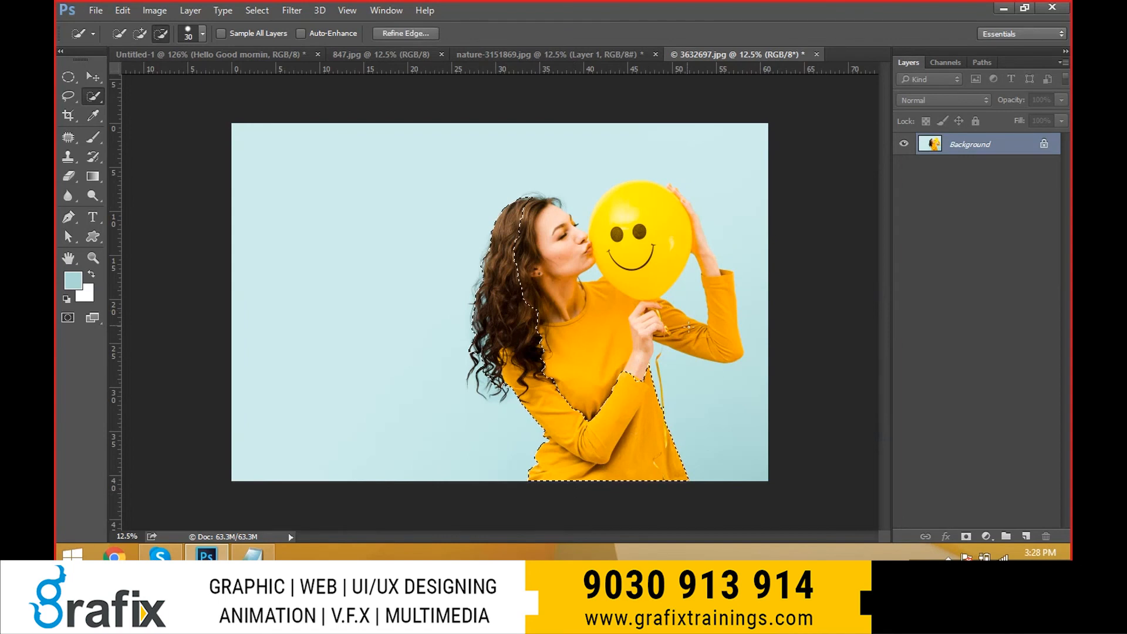
drag(687, 326, 664, 326)
key(ctrl+space)
ctrl+click(719, 301)
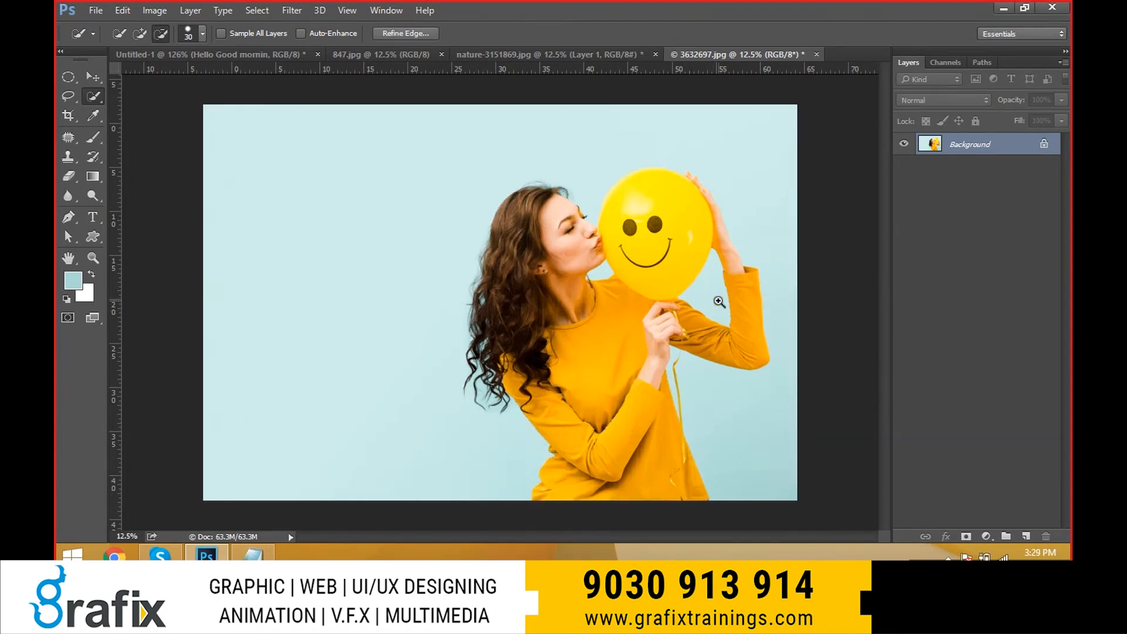
Add the balloon, face, raised arm, hand and remaining sweater to the selection so the whole figure is covered.
click(139, 33)
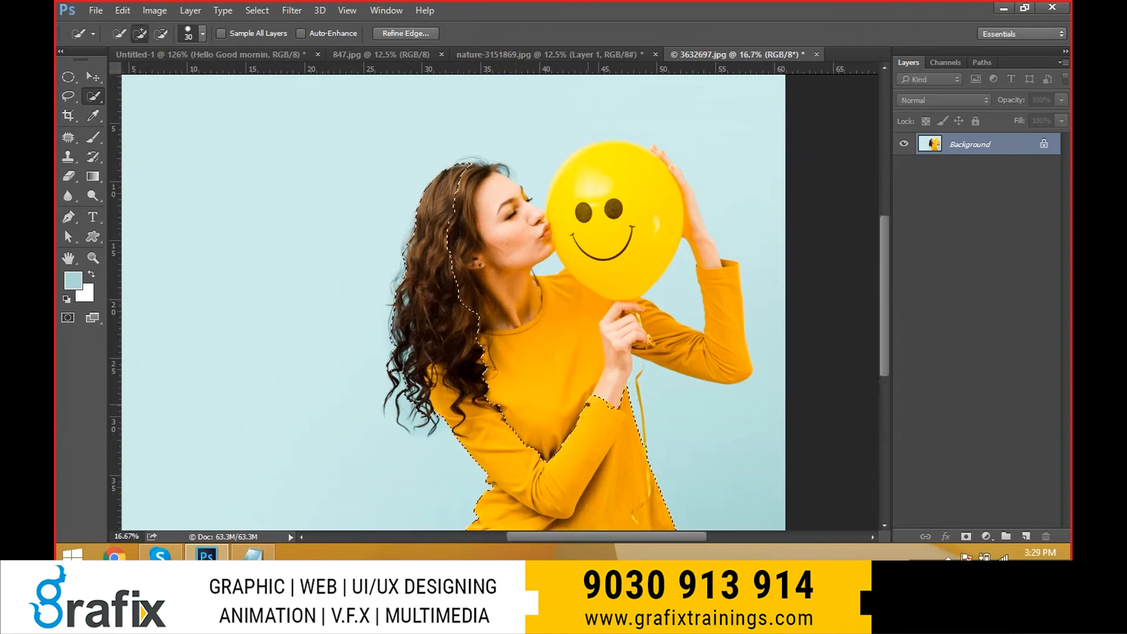
mouse_move(601, 371)
mouse_down()
mouse_move(630, 323)
mouse_move(724, 354)
mouse_move(715, 278)
mouse_move(667, 156)
mouse_move(647, 152)
mouse_move(641, 183)
mouse_move(600, 220)
mouse_move(576, 271)
mouse_move(482, 215)
mouse_move(564, 240)
mouse_move(589, 285)
mouse_move(605, 287)
mouse_move(542, 320)
mouse_up()
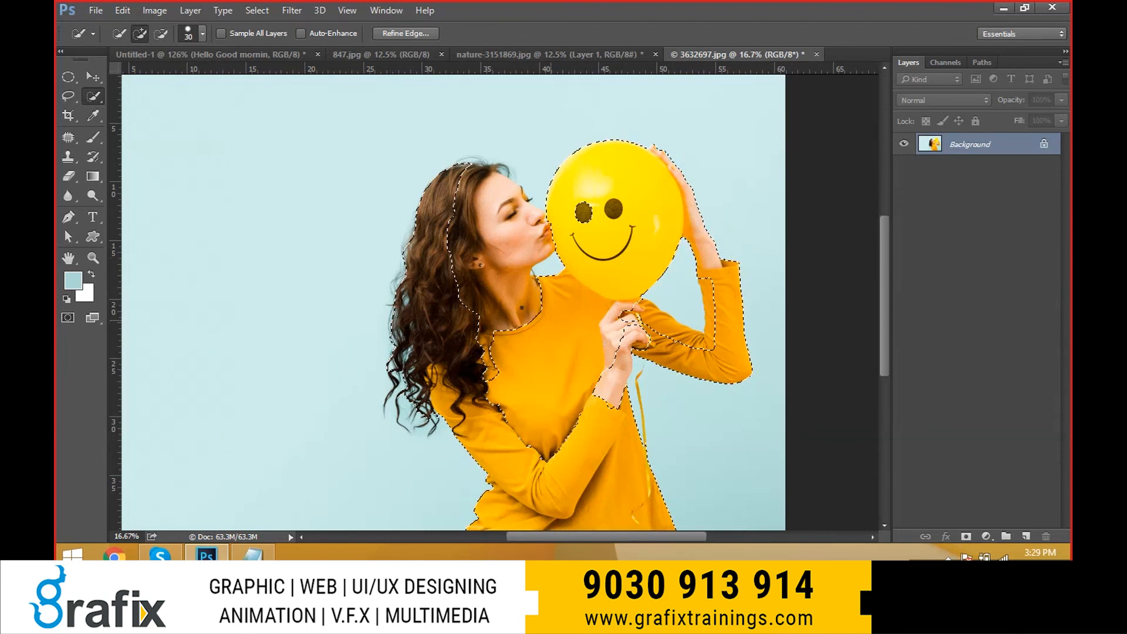
mouse_move(521, 308)
mouse_down()
mouse_move(487, 176)
mouse_move(474, 170)
mouse_up()
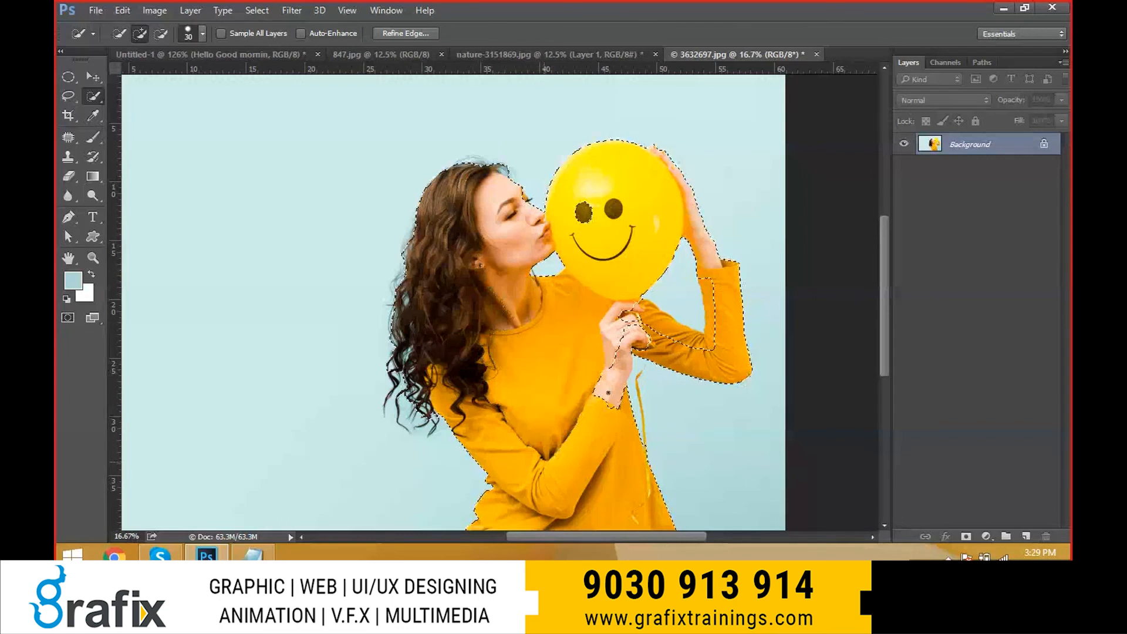
drag(608, 392, 609, 387)
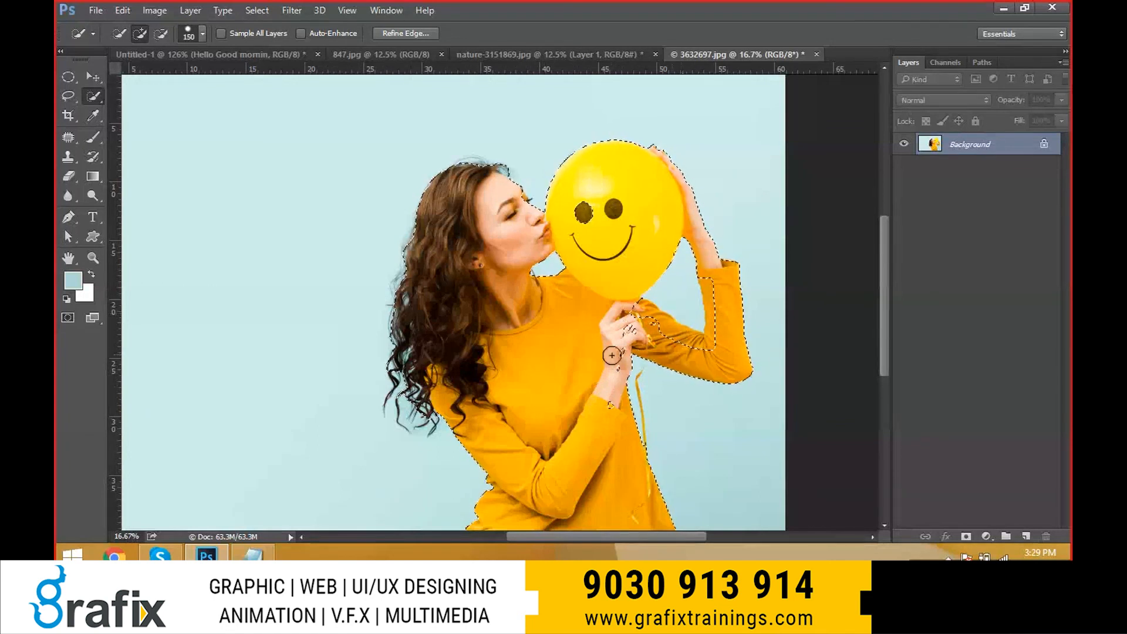
drag(668, 338, 721, 350)
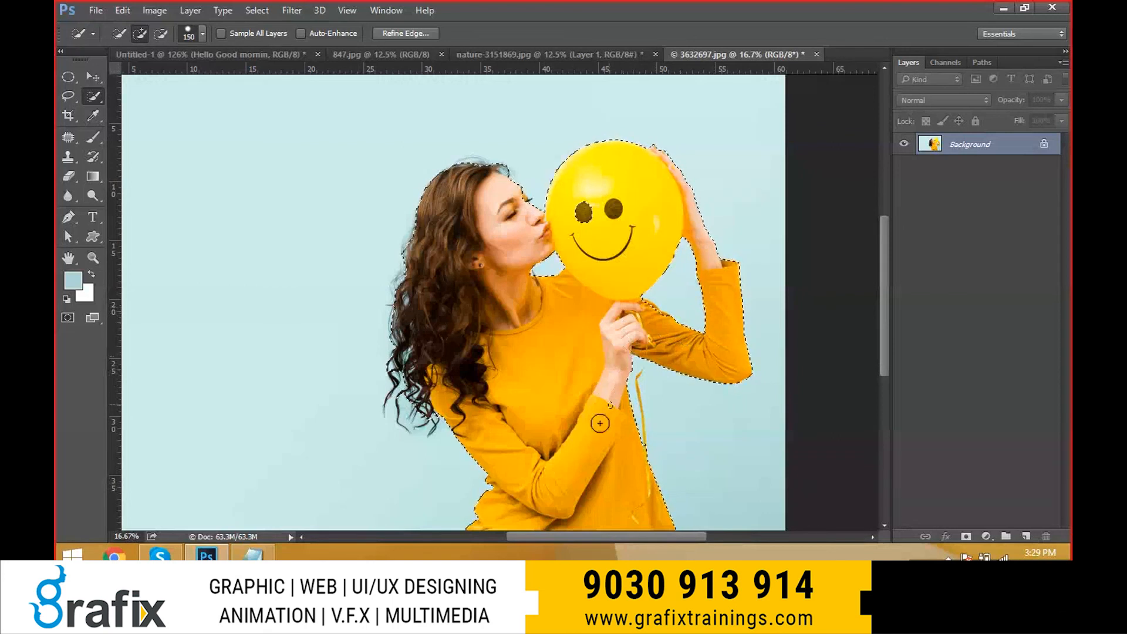
mouse_move(537, 387)
mouse_down()
mouse_move(532, 337)
mouse_move(541, 378)
mouse_up()
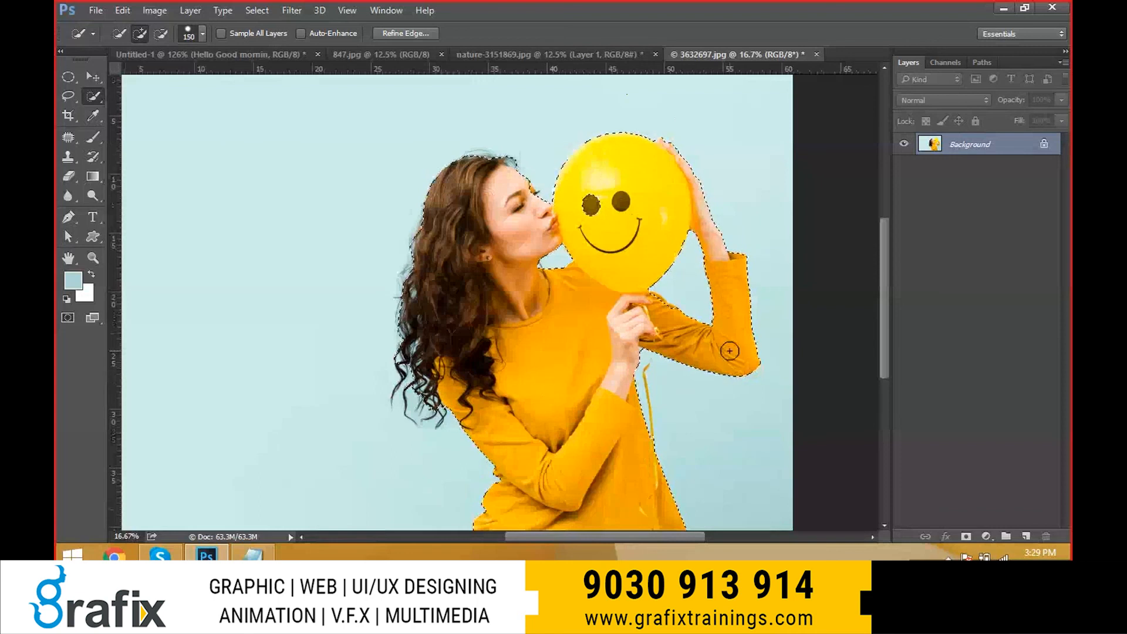
Set the background colour to red (a61212).
click(296, 11)
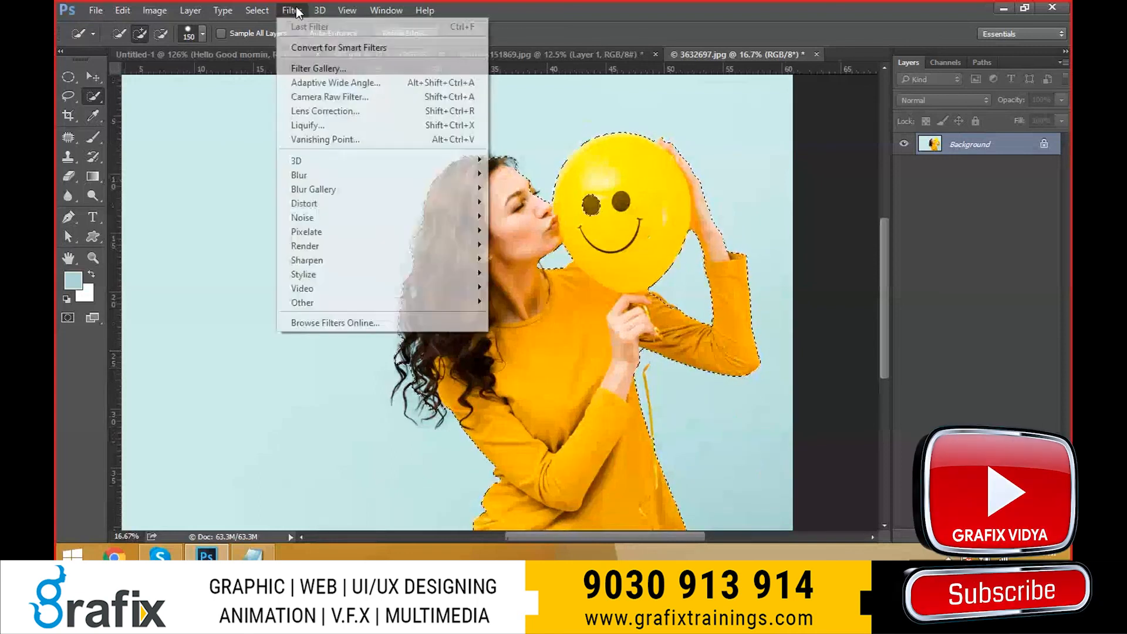
click(85, 294)
click(85, 294)
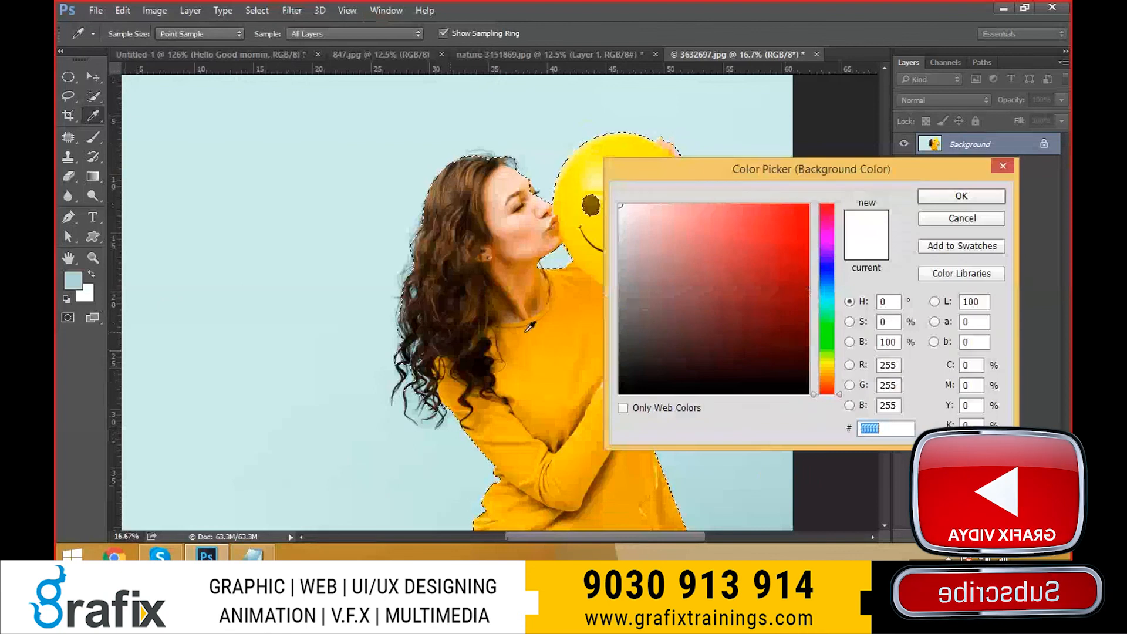
click(787, 262)
click(961, 195)
key(w)
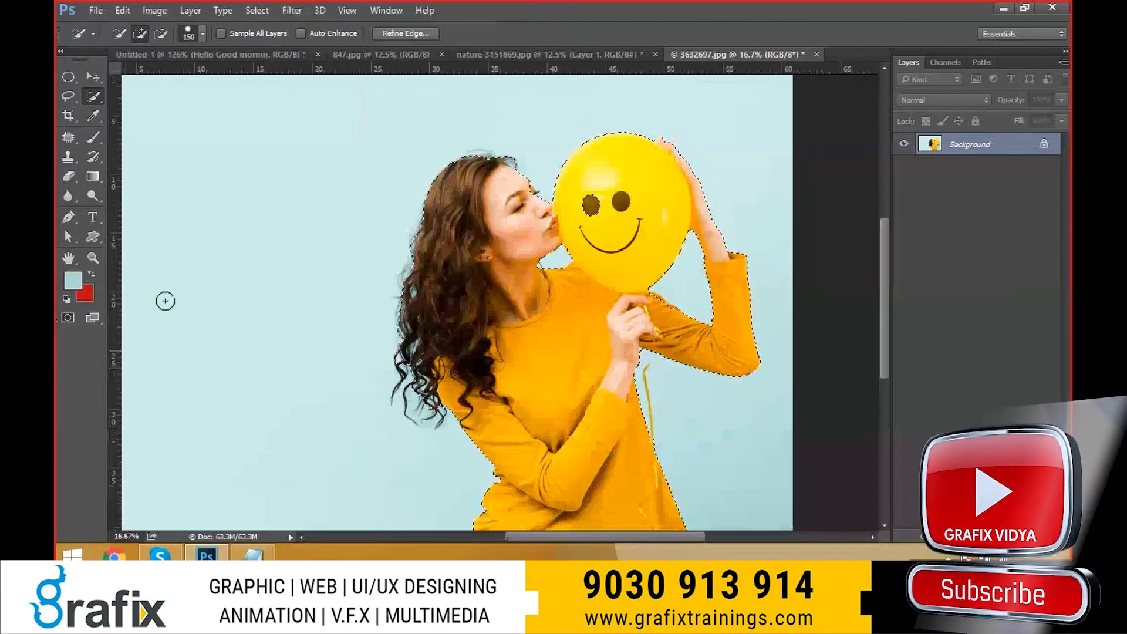
Change the background colour to dark green (364100).
click(85, 293)
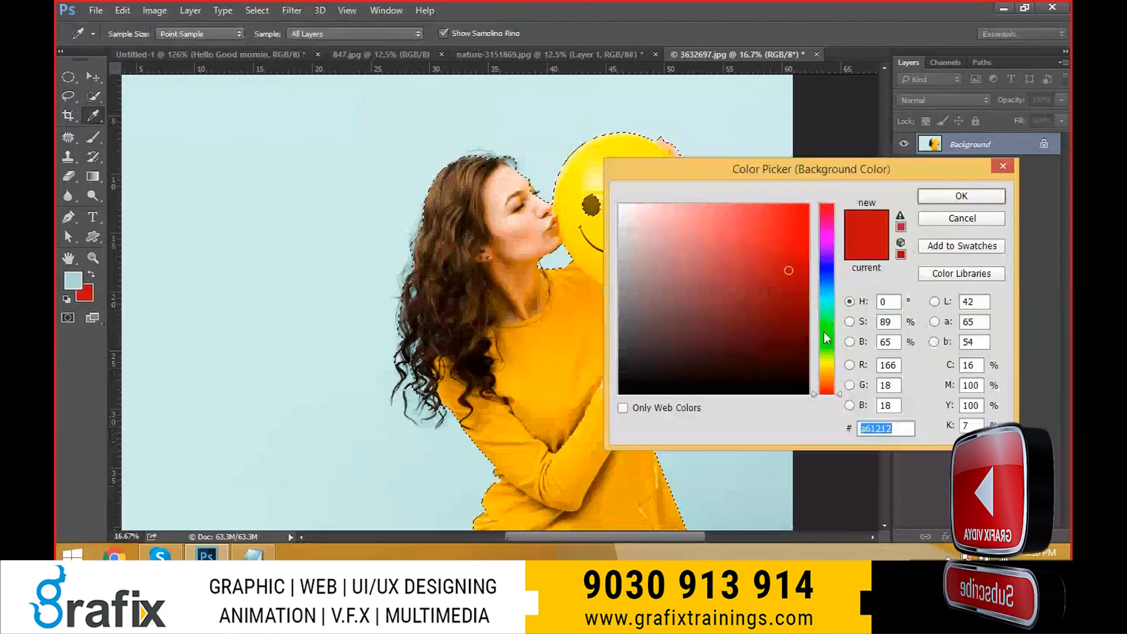
drag(826, 337, 827, 357)
click(807, 346)
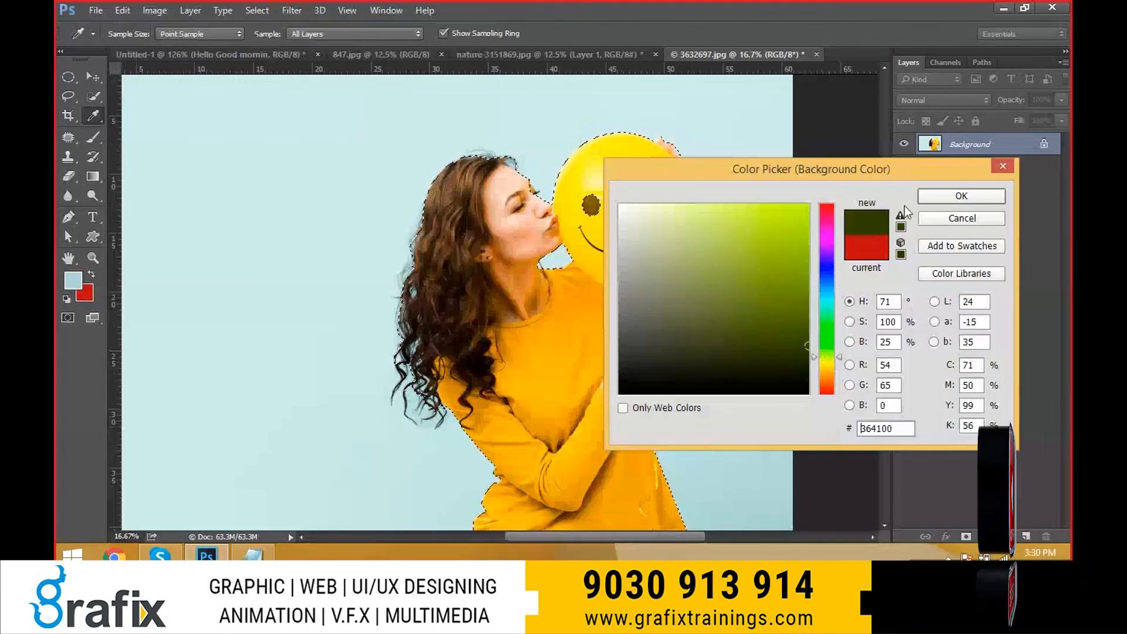
click(921, 196)
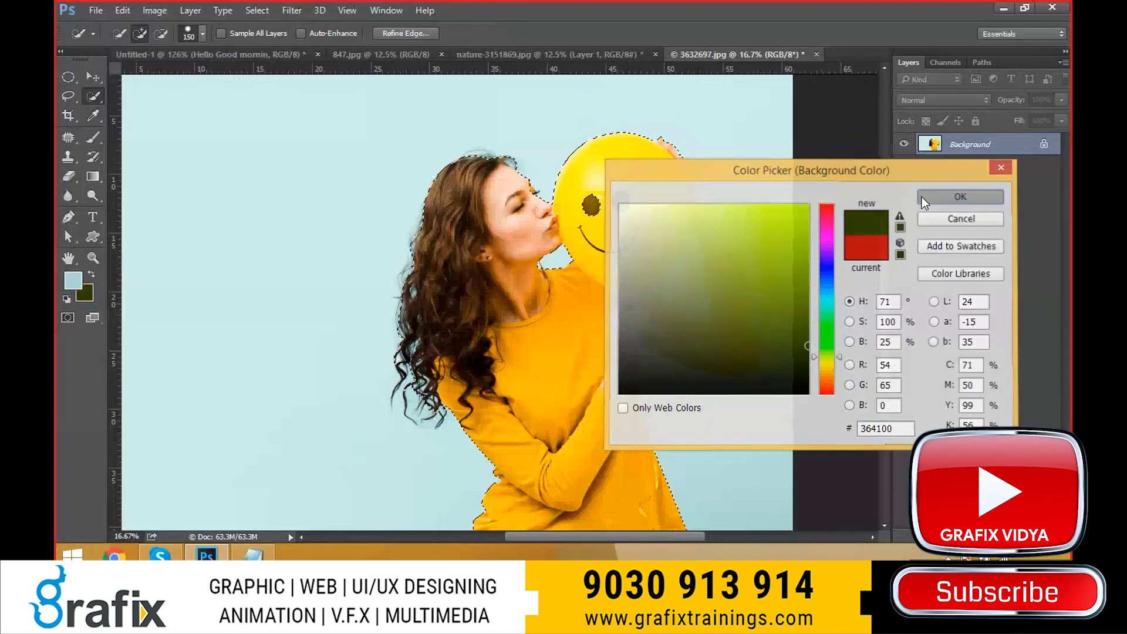
Set the background colour to deep blue (RGB 0, 79, 139).
click(86, 293)
click(827, 286)
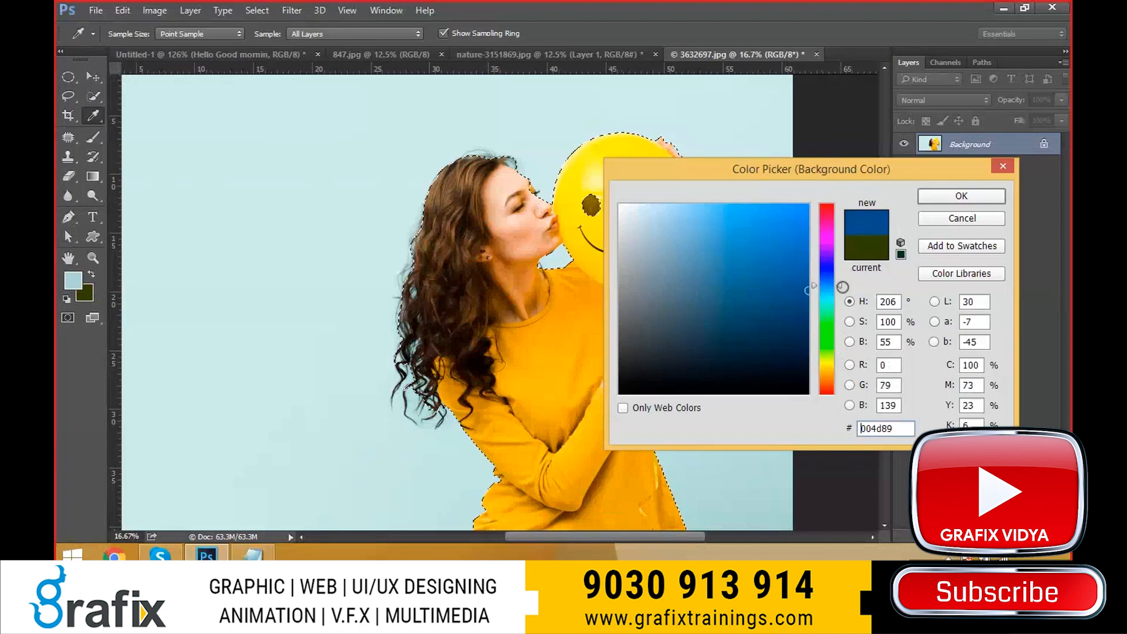
click(961, 196)
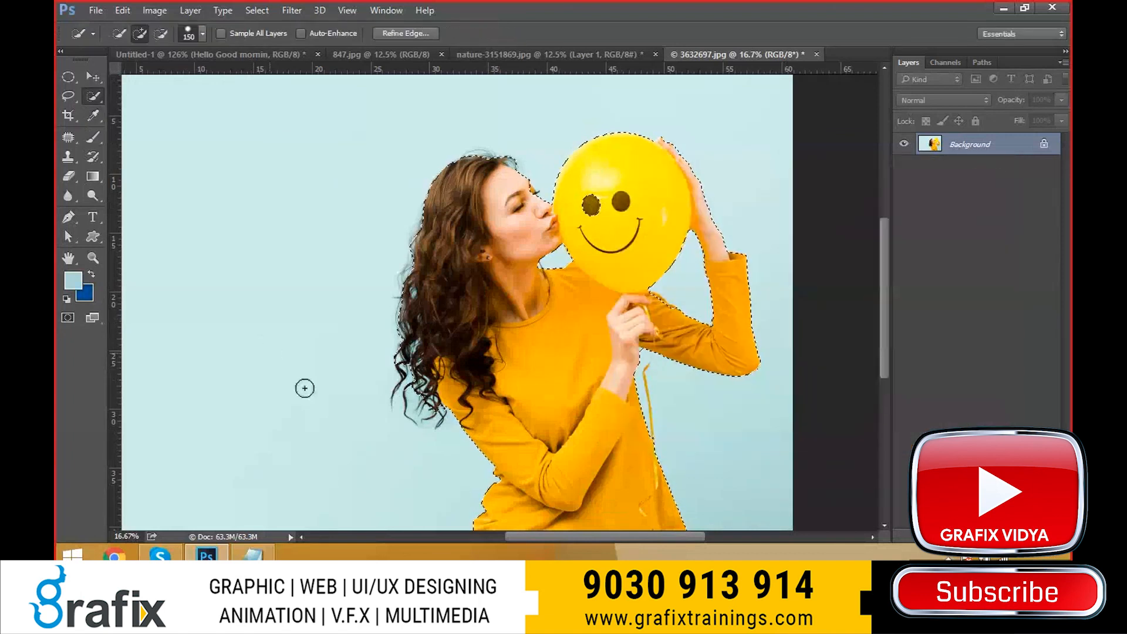
Open Refine Edge for the figure's selection, try the preview modes and choose the Overlay view.
click(292, 10)
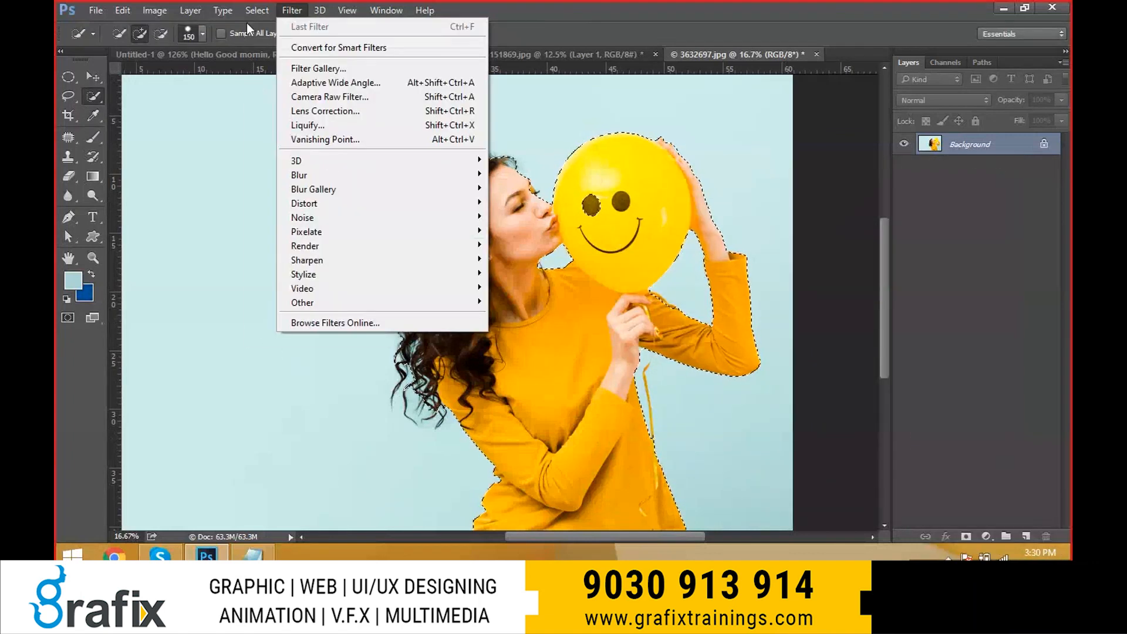
click(288, 189)
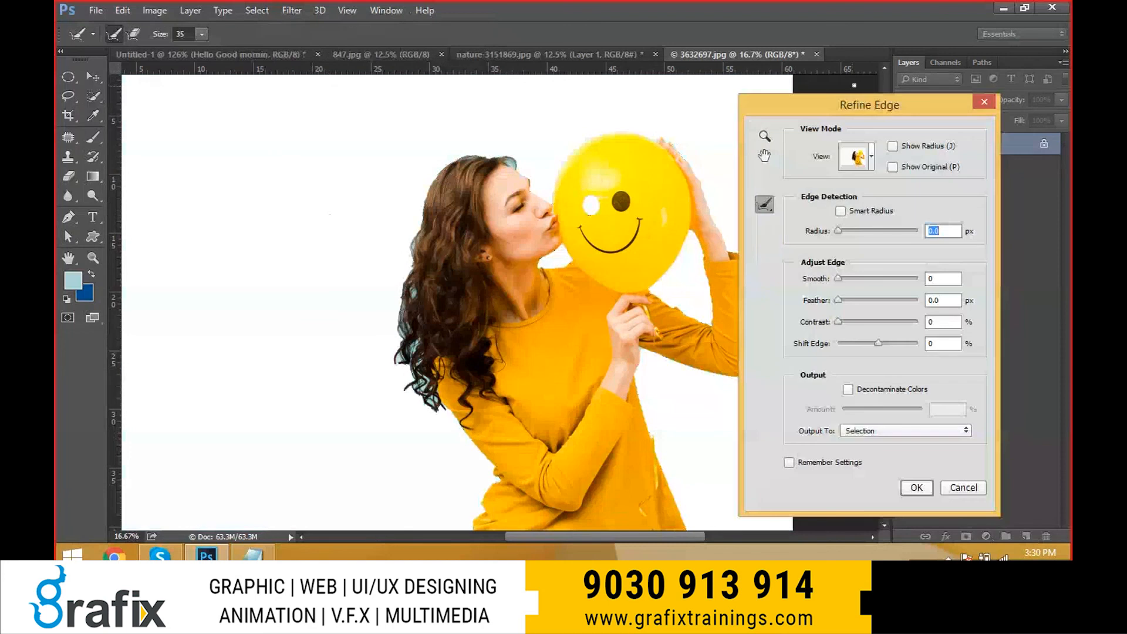
drag(857, 104, 901, 98)
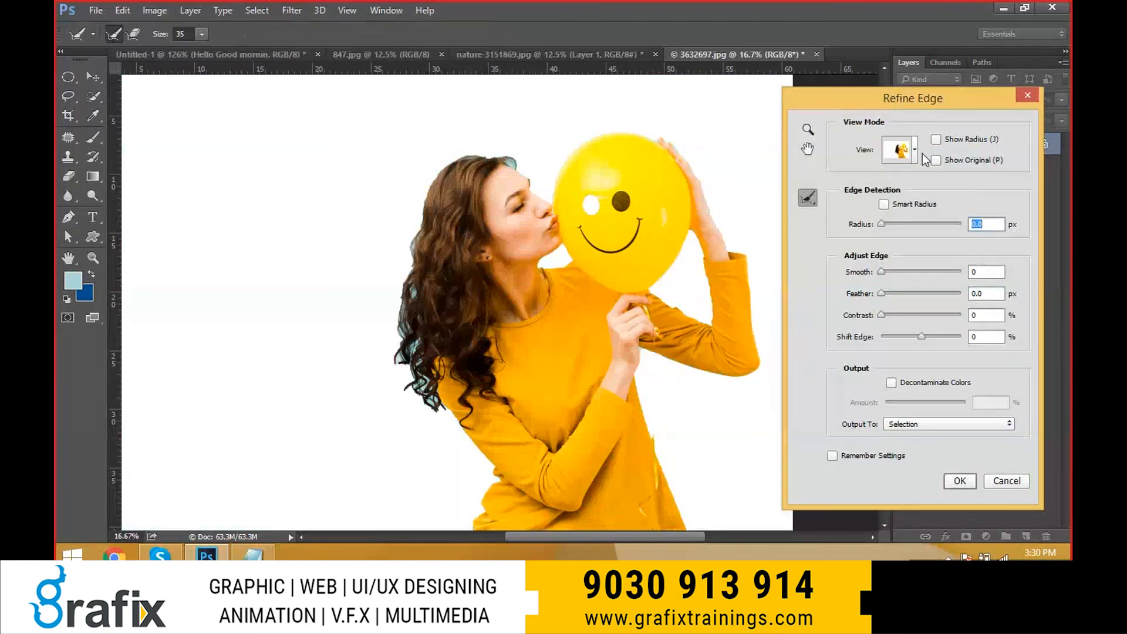
click(920, 152)
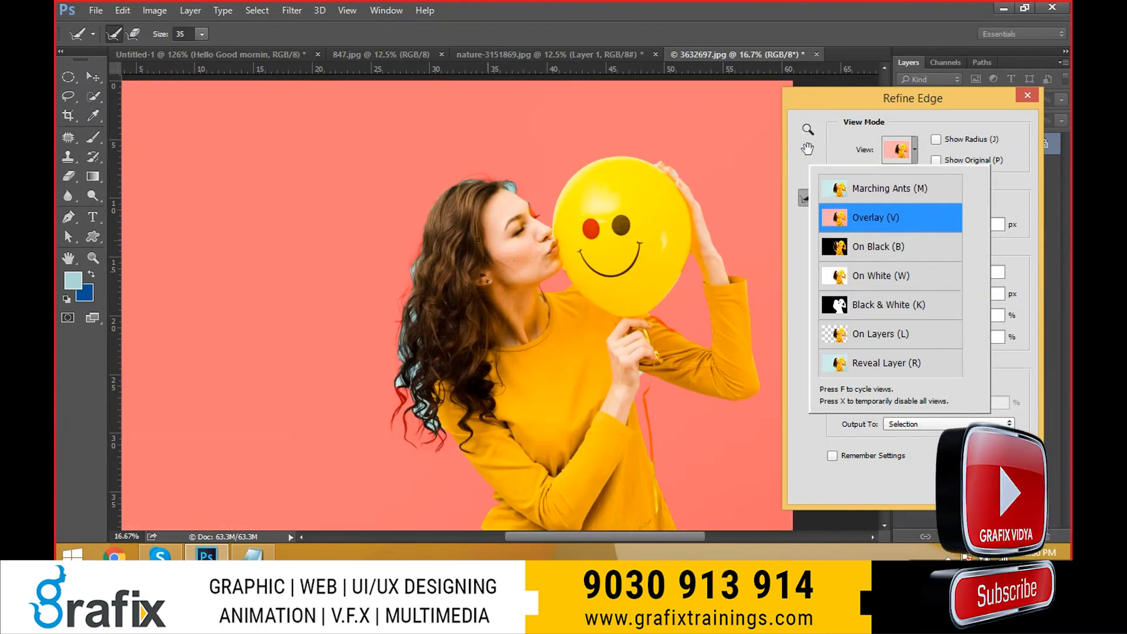
scroll(898, 288, down, 2)
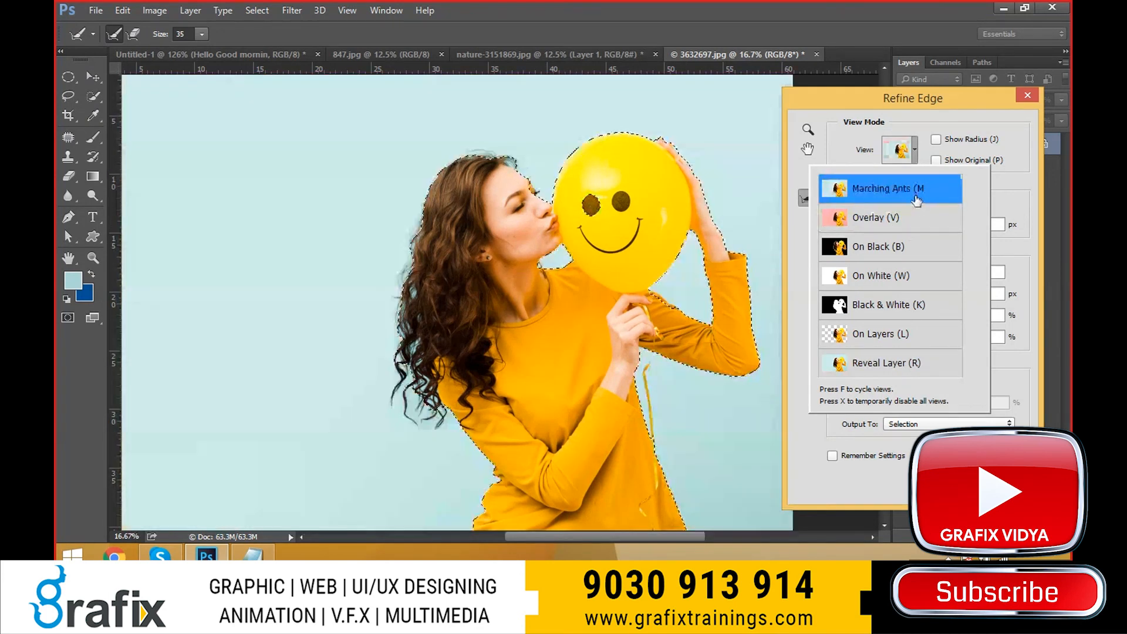
scroll(915, 200, up, 1)
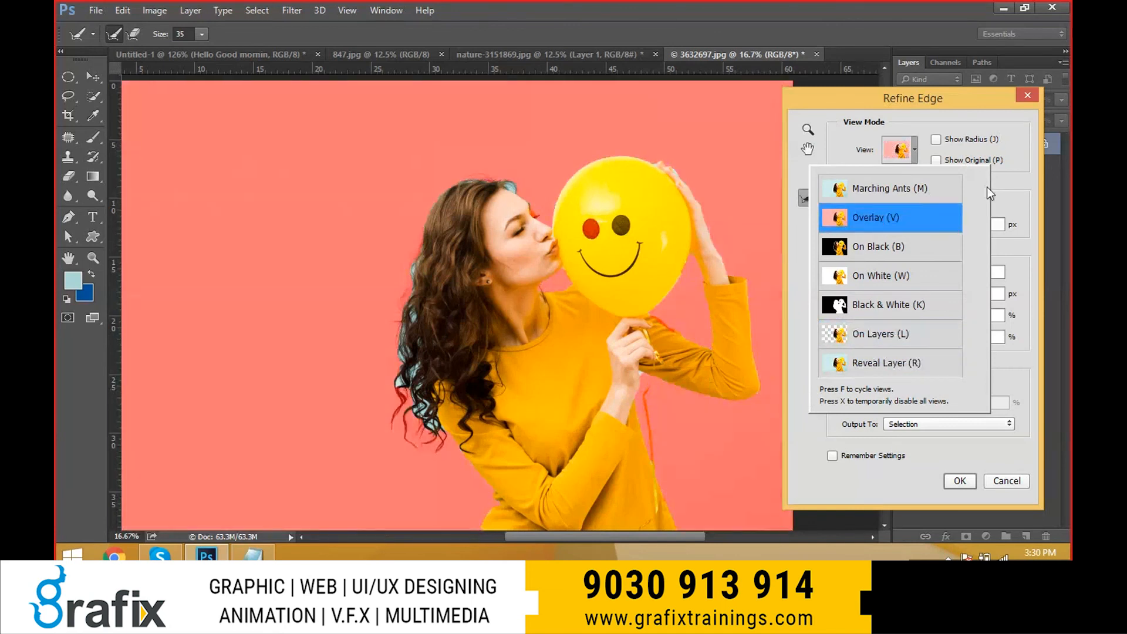
Refine the edge with Smart Radius enabled, Radius 15 px, Smooth 14, Feather 2.2 px and Contrast 7%, and output the result to a Layer Mask.
click(987, 187)
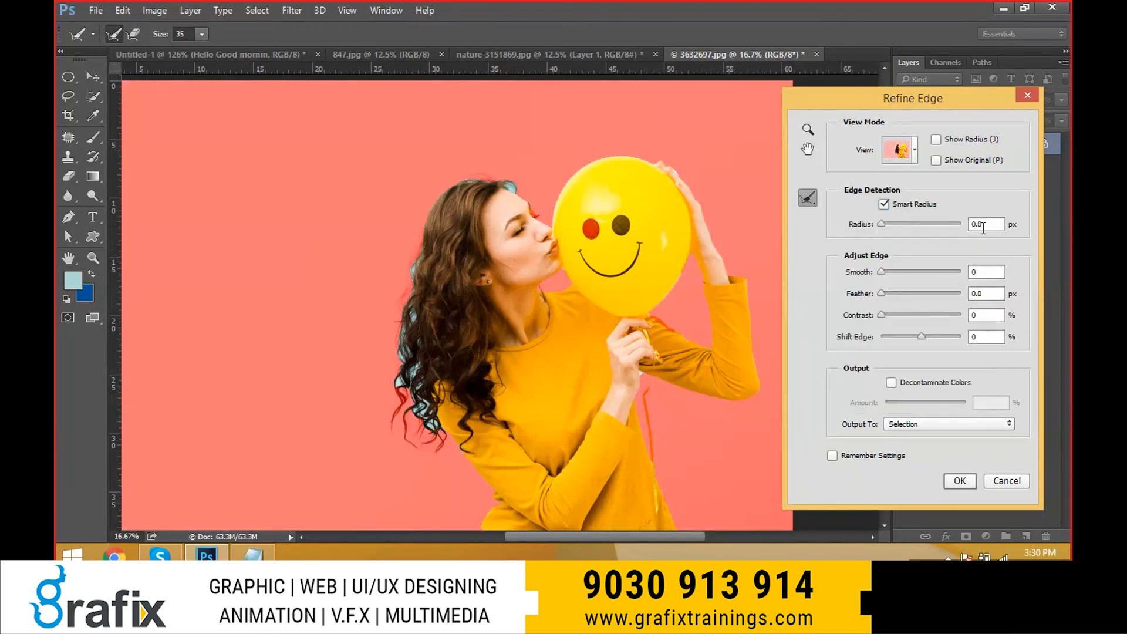
double_click(983, 228)
text(15)
drag(880, 274, 888, 304)
click(891, 293)
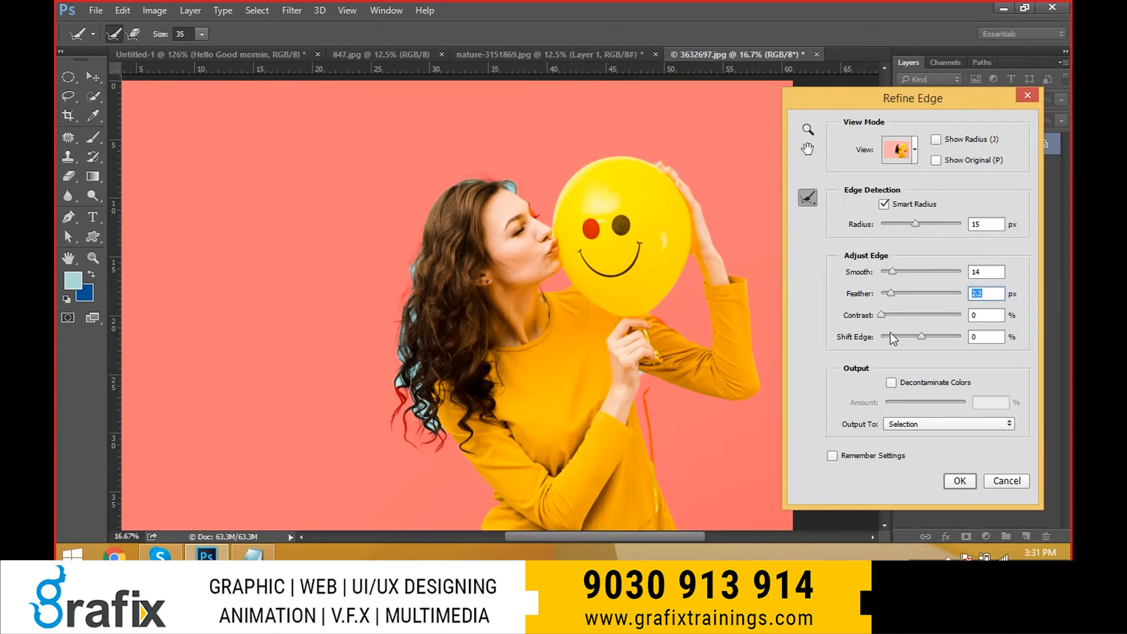
drag(883, 320, 887, 319)
click(946, 424)
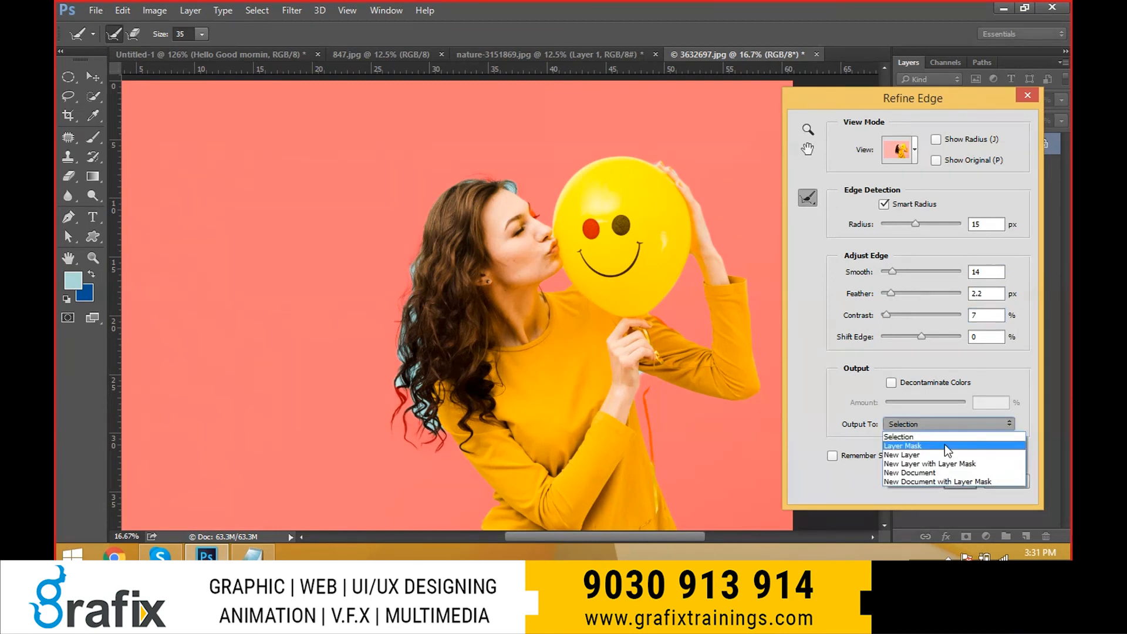
click(945, 446)
click(959, 481)
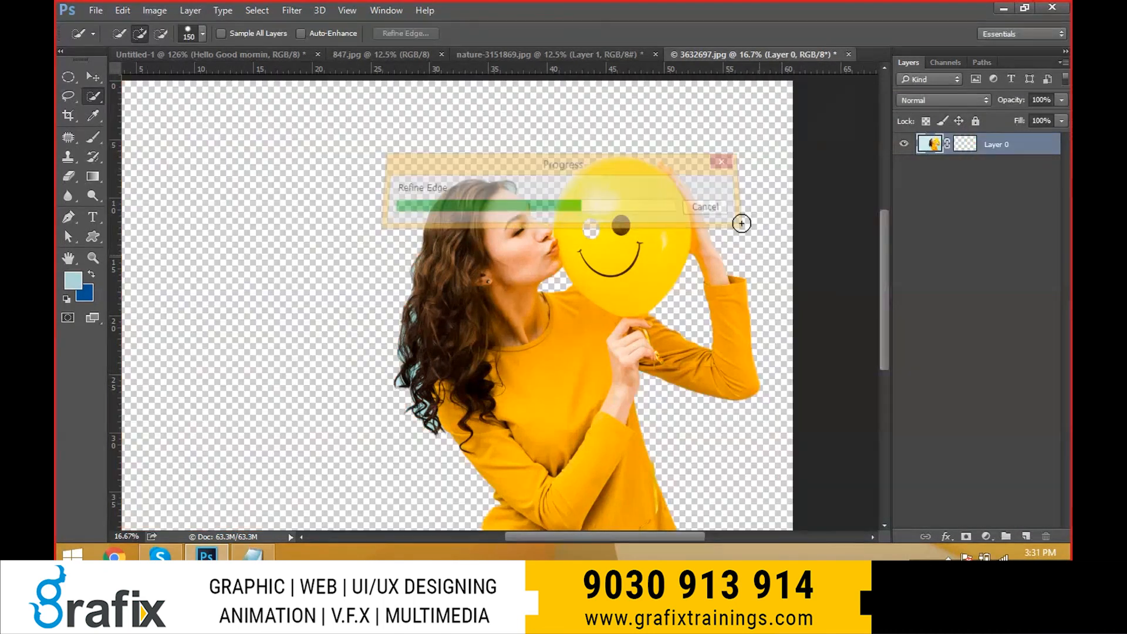
Add a new layer named bg and place it beneath the masked layer of the woman.
drag(670, 296, 548, 293)
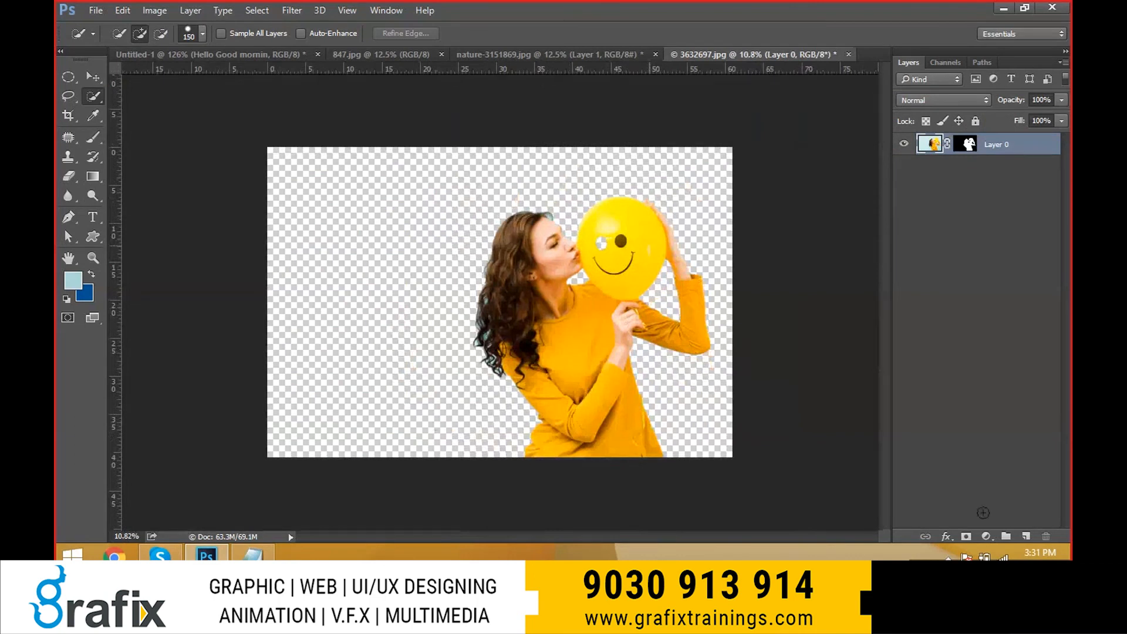
click(1026, 536)
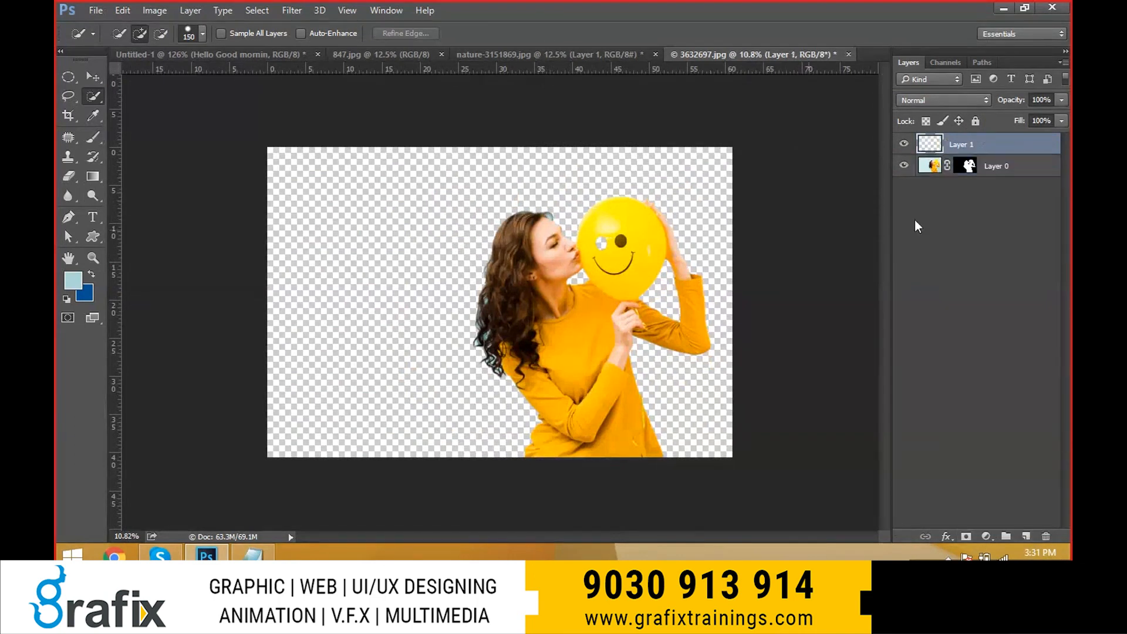
double_click(971, 147)
text(bg)
key(Return)
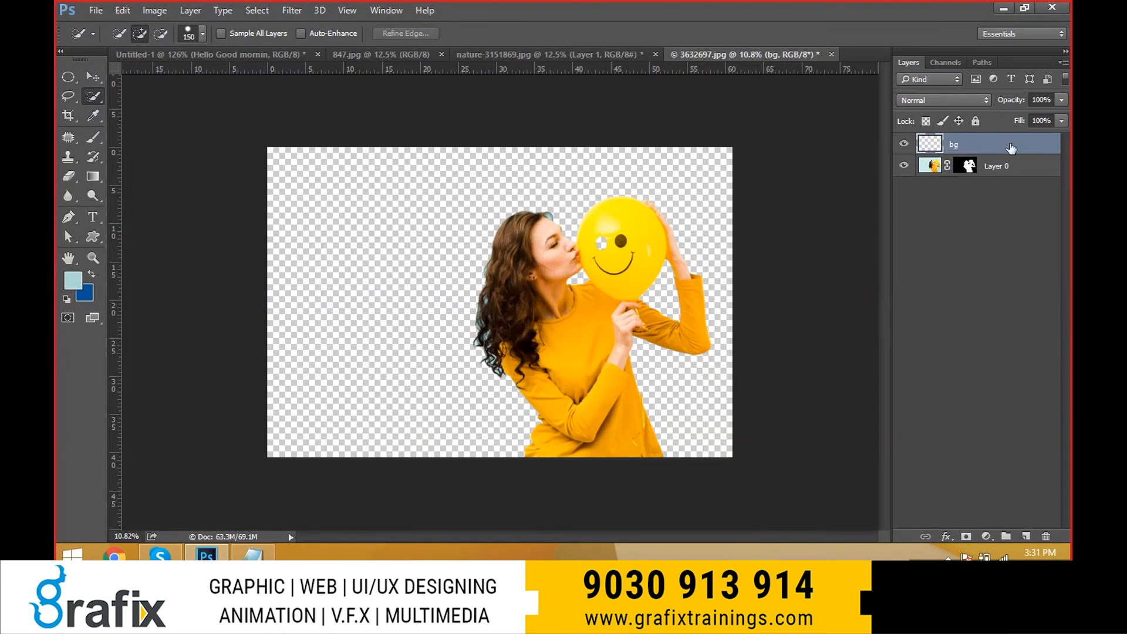
drag(992, 145, 1008, 165)
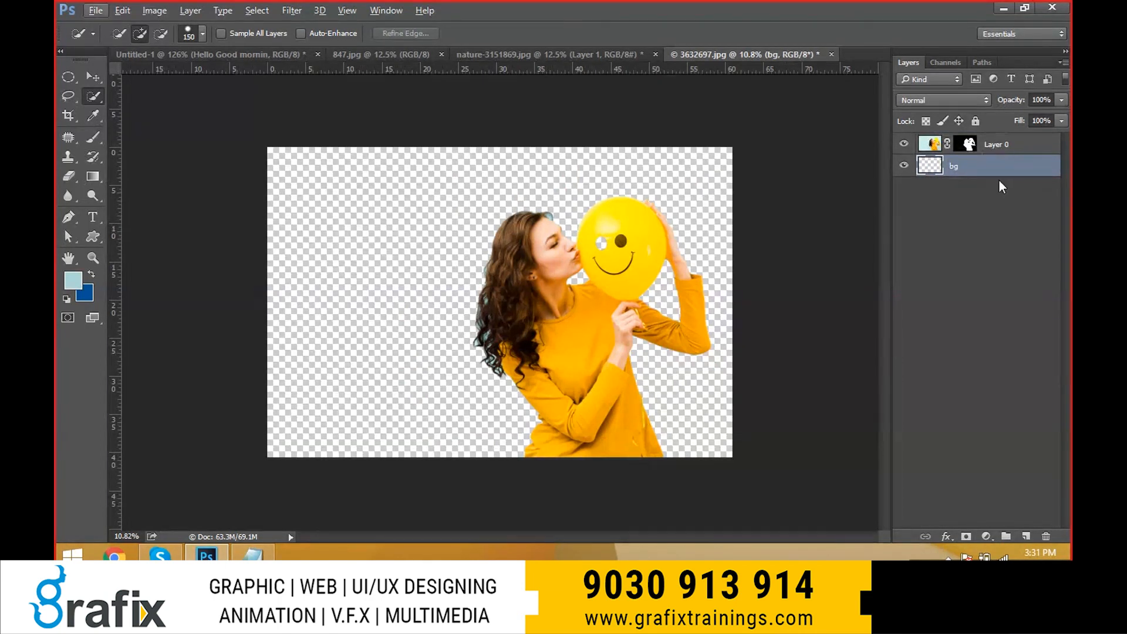
Fill the bg layer with the blue background colour and check the cutout's edges against it.
key(ctrl+BackSpace)
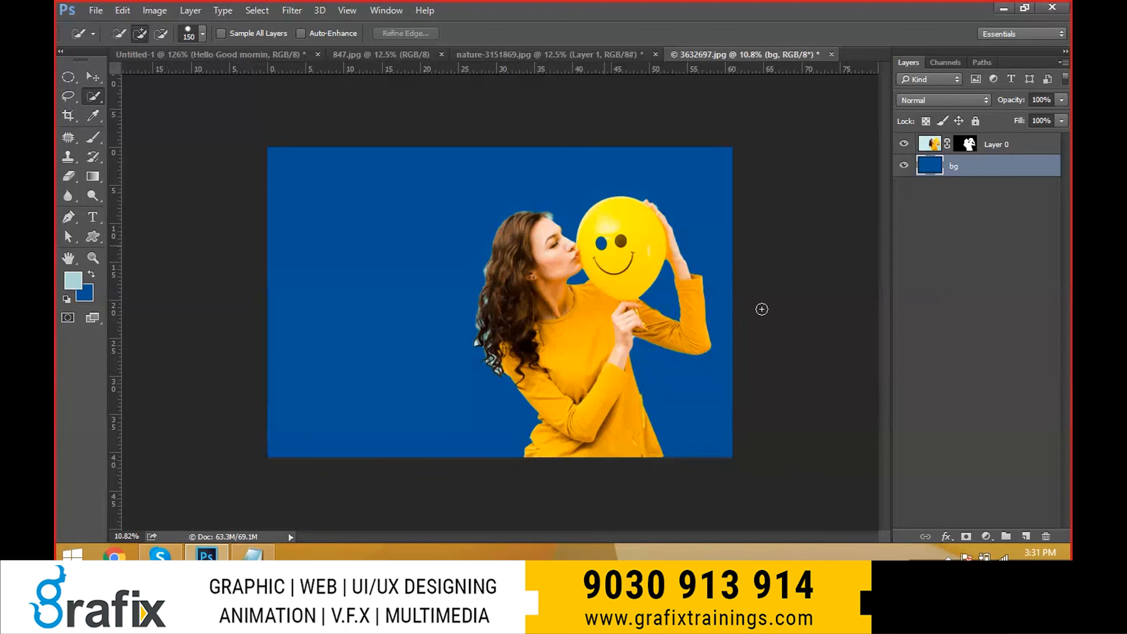
key(ctrl+plus)
drag(589, 289, 681, 320)
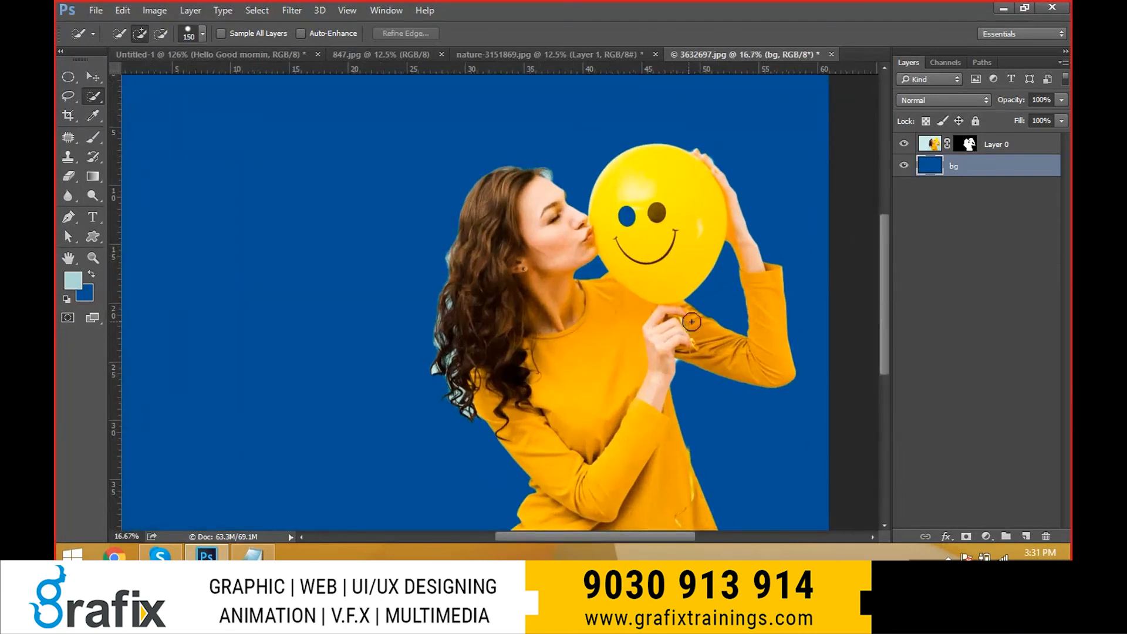
click(288, 12)
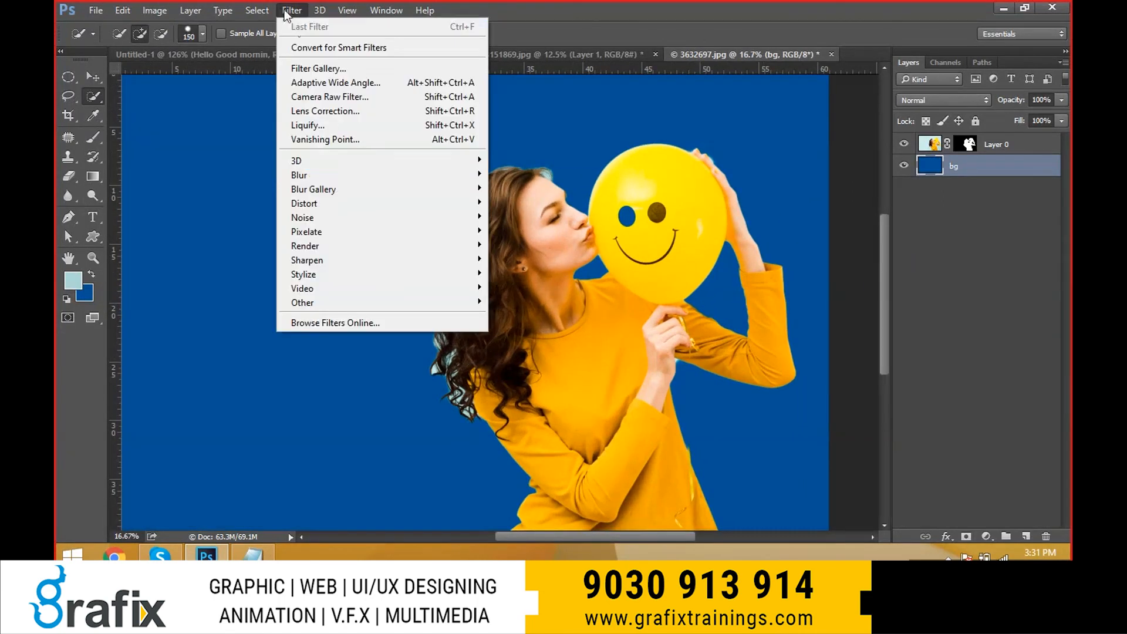
Create a new 7 × 7 inch RGB document at 72 pixels/inch with white background contents, and choose the Rectangular Marquee tool.
mouse_move(273, 7)
click(527, 237)
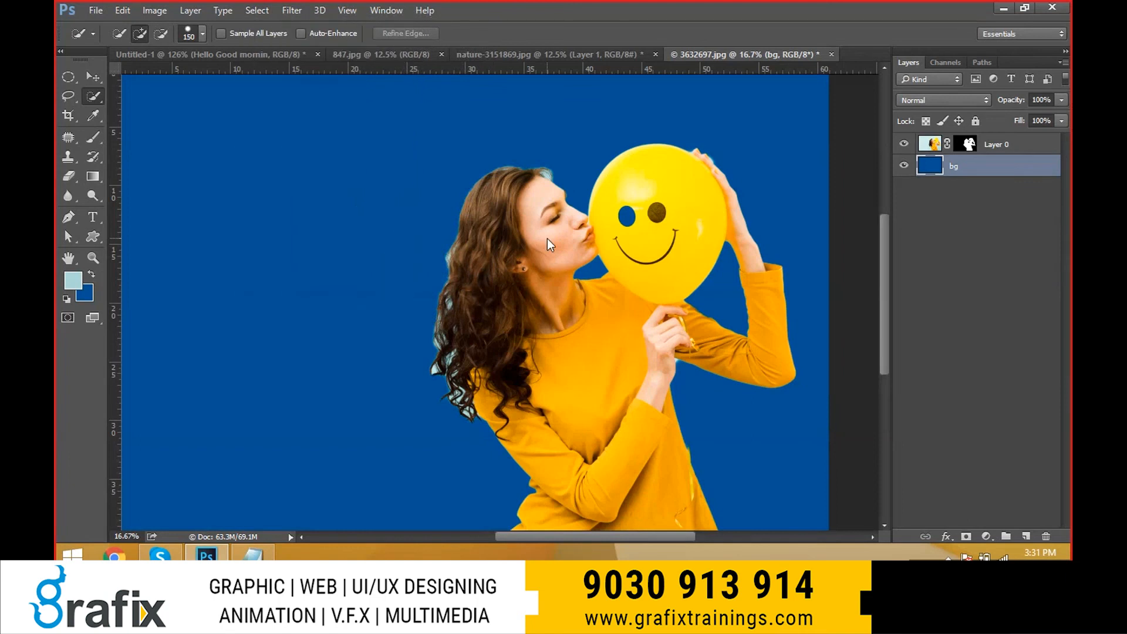
key(ctrl+0)
key(ctrl+n)
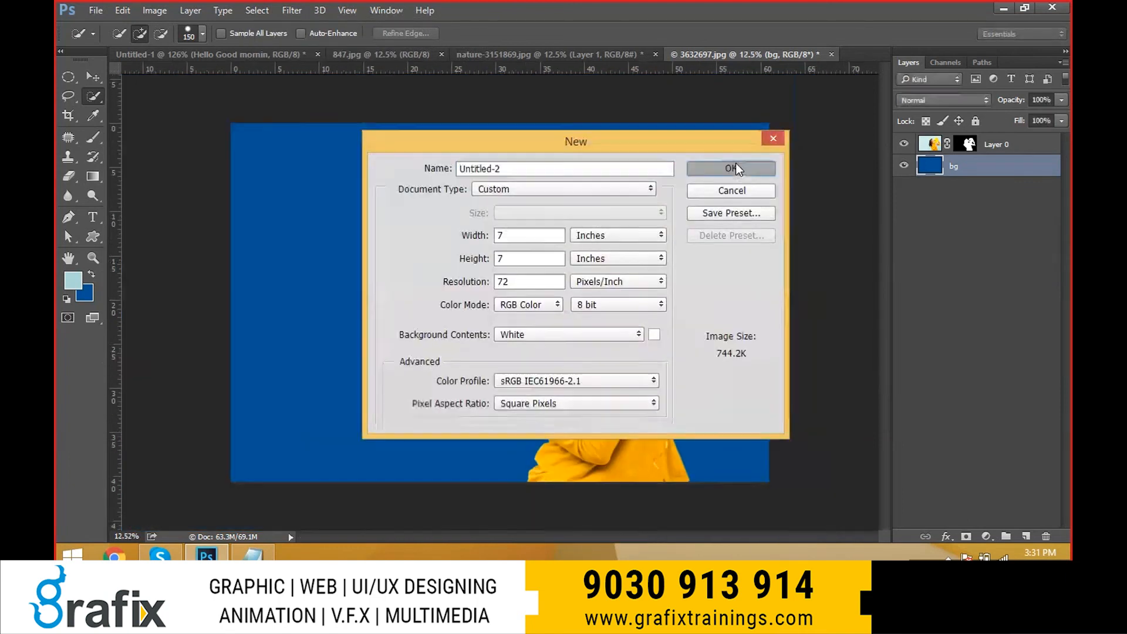
click(735, 164)
key(ctrl+0)
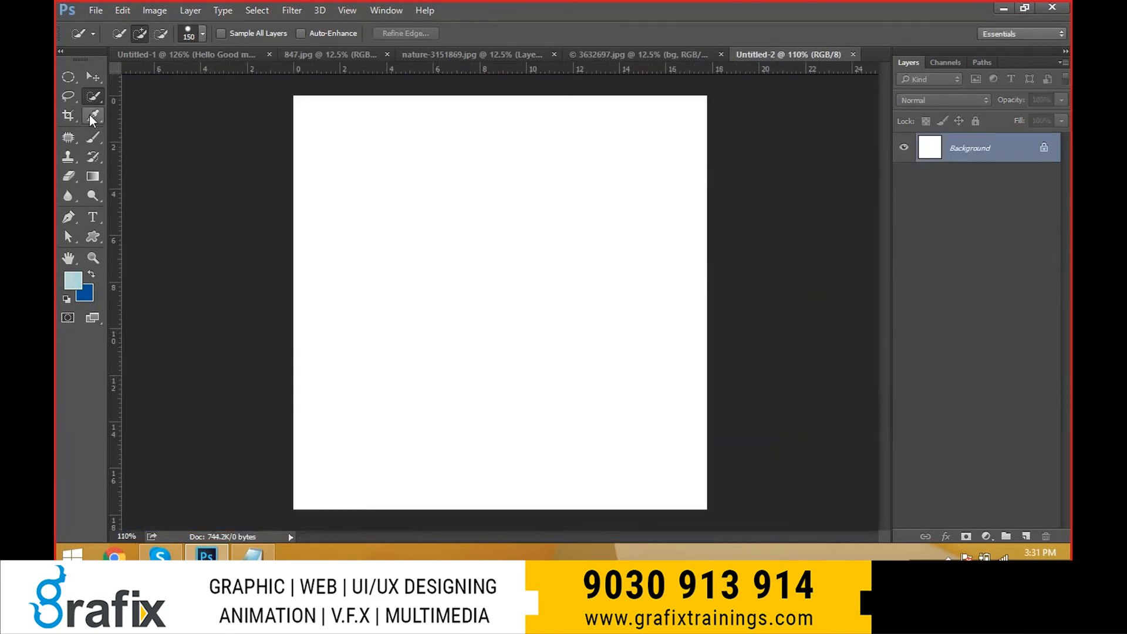
key(v)
key(m)
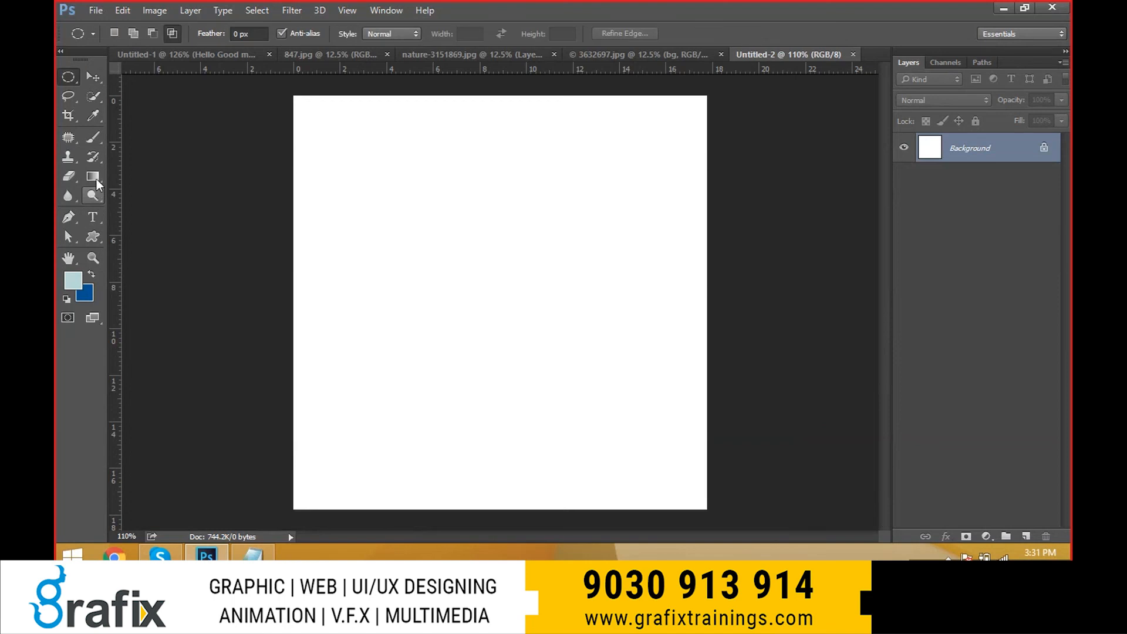
right_click(69, 77)
click(118, 74)
drag(378, 217, 633, 381)
click(255, 12)
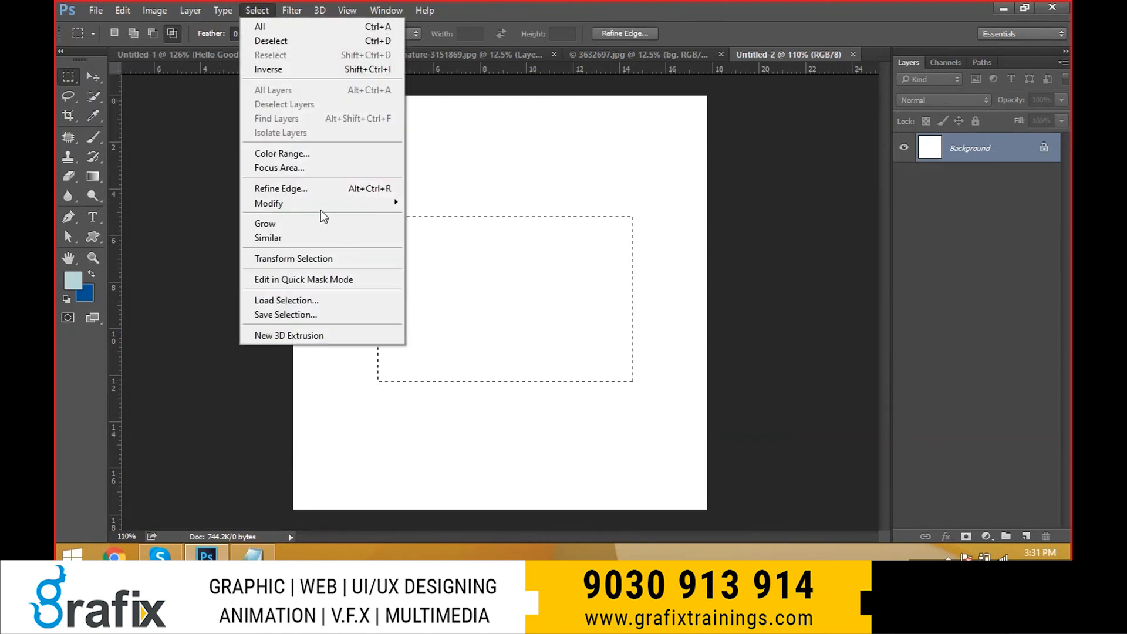
mouse_move(322, 202)
click(432, 202)
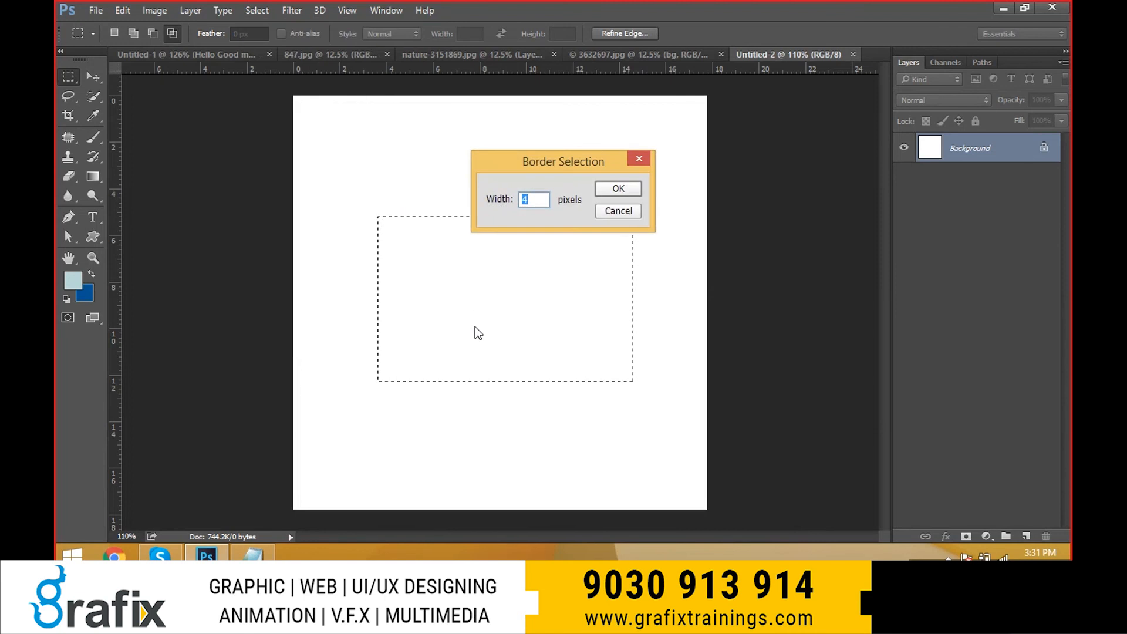
key(Escape)
click(474, 326)
Draw a rectangular selection in the upper part of the canvas and convert it into a 25-pixel-wide border selection.
drag(390, 164, 585, 277)
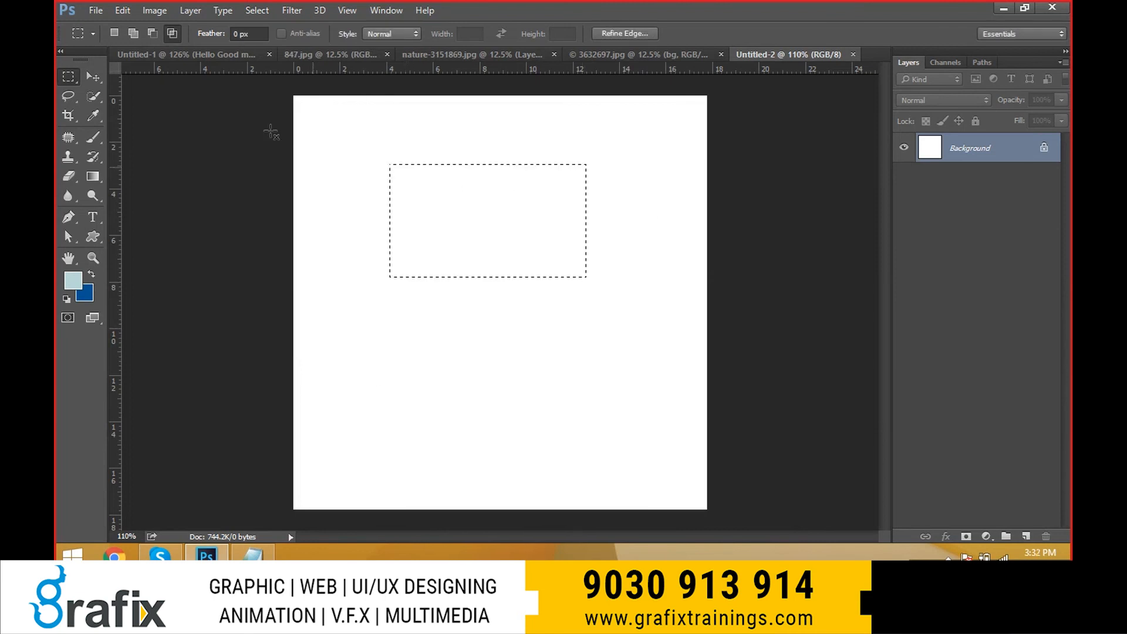
click(238, 10)
mouse_move(257, 11)
mouse_move(343, 203)
click(474, 203)
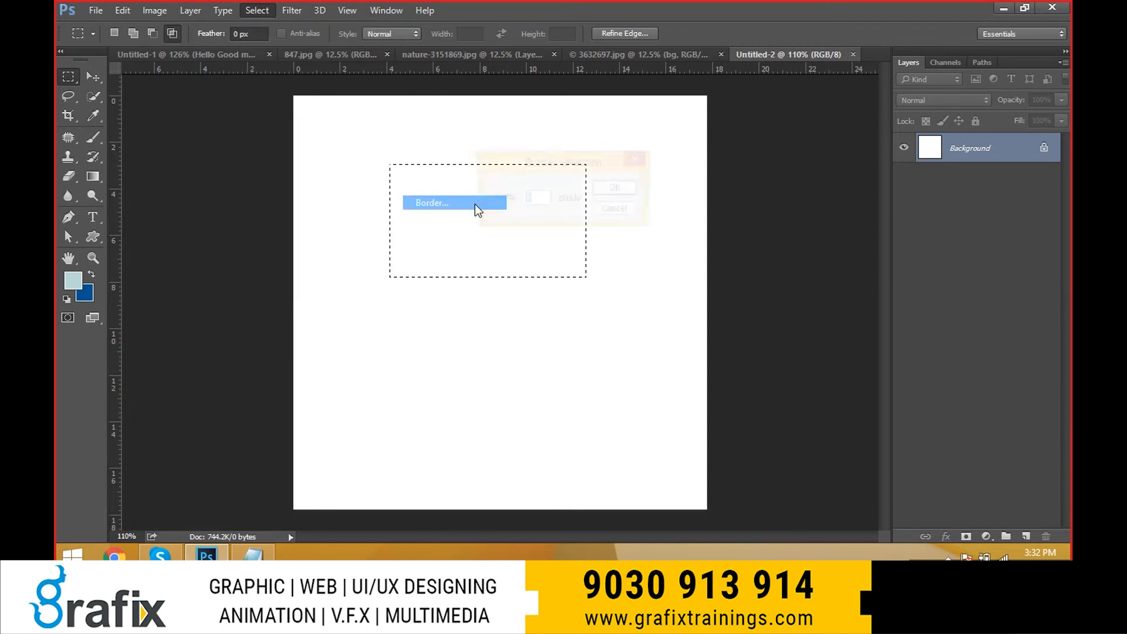
text(25)
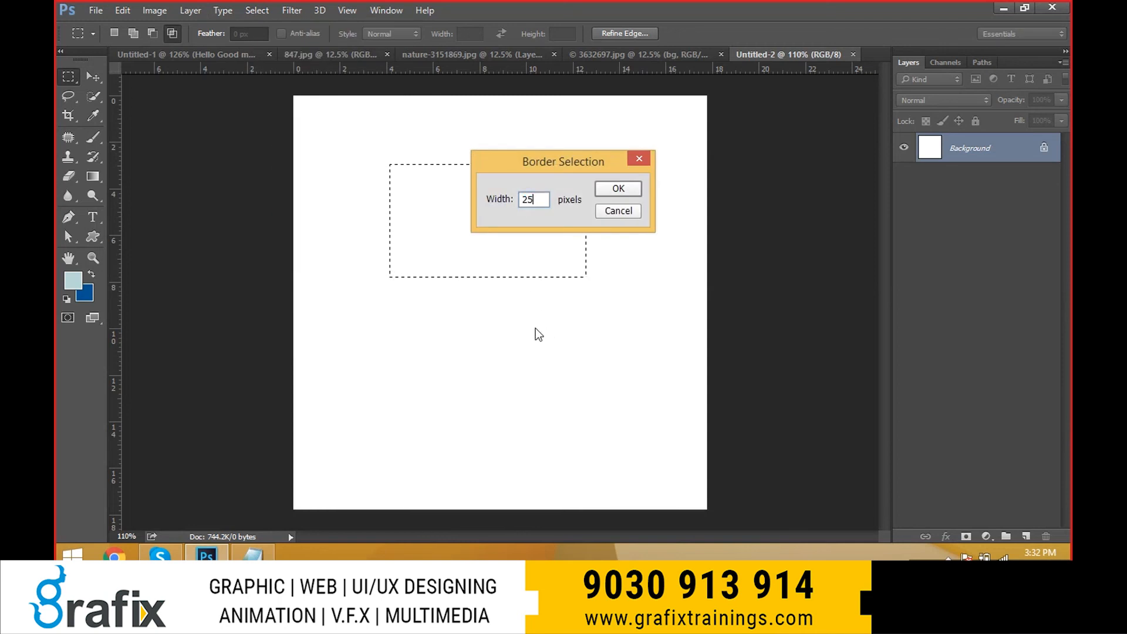
click(618, 188)
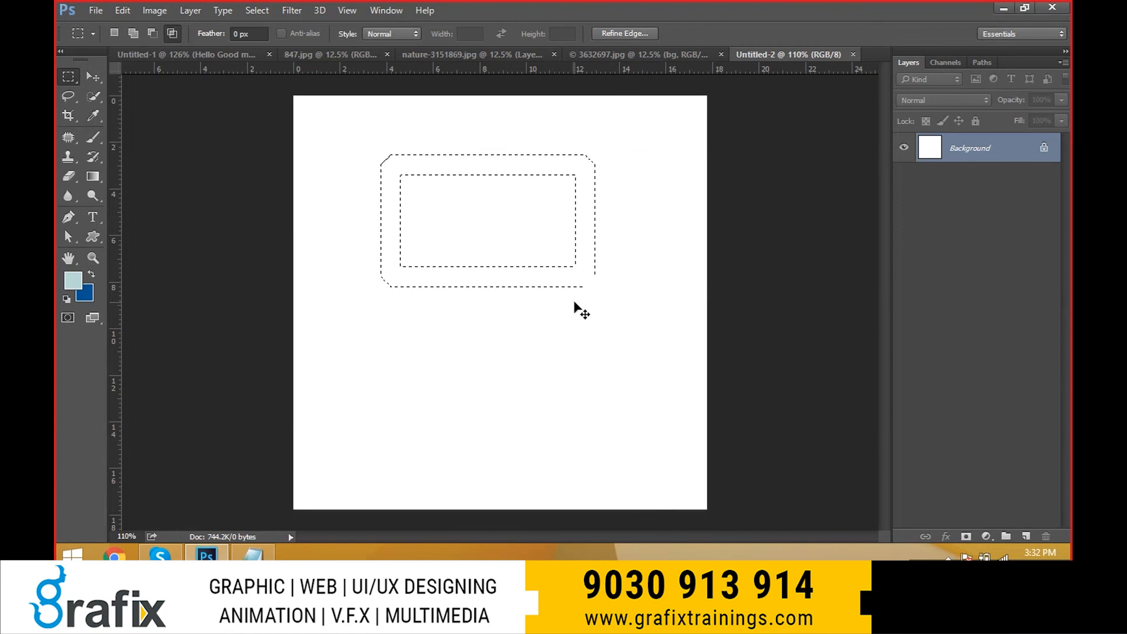
Add a new layer named border and fill the border selection with the light blue foreground colour.
key(ctrl+shift+n)
text(b)
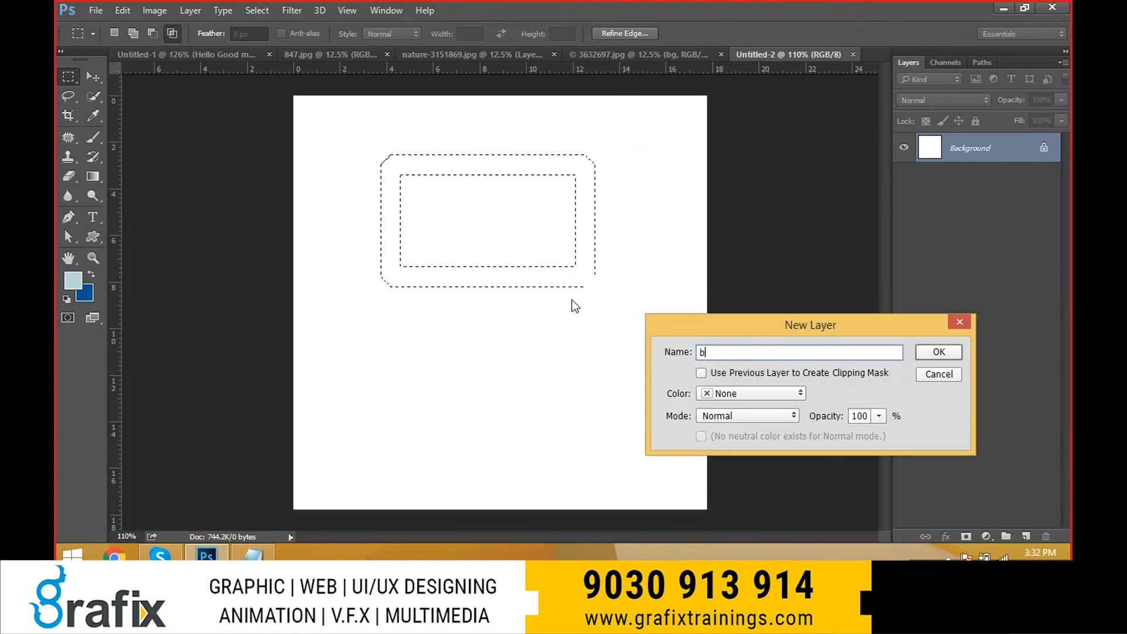
text(order)
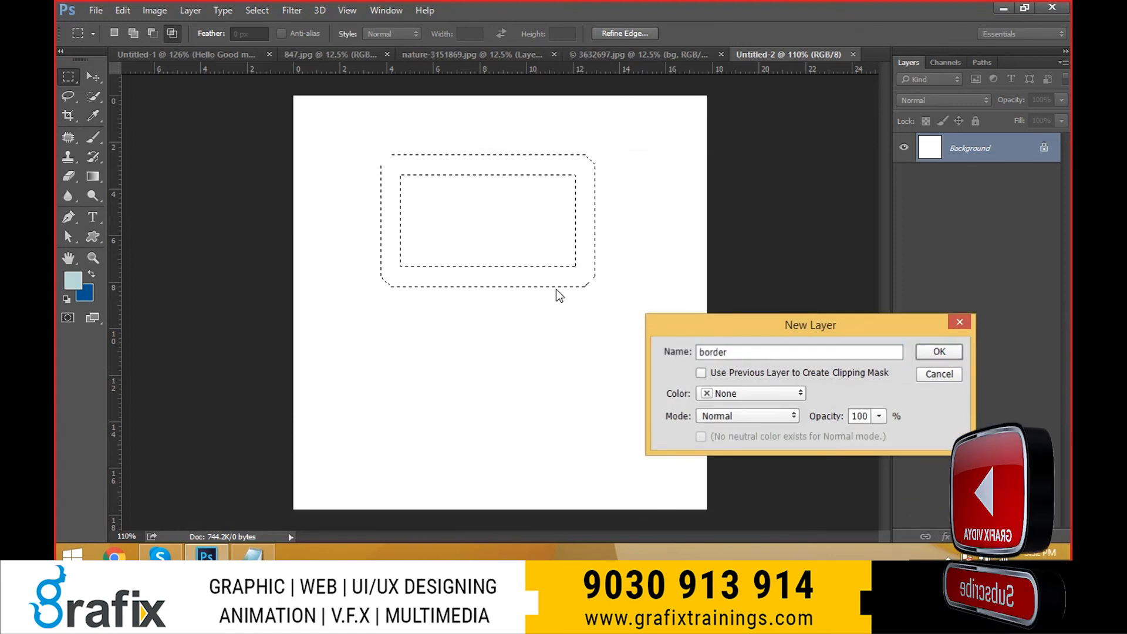
key(Return)
key(alt+BackSpace)
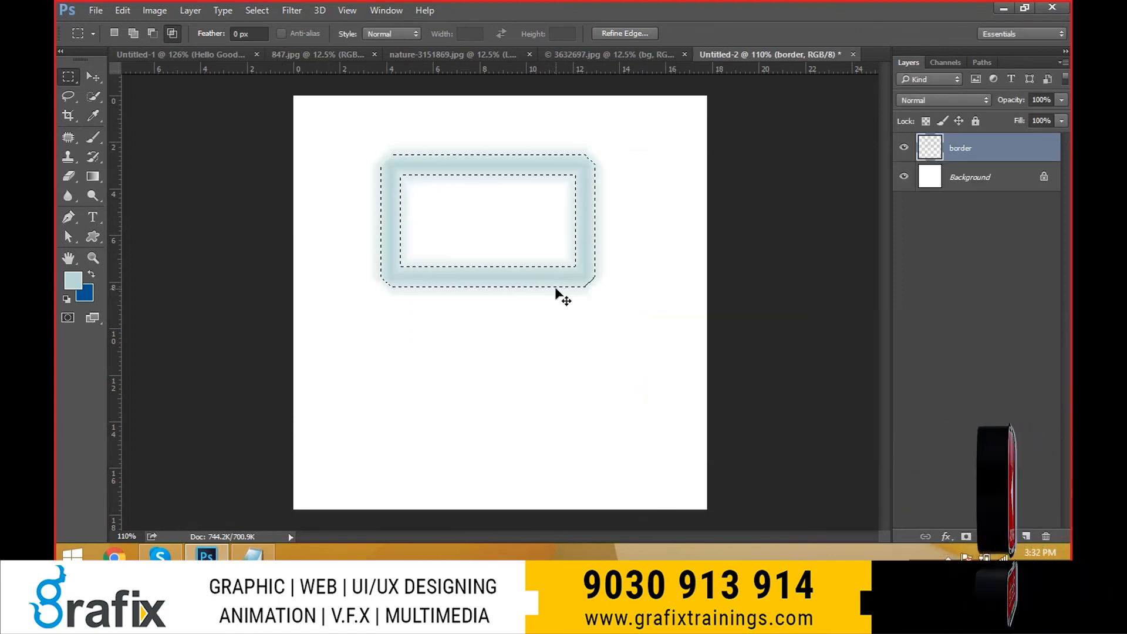
Recolour the frame with the dark blue background colour, without an active selection, and move it toward the canvas's upper-left corner.
key(ctrl+BackSpace)
key(ctrl+d)
key(v)
drag(573, 289, 513, 244)
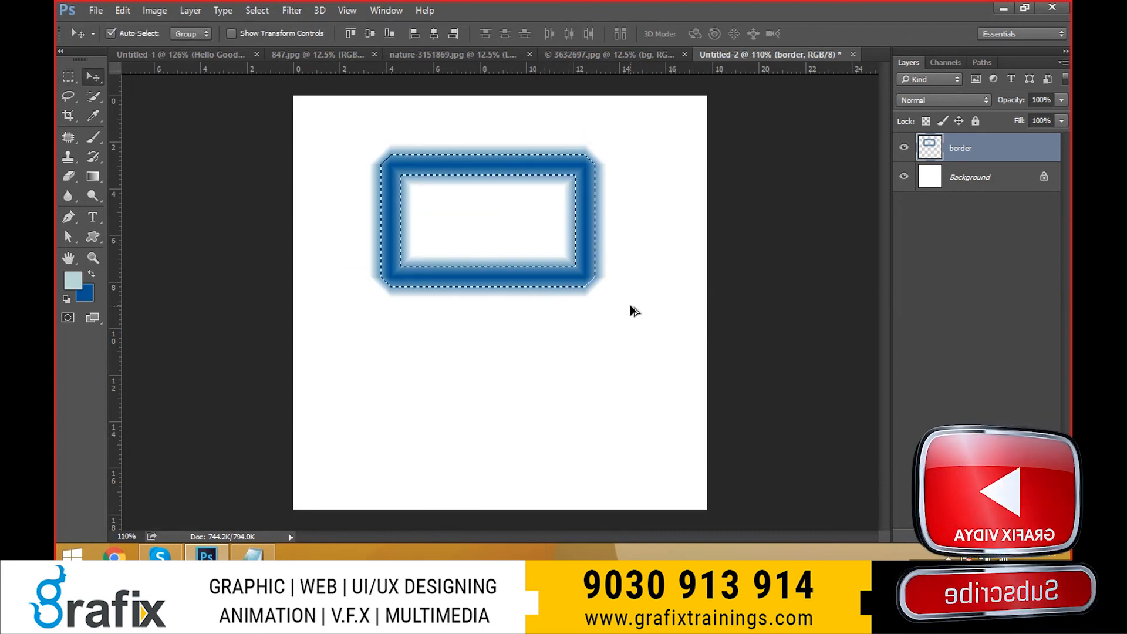
key(alt+BackSpace)
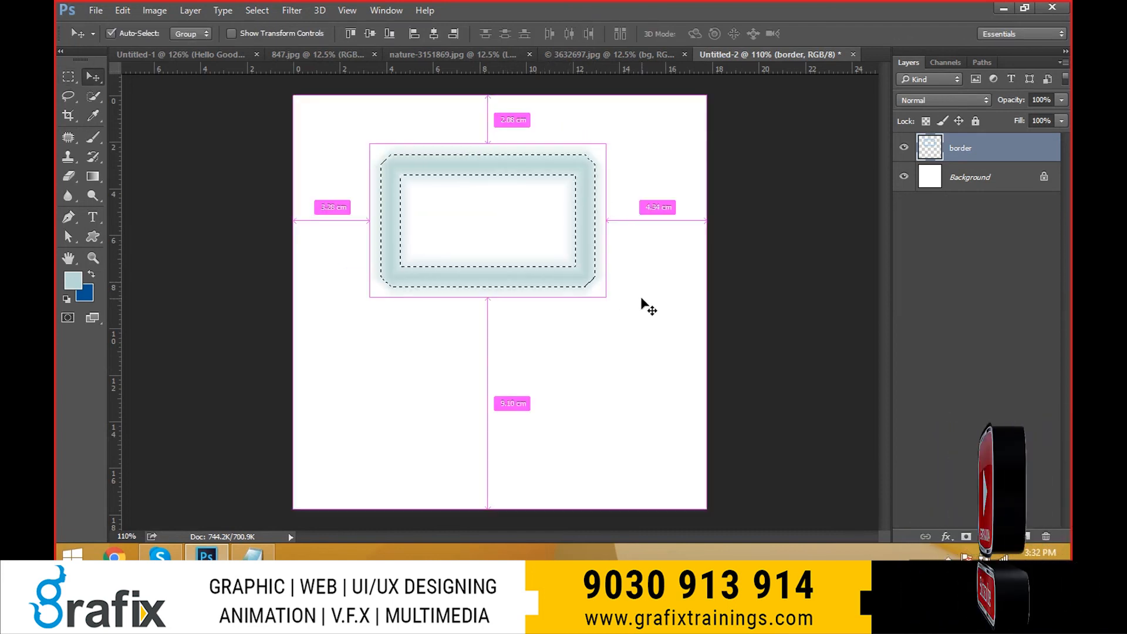
key(ctrl+d)
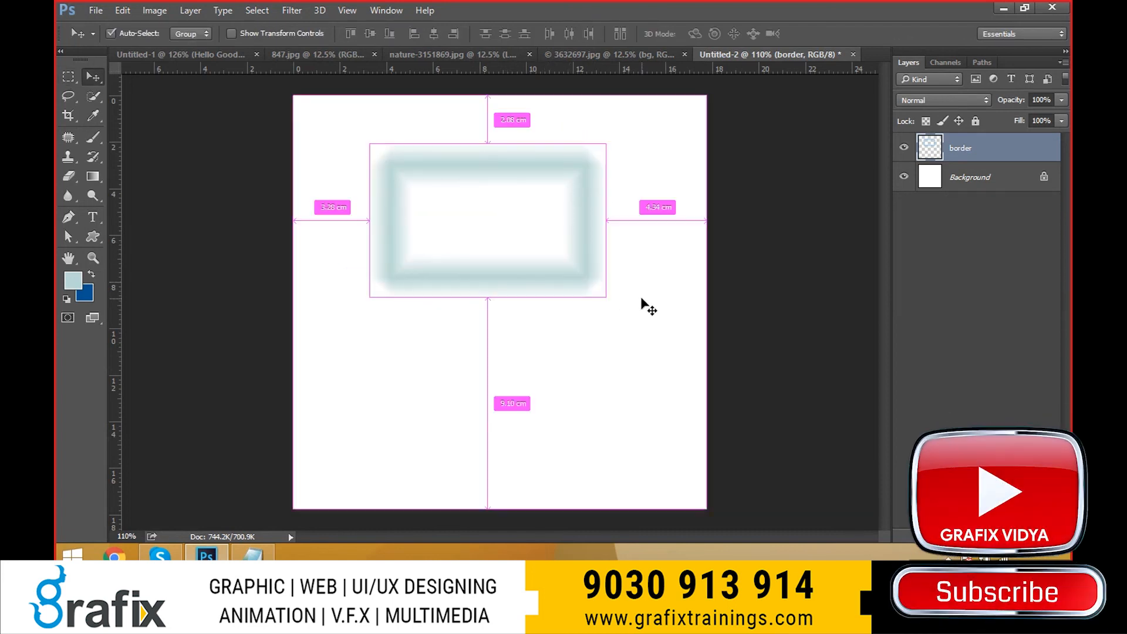
key(ctrl+shift+BackSpace)
drag(644, 305, 560, 265)
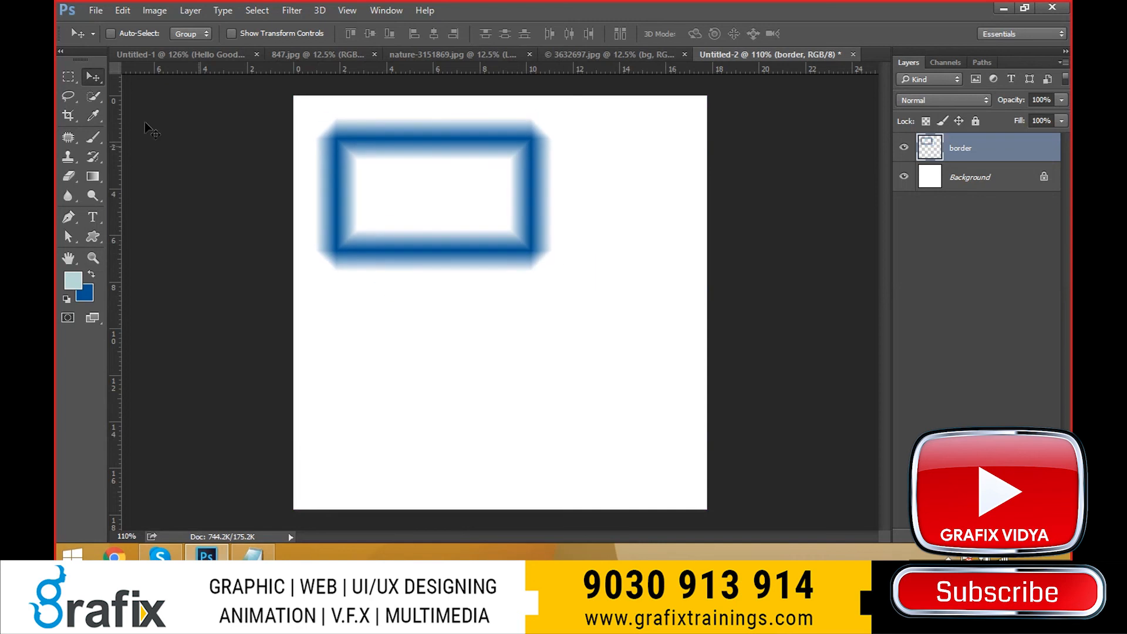
Draw a rectangular selection below the blue frame and smooth it with a sample radius of 35 pixels.
click(72, 83)
drag(344, 295, 532, 392)
click(256, 10)
mouse_move(352, 206)
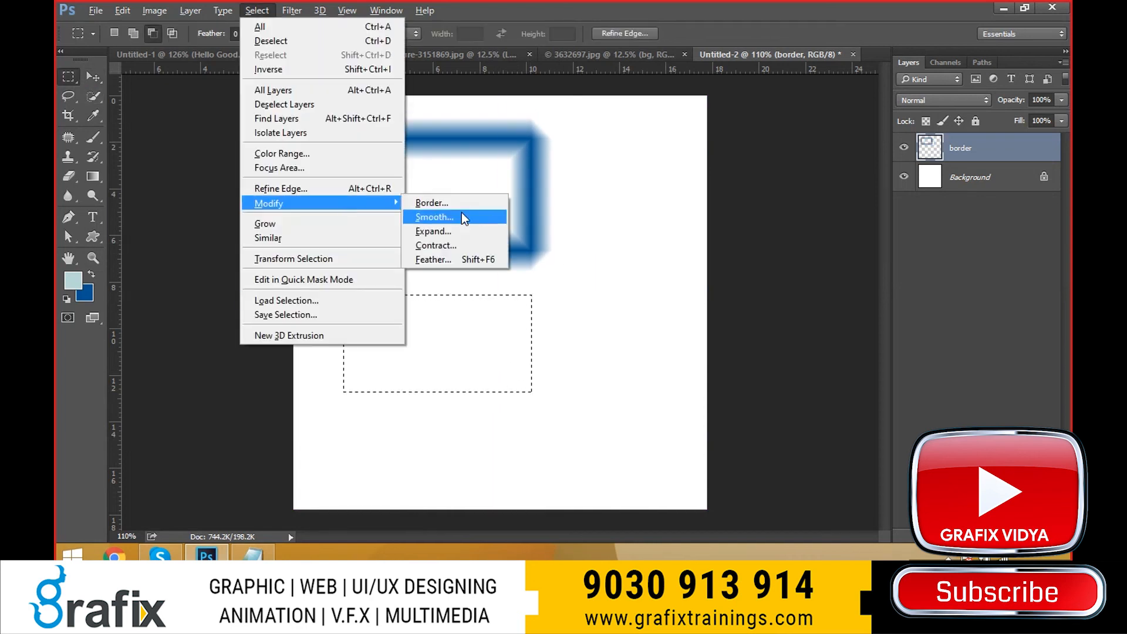
click(461, 215)
text(35)
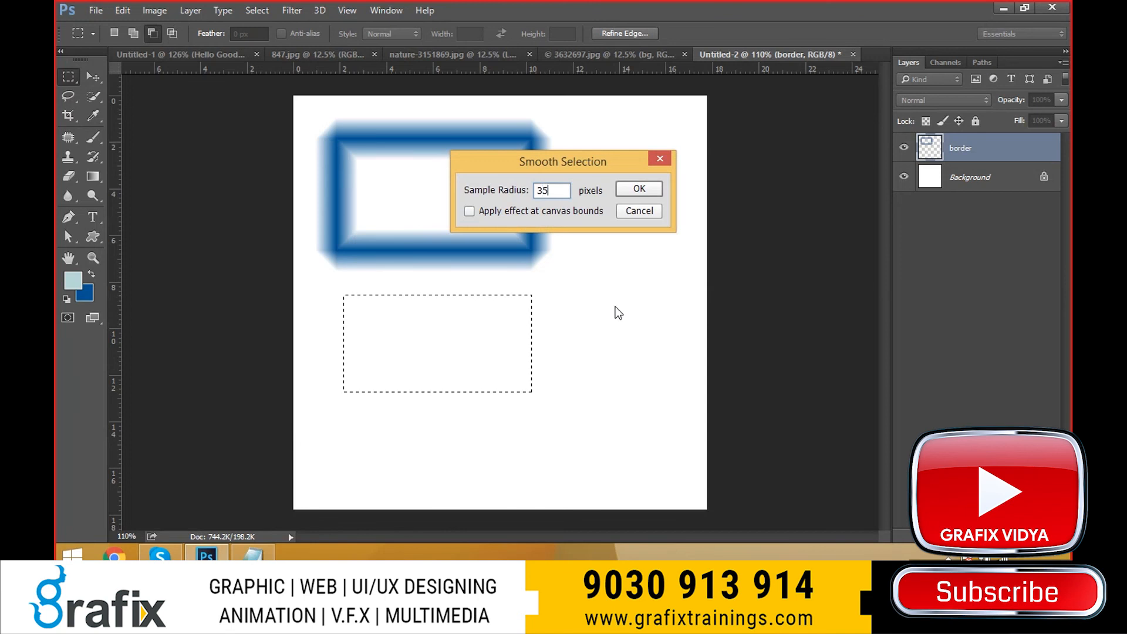
click(647, 189)
Undo the smoothing and smooth the rectangular selection again with a sample radius of 15 pixels.
key(alt)
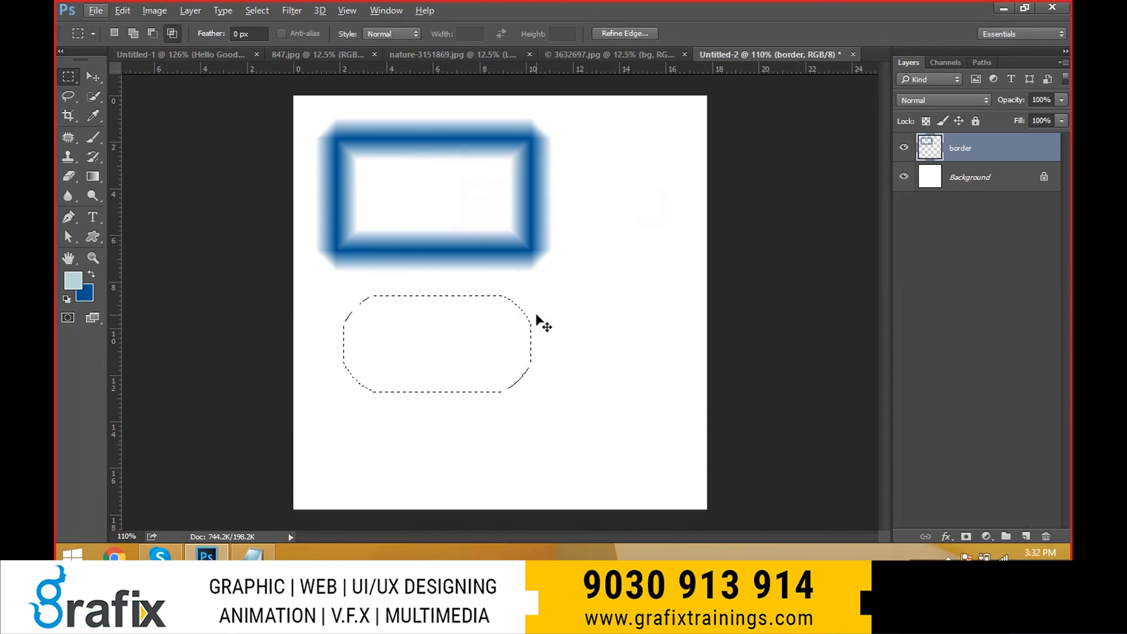
key(ctrl+alt+z)
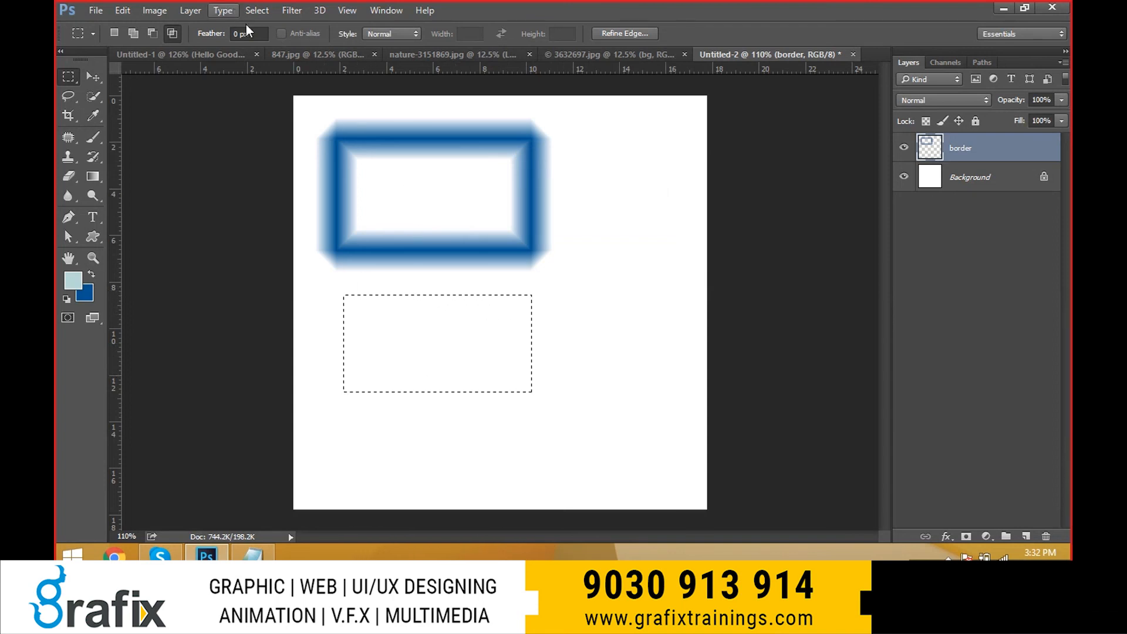
click(269, 11)
mouse_move(315, 203)
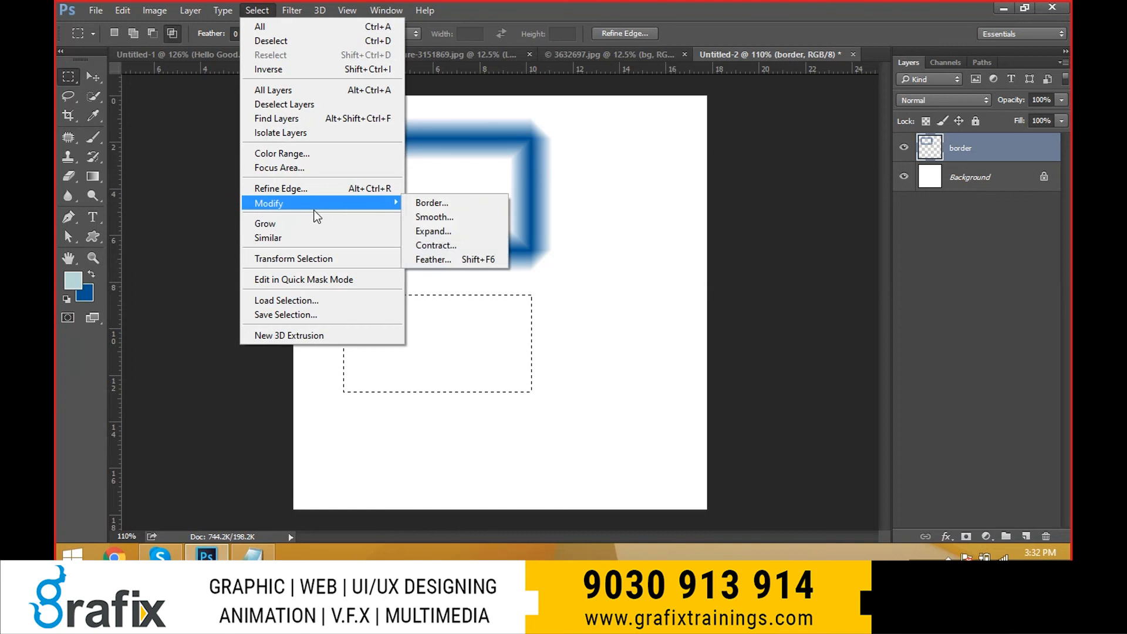
click(435, 217)
text(15)
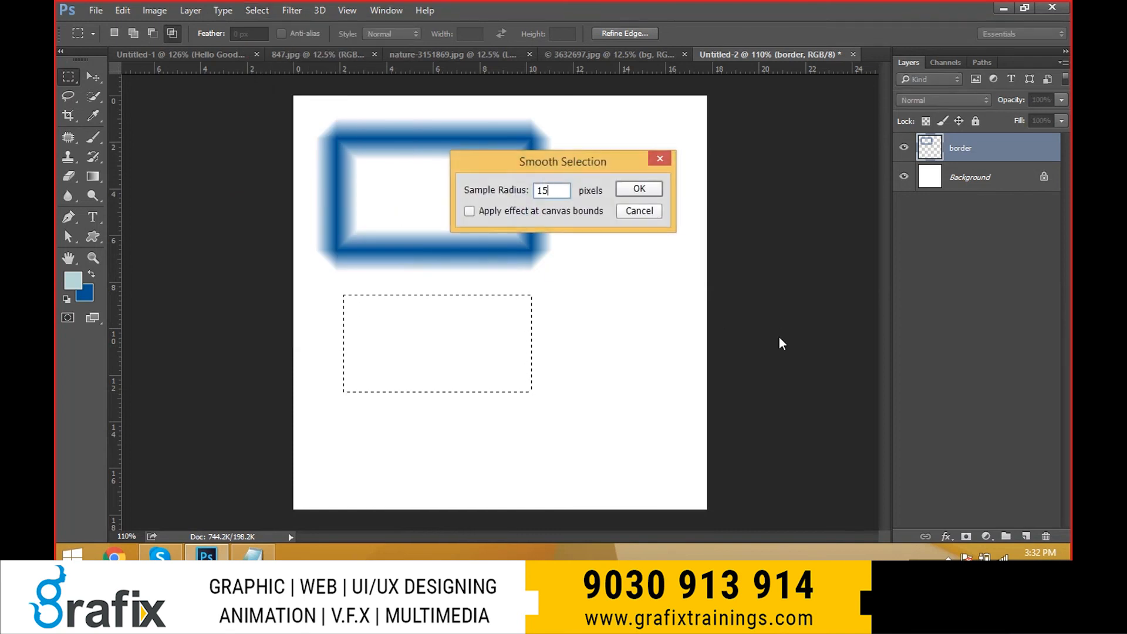
key(Return)
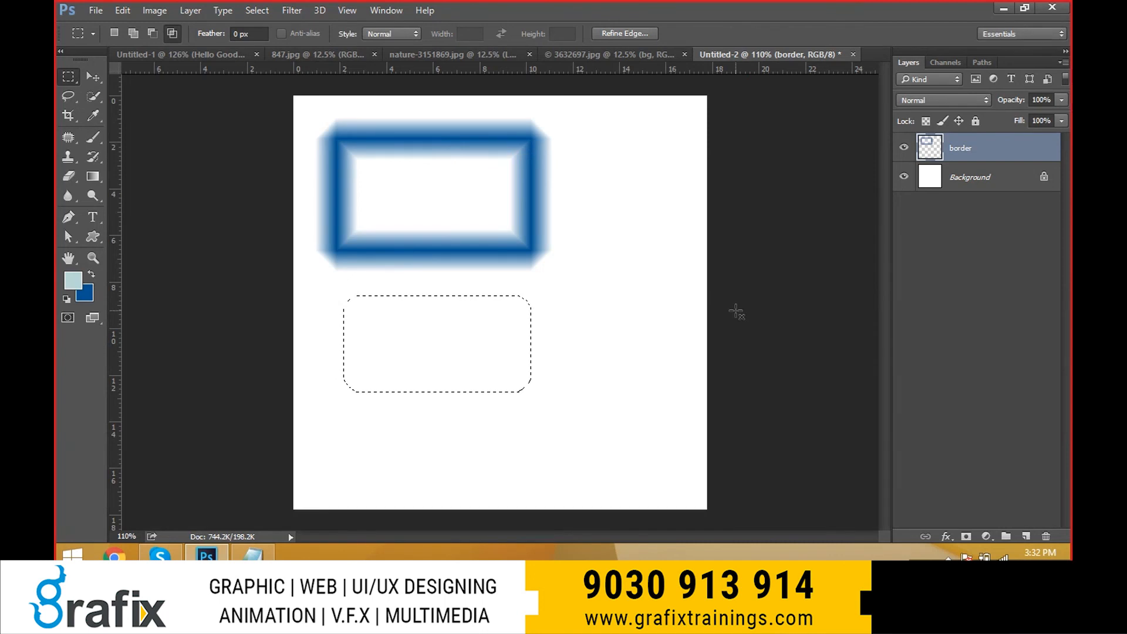
Fill the rounded selection with dark blue on a new layer, then deselect and shift the shape slightly up toward the frame.
key(ctrl+shift+alt+n)
key(alt+BackSpace)
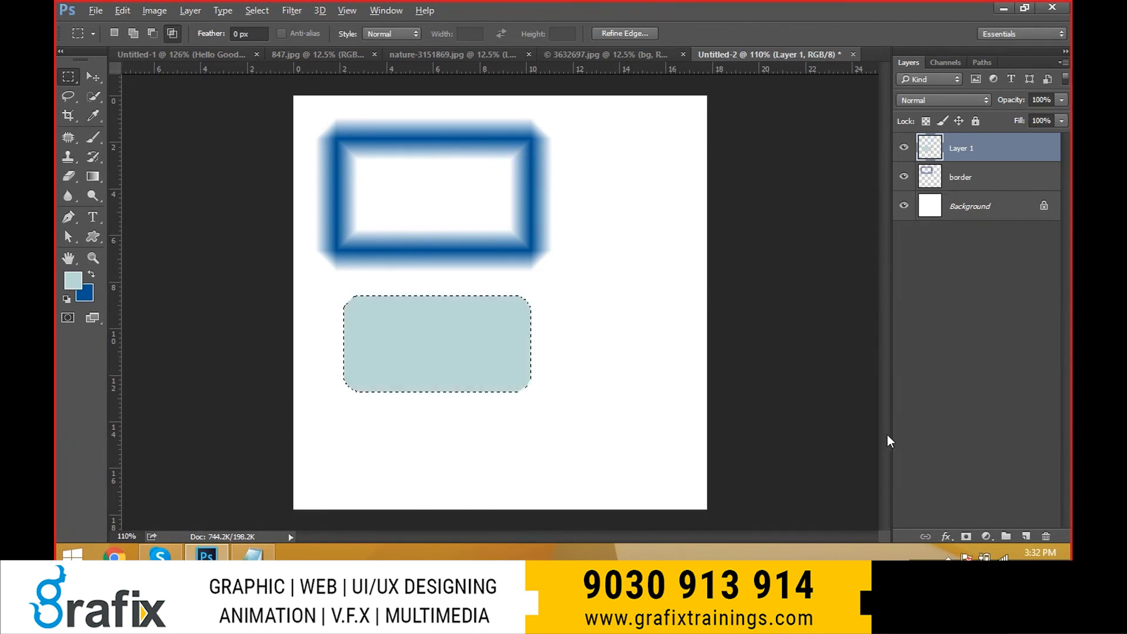
key(ctrl+BackSpace)
key(ctrl+d)
key(v)
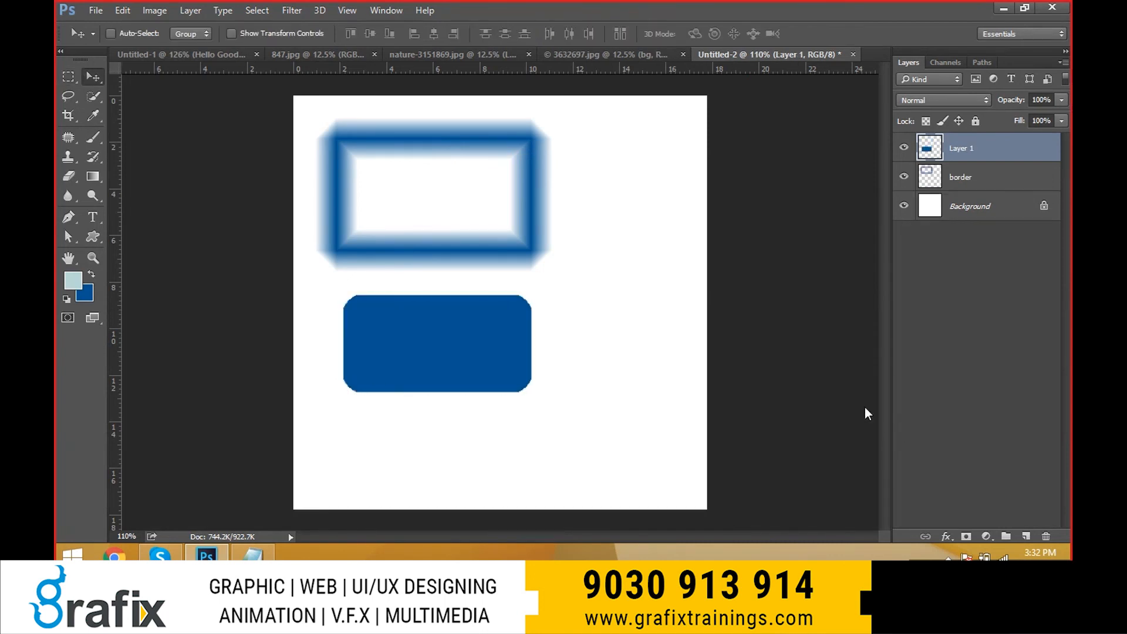
drag(550, 316, 545, 299)
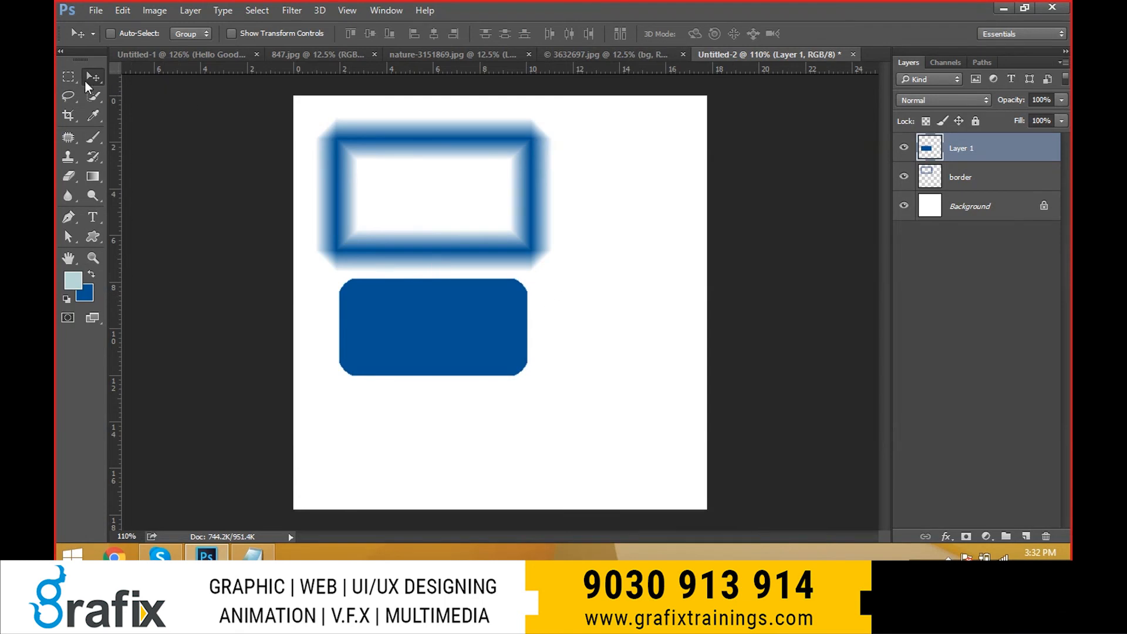
Draw a rectangular selection beneath the rounded blue rectangle and expand it by 25 pixels.
key(m)
drag(362, 411, 511, 480)
key(alt+s)
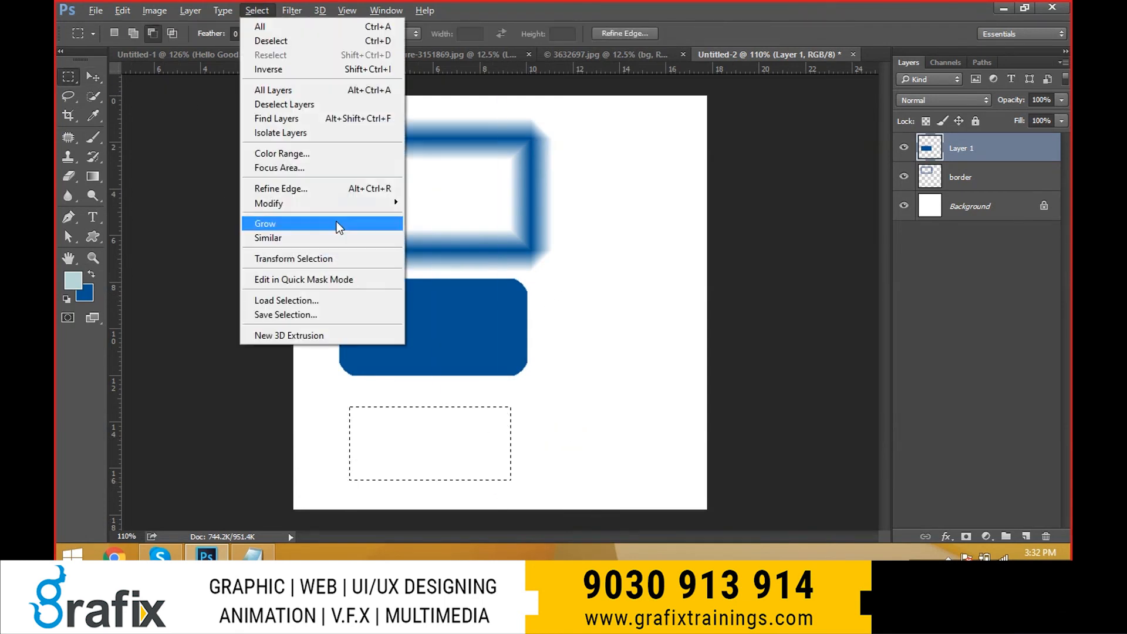
mouse_move(341, 206)
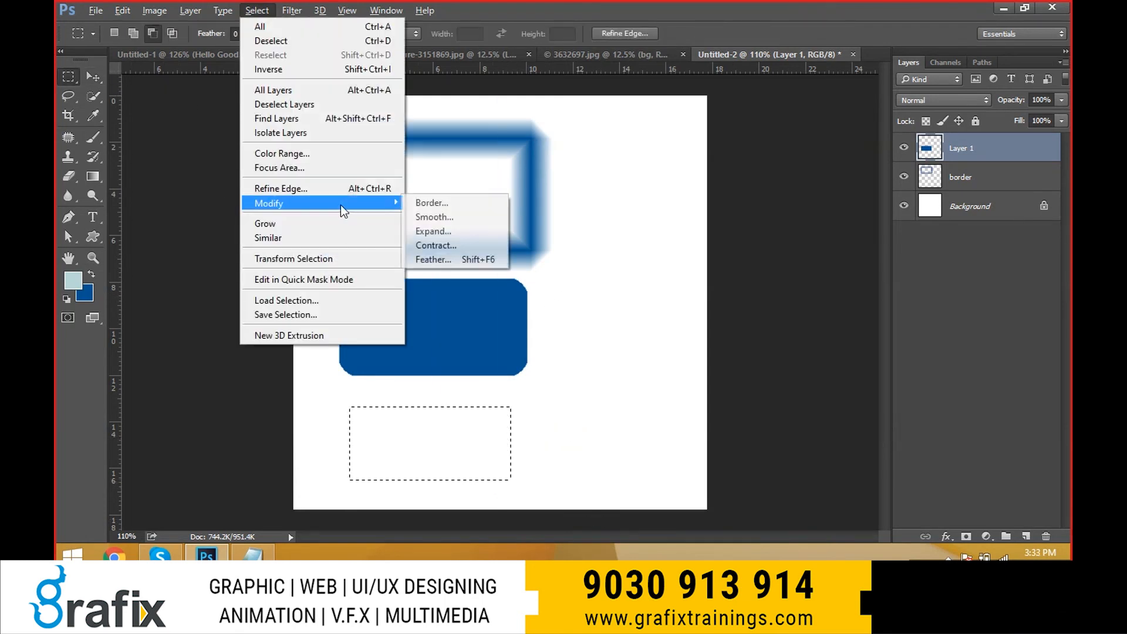
click(483, 232)
text(25)
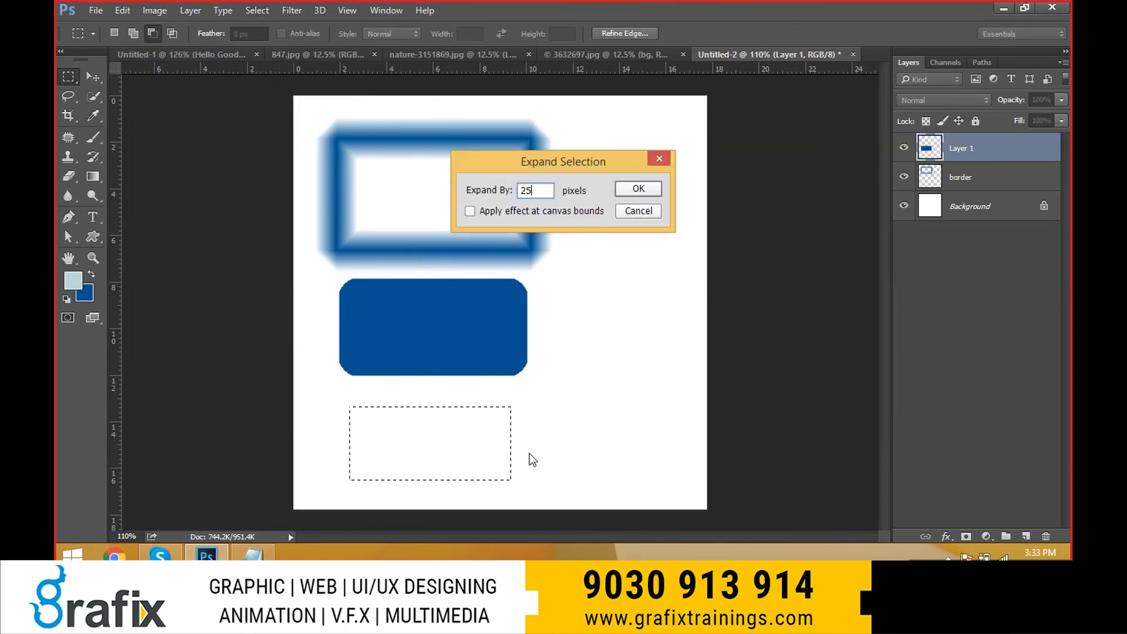
click(641, 189)
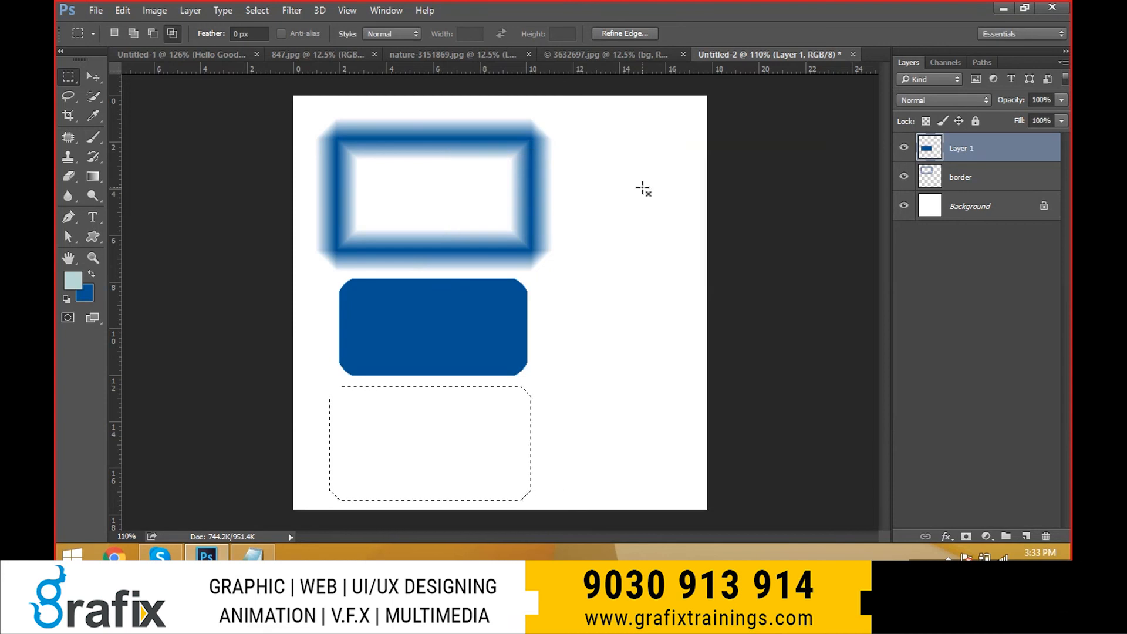
Undo the expansion and contract the original rectangular selection by 10 pixels.
click(258, 10)
mouse_move(294, 193)
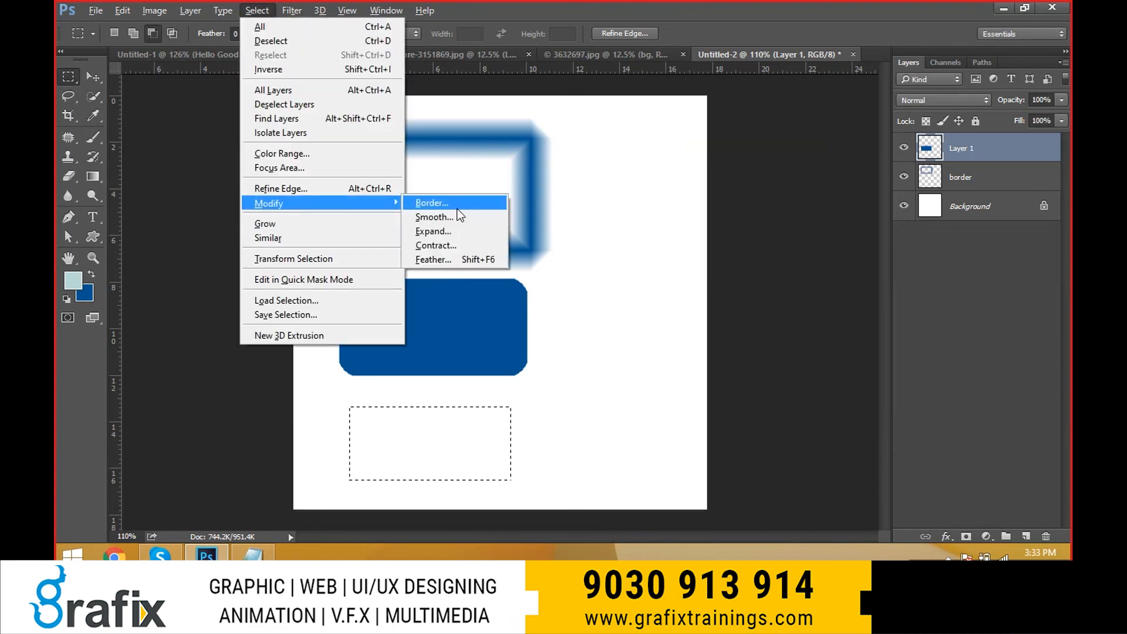
click(469, 245)
text(10)
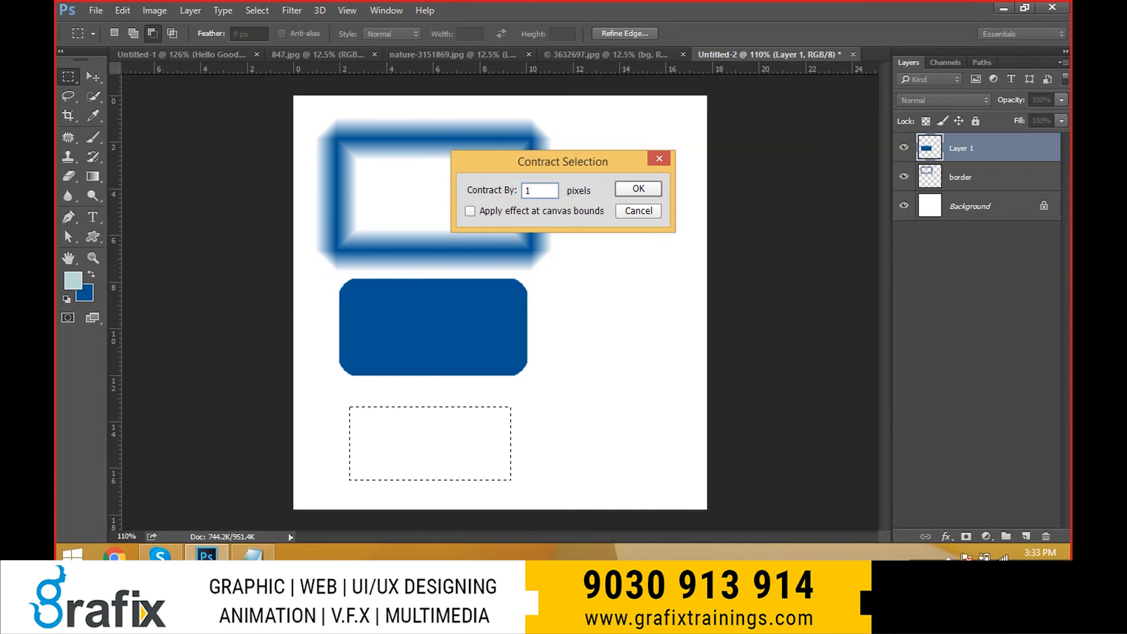
key(Return)
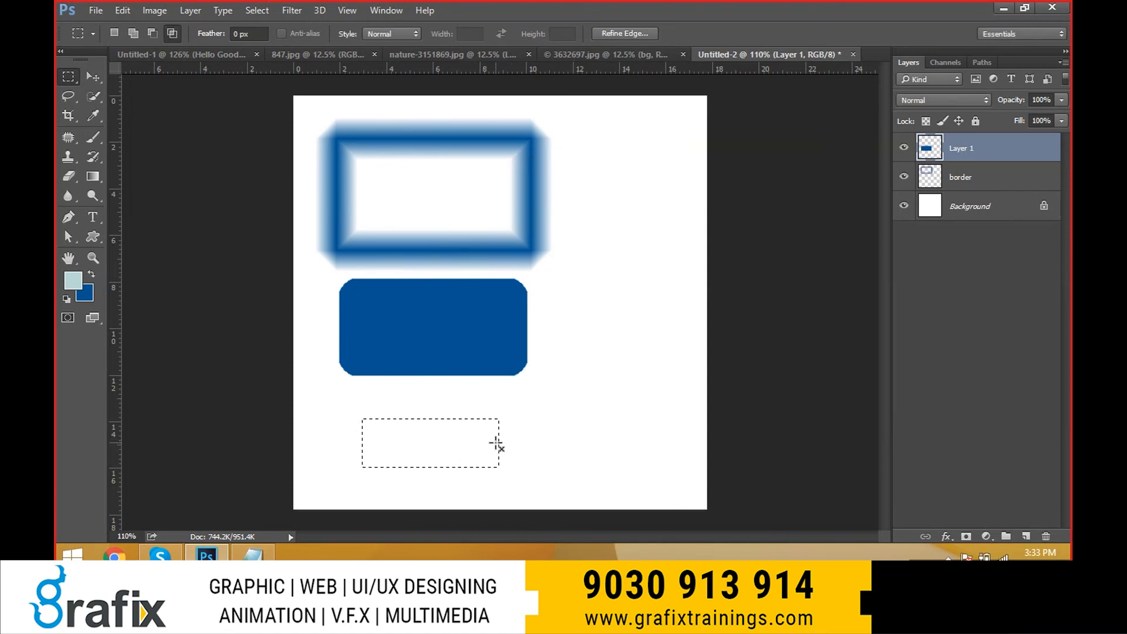
Feather the rectangular selection beneath the rounded blue rectangle with a radius of 25 pixels.
click(253, 12)
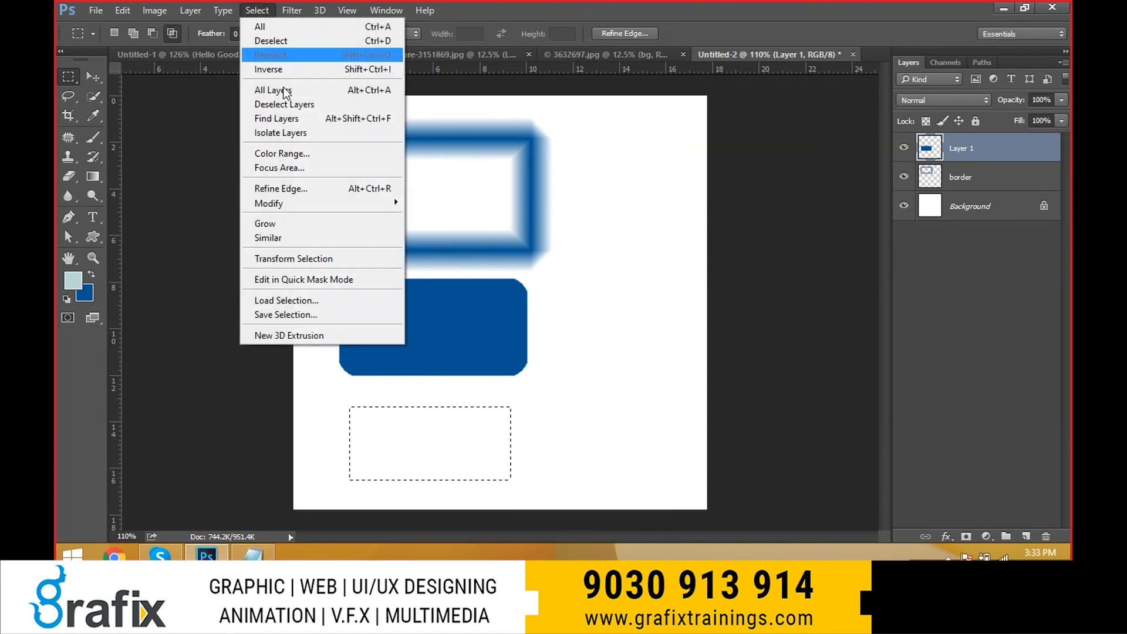
mouse_move(337, 203)
click(475, 260)
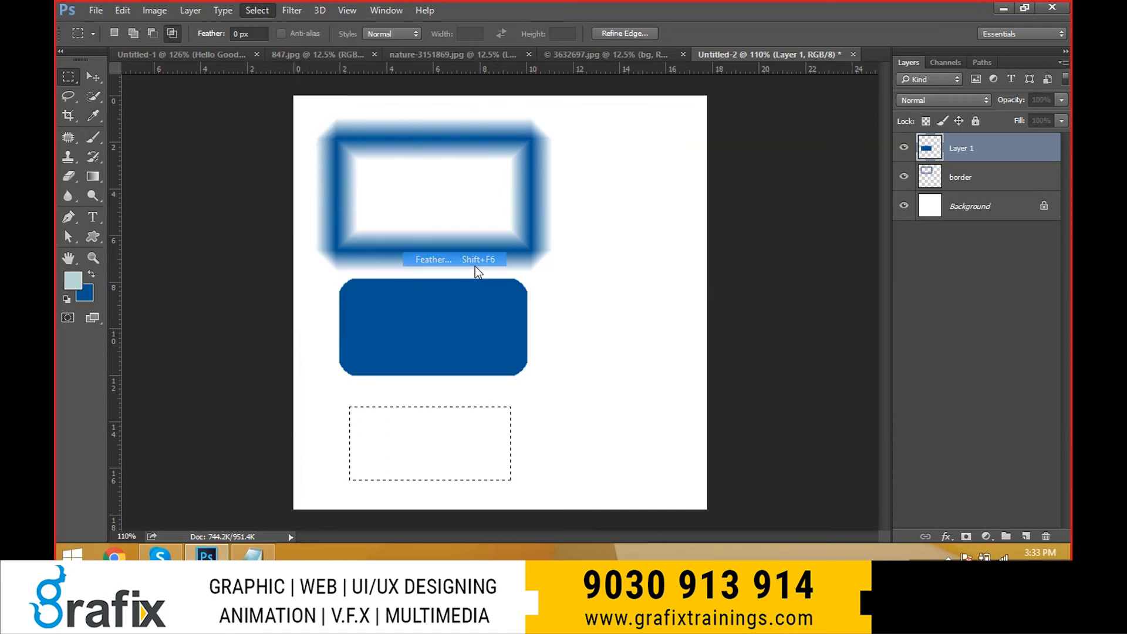
text(0)
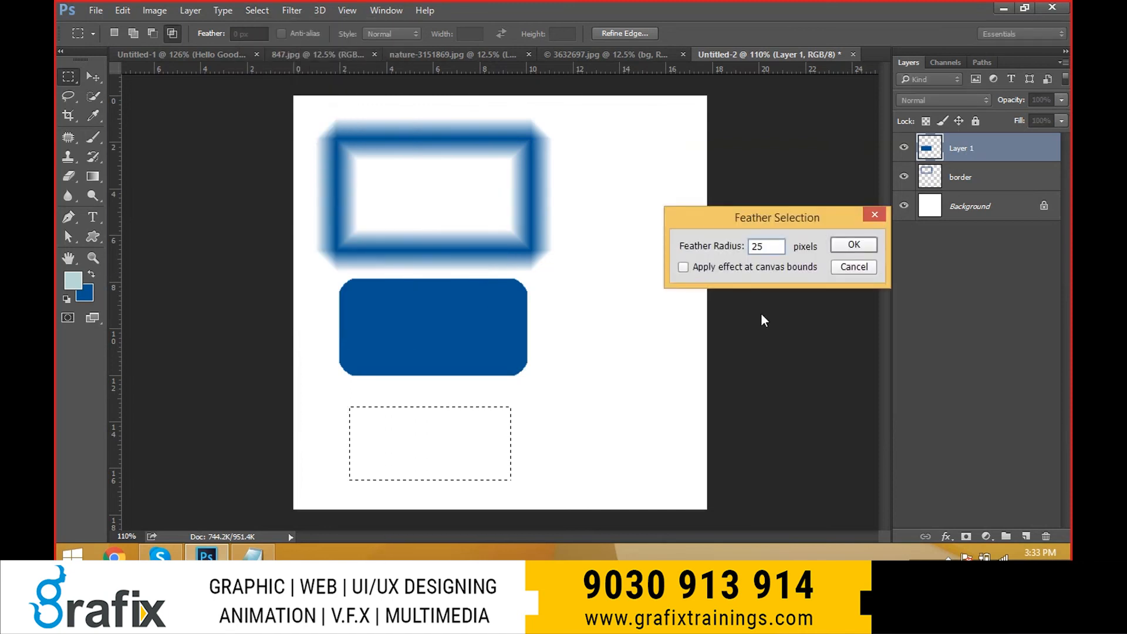
key(Return)
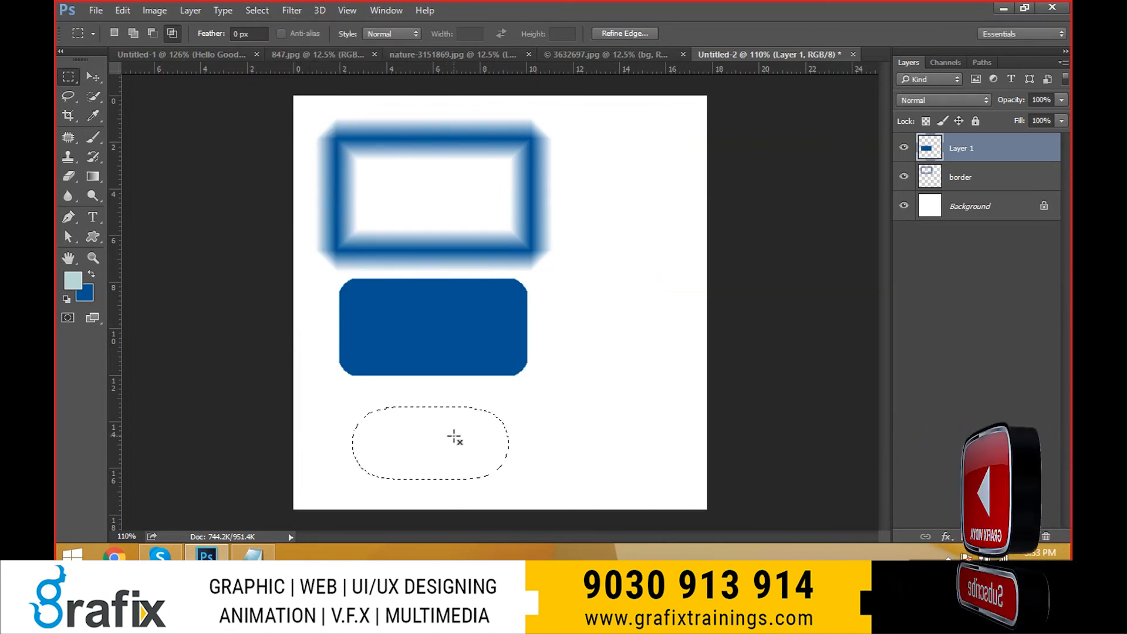
Fill the feathered selection with dark blue, then deselect and shift the Layer 1 shapes slightly up and to the left.
key(alt+BackSpace)
key(ctrl+z)
key(ctrl+BackSpace)
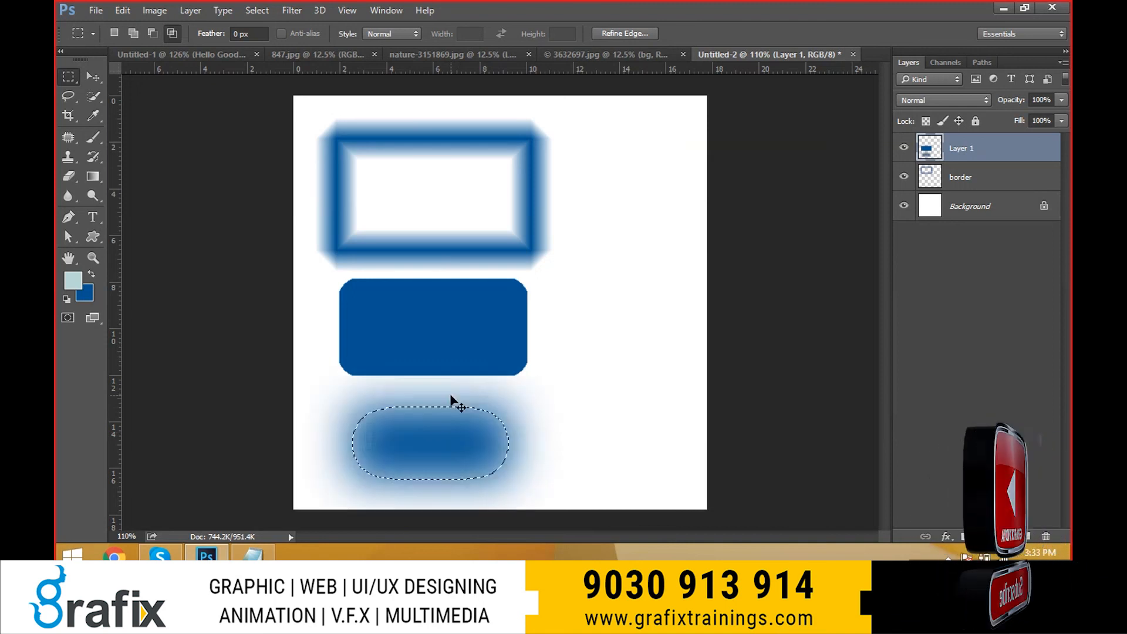
key(ctrl+d)
key(v)
mouse_move(467, 456)
mouse_down()
mouse_move(610, 455)
mouse_move(450, 447)
mouse_up()
Load the border layer's contents as a selection and examine the frame's lower-right corner up close.
click(264, 10)
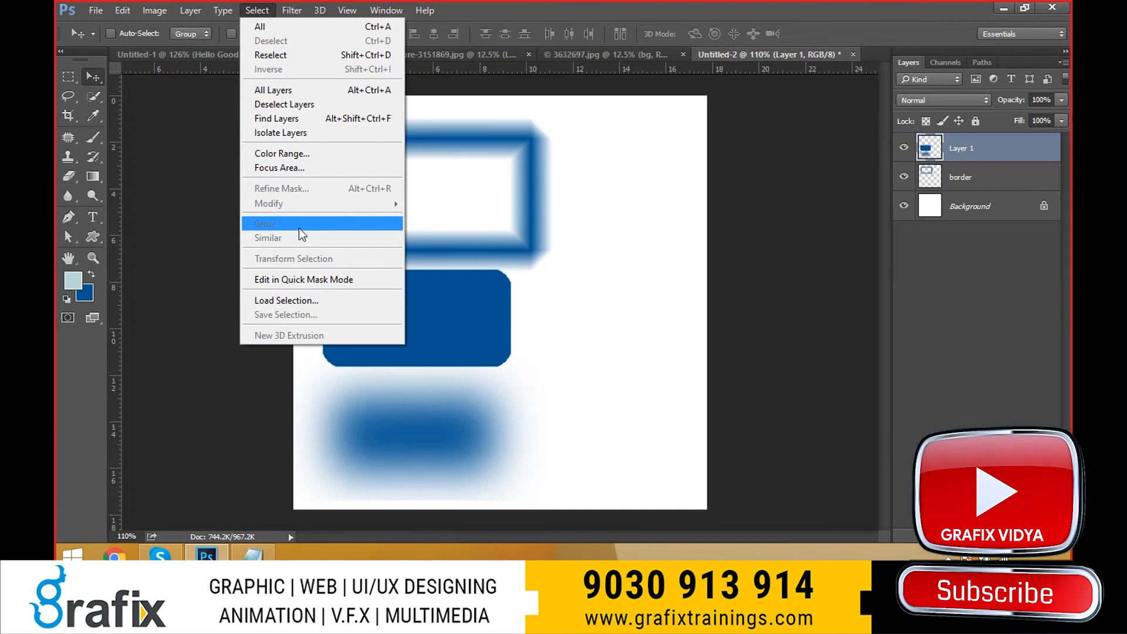
click(476, 252)
click(946, 178)
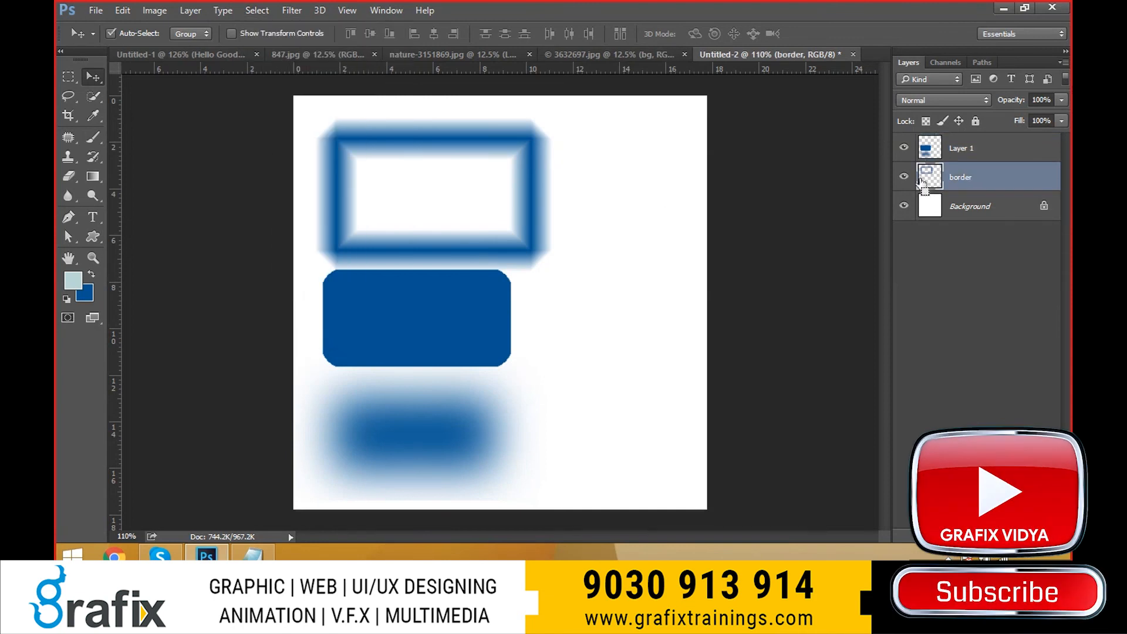
ctrl+click(926, 186)
scroll(505, 247, up, 2)
scroll(506, 251, up, 1)
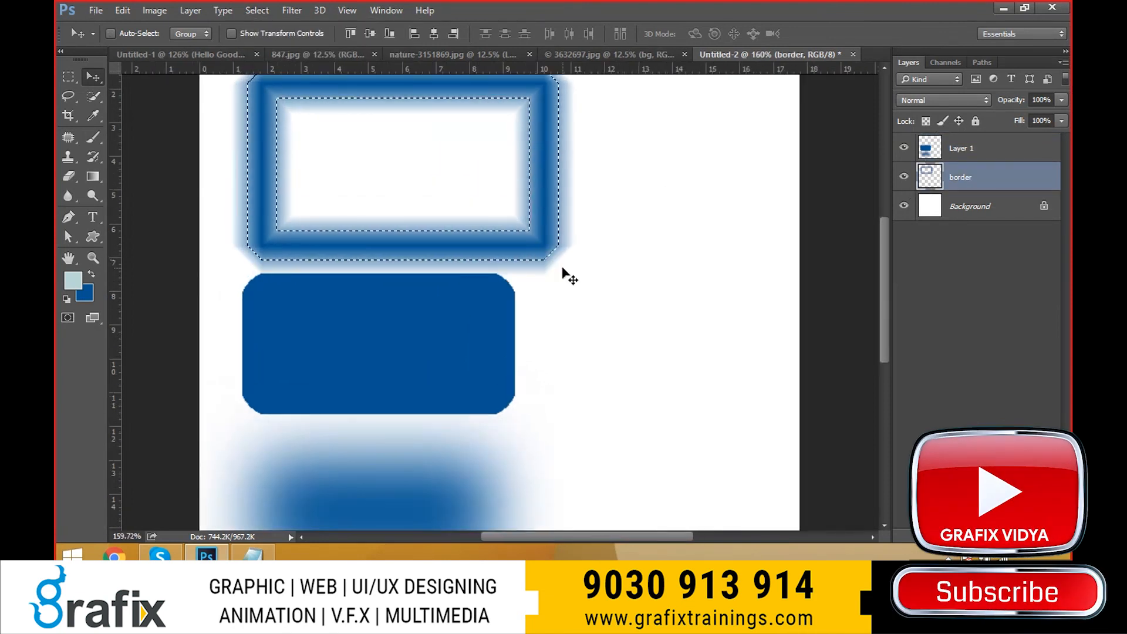
scroll(555, 258, up, 1)
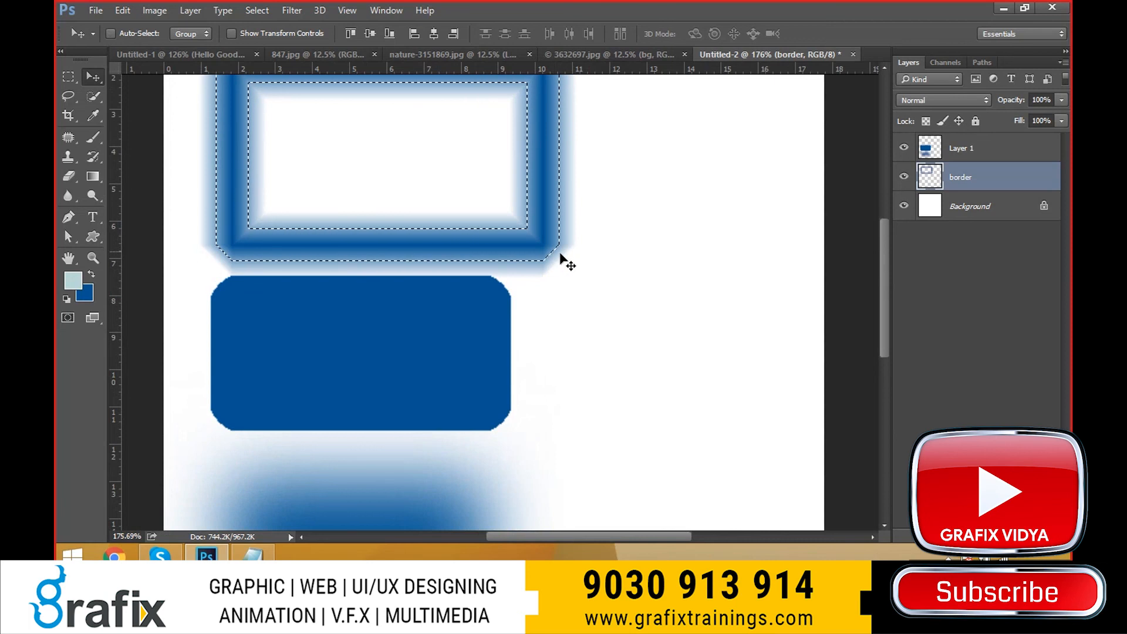
scroll(558, 253, up, 2)
scroll(560, 252, up, 1)
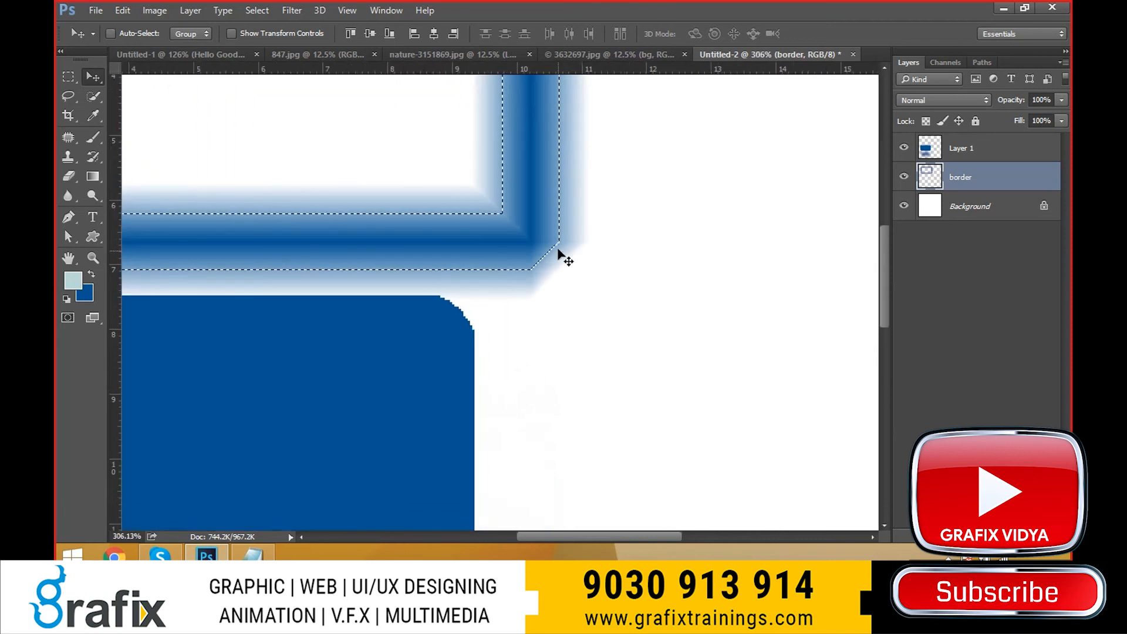
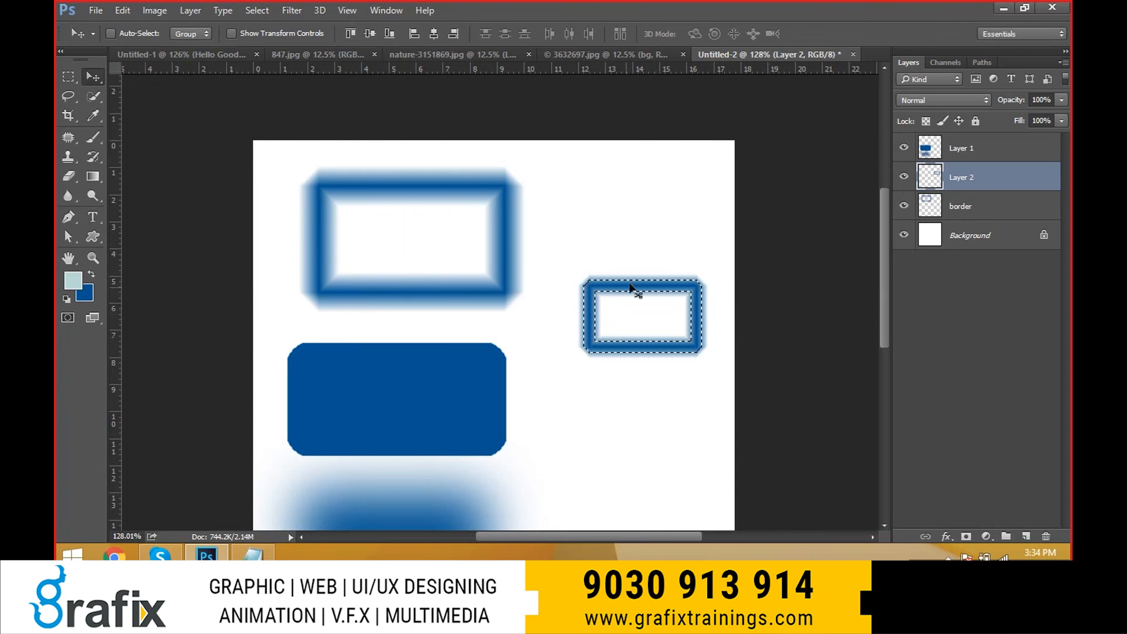
Save the small frame's selection as a new channel named Box Select, then deselect.
click(257, 10)
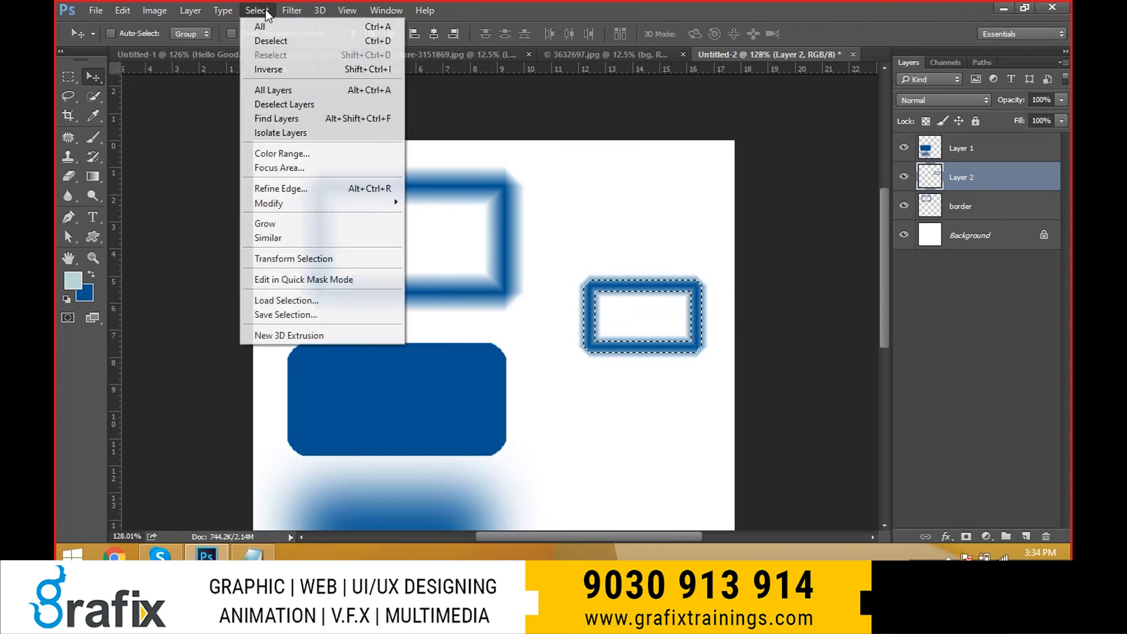
click(315, 316)
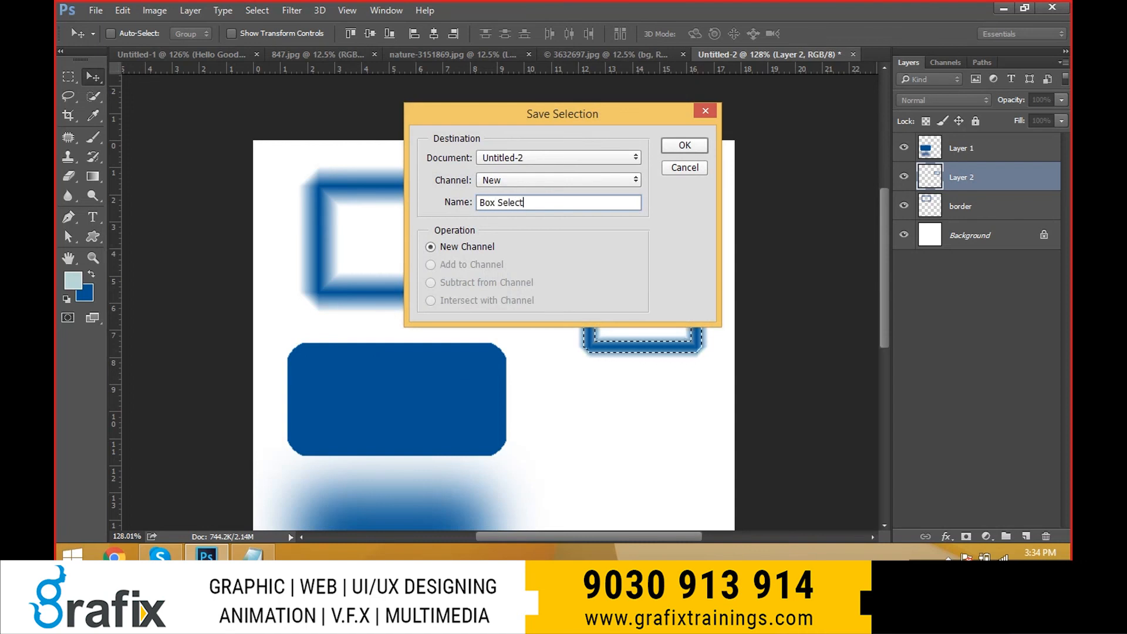
click(685, 147)
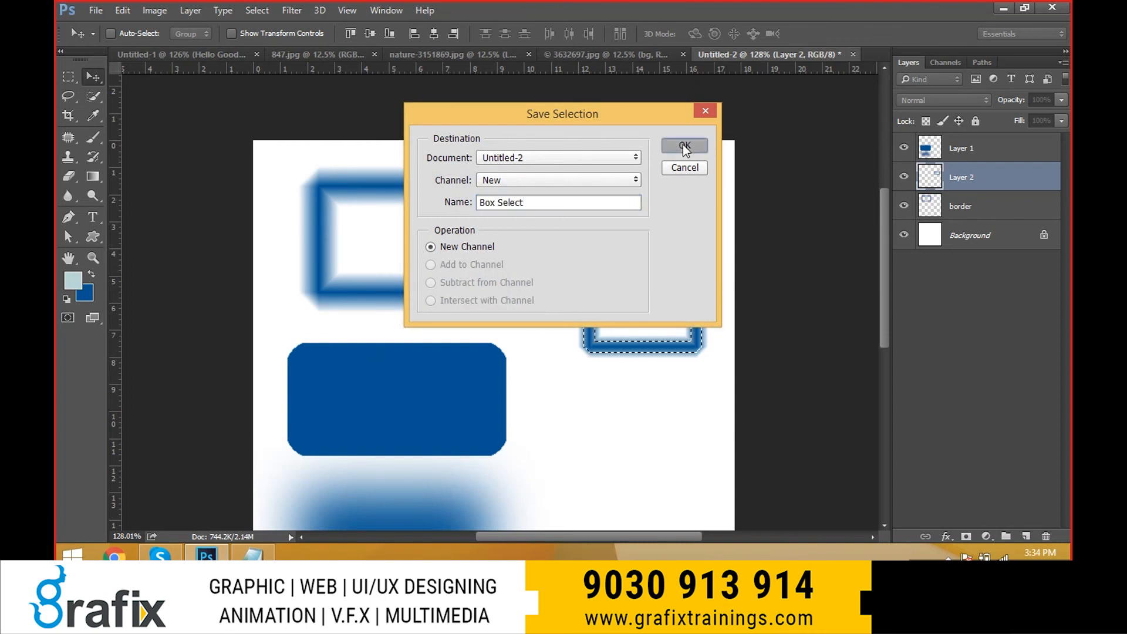
key(ctrl+d)
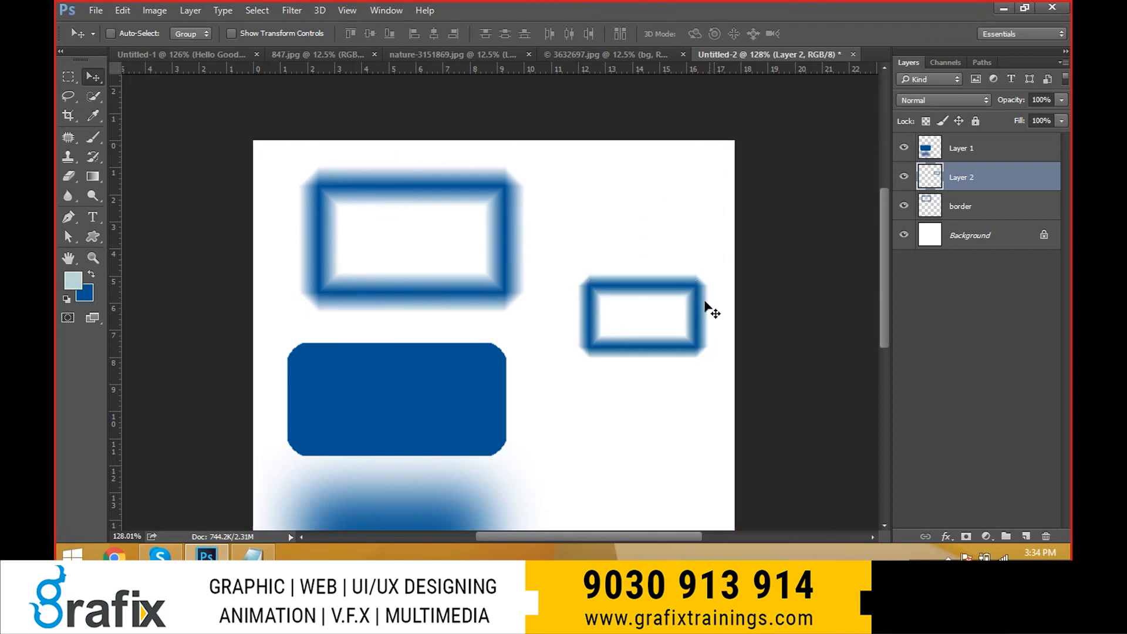
Move the small blue frame up and load the saved Box Select channel as a new selection.
drag(710, 312, 713, 186)
click(257, 10)
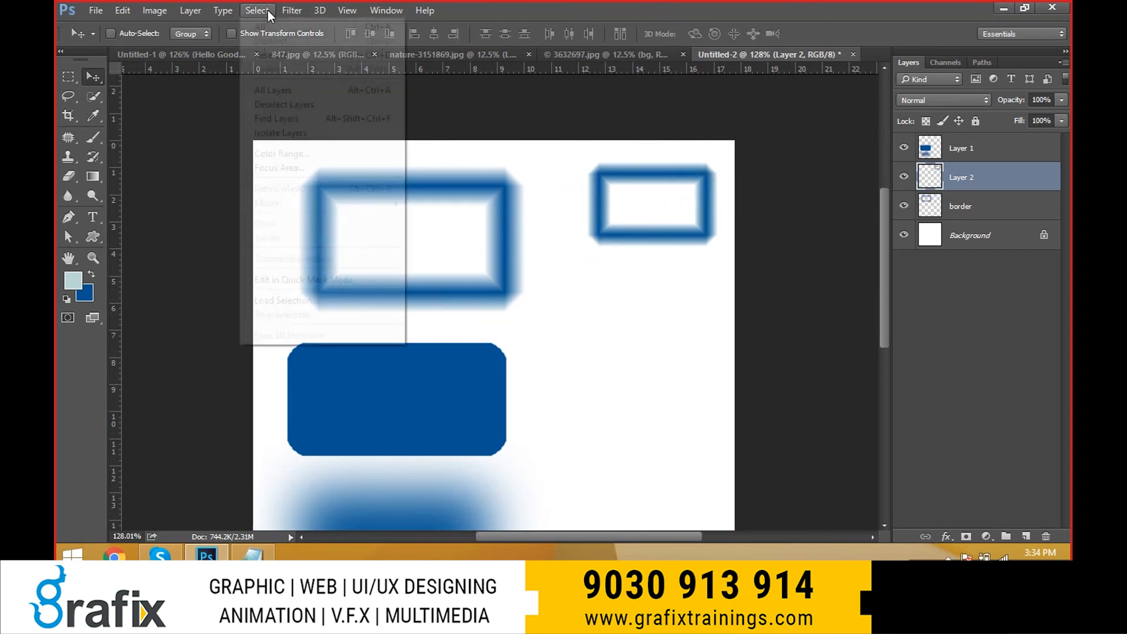
click(364, 301)
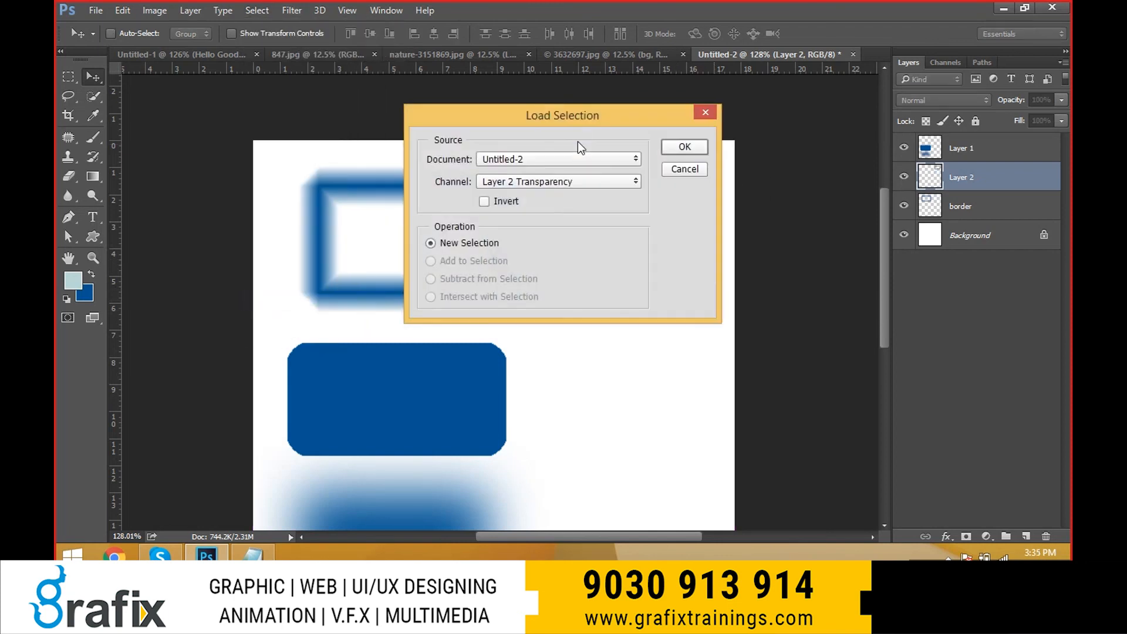
drag(564, 111, 387, 112)
click(382, 154)
click(360, 180)
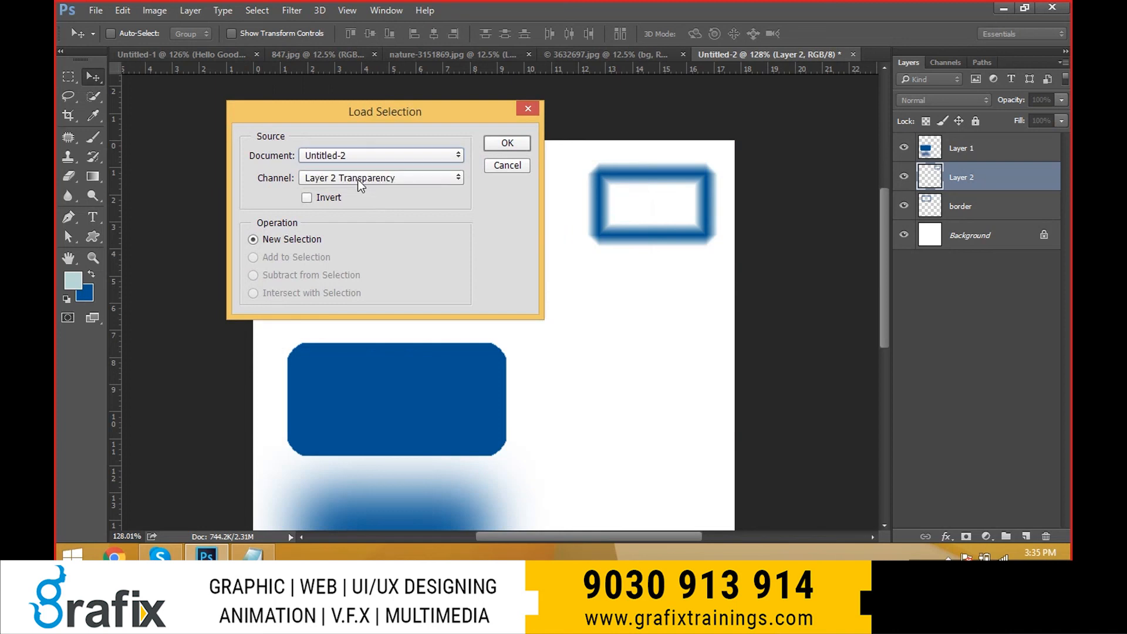
click(361, 178)
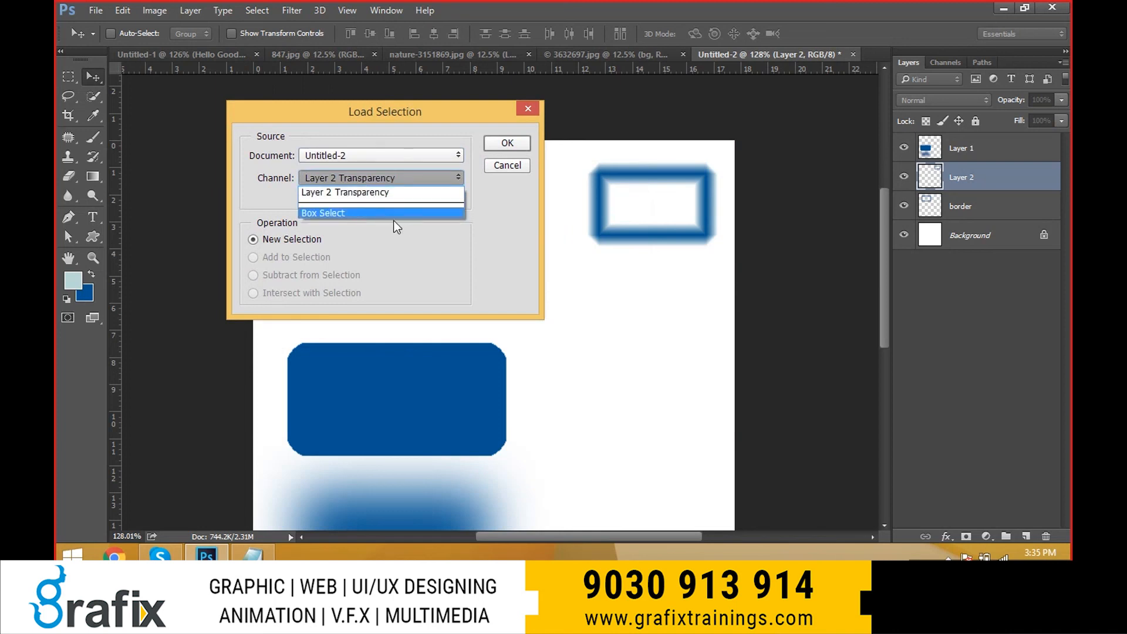
click(425, 213)
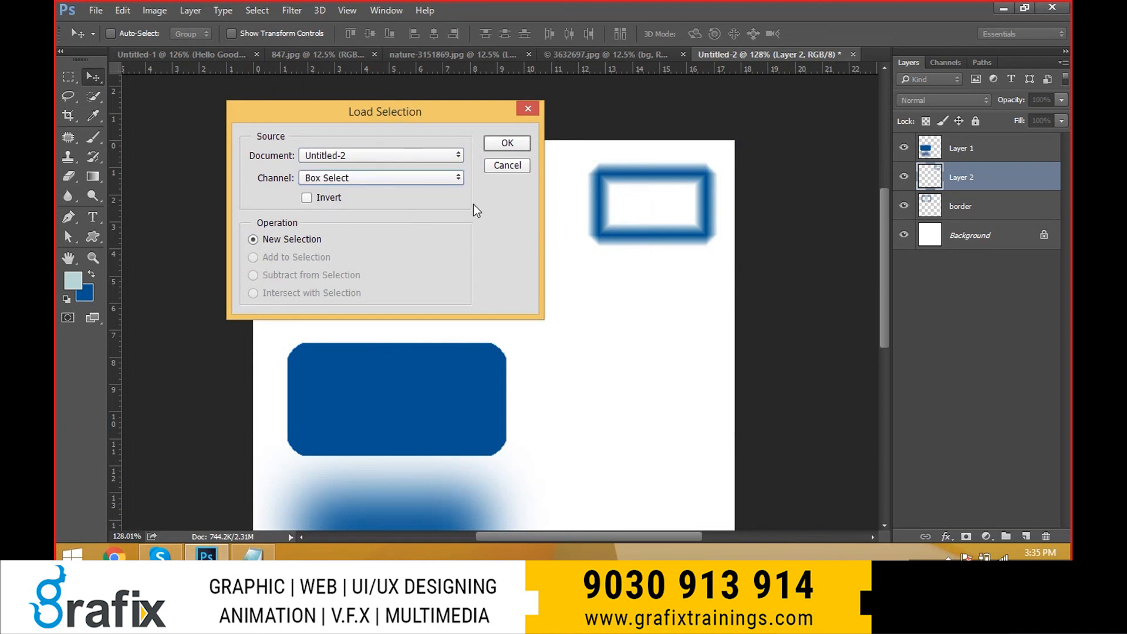
click(520, 151)
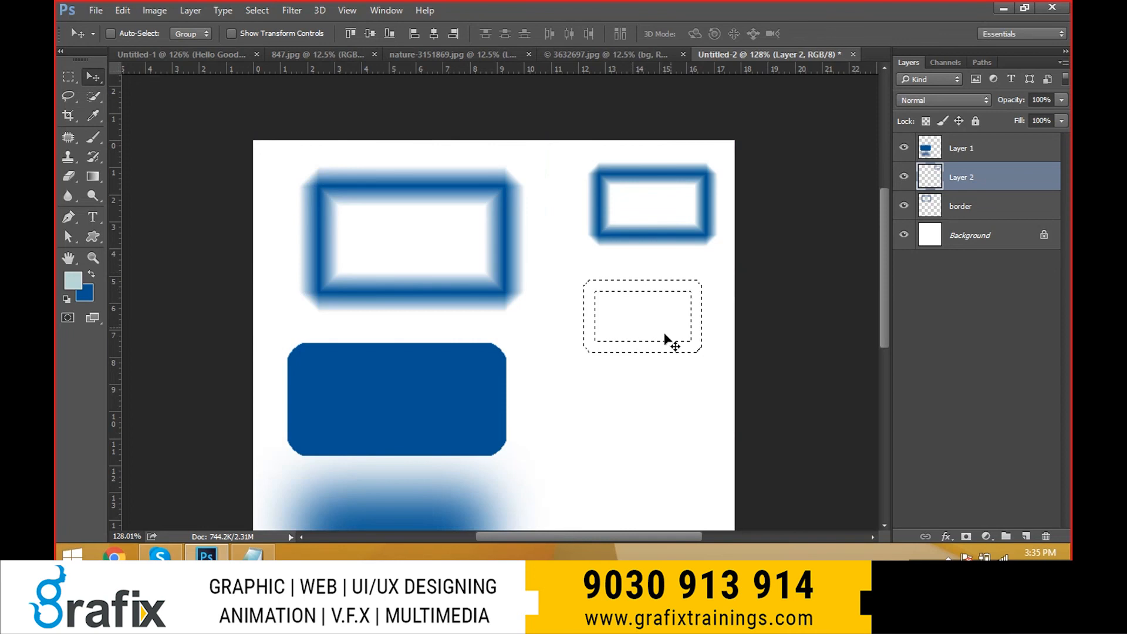
click(269, 12)
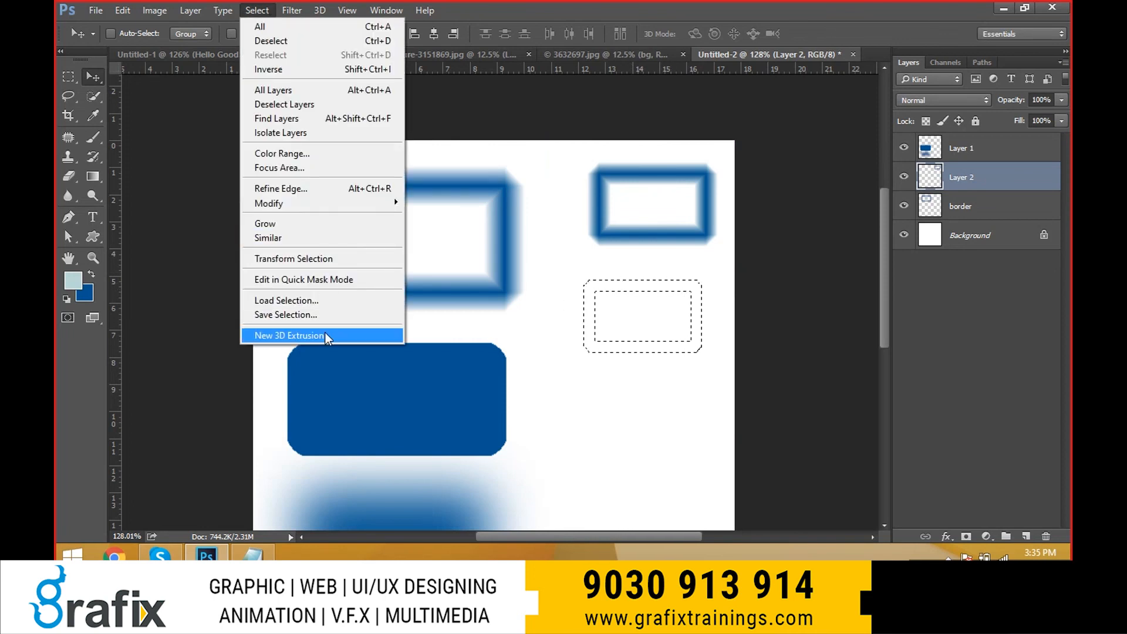
click(307, 237)
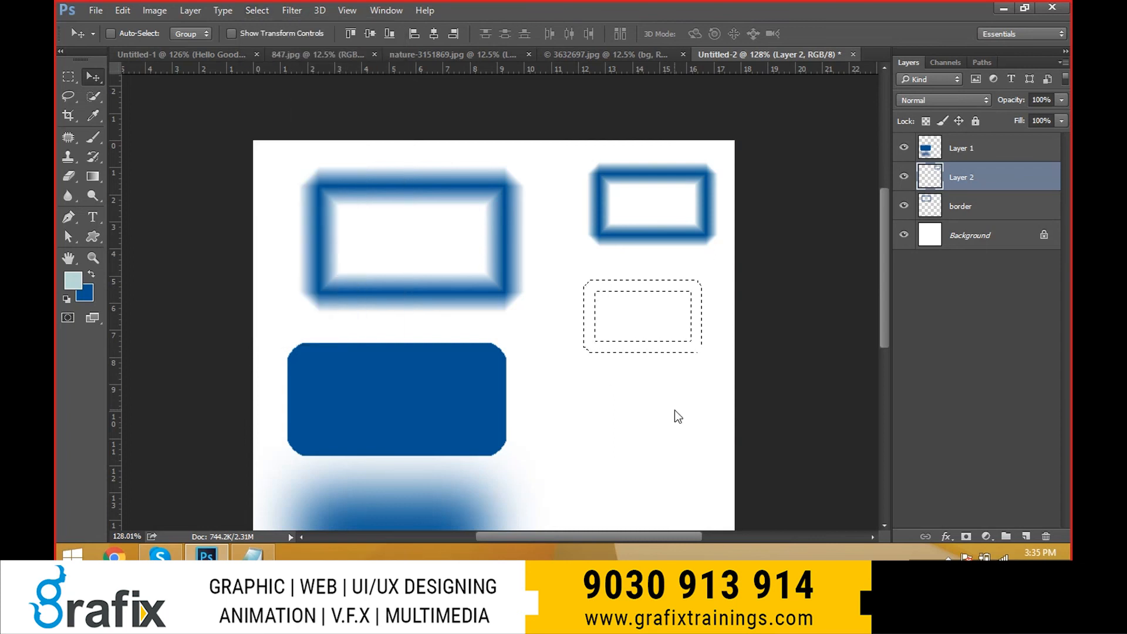
Look through the BACKGROUNDS, Damaged Photos, Have to work and Staue-Images folders for a suitable image to open.
key(ctrl+o)
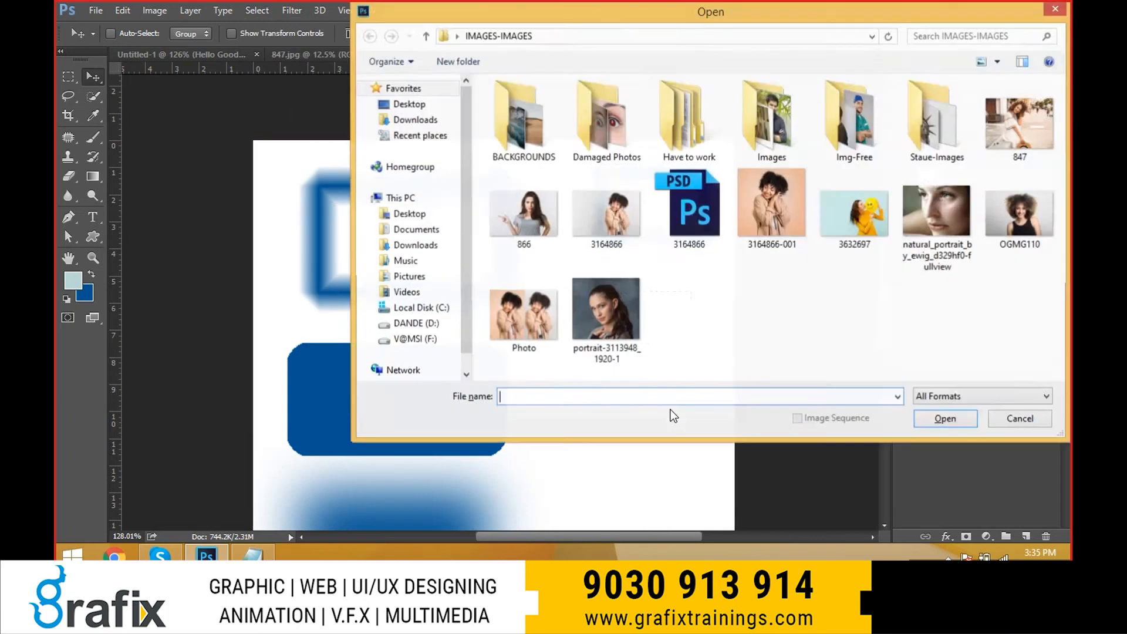
double_click(527, 141)
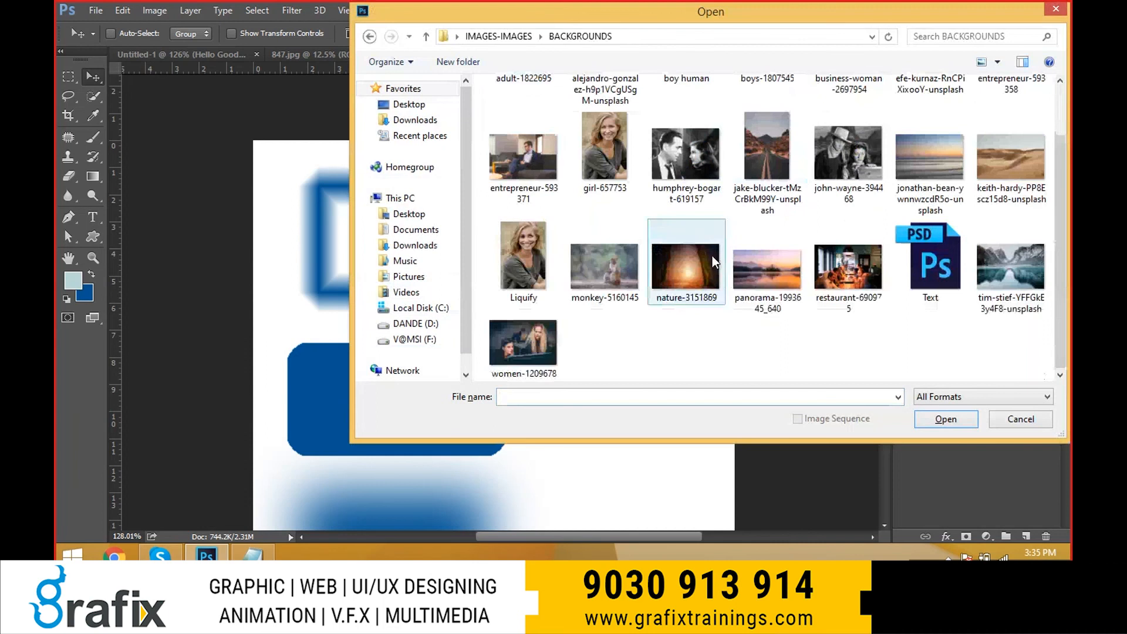
key(BackSpace)
double_click(607, 121)
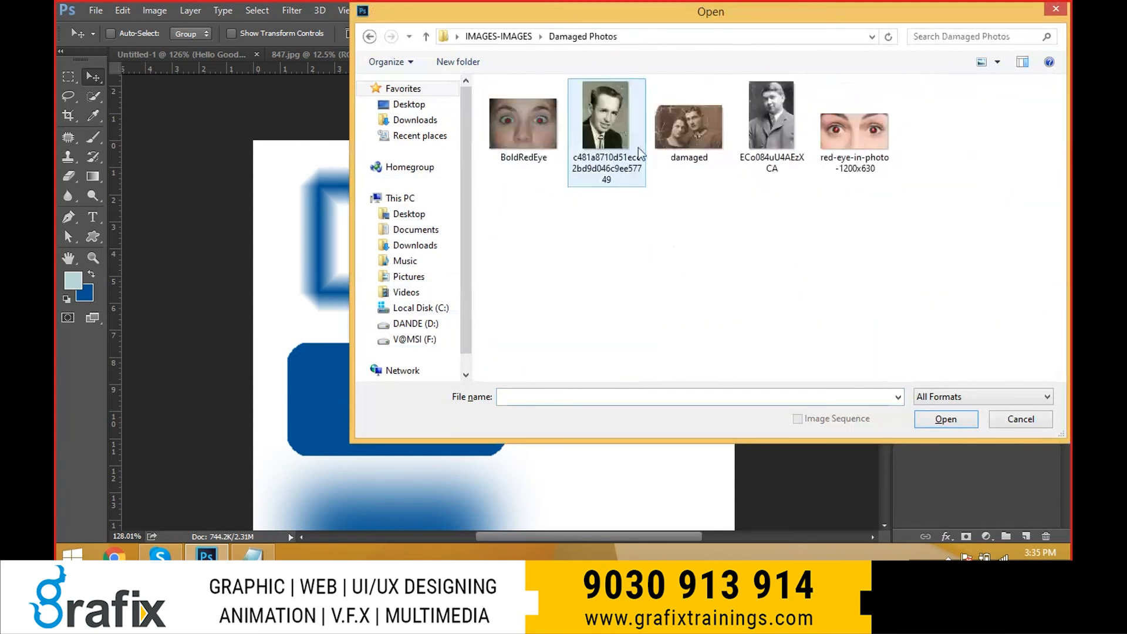
key(BackSpace)
double_click(685, 127)
key(BackSpace)
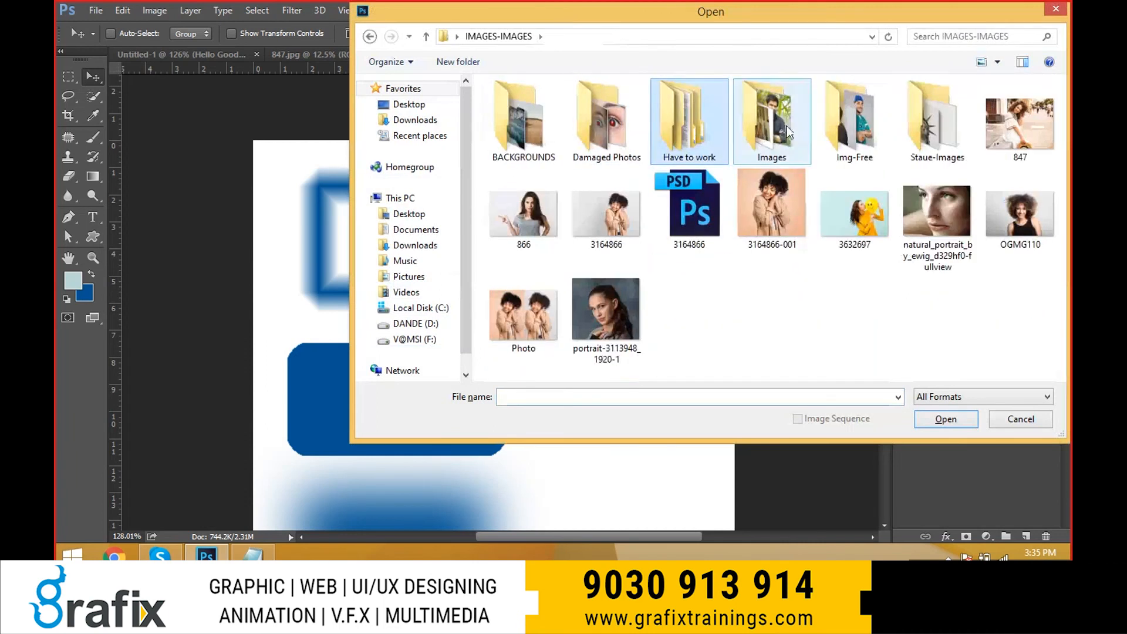
double_click(938, 120)
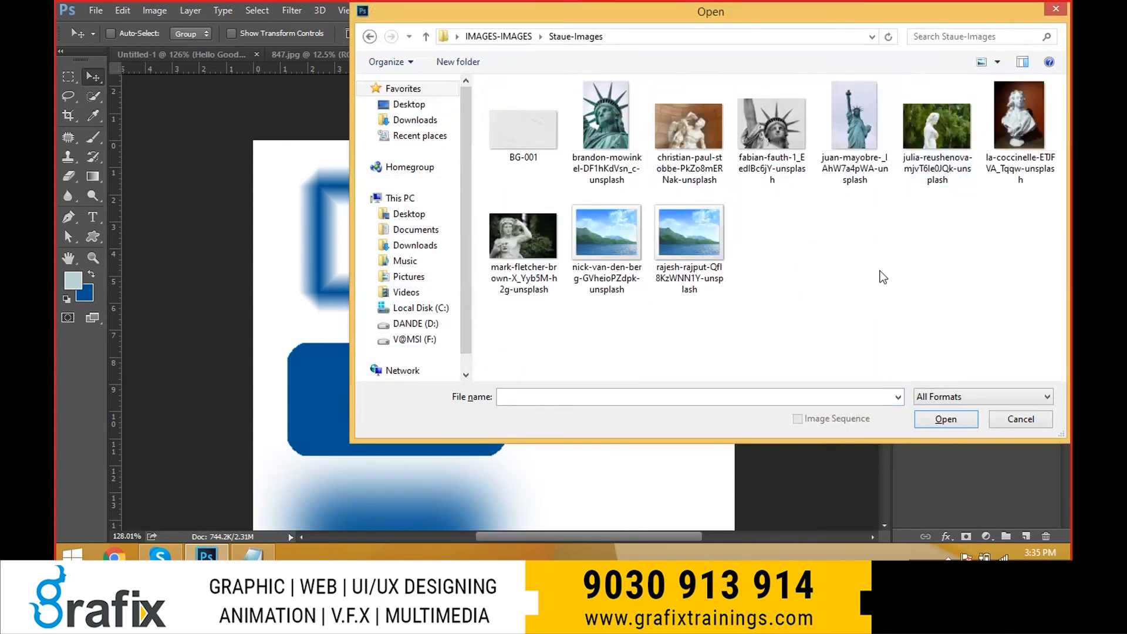
key(BackSpace)
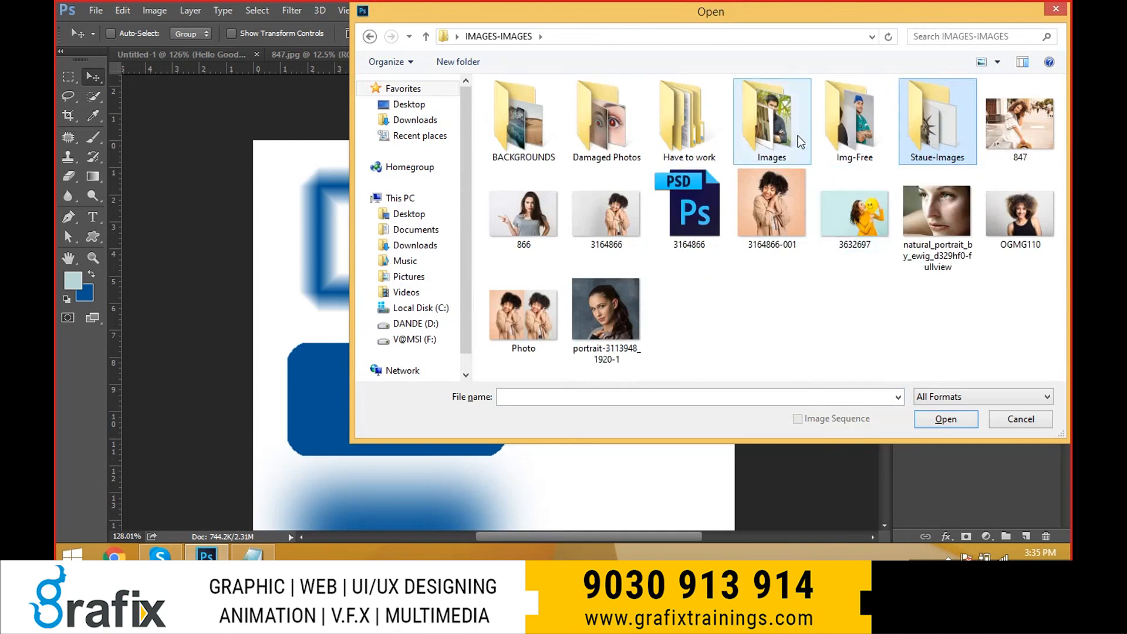
Open swirls_decor_design_vector_set_524082 from the Images folder.
double_click(769, 123)
scroll(869, 235, down, 1)
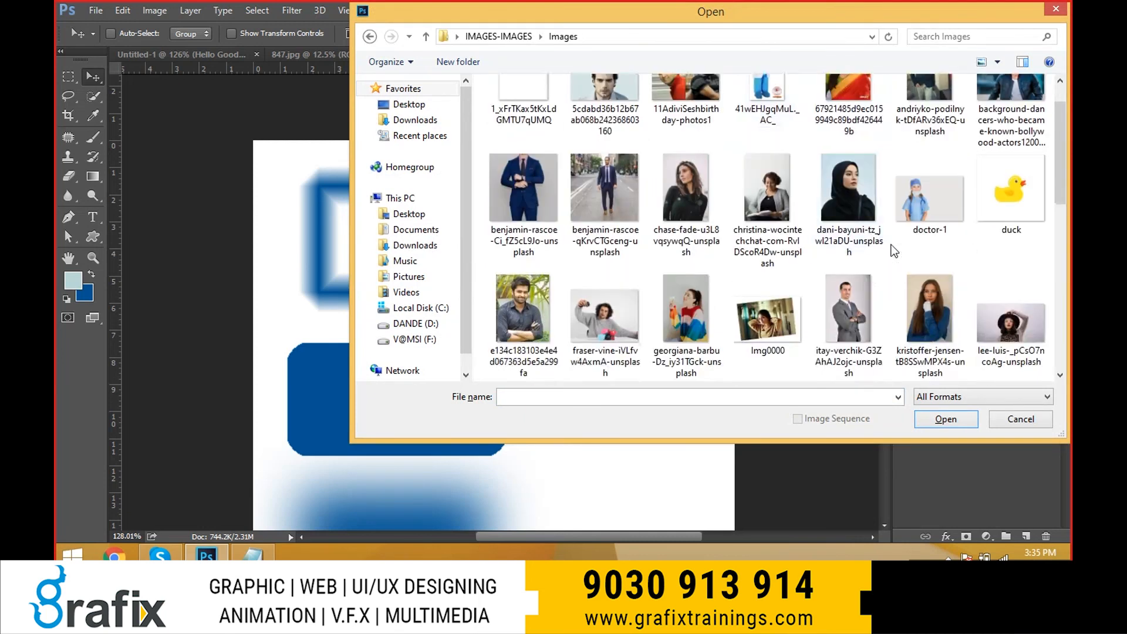
scroll(897, 251, down, 2)
scroll(880, 249, up, 3)
scroll(839, 244, down, 6)
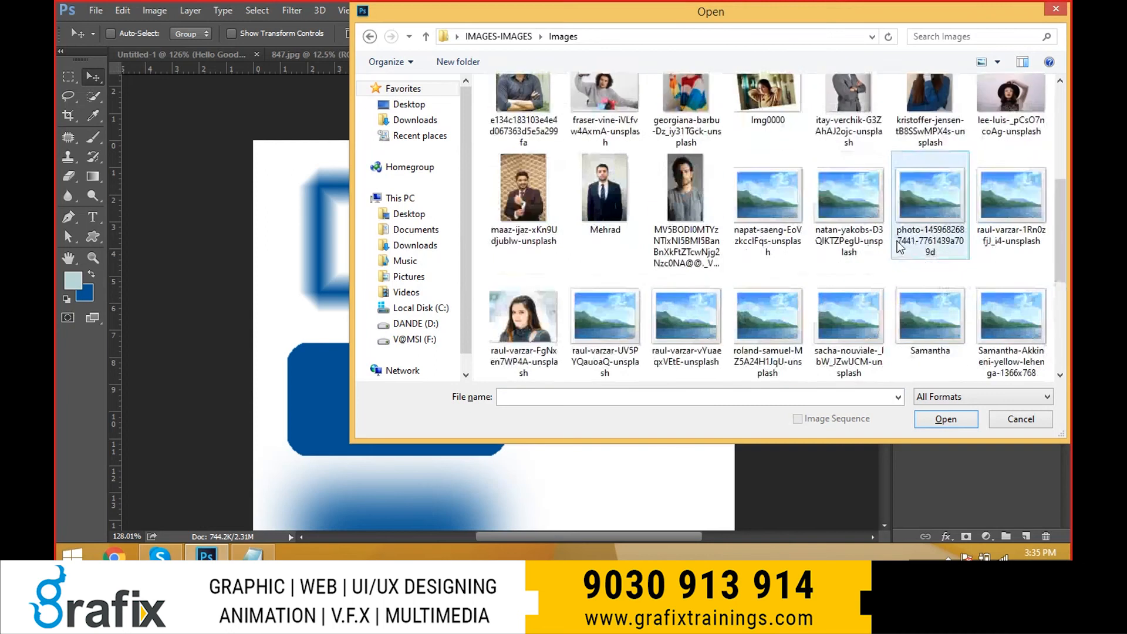
scroll(733, 210, down, 2)
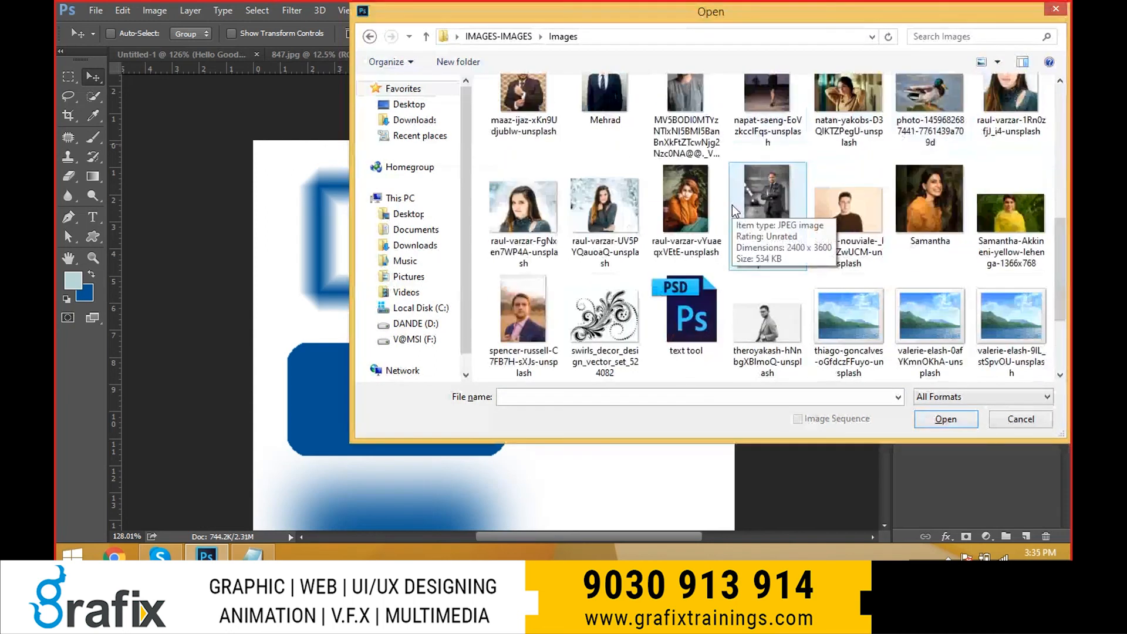
click(605, 317)
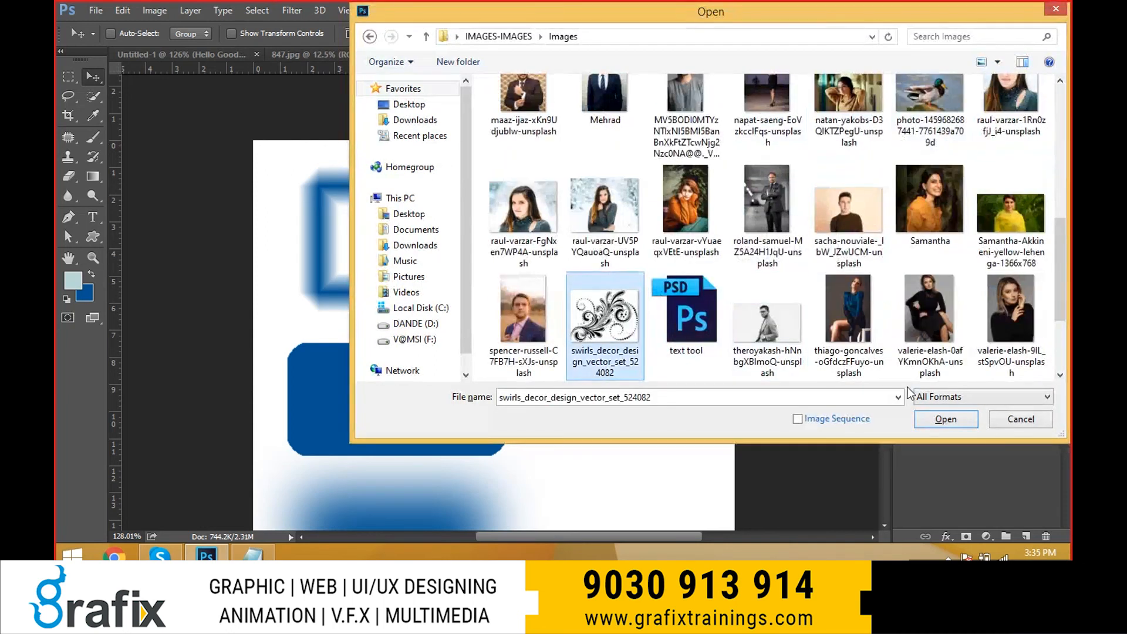
click(933, 417)
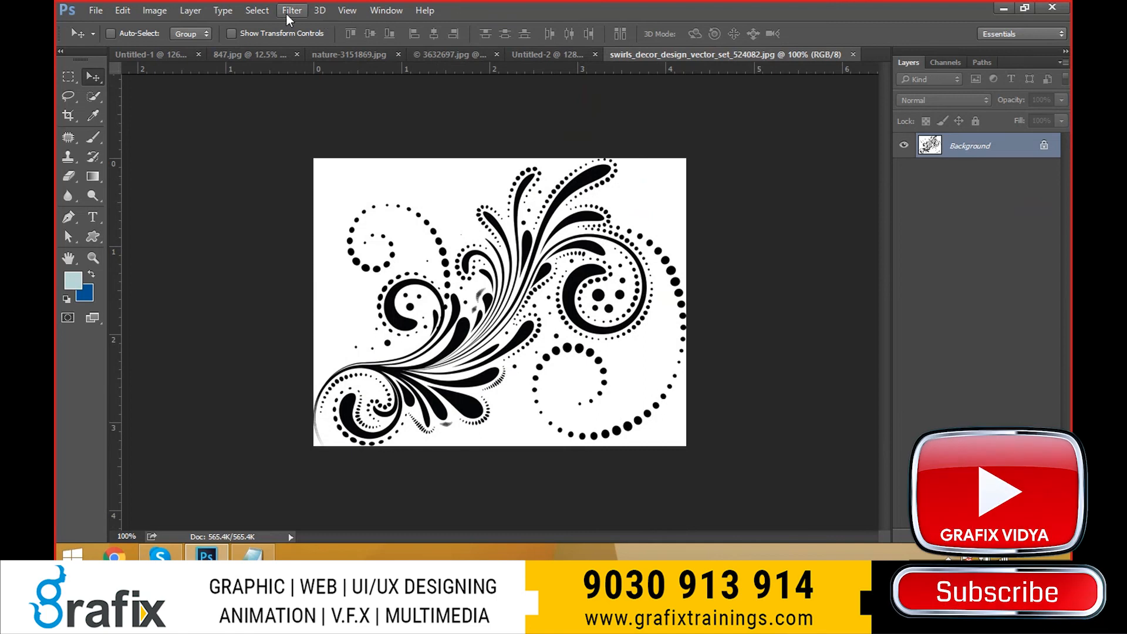
Select a black swirl shape with the Magic Wand and extend the selection to all matching black areas using Similar.
click(98, 106)
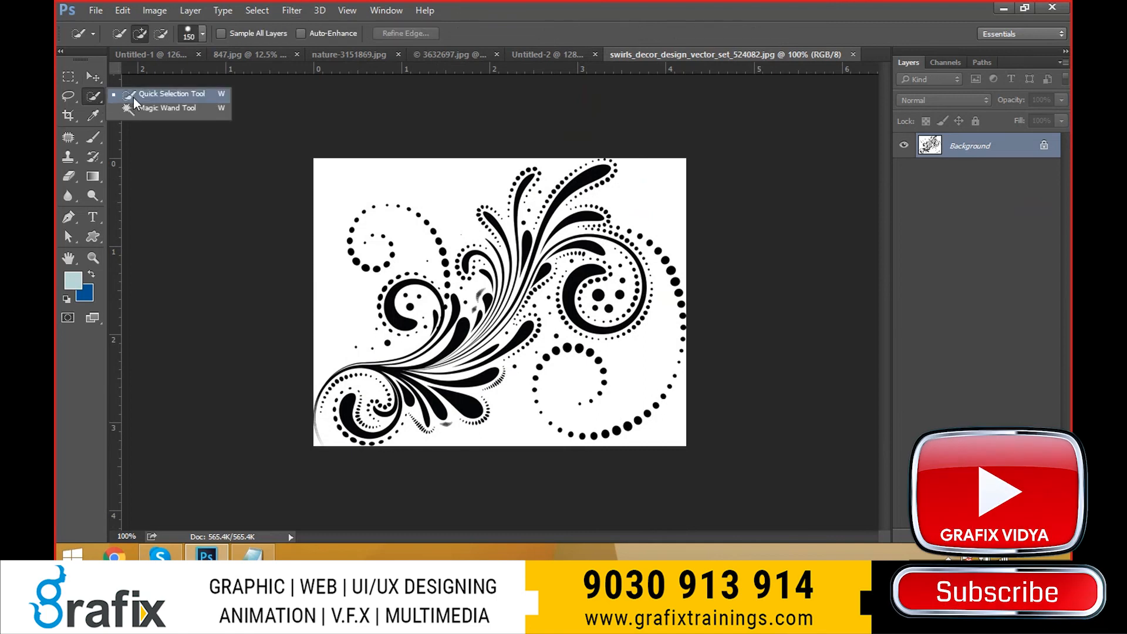
click(163, 109)
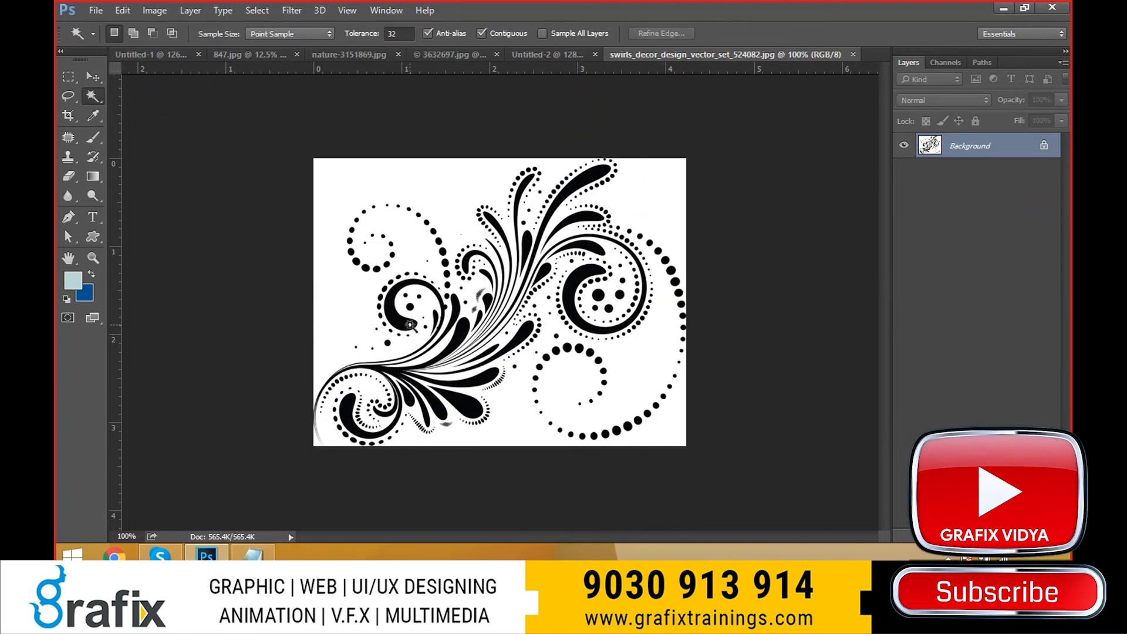
click(409, 323)
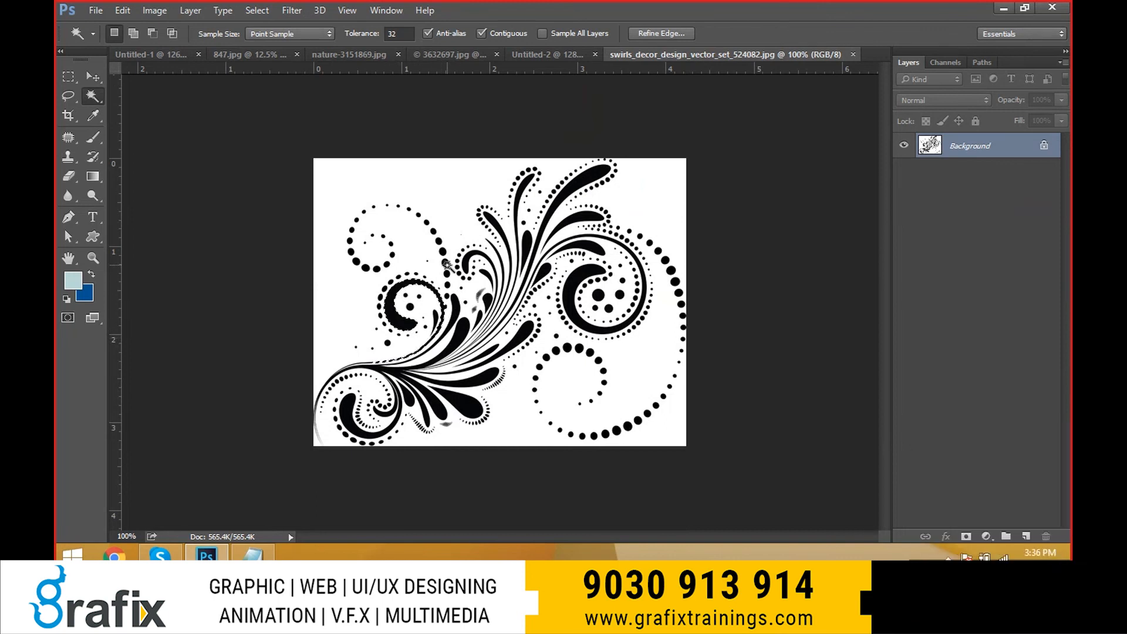
click(447, 263)
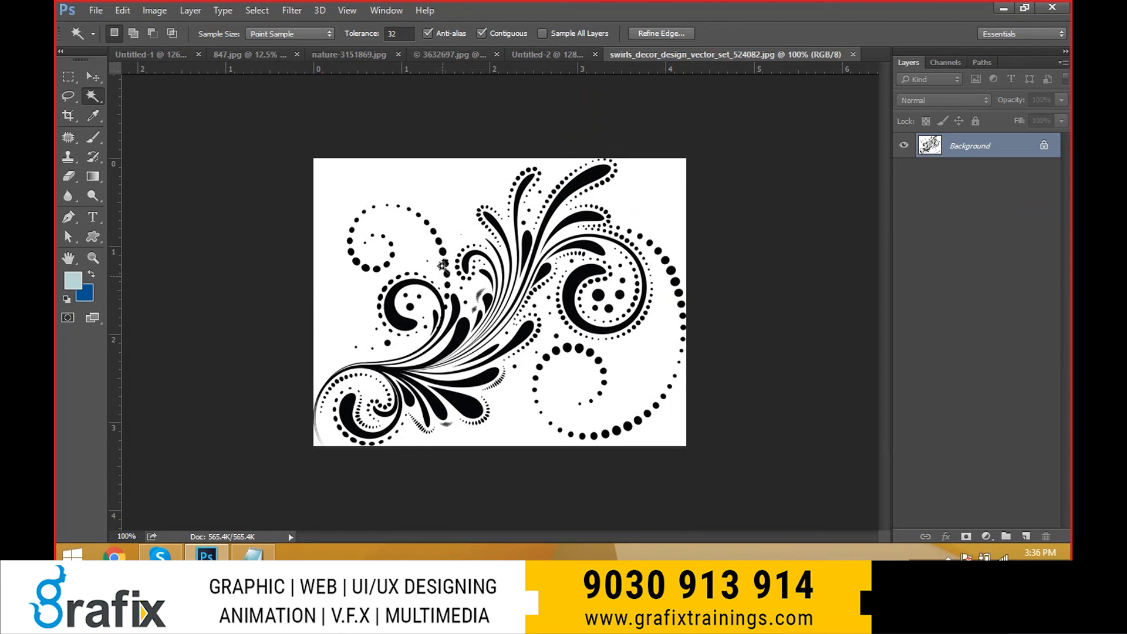
click(258, 10)
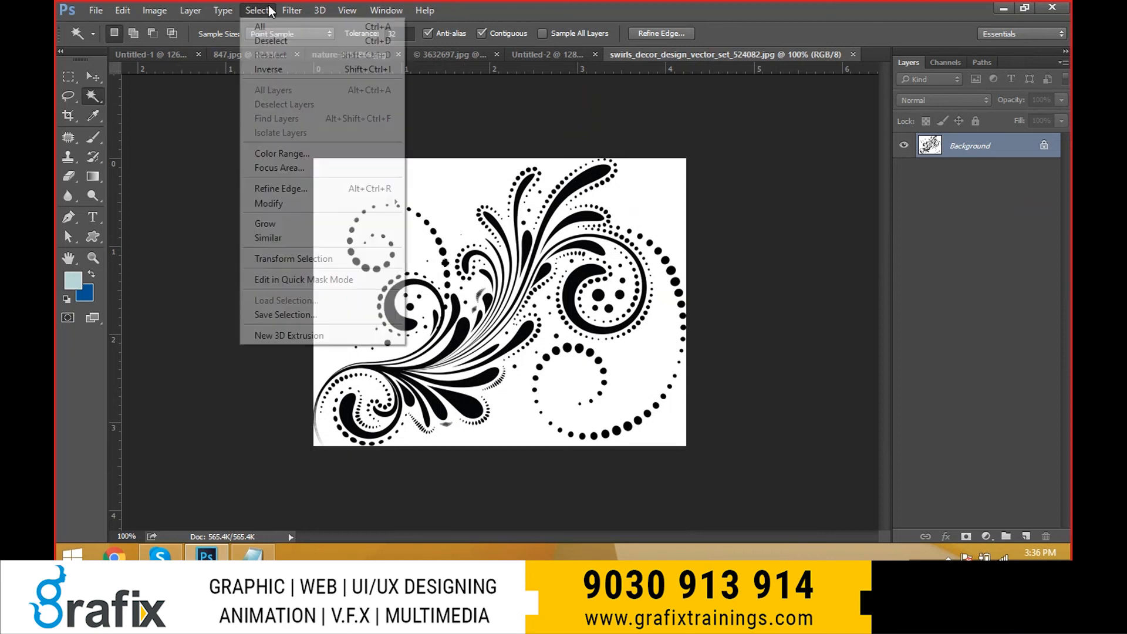
click(302, 237)
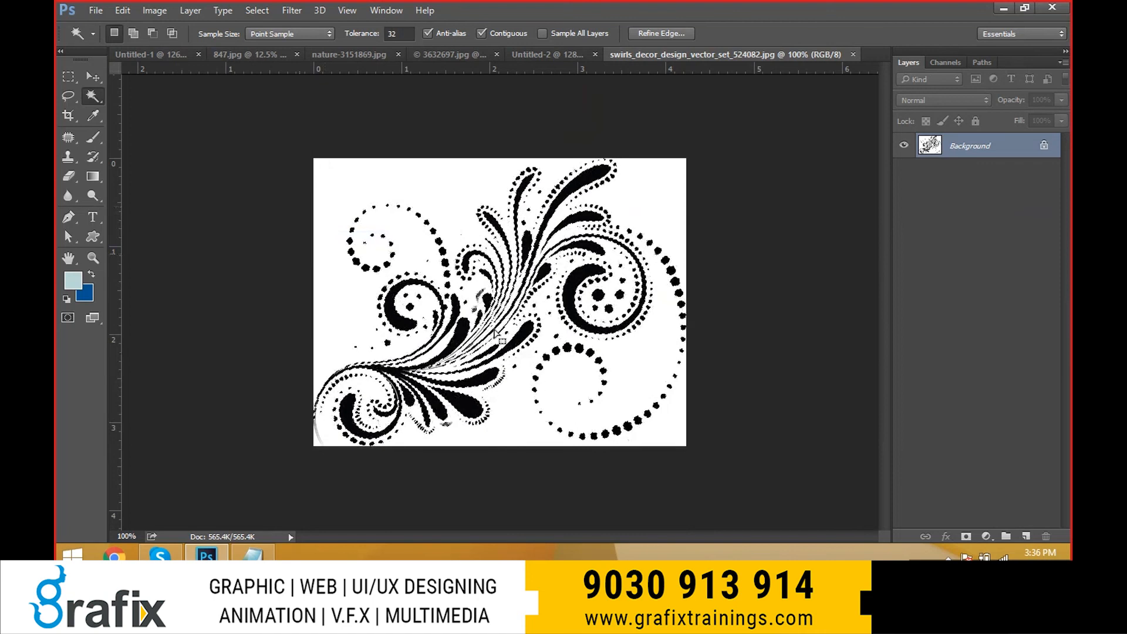
Move the selected swirls into the nature-3151869 image and scale them up in the photo's upper-right area.
key(v)
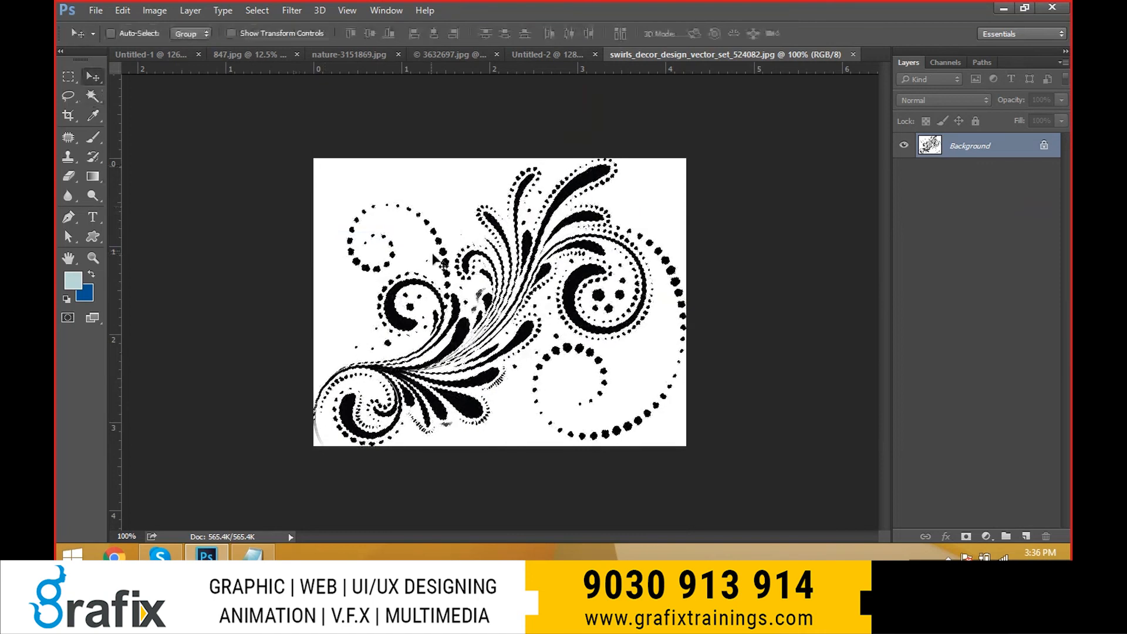
drag(434, 258, 748, 192)
key(ctrl+t)
key(Return)
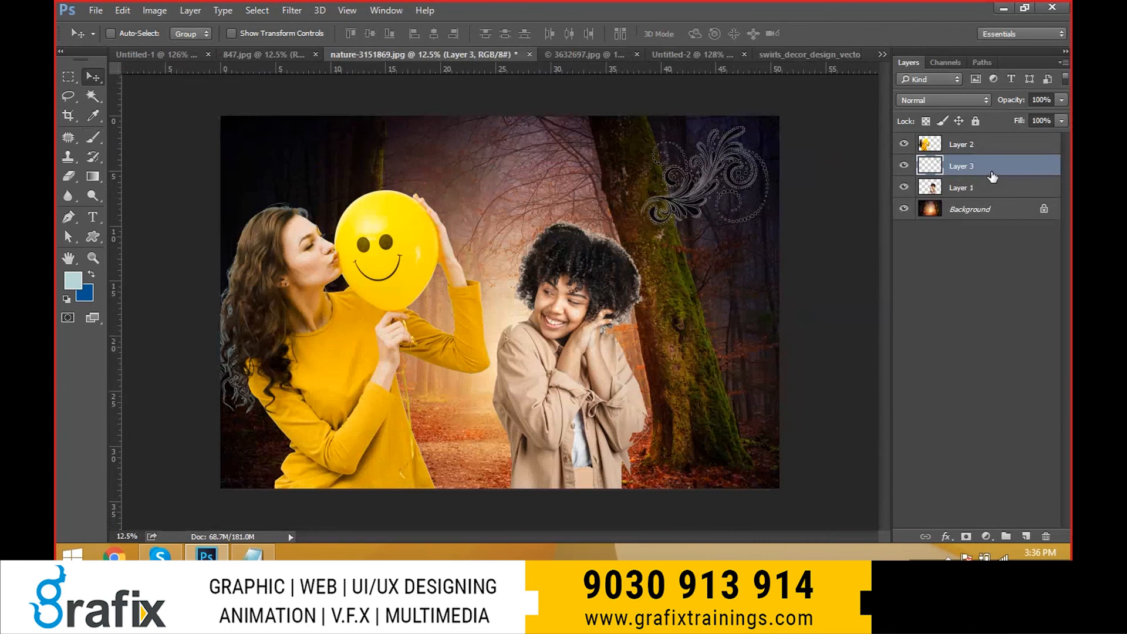
Set the foreground color to white (ffffff), fill the selected swirls with it, and deselect.
click(74, 280)
drag(646, 230, 562, 159)
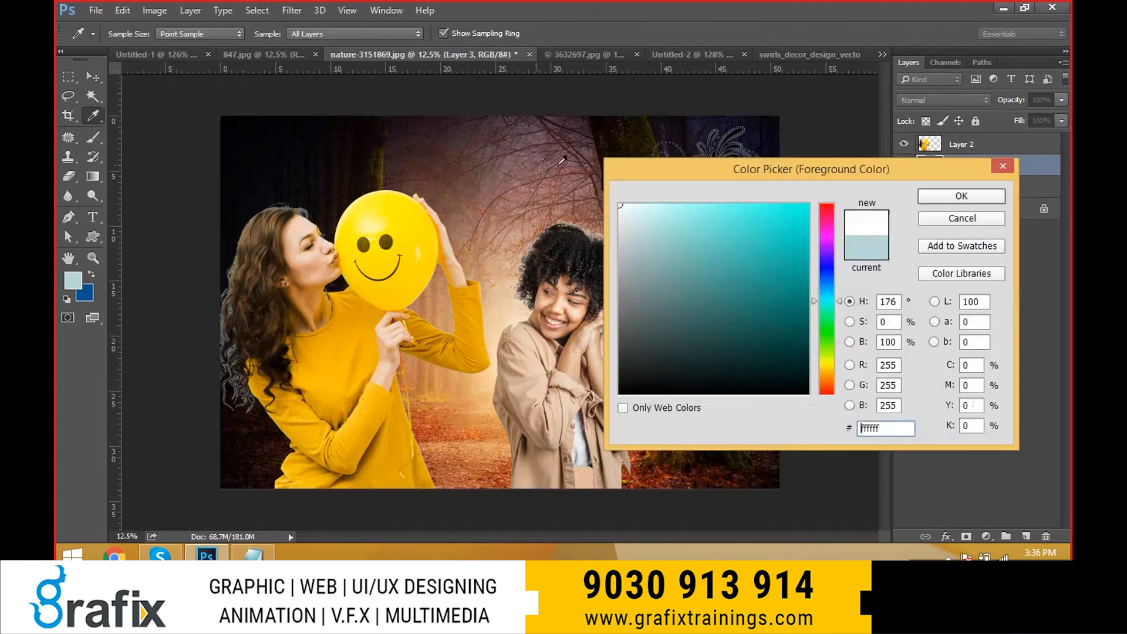
click(959, 196)
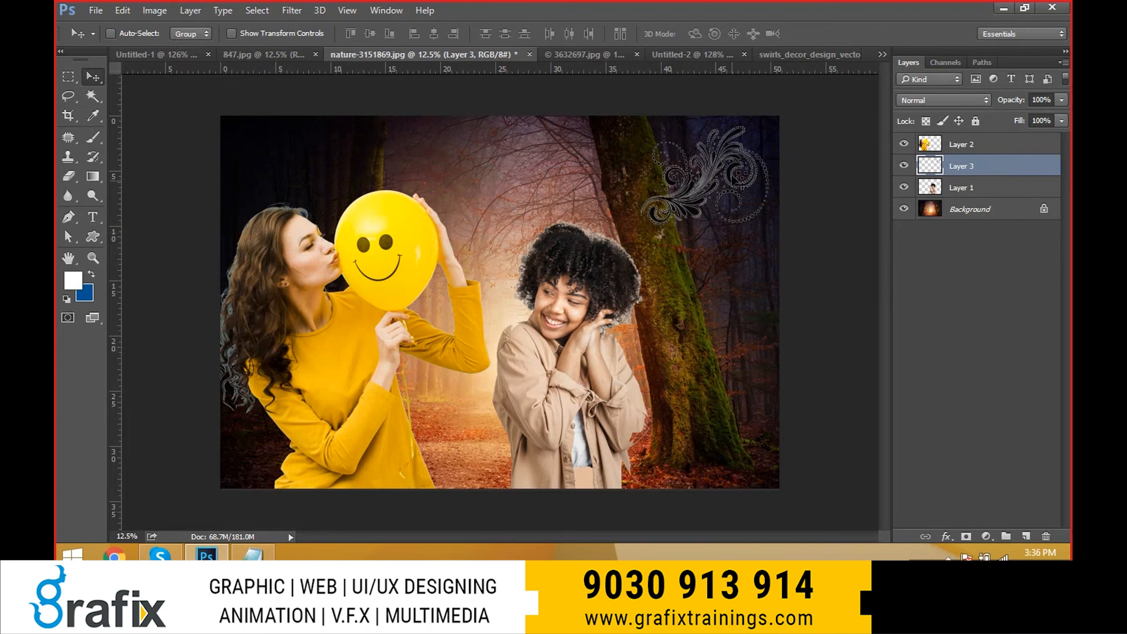
key(alt+BackSpace)
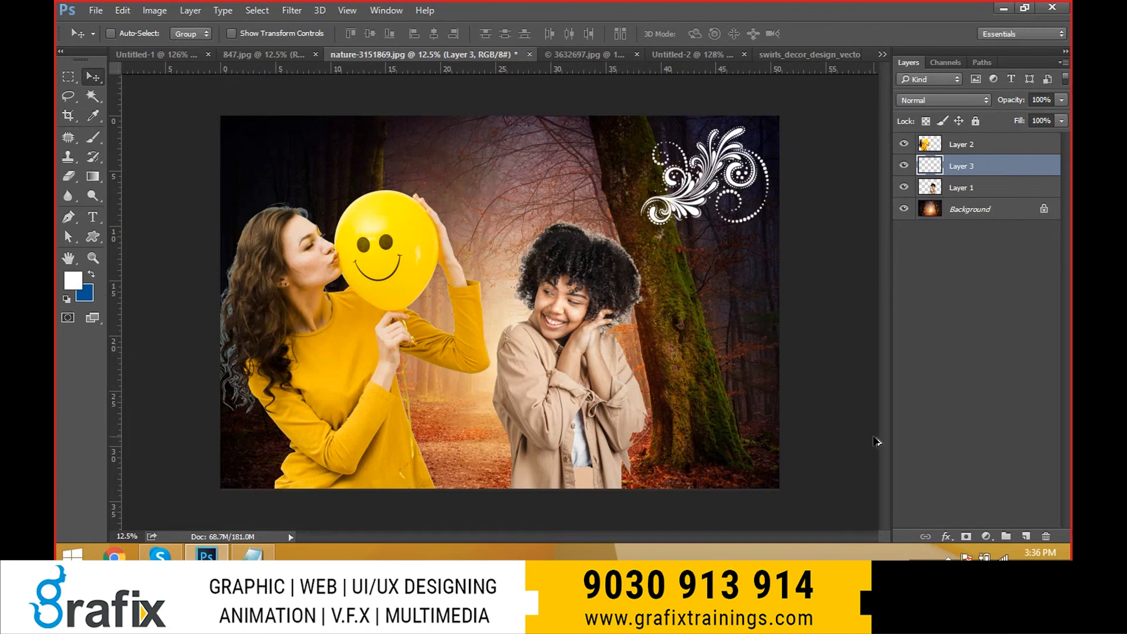
key(ctrl+d)
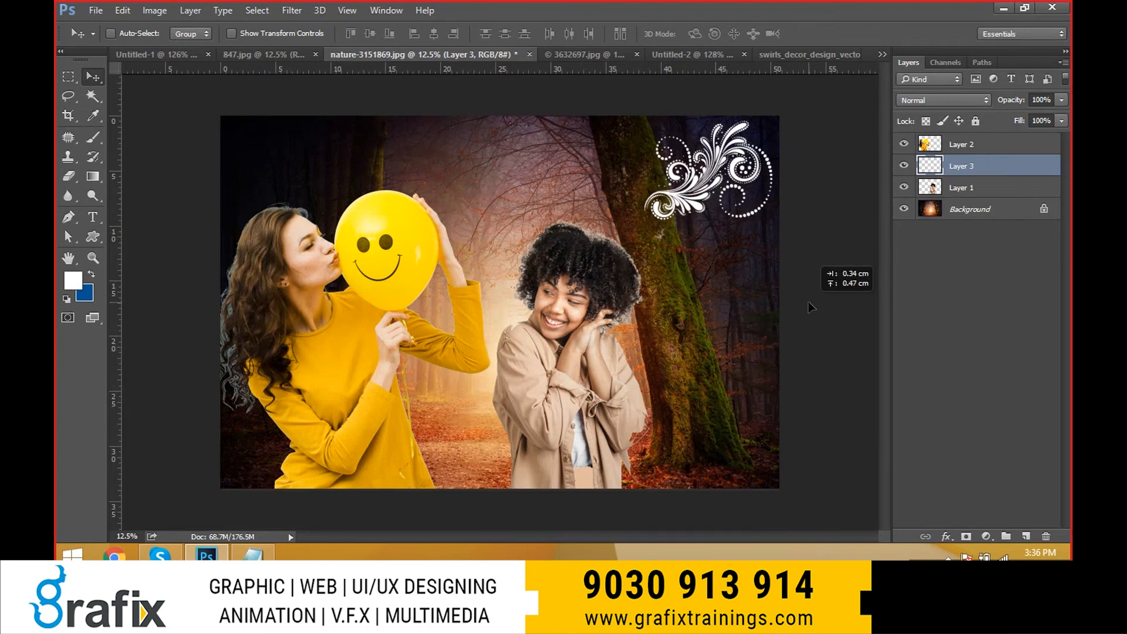
Flip the white swirls vertically and horizontally with Free Transform.
key(ctrl+t)
right_click(751, 194)
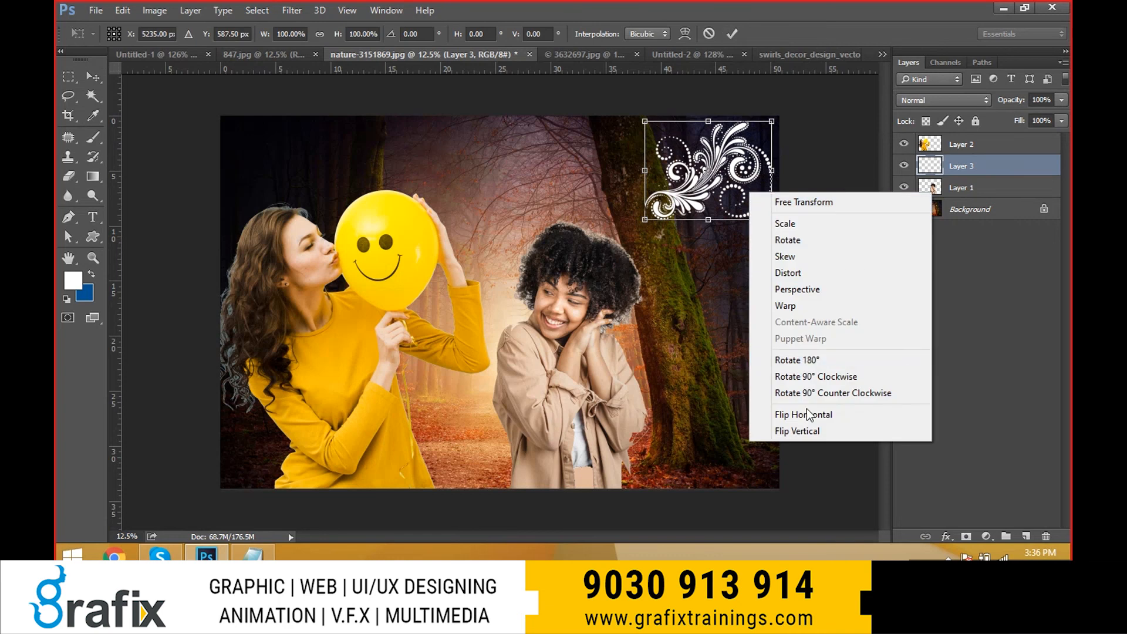
click(803, 431)
right_click(730, 186)
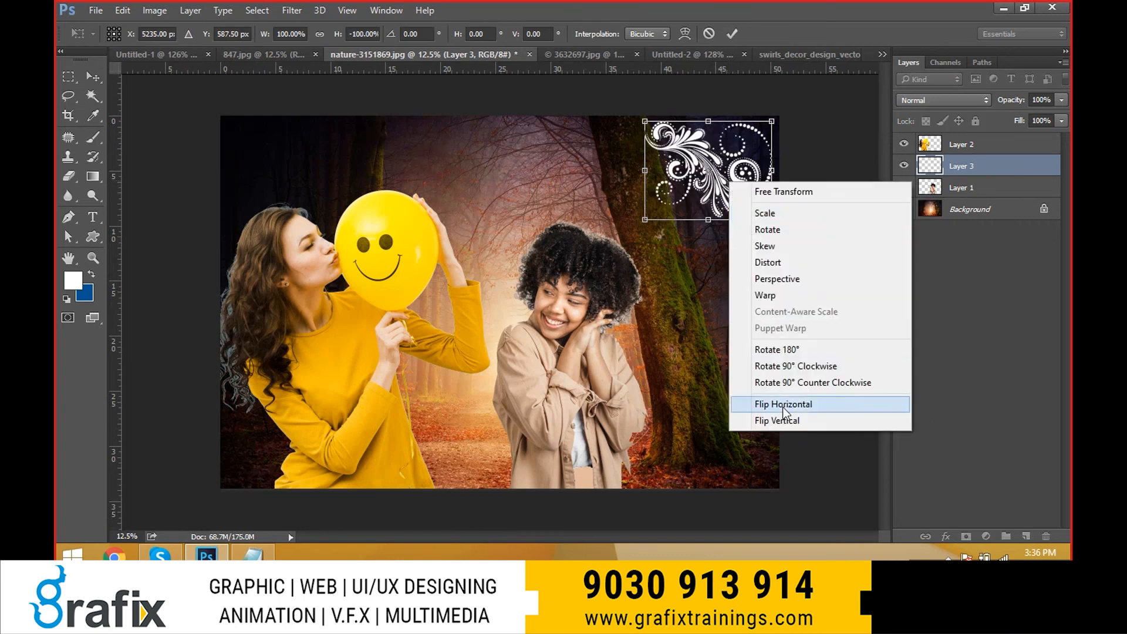
click(775, 401)
key(Return)
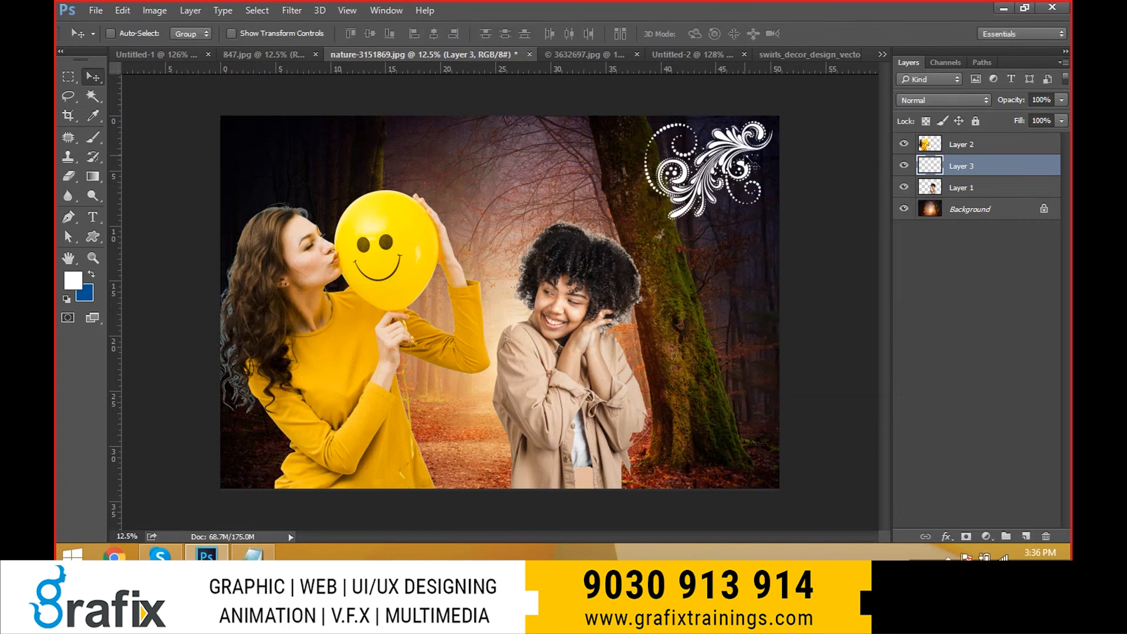
Position the swirls snugly in the photo's upper-right corner and switch to full-screen mode.
drag(752, 162, 756, 149)
key(f)
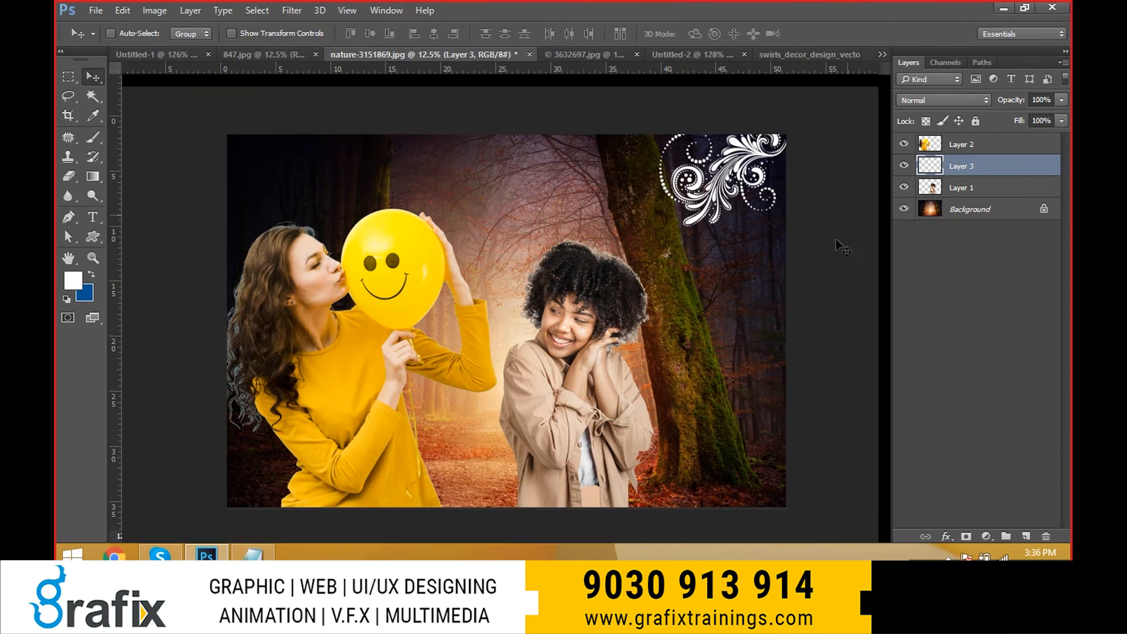
key(ctrl+0)
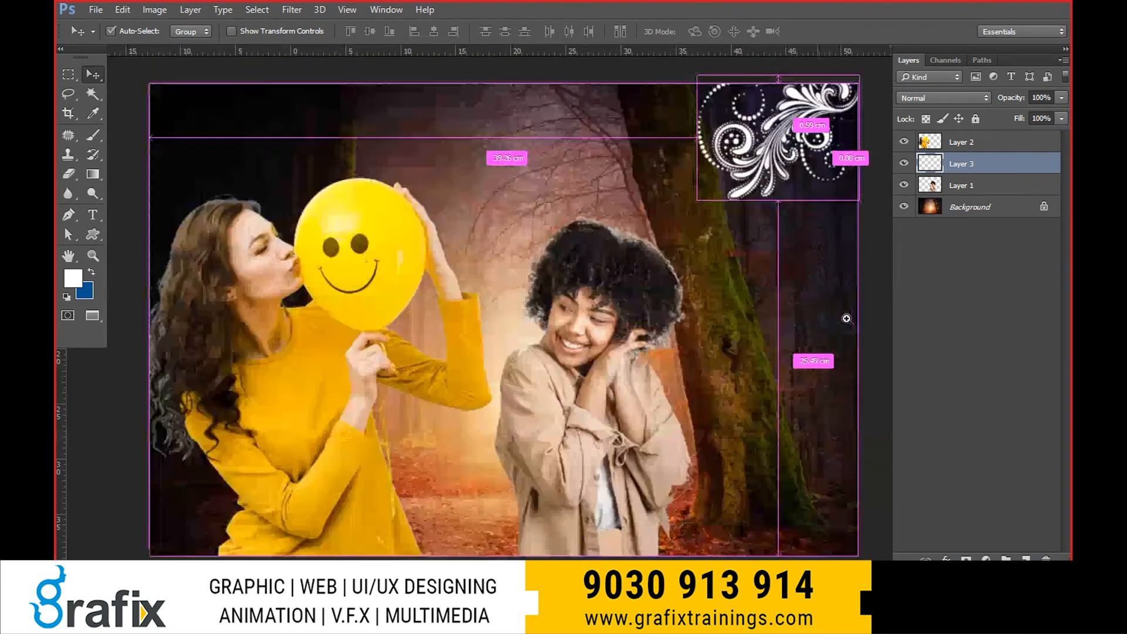
key(ctrl+0)
scroll(755, 242, down, 1)
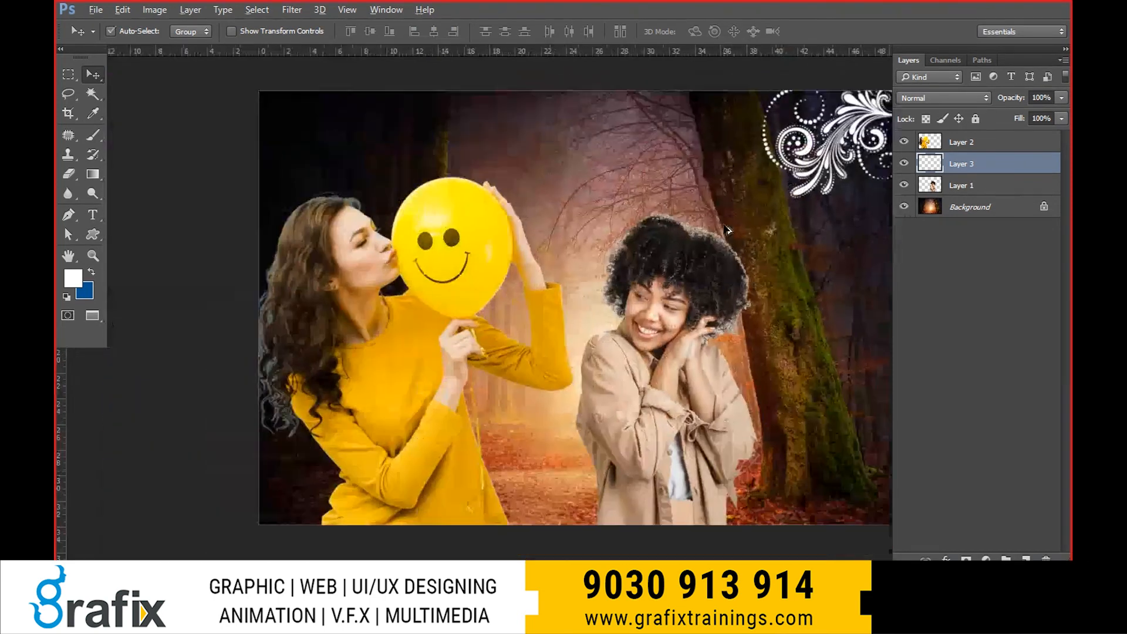
Sample the balloon's yellow as the foreground color and fill the swirls with it, preserving transparency.
key(i)
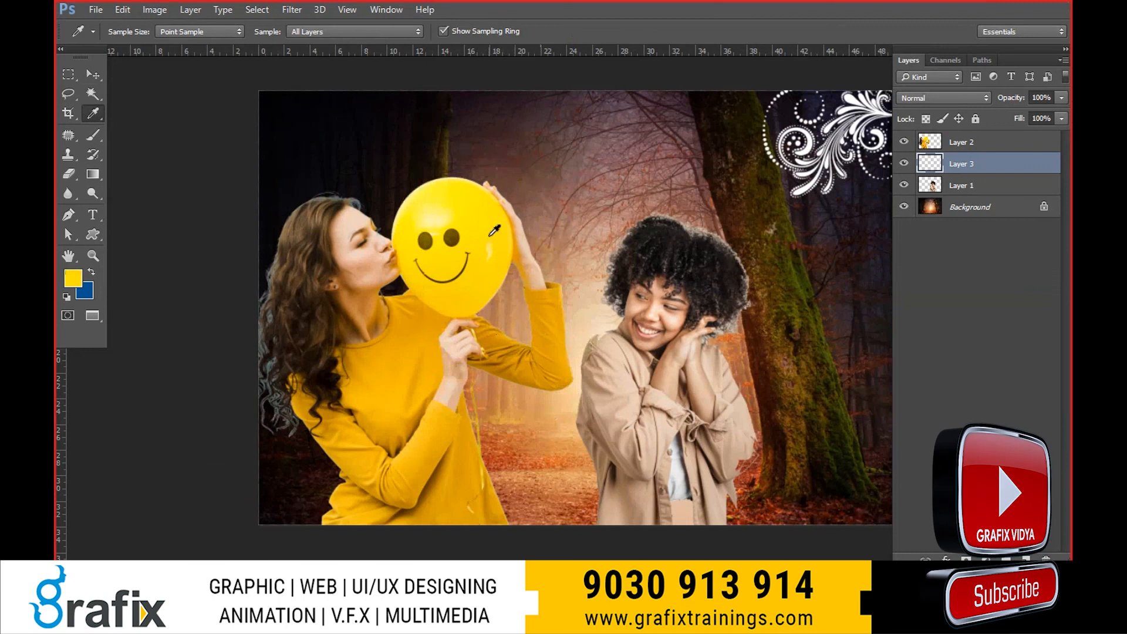
drag(648, 264, 117, 250)
key(v)
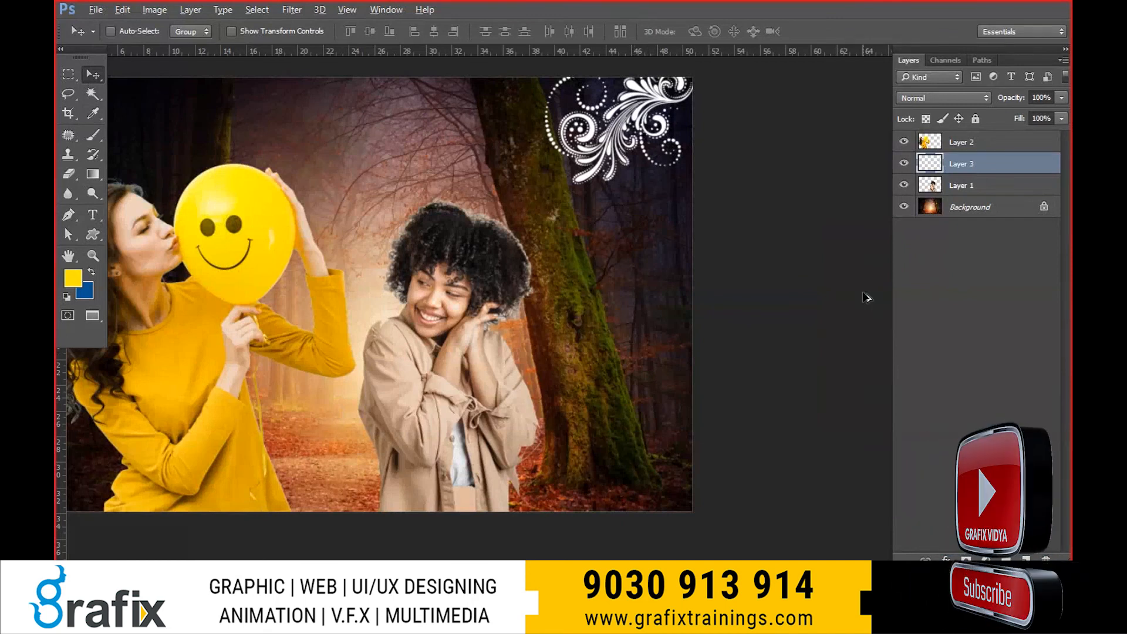
key(alt+shift+BackSpace)
key(ctrl+plus)
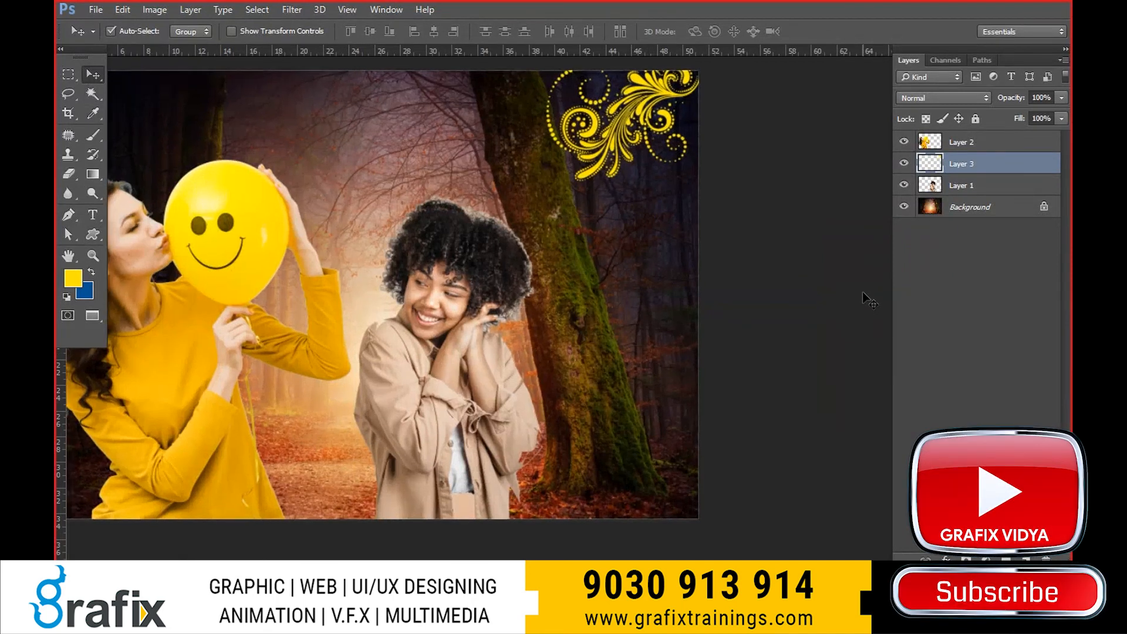
drag(353, 233, 576, 252)
key(ctrl+minus)
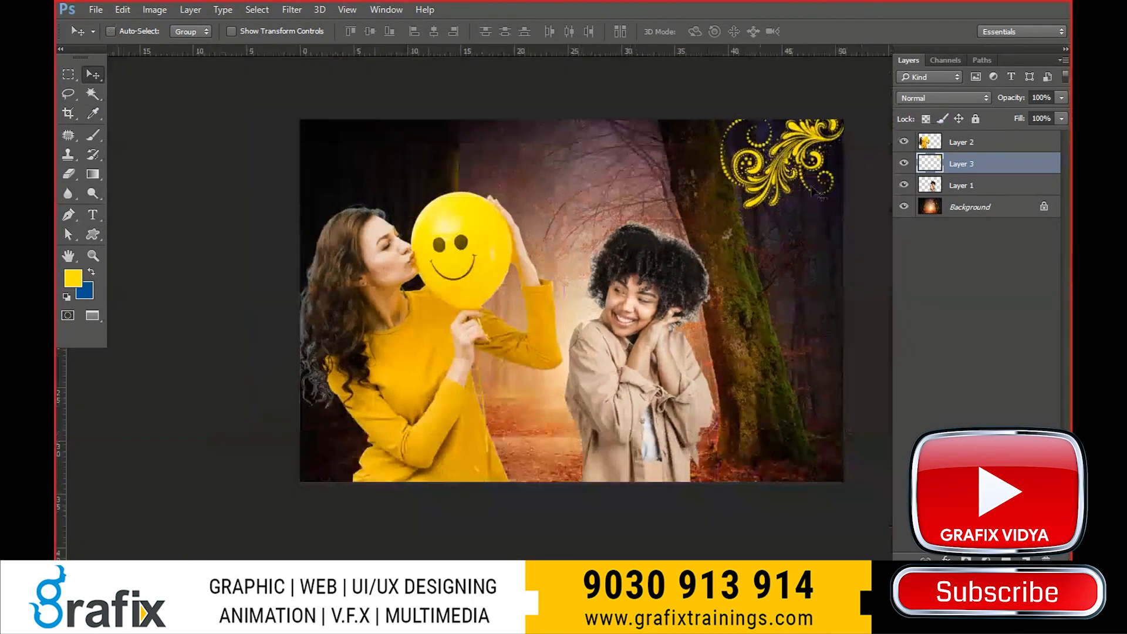
Lower the swirl layer's opacity to about 44% and restore it to 100%.
click(1061, 118)
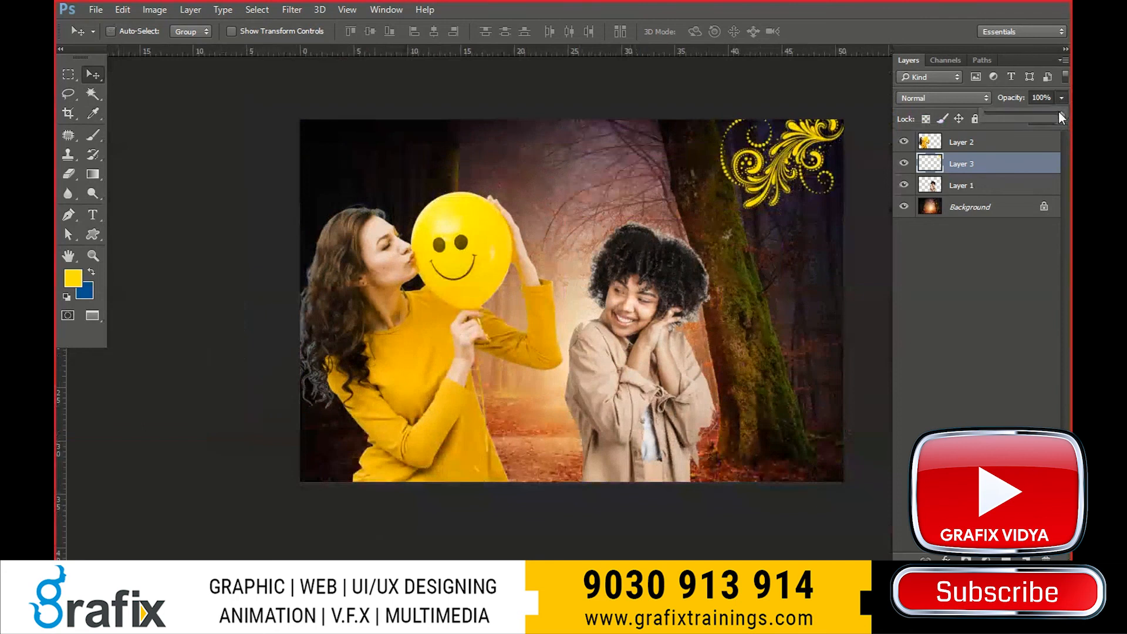
drag(1047, 112, 1033, 116)
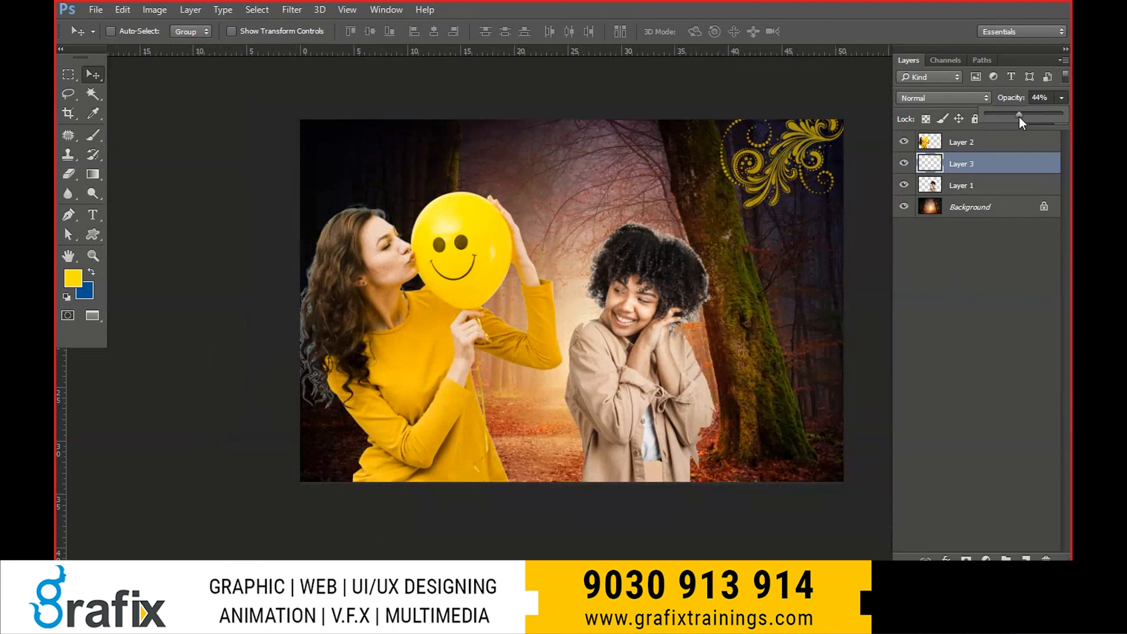
drag(1019, 118, 1066, 114)
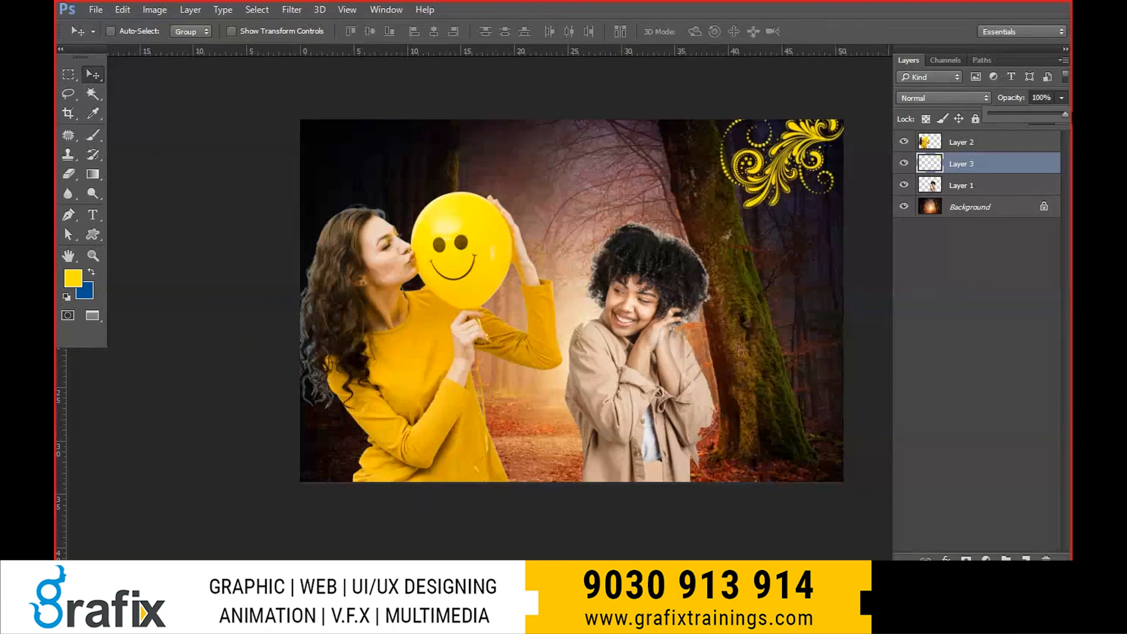
Rename Layer 3 as swirls.
click(979, 185)
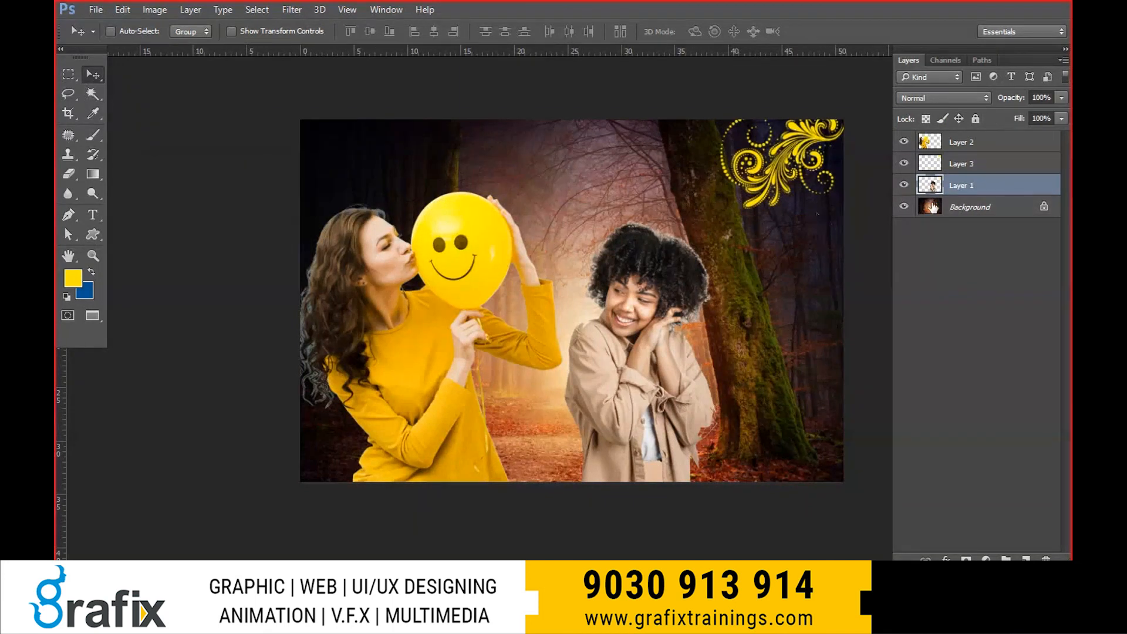
double_click(961, 164)
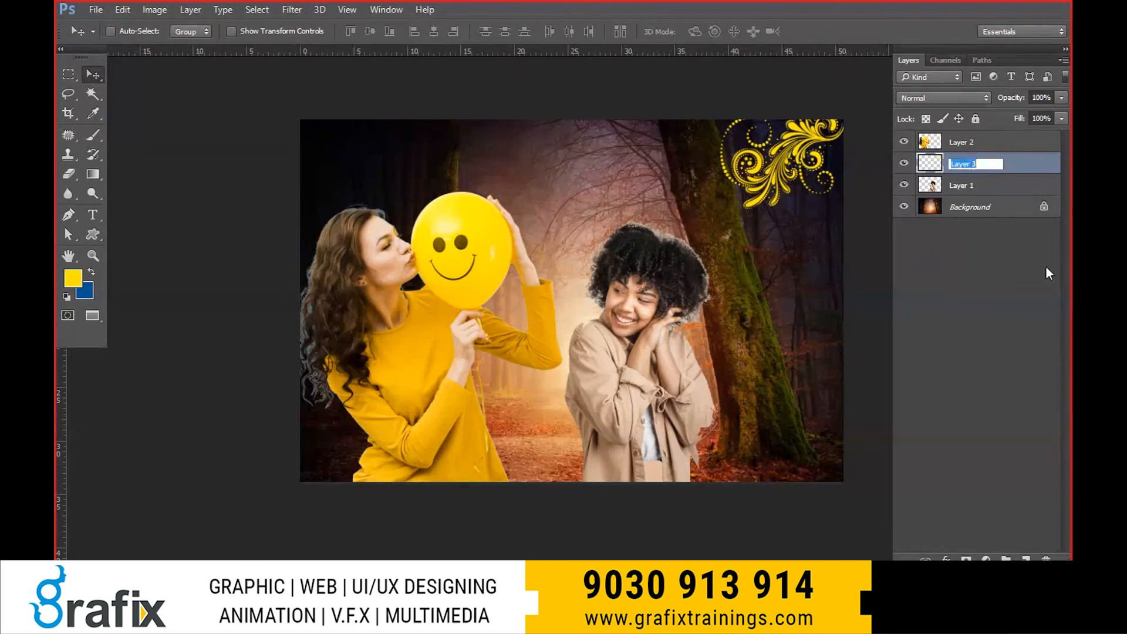
text(swirls4)
key(BackSpace)
key(Return)
Try the Multiply, Color Burn, Lighten and Linear Dodge (Add) blend modes on the swirls layer.
click(972, 99)
click(961, 148)
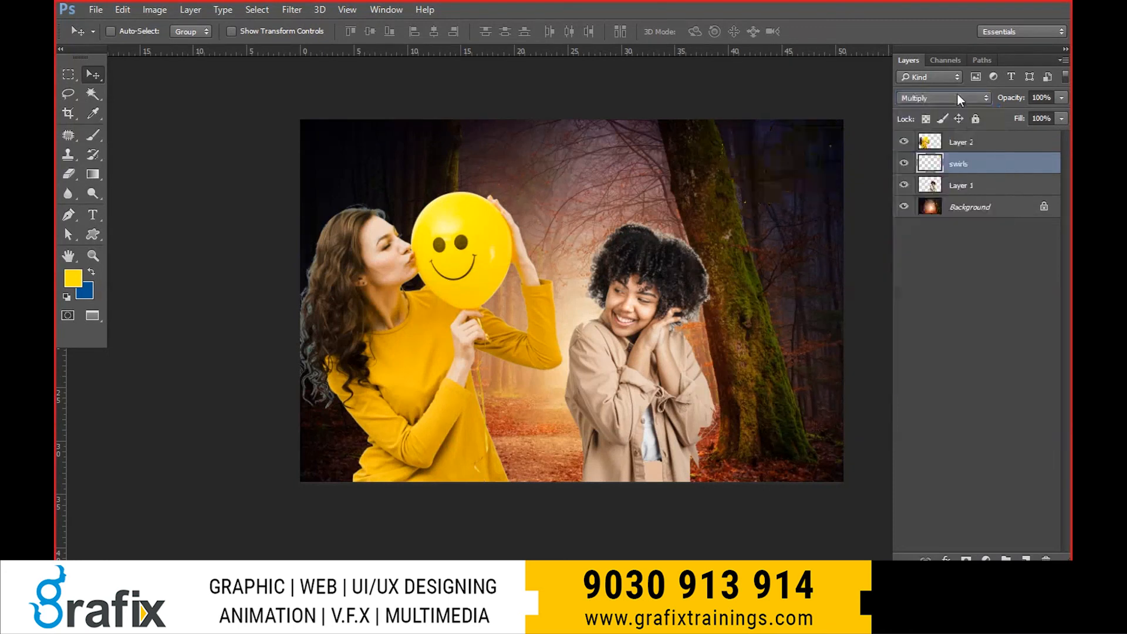
click(957, 97)
click(952, 159)
click(946, 99)
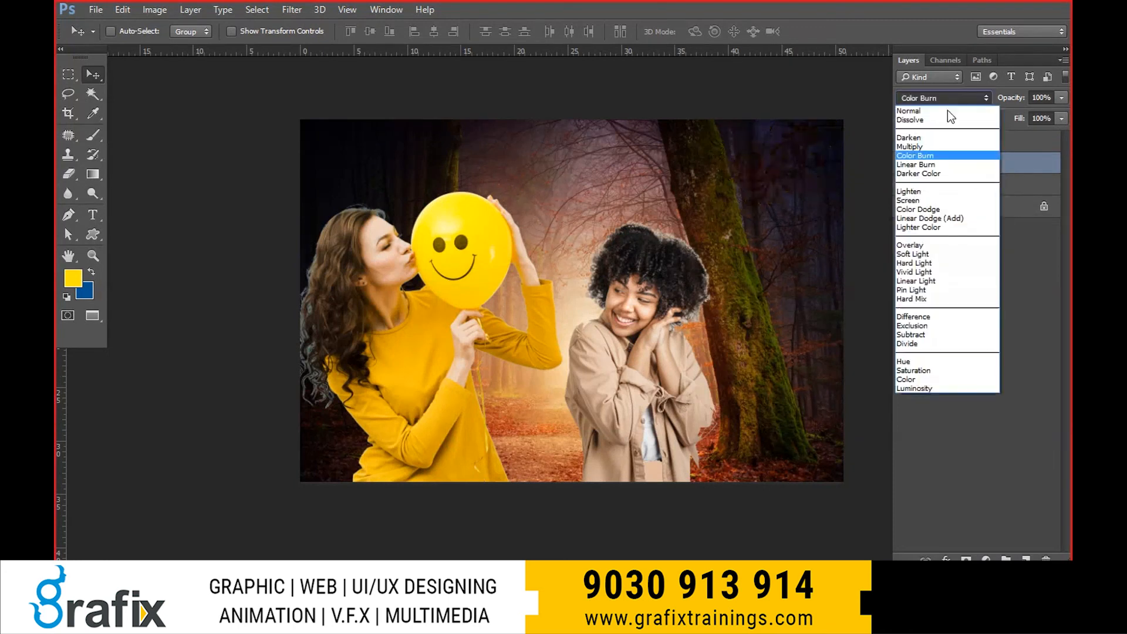
click(944, 192)
click(946, 99)
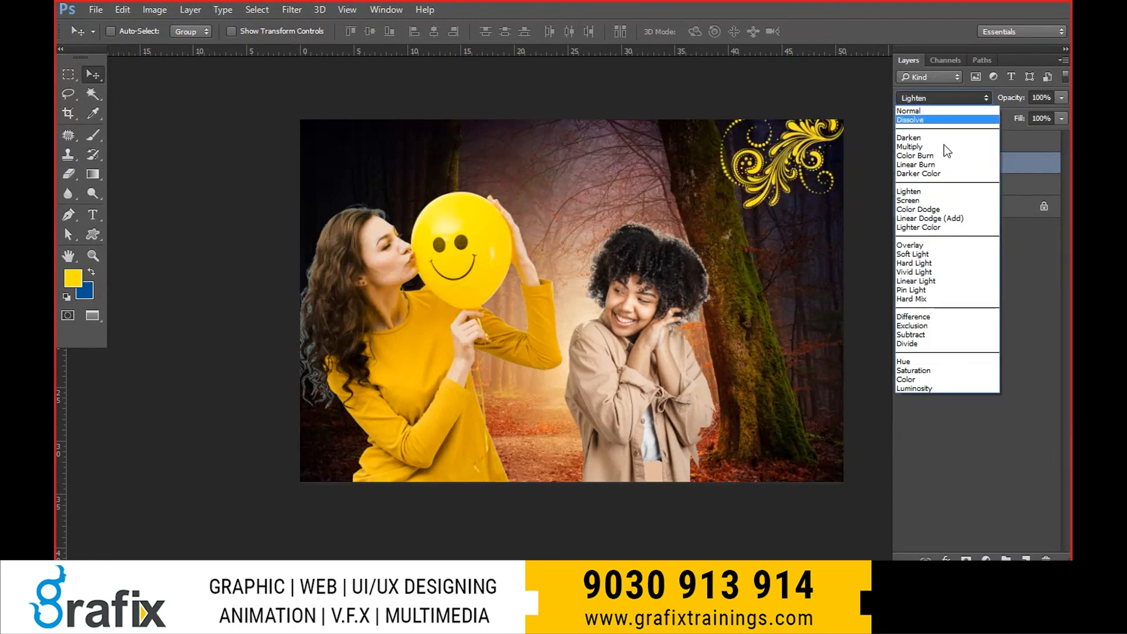
click(949, 221)
Try the Overlay, Hard Light, Pin Light and Hard Mix blend modes on the swirls layer.
click(957, 100)
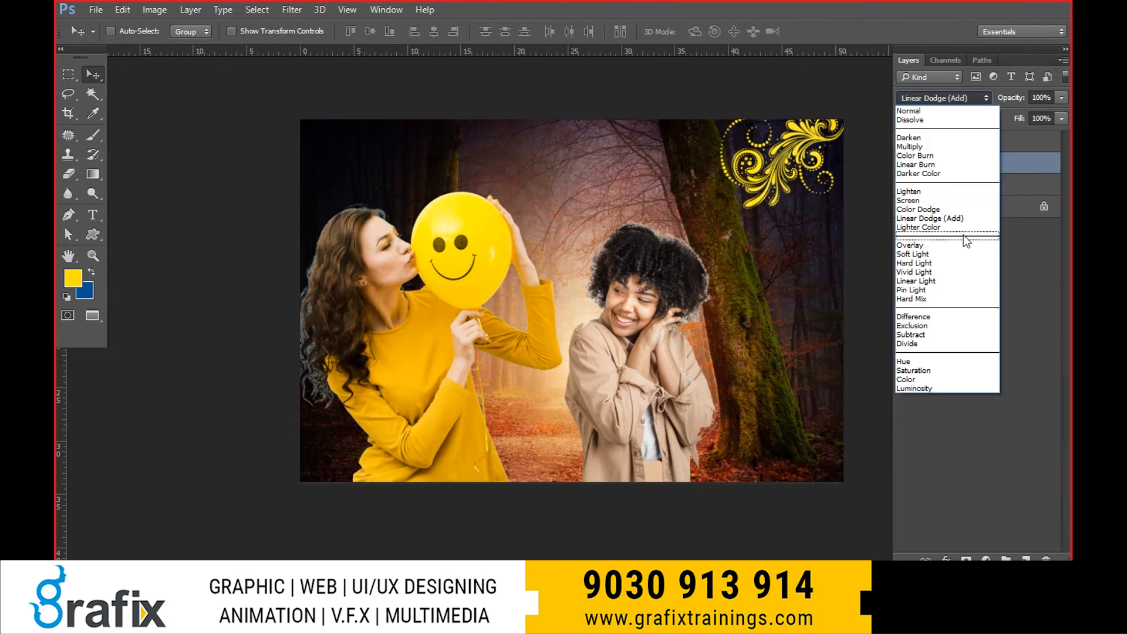
click(961, 241)
click(952, 99)
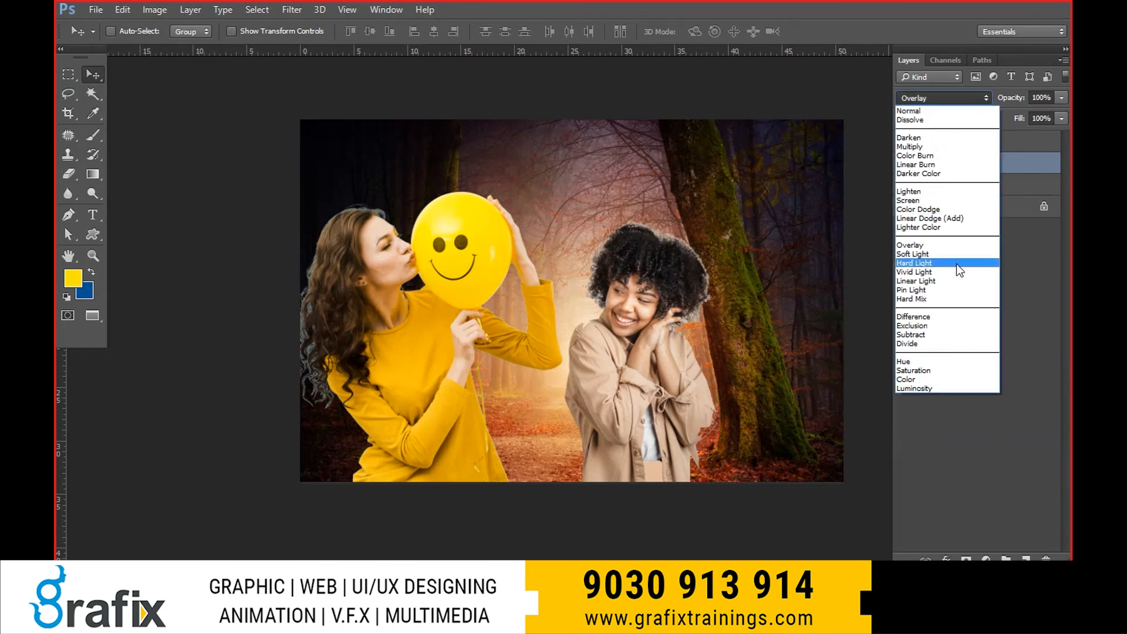
click(956, 263)
click(952, 98)
click(946, 286)
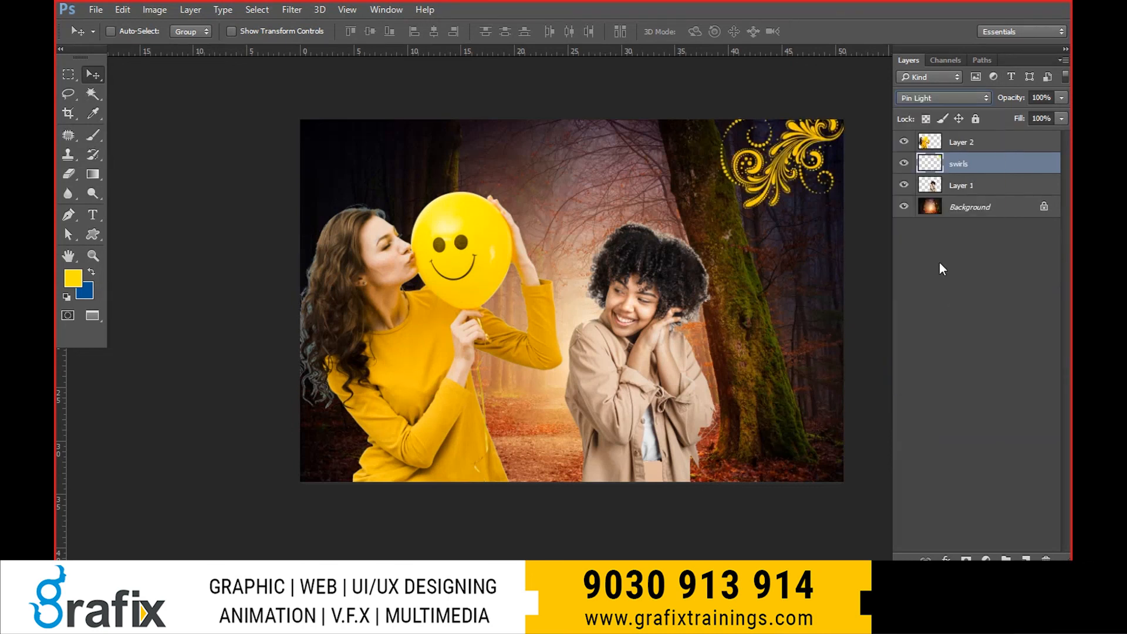
click(953, 101)
click(945, 301)
Try the Subtract blend mode on the swirls layer and switch it to Divide.
click(931, 98)
click(933, 323)
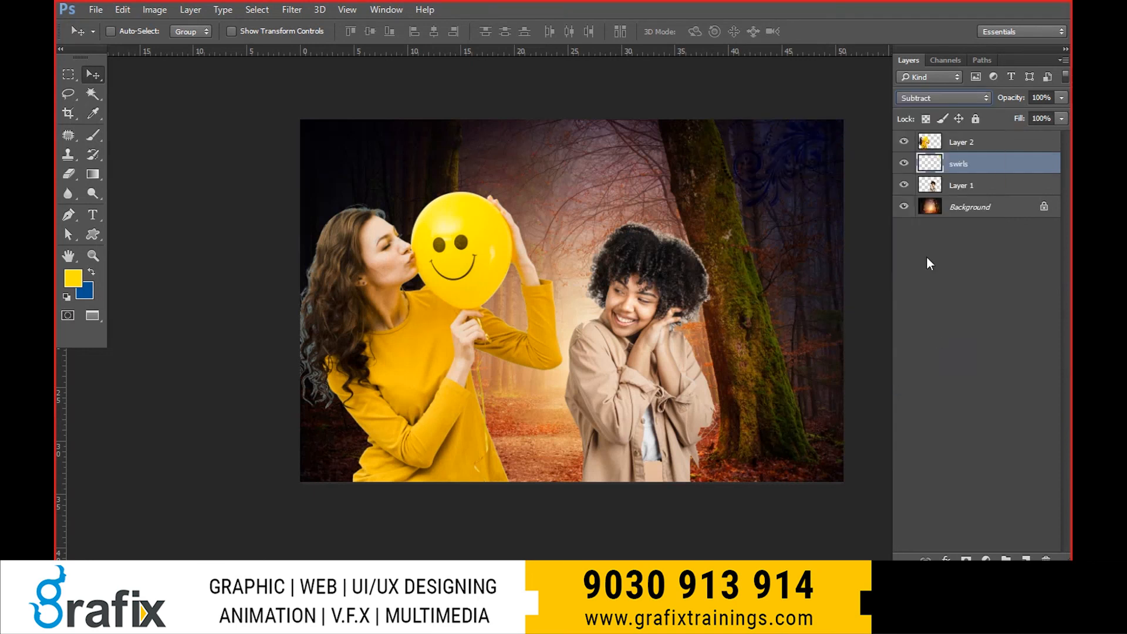
click(935, 98)
click(934, 332)
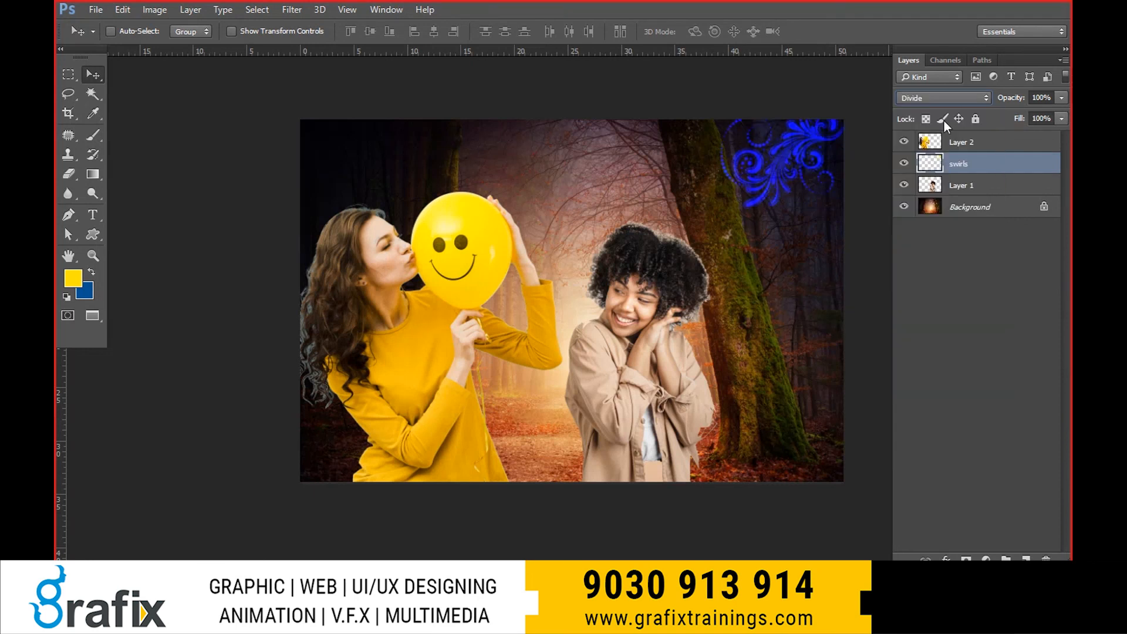
Try the Hue and Color blend modes on the swirls layer, and set its blend mode to Luminosity.
click(960, 98)
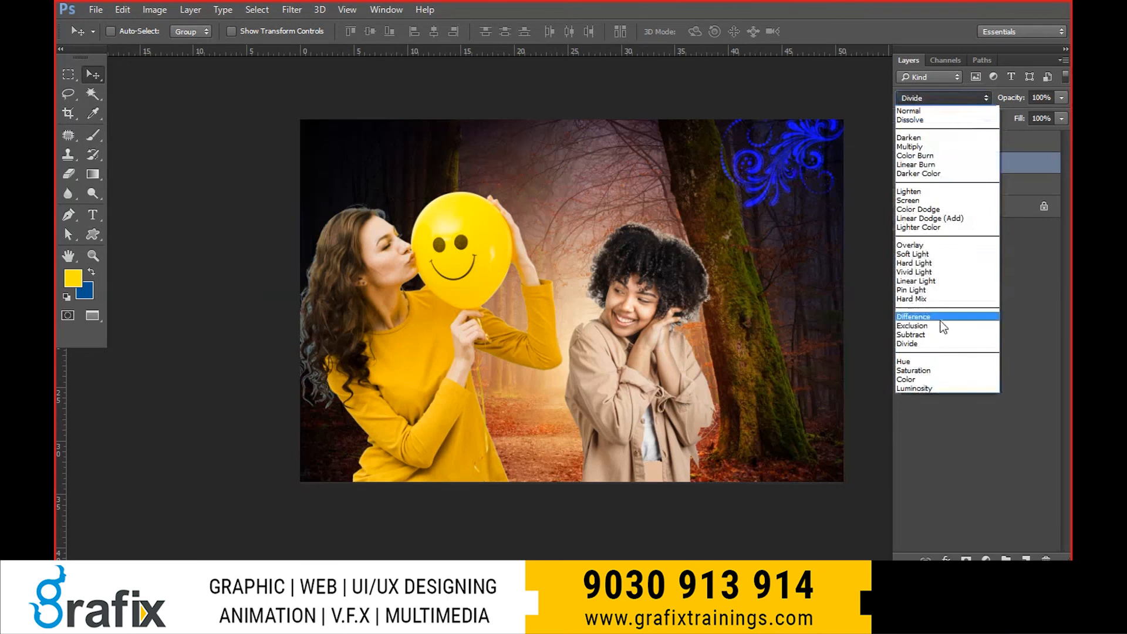
click(927, 363)
click(946, 100)
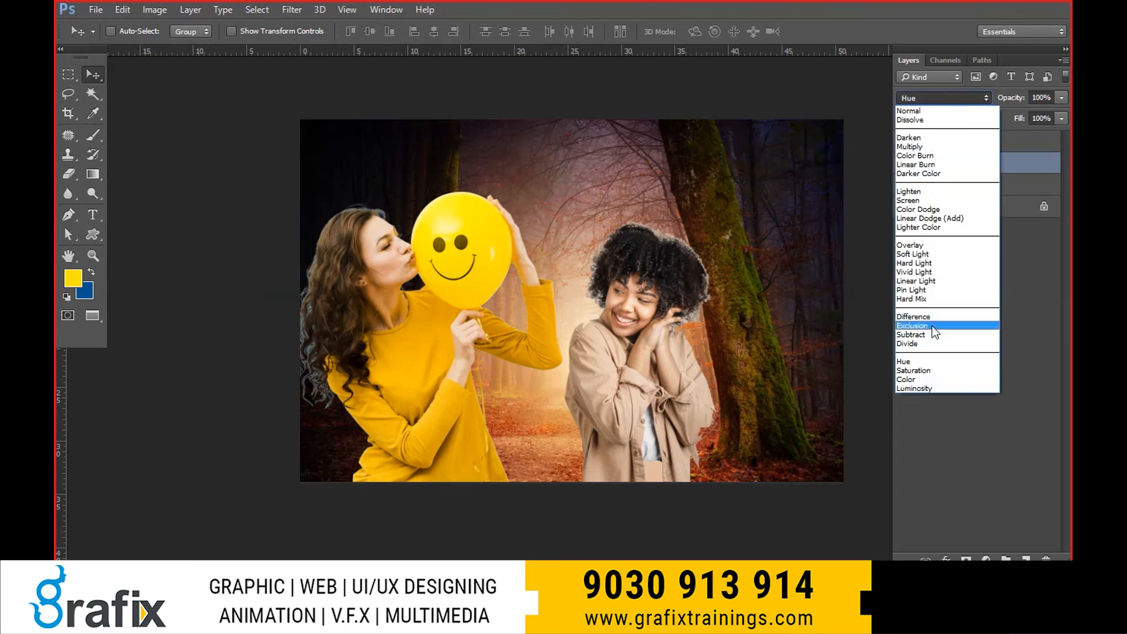
click(917, 383)
click(936, 103)
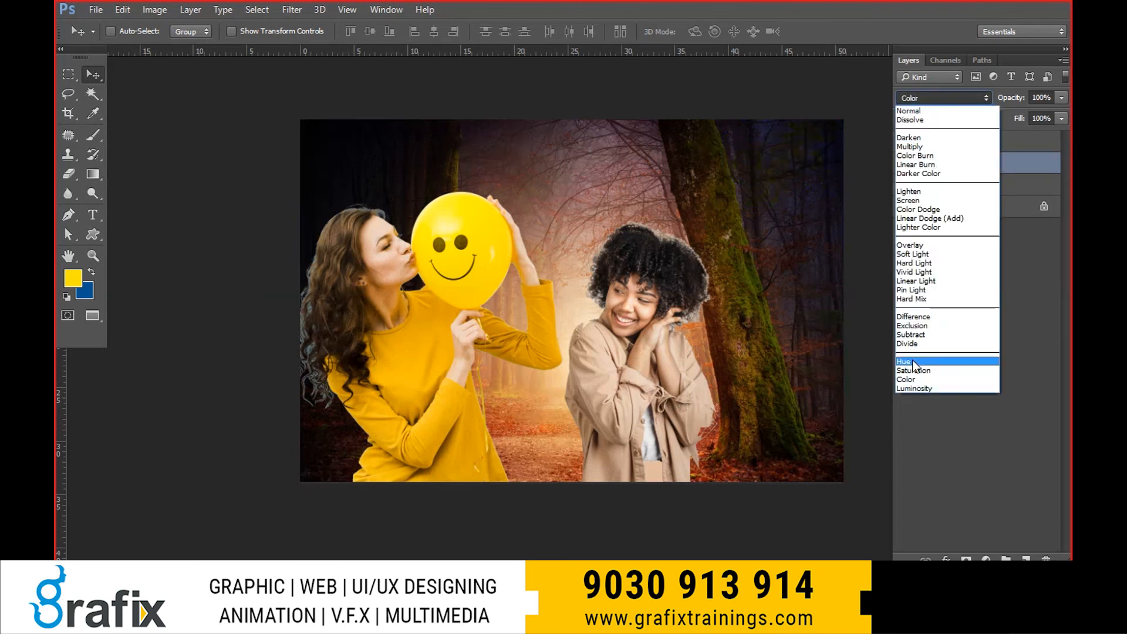
click(912, 389)
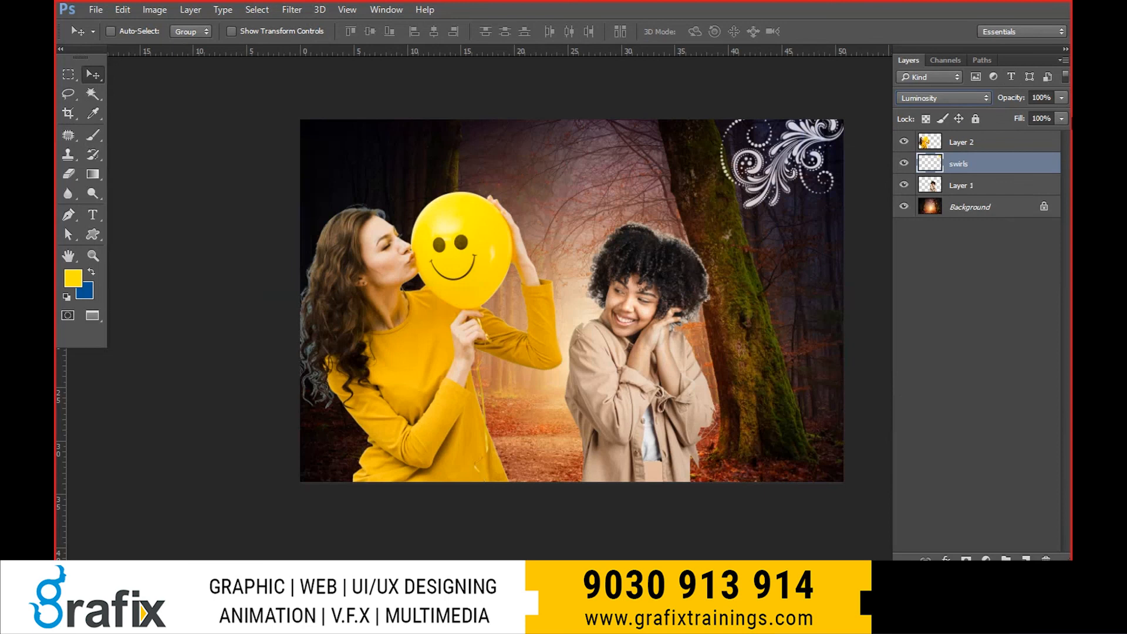
Lower the swirls layer's opacity to about 29% and preview the composite in full screen.
click(1062, 97)
drag(1019, 117, 1002, 118)
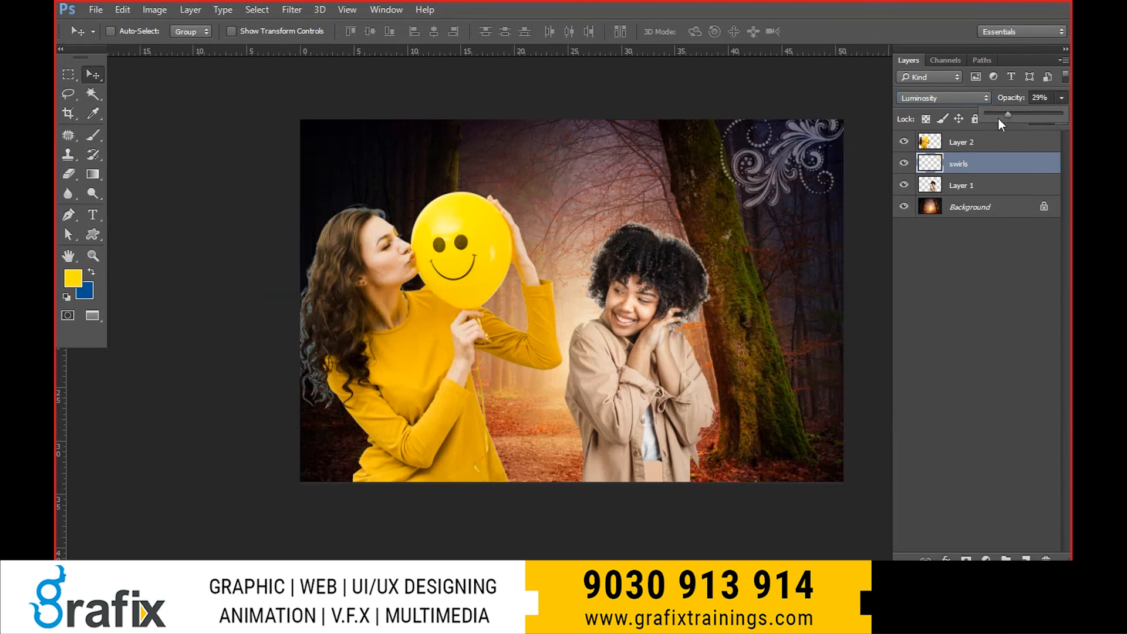
click(943, 360)
key(f)
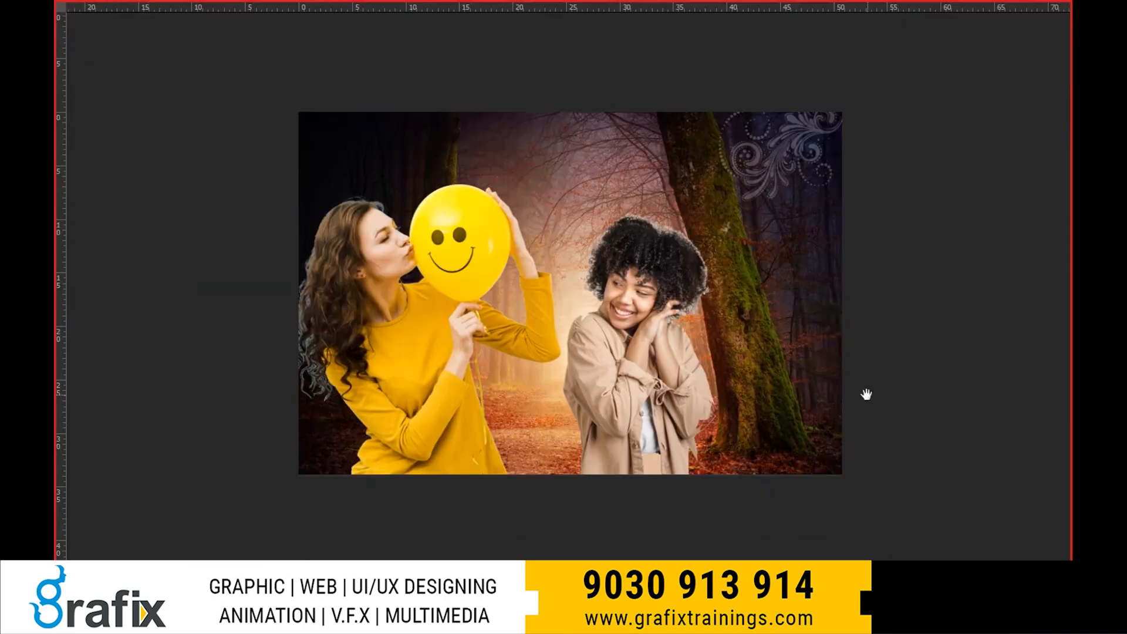
key(f)
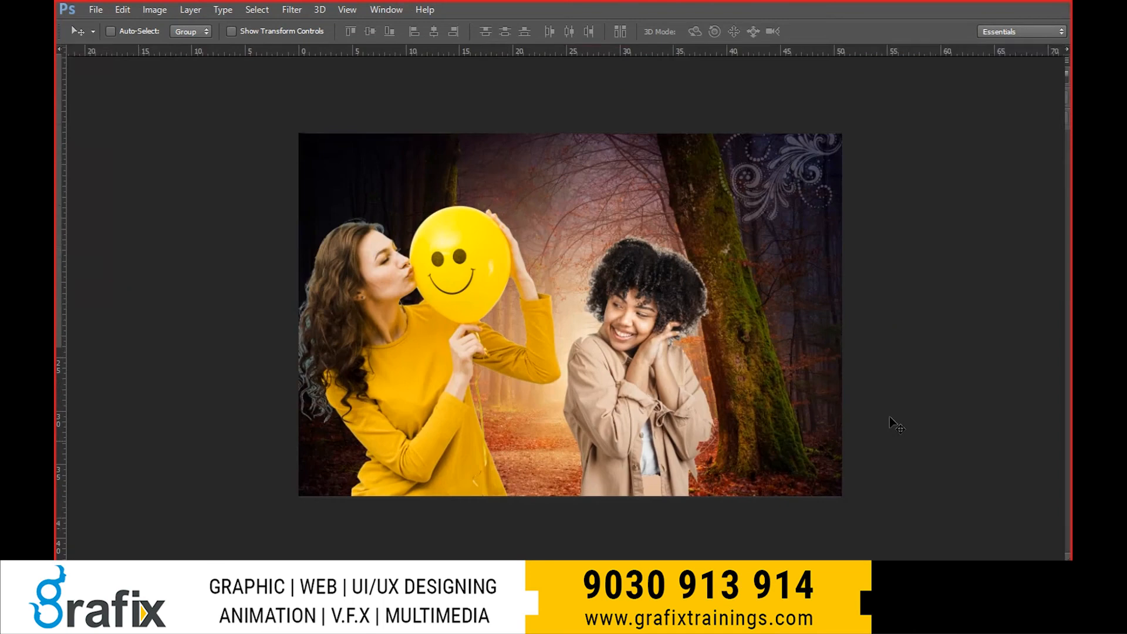
click(218, 11)
mouse_move(256, 10)
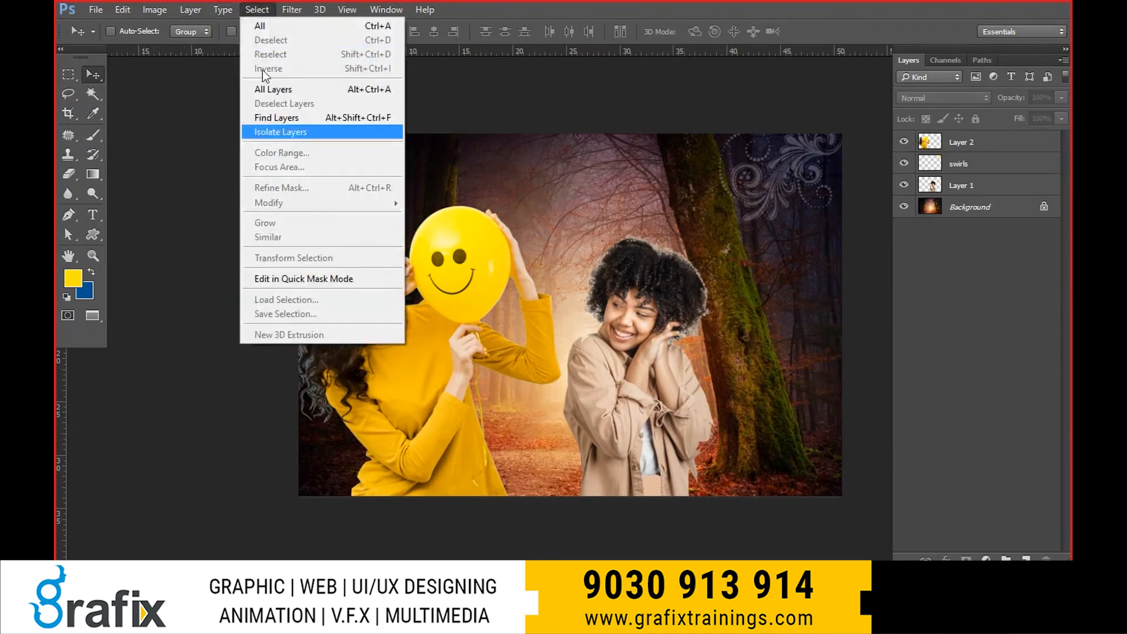
click(213, 2)
click(223, 9)
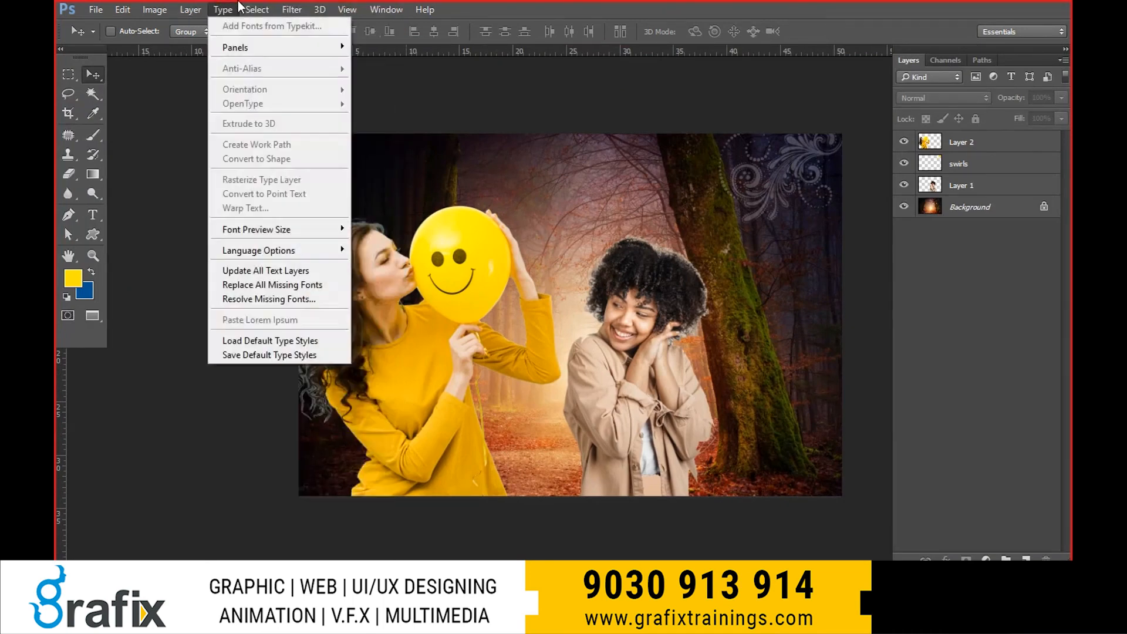
click(226, 8)
click(292, 9)
click(244, 259)
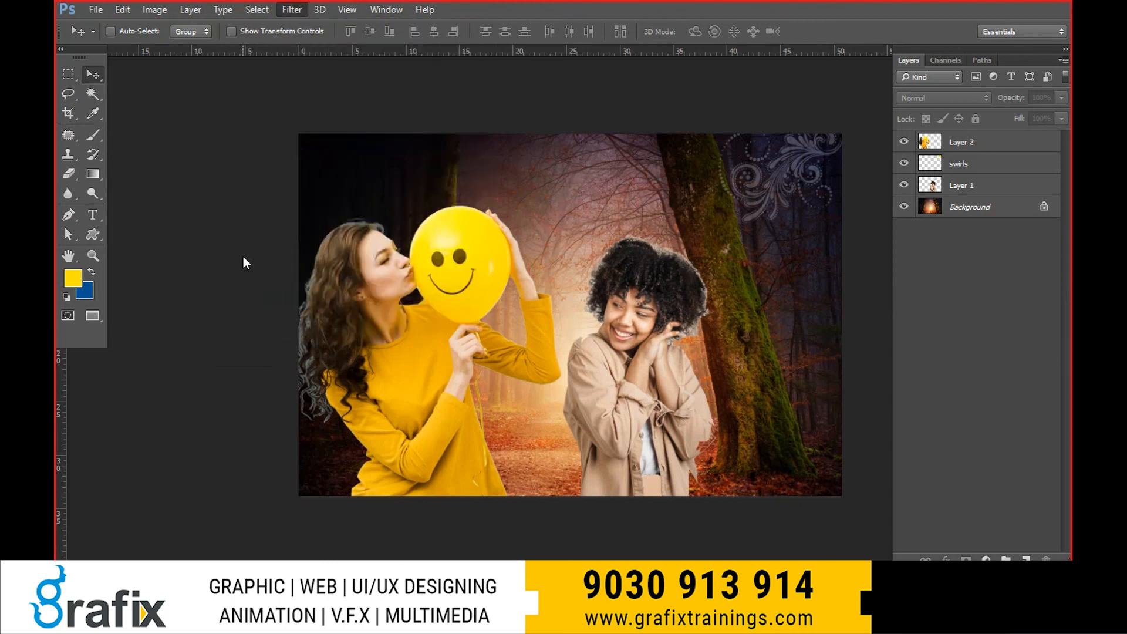
View the finished composite in full screen mode against a black background.
key(f)
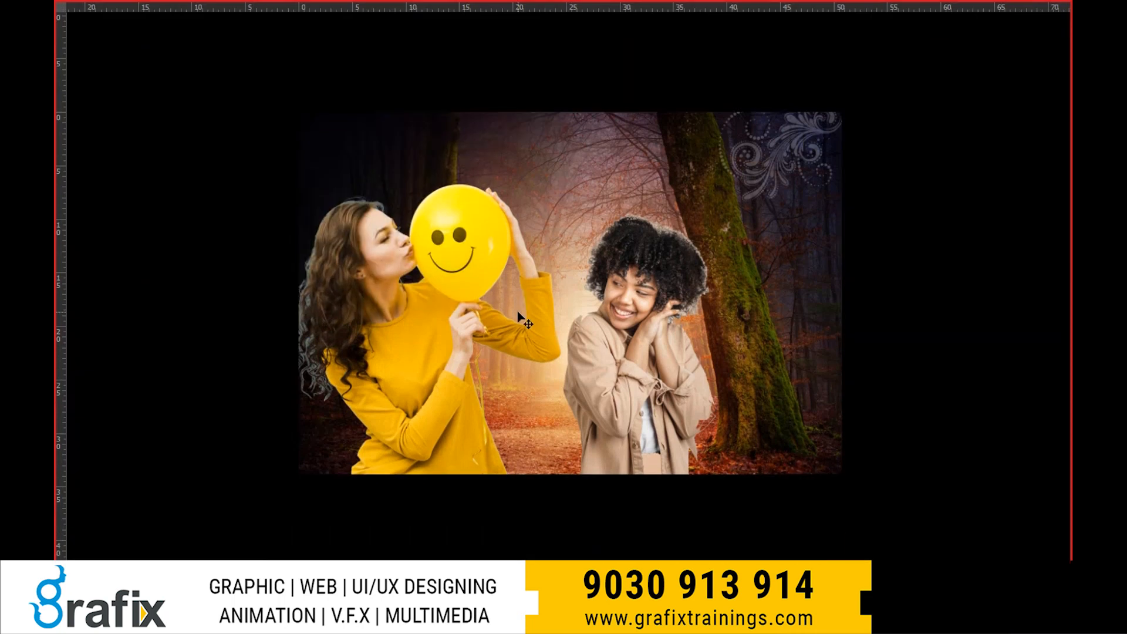
key(alt+Tab)
key(alt+Tab)
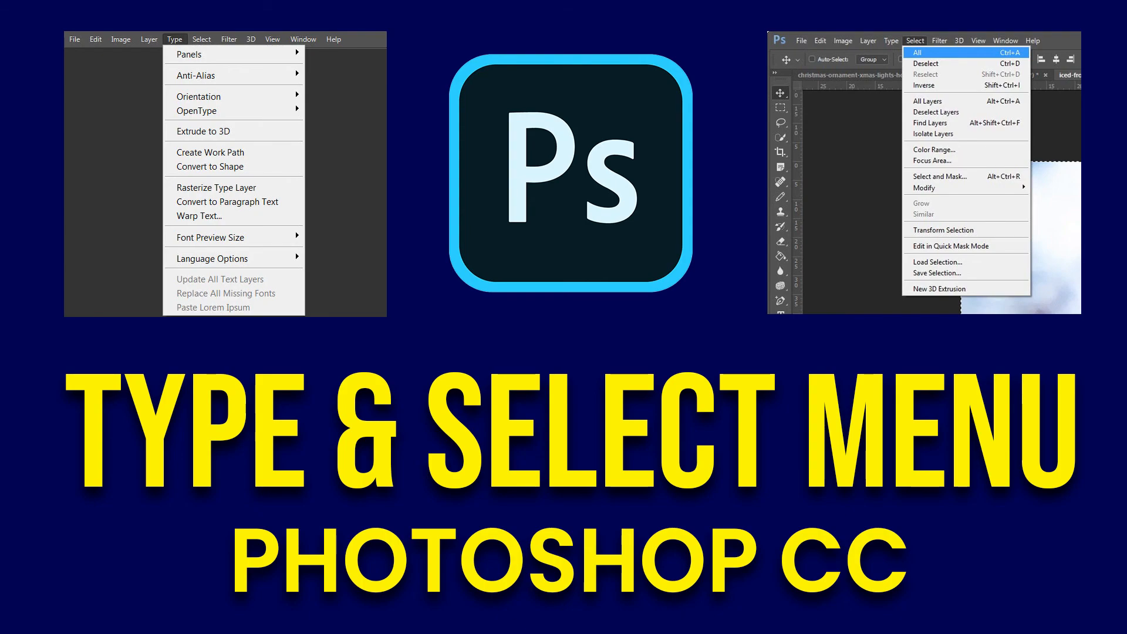